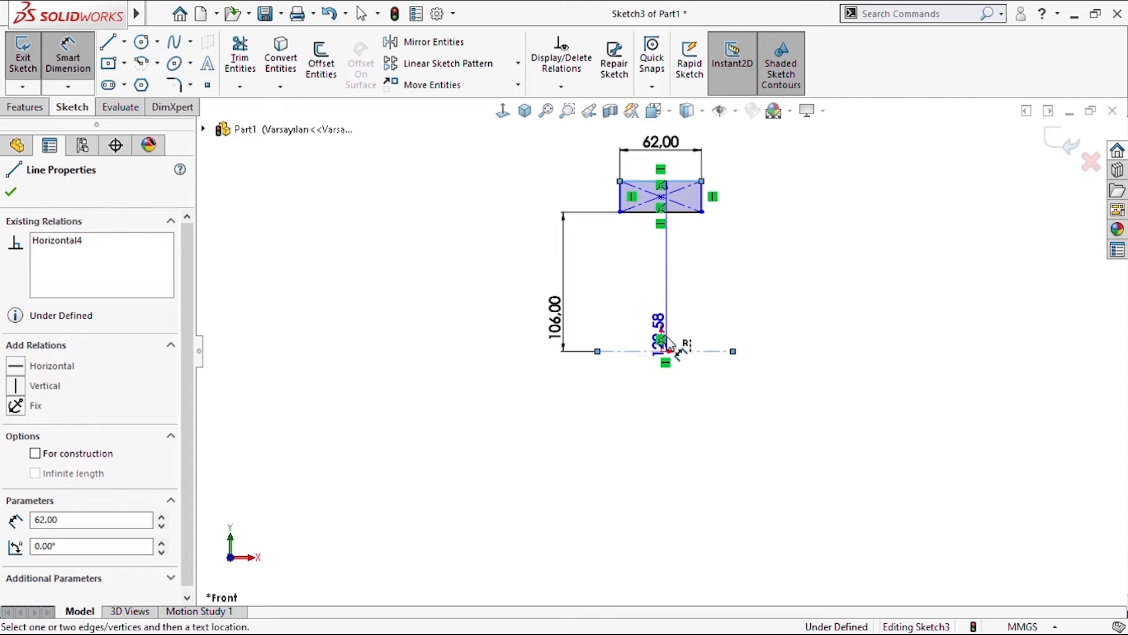
- Dimension the rectangle's upper edge 130 mm from the horizontal centerline through the origin
left_click(662, 351)
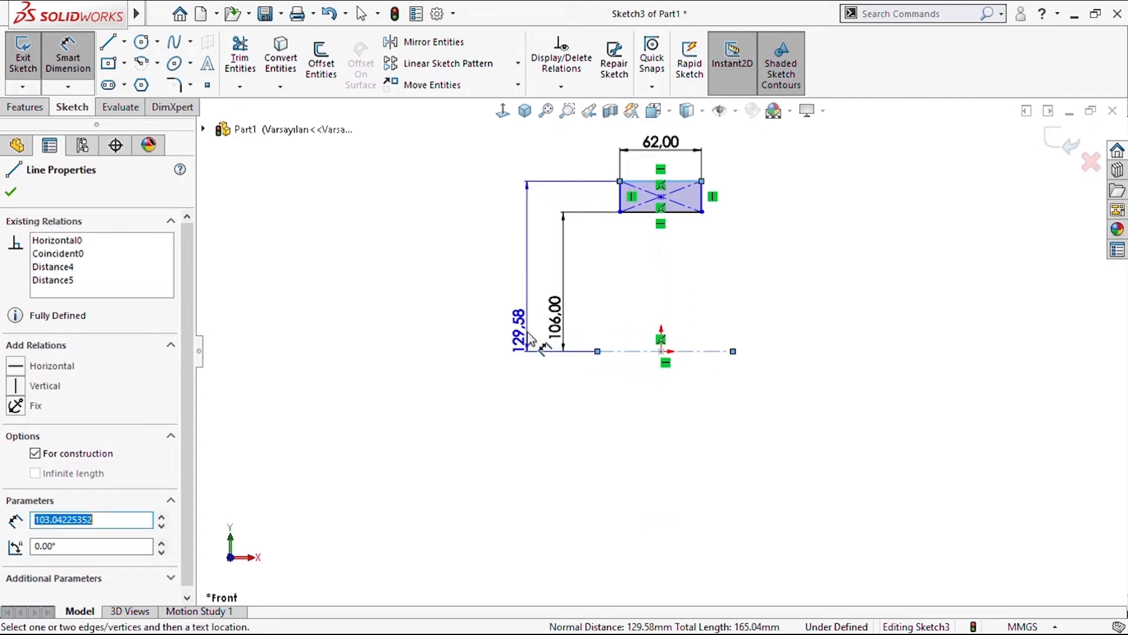
left_click(529, 337)
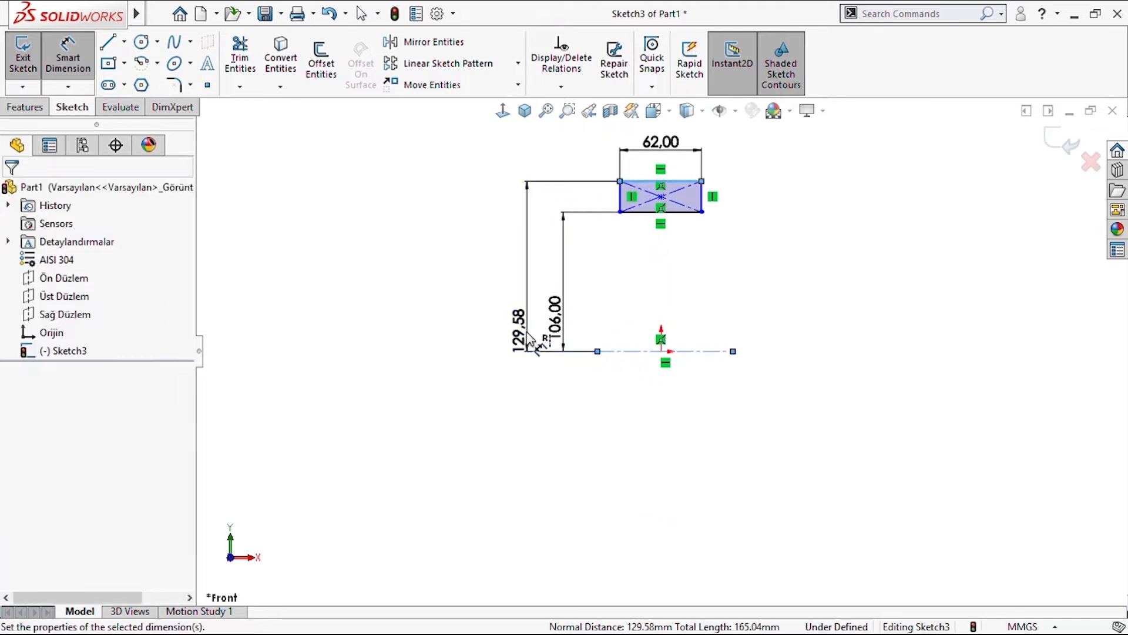
type("130")
key("Return")
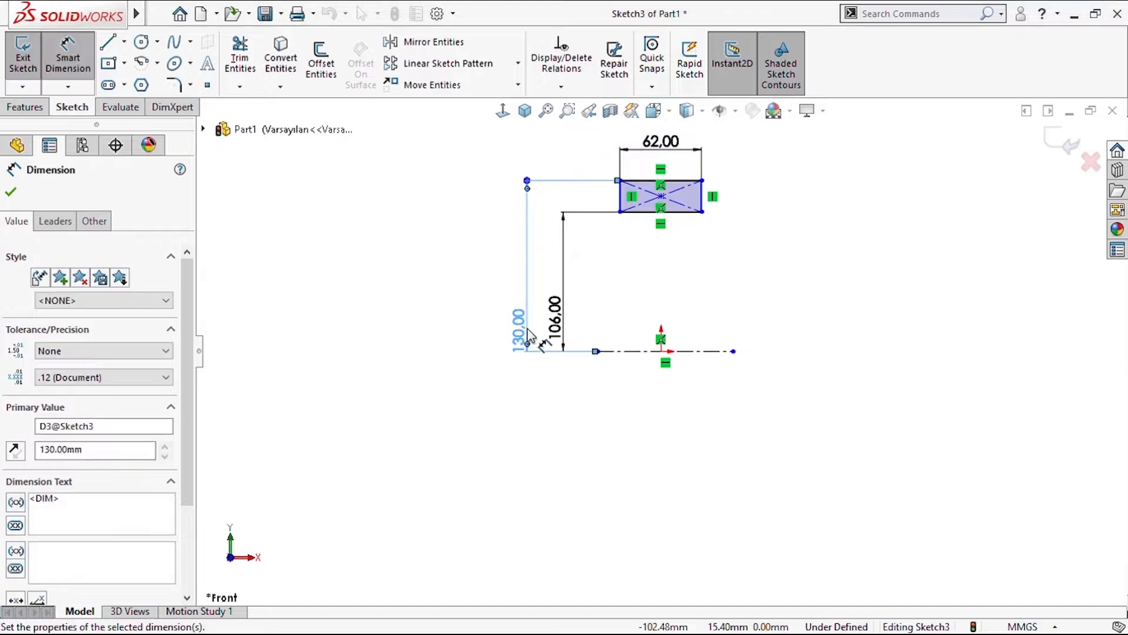
scroll(673, 194, "down", 1)
scroll(670, 271, "down", 1)
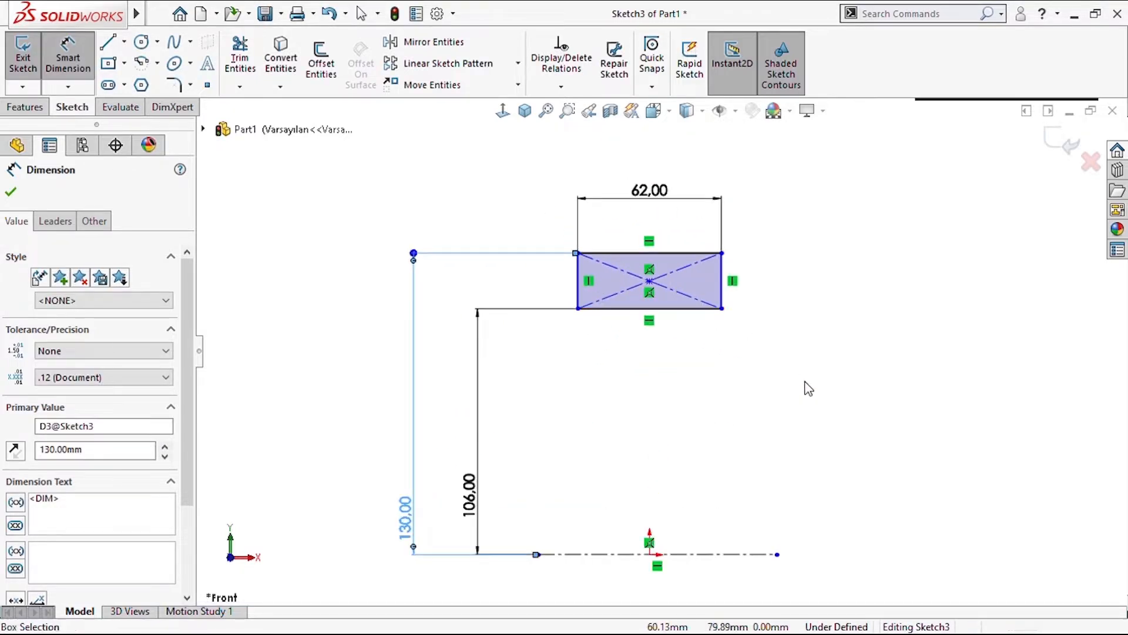
key("Escape")
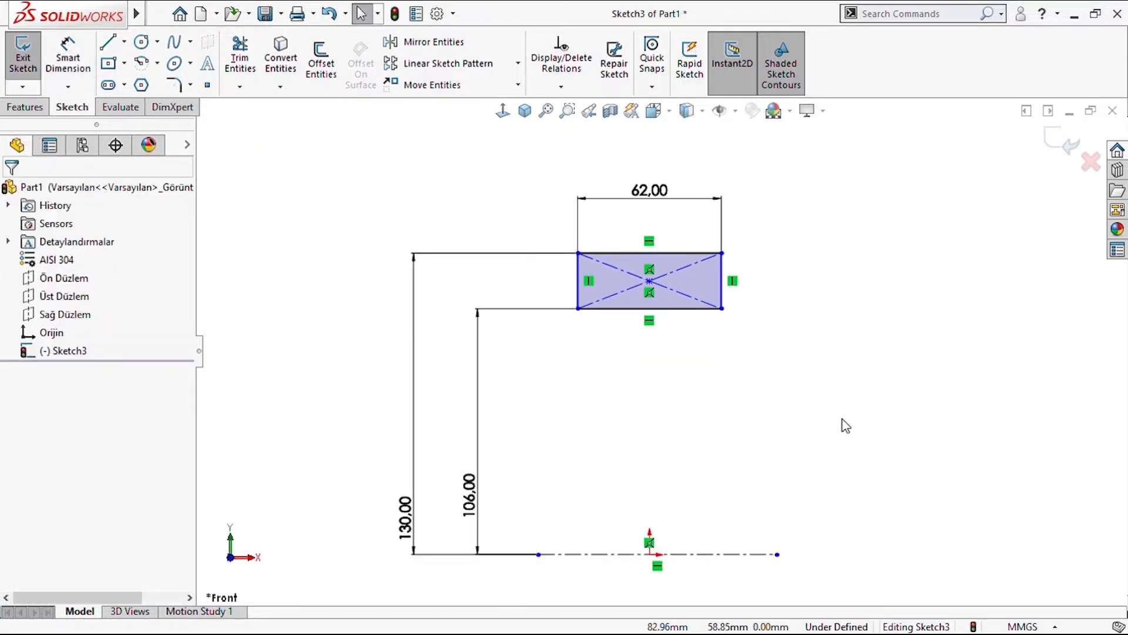
- Add a vertical relation between the rectangle's centre point and the origin
left_click(649, 285)
left_click(650, 555, "ctrl")
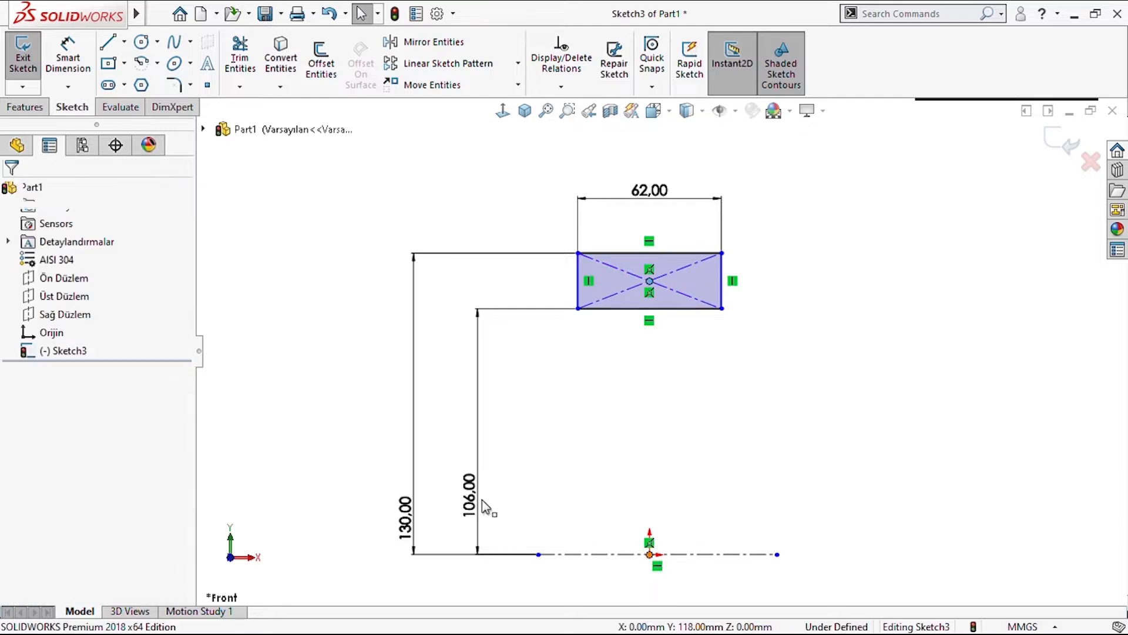
left_click(47, 477)
left_click(231, 272)
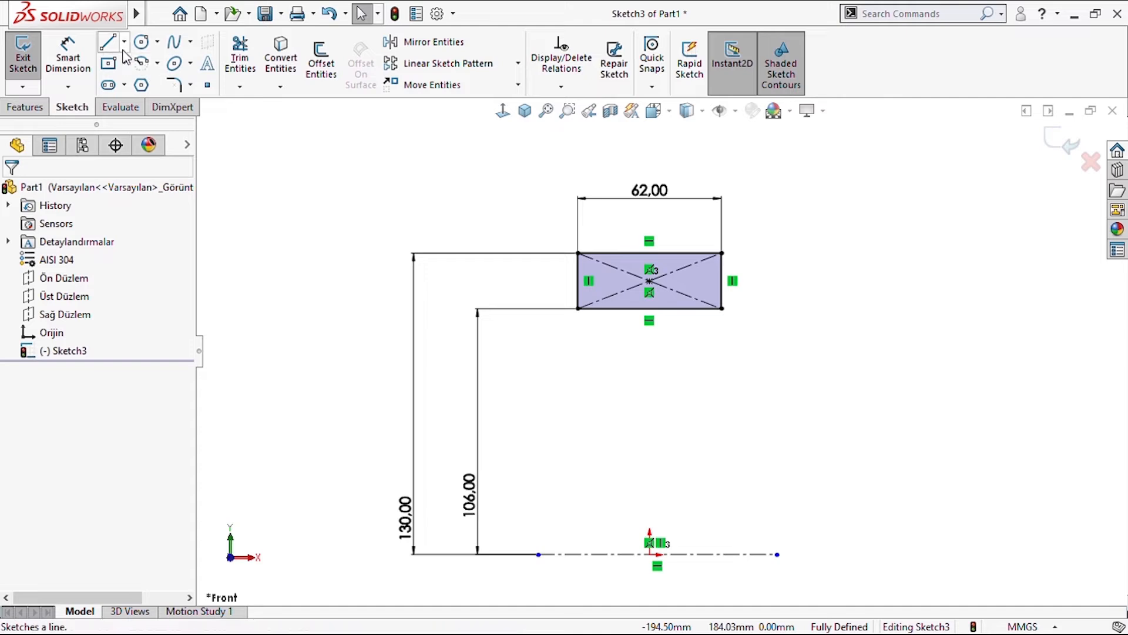
- Draw a vertical centerline from the origin up to the midpoint of the rectangle's lower edge
left_click(108, 42)
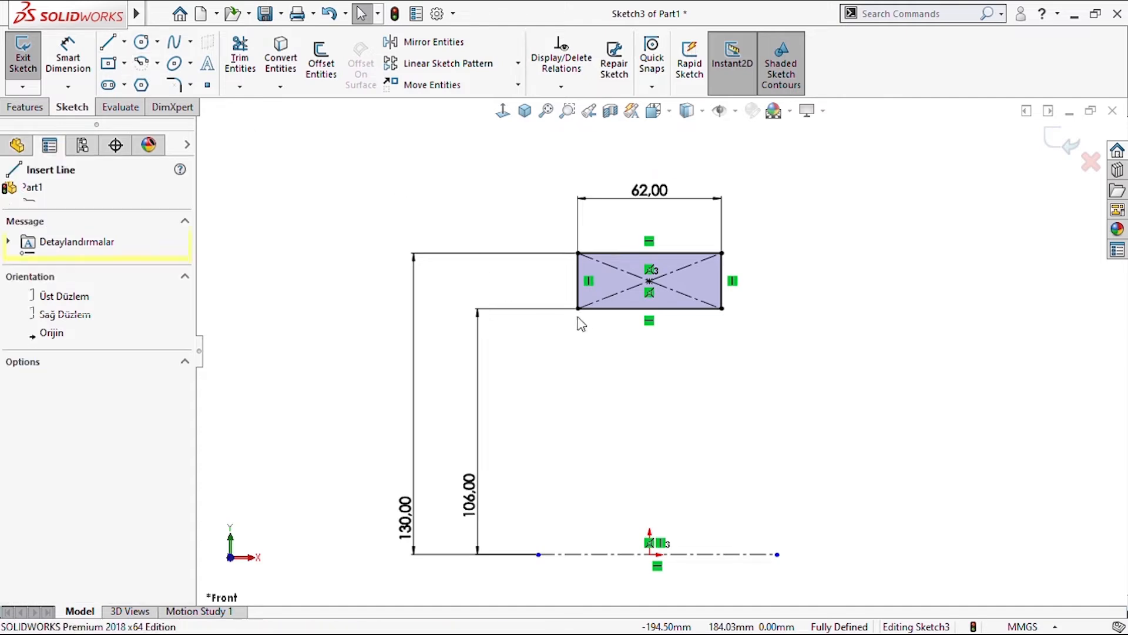
left_click(650, 555)
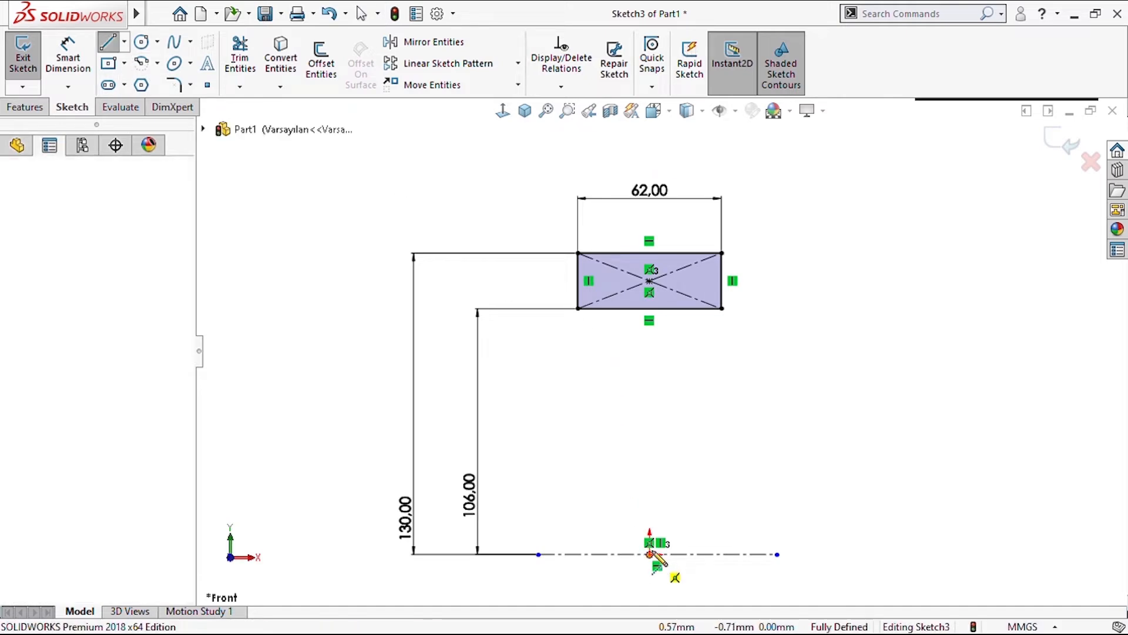
left_click(650, 307)
key("Escape")
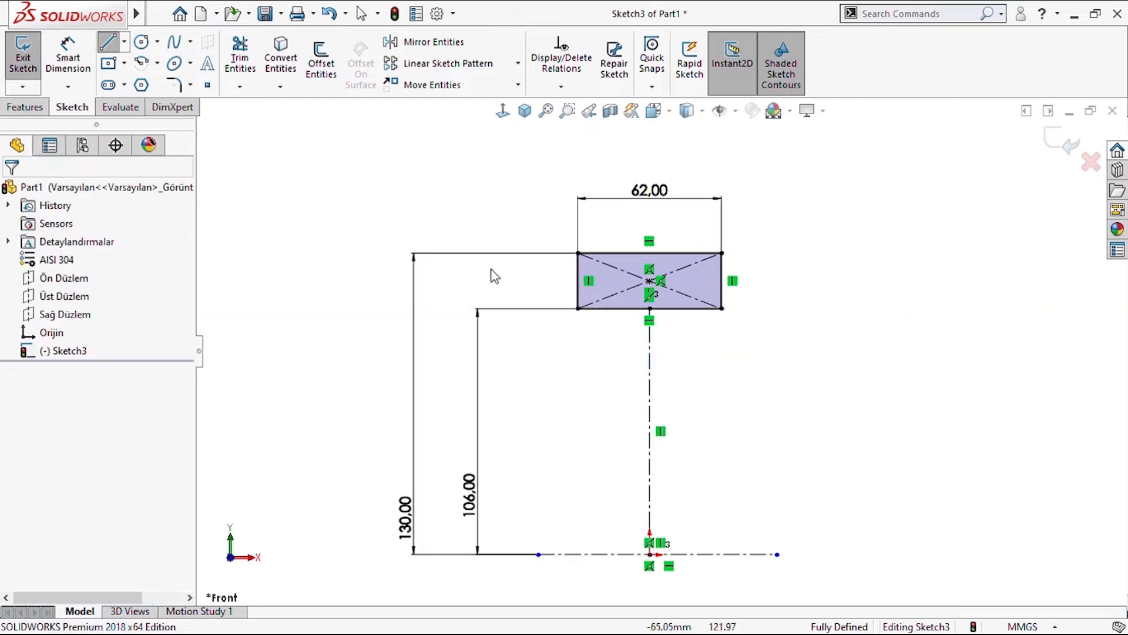
- Sketch a centre-point arc centred on the vertical centerline about 21 mm below the rectangle, with both ends on its lower edge
left_click(141, 63)
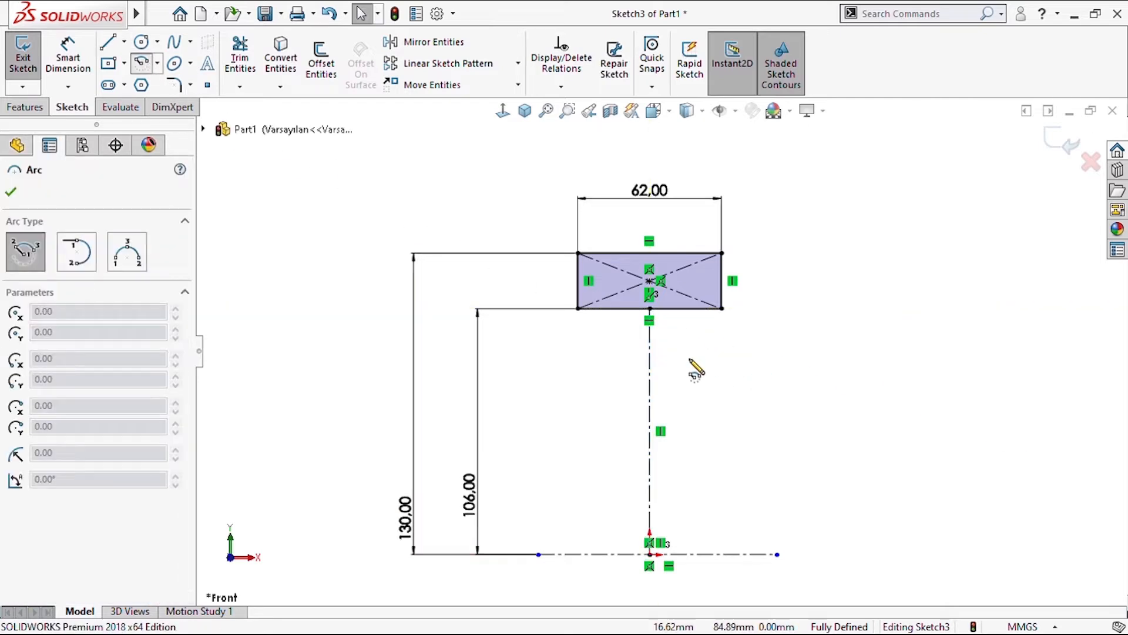
left_click(649, 358)
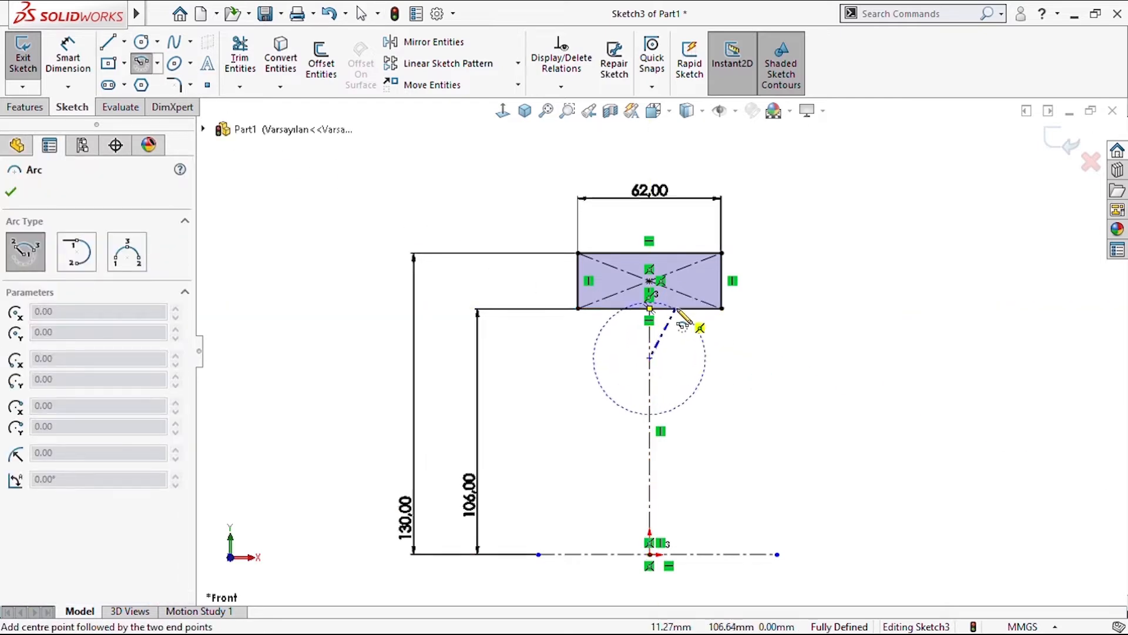
left_click(674, 311)
left_click(623, 308)
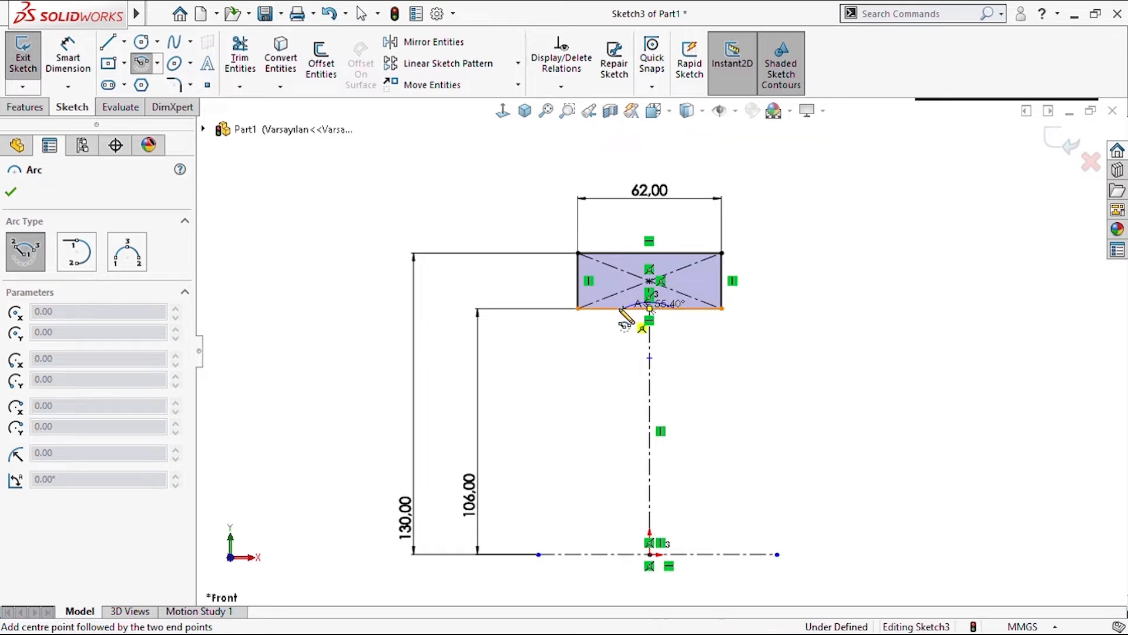
key("Escape")
- Dimension the arc's centre point 16 mm below the rectangle's lower edge
scroll(642, 330, "down", 4)
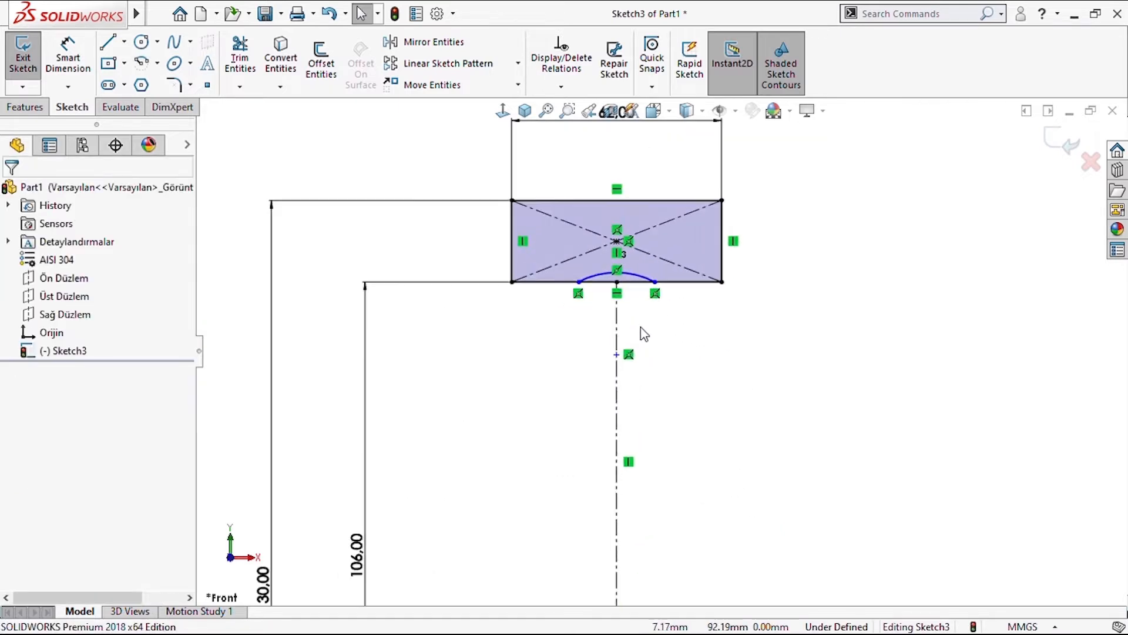
left_click(71, 59)
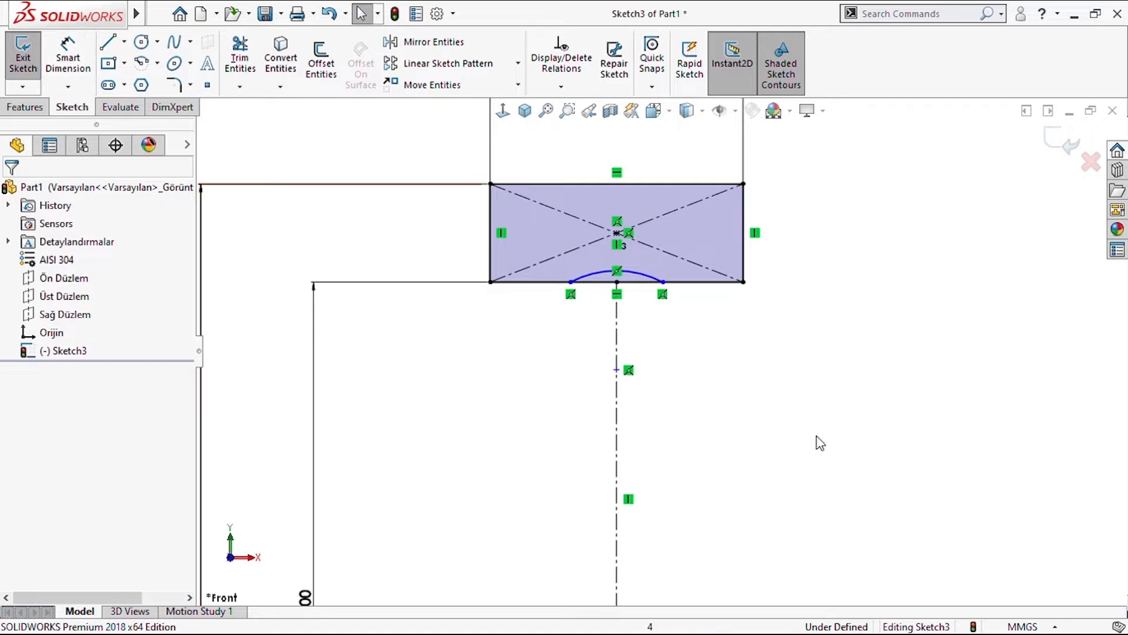
left_click(617, 371)
left_click(691, 282)
left_click(809, 320)
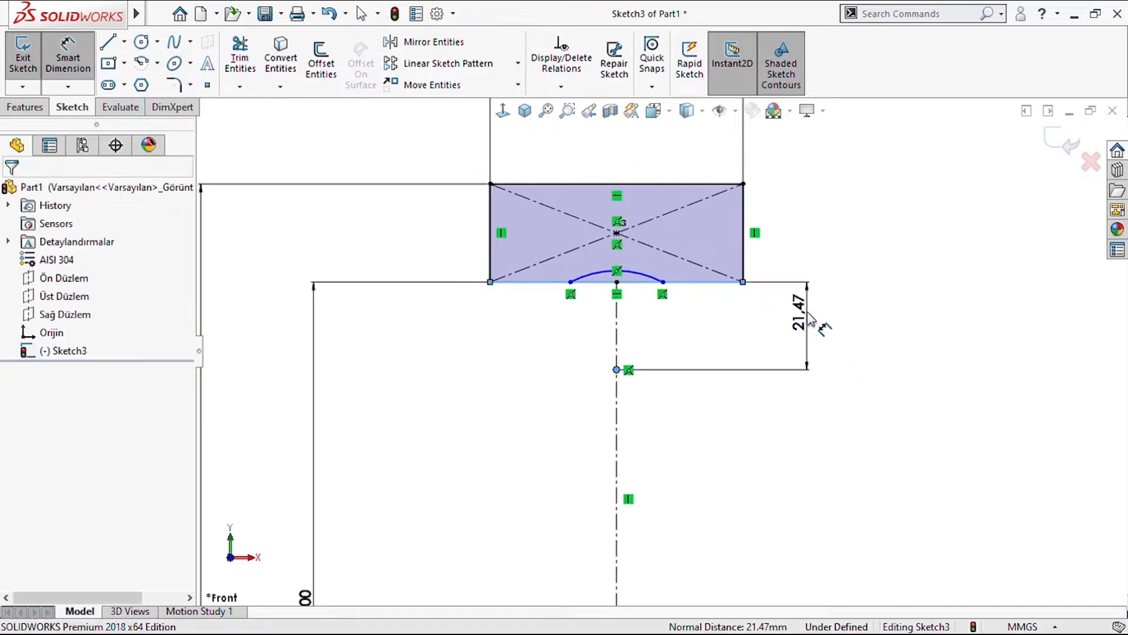
type("16")
key("Return")
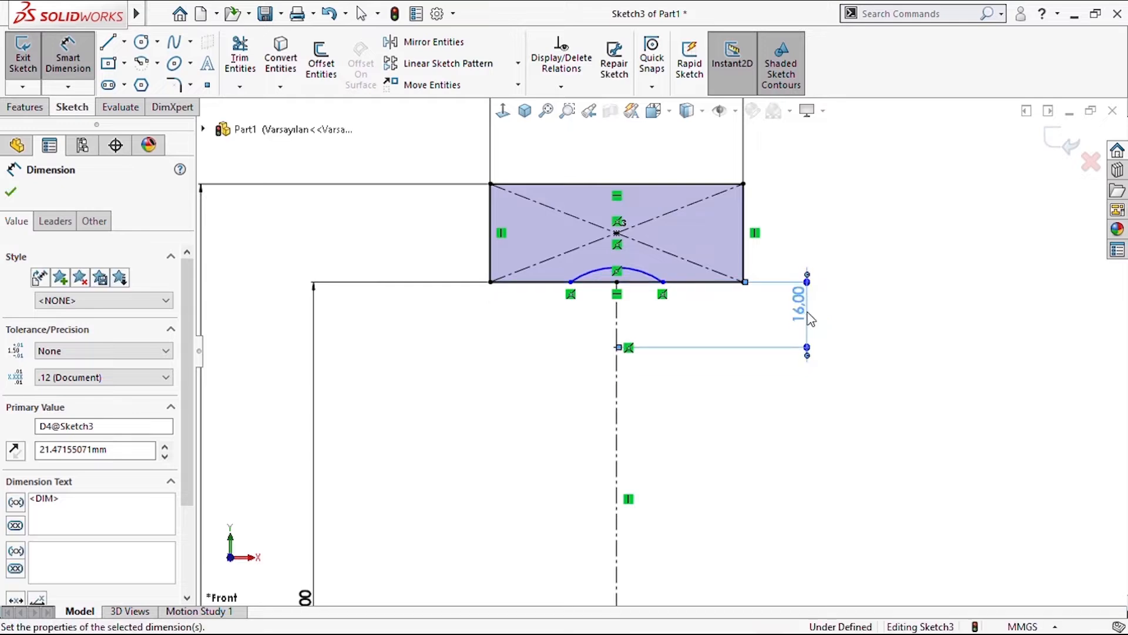
- Dimension the arc with a radius of 24 mm
left_click(640, 275)
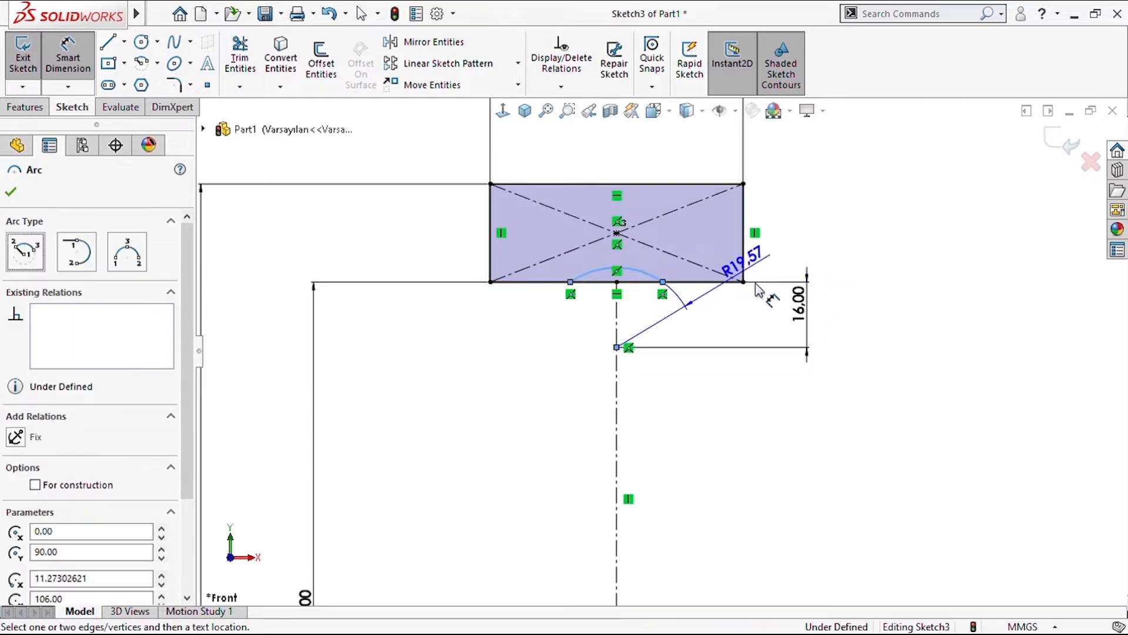
left_click(830, 389)
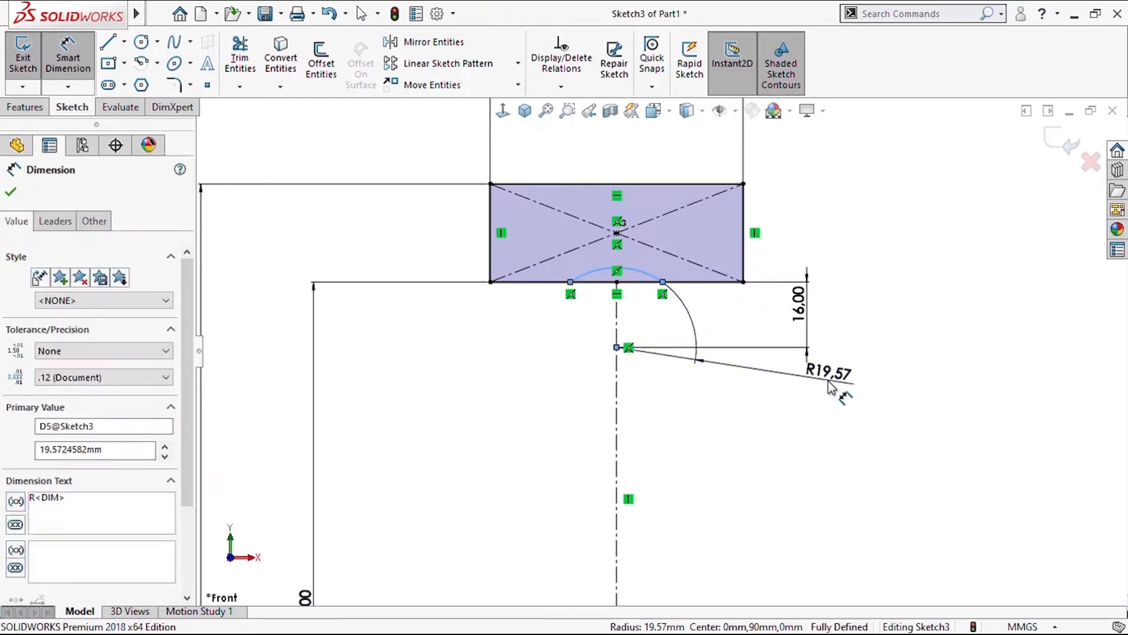
type("24")
key("Return")
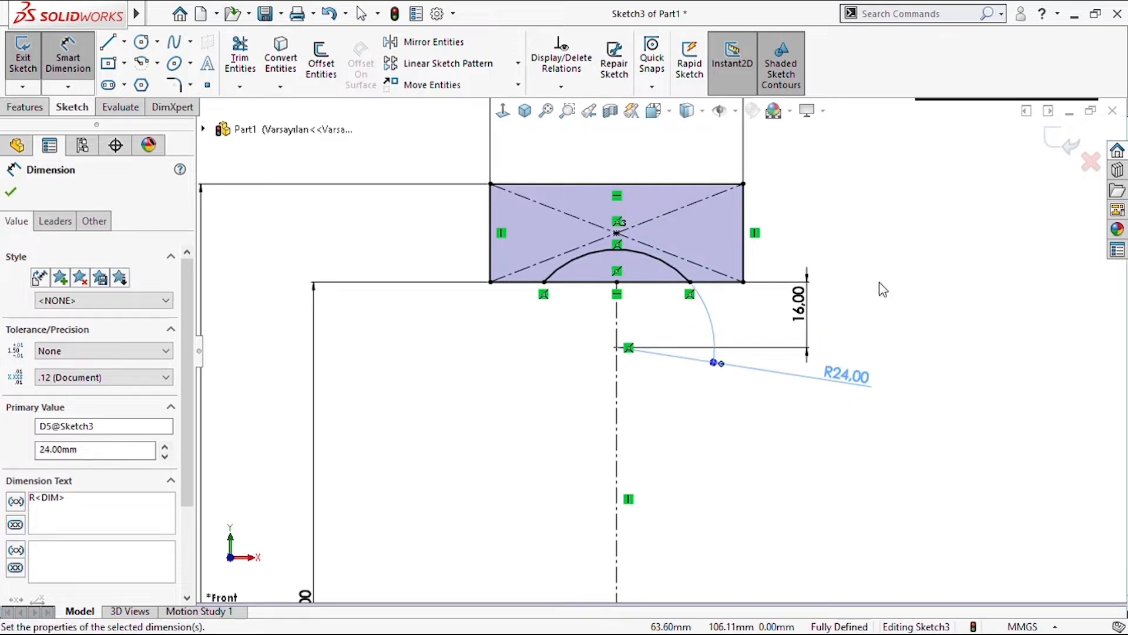
key("Escape")
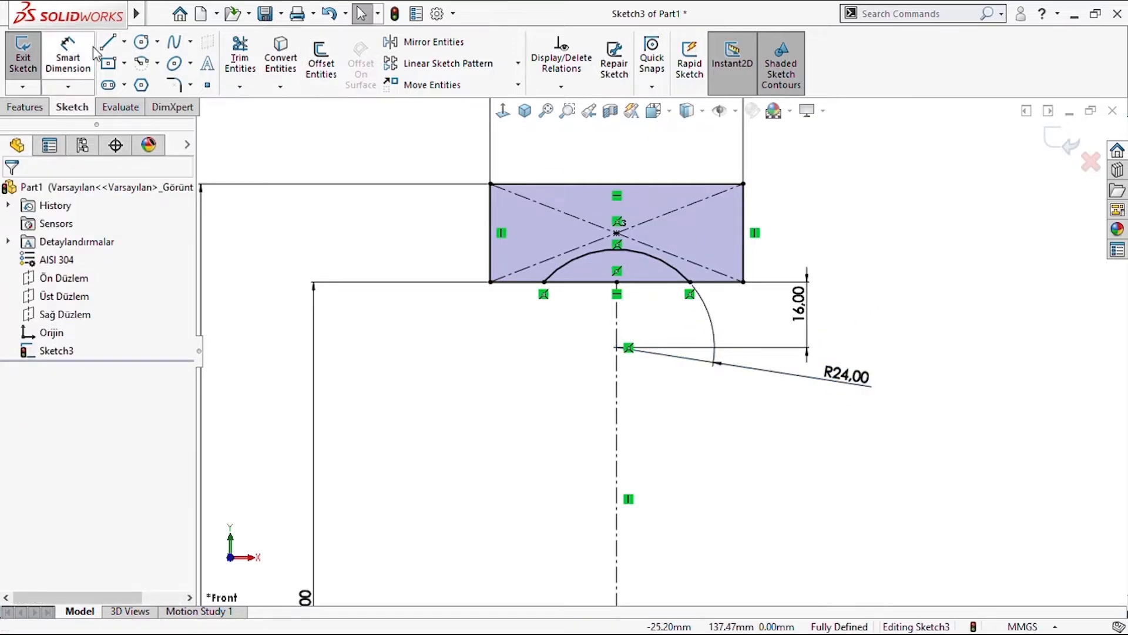
- Trim away the part of the rectangle's lower edge between the arc's two endpoints using Power trim
left_click(240, 62)
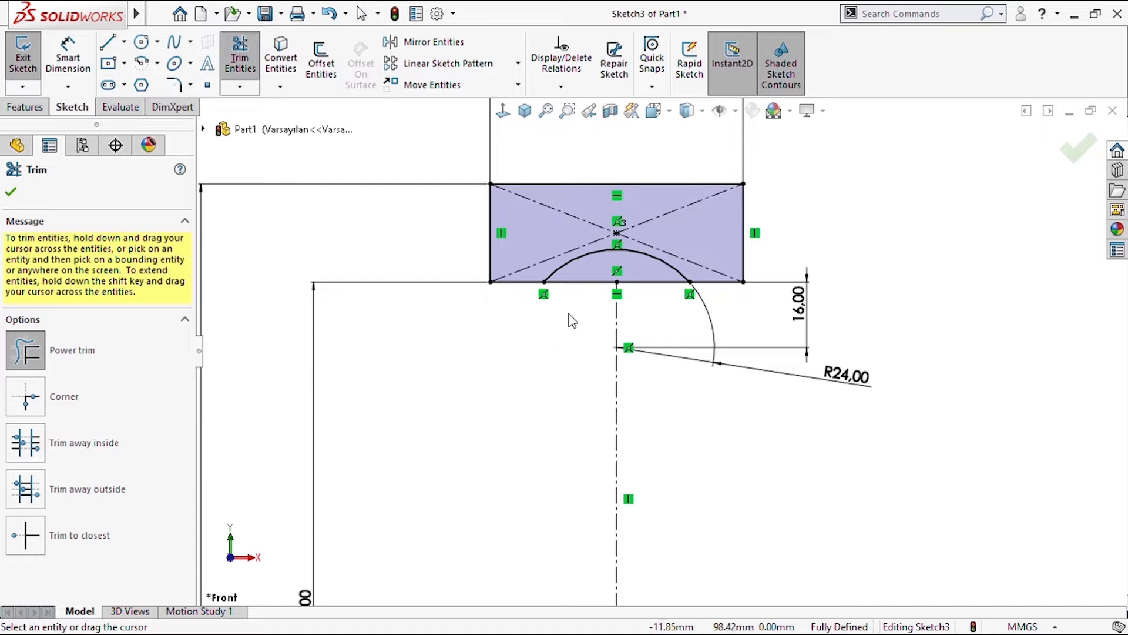
mouse_move(571, 317)
left_mouse_down()
mouse_move(595, 280)
mouse_move(660, 325)
left_mouse_up()
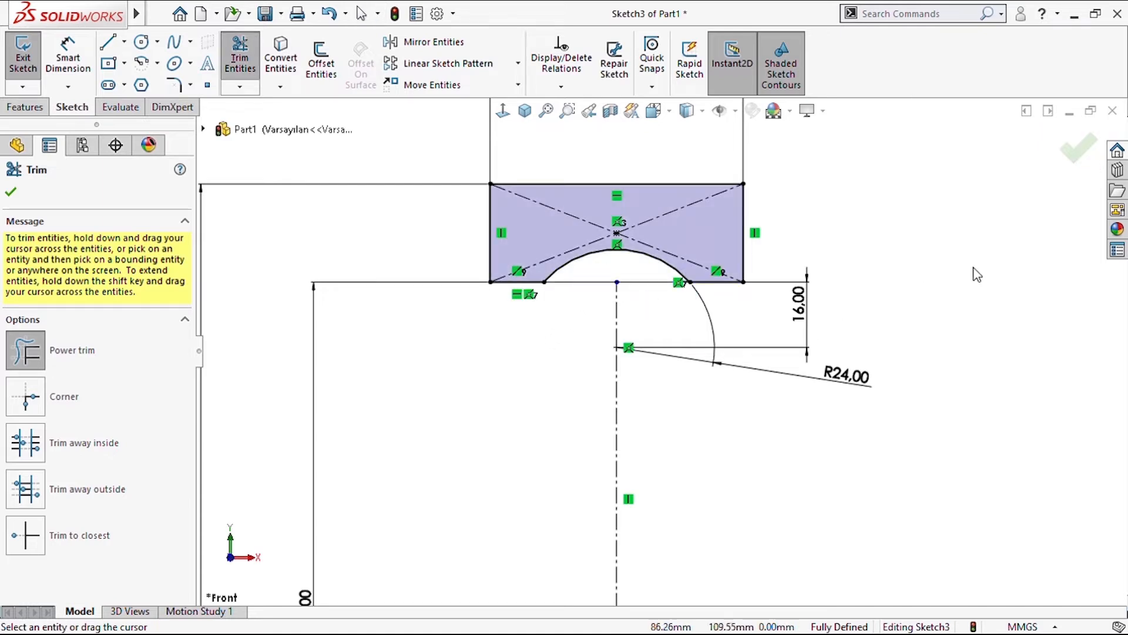
left_click(1078, 149)
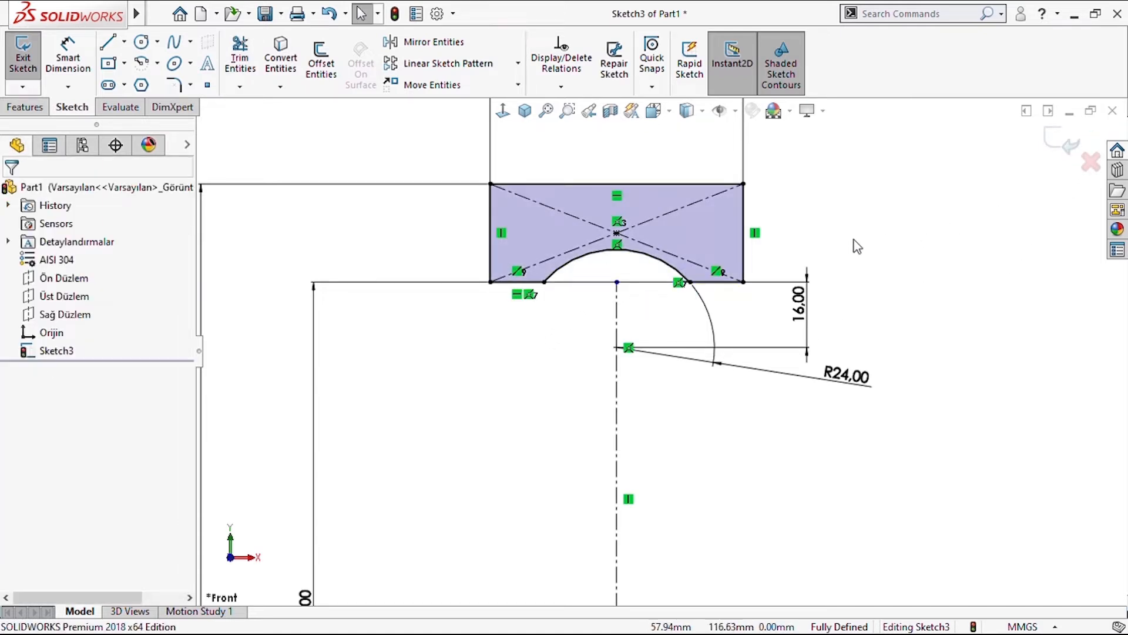
- Add a coincident relation between the vertical centerline's upper endpoint and the remaining lower edge segment right of the arc
left_click(616, 282)
left_click(720, 282, "ctrl")
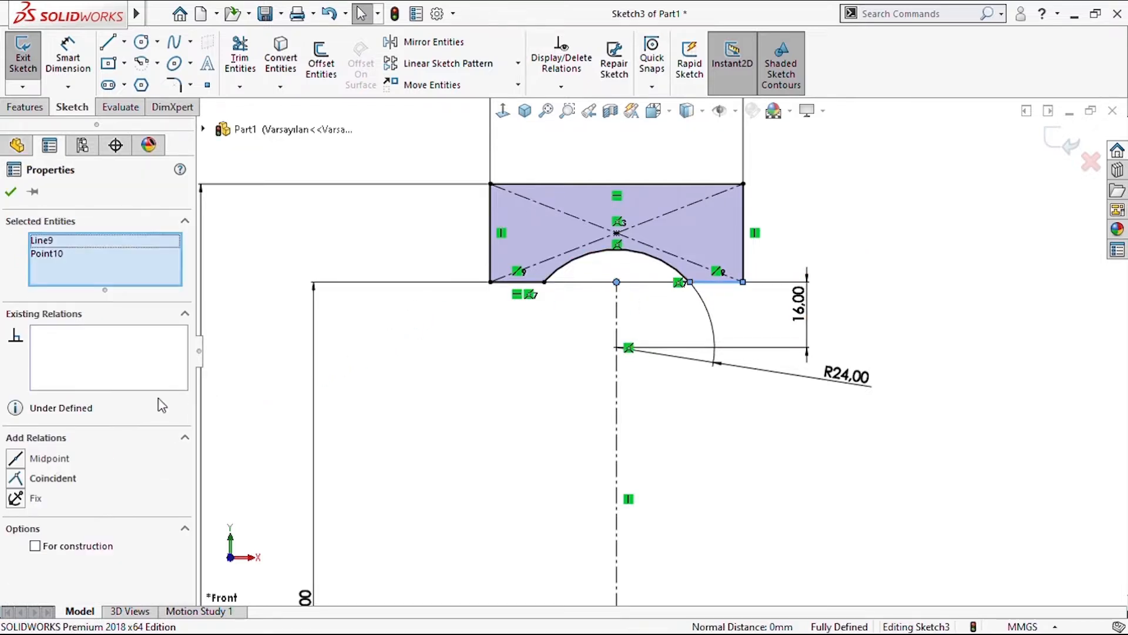
left_click(50, 478)
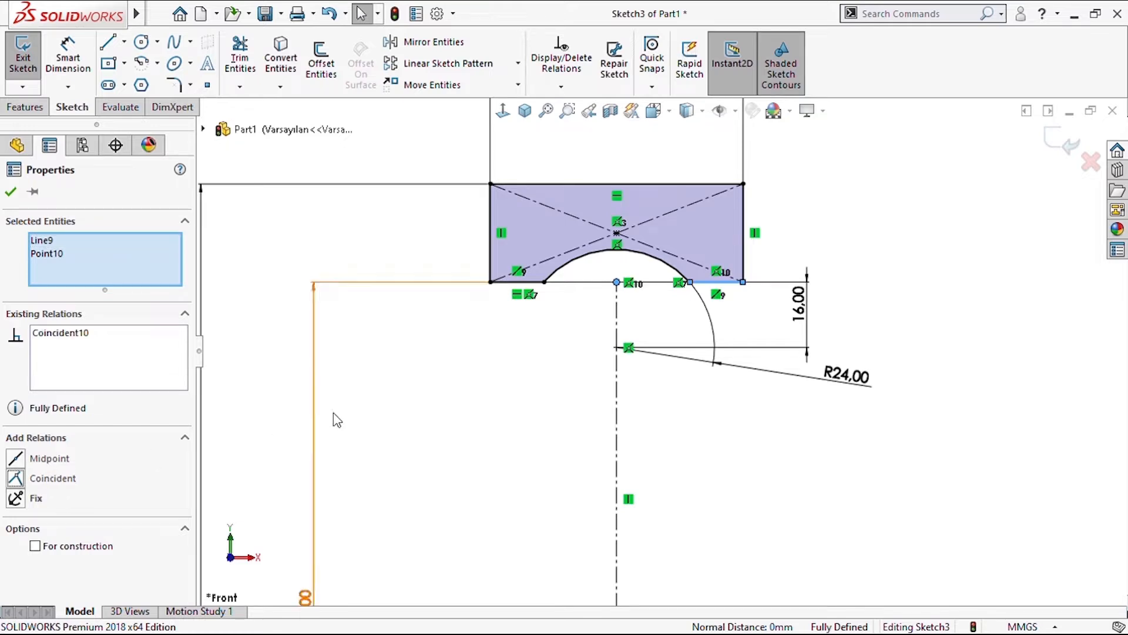
left_click(448, 370)
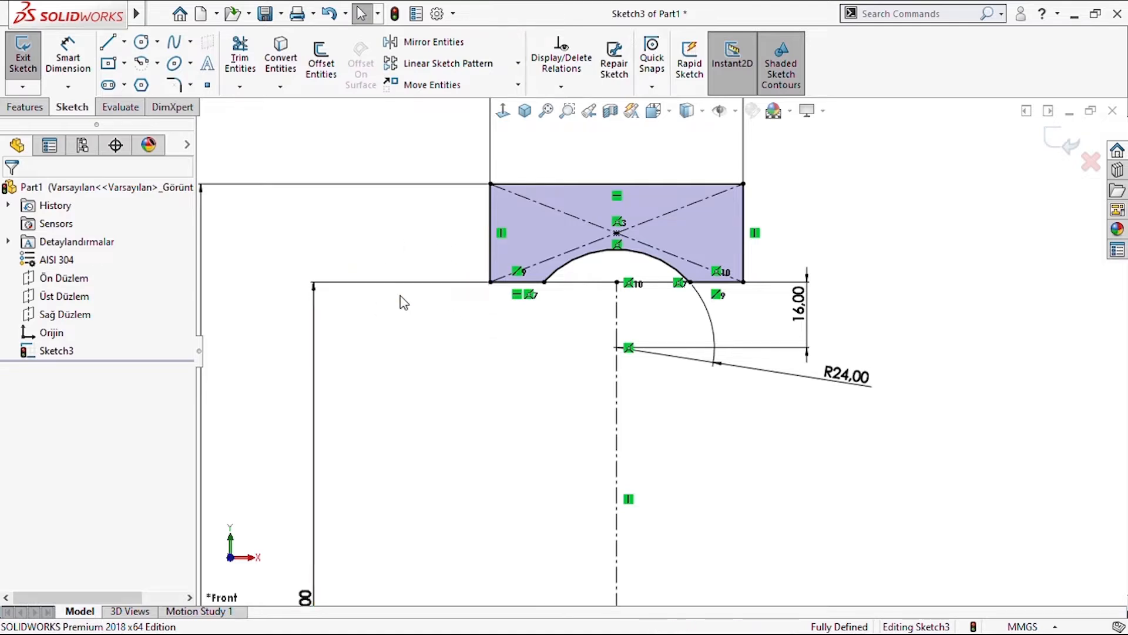
- Fillet the profile's two upper corners with a 4.20 mm radius
left_click(175, 85)
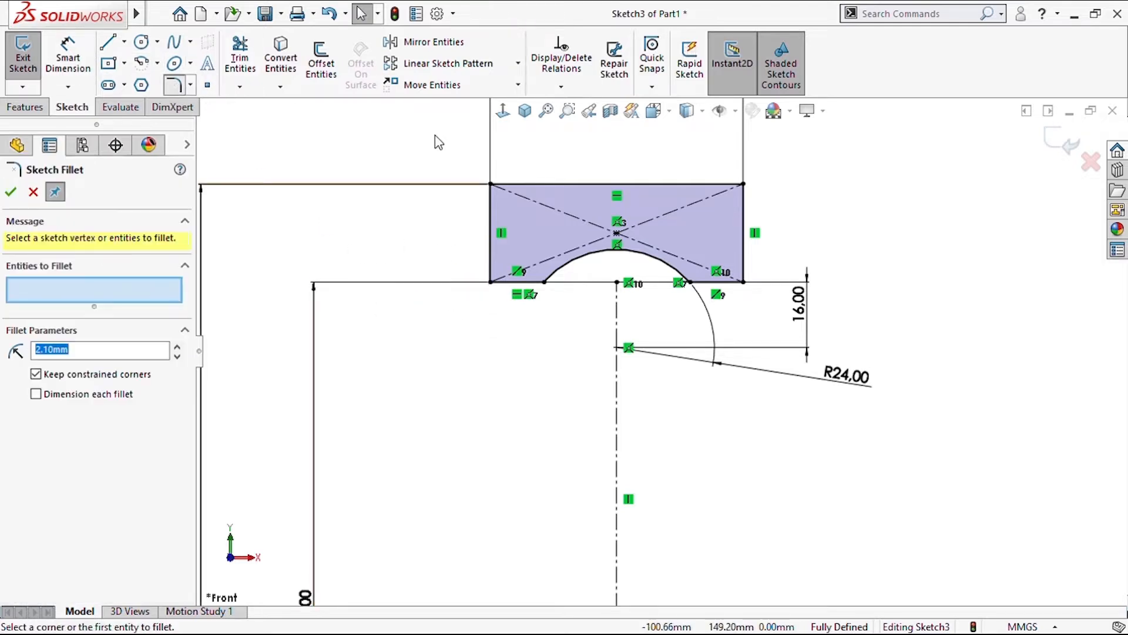
left_click(492, 184)
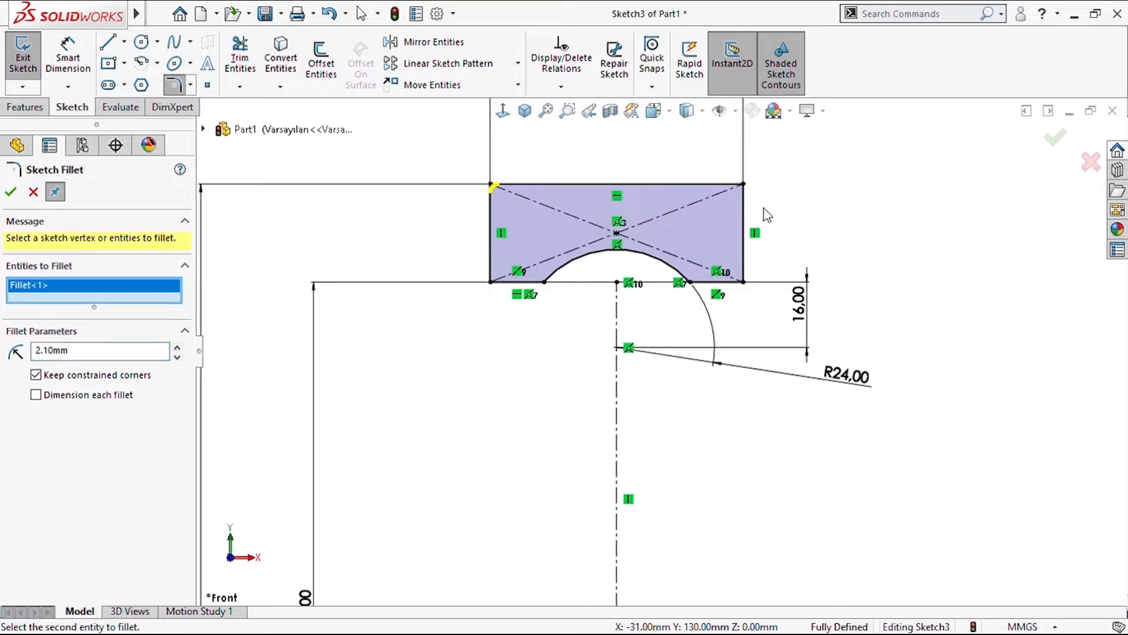
left_click(743, 185)
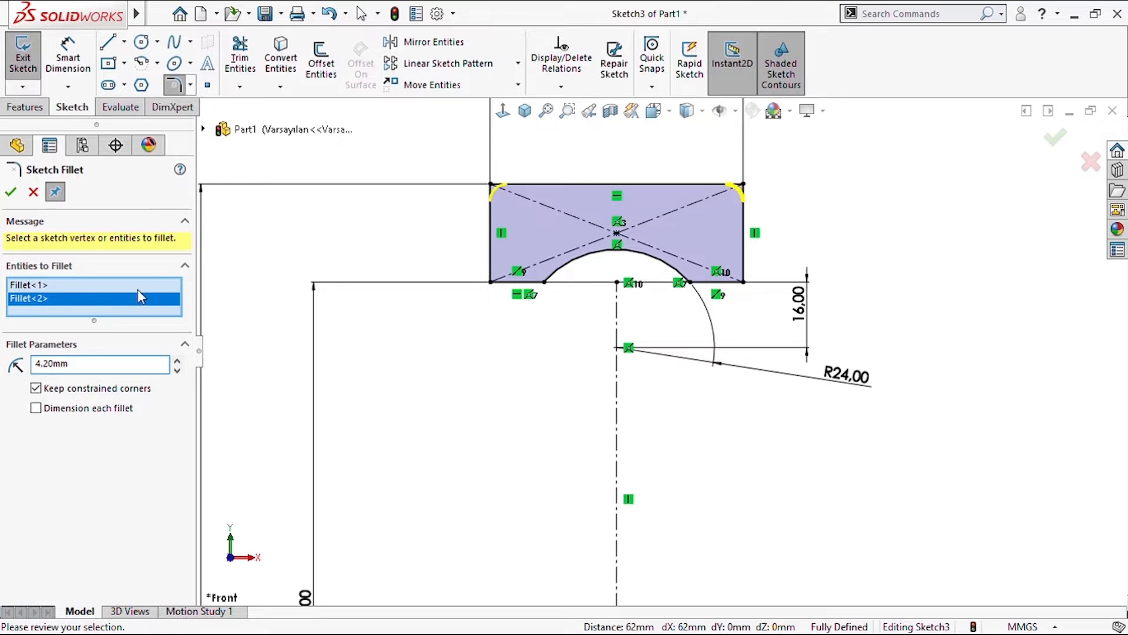
key("Return")
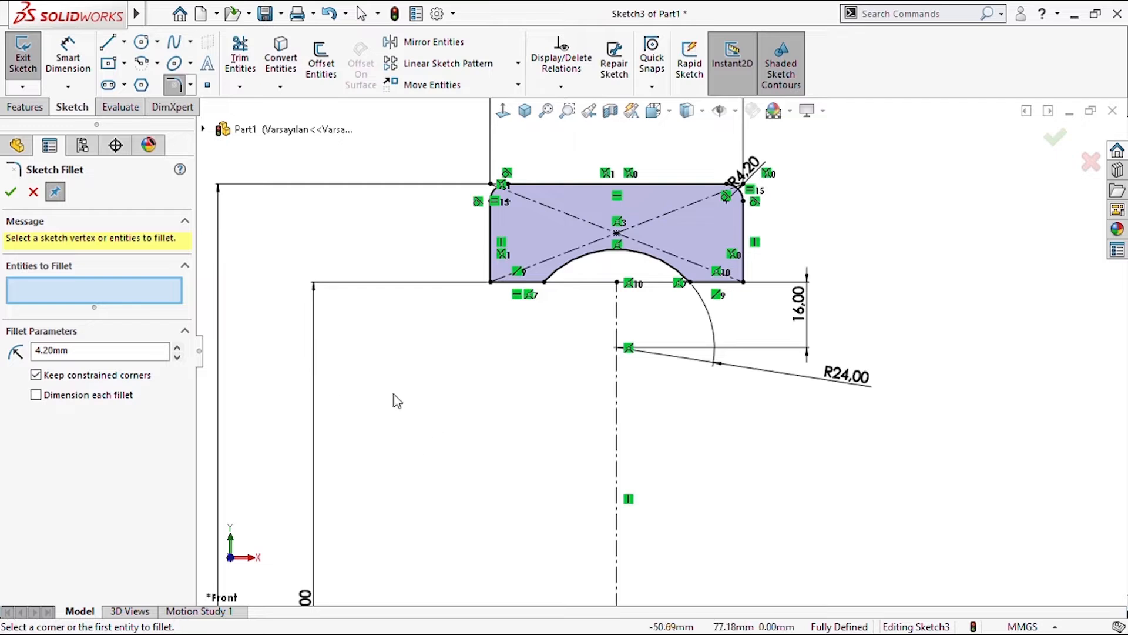
left_click(20, 198)
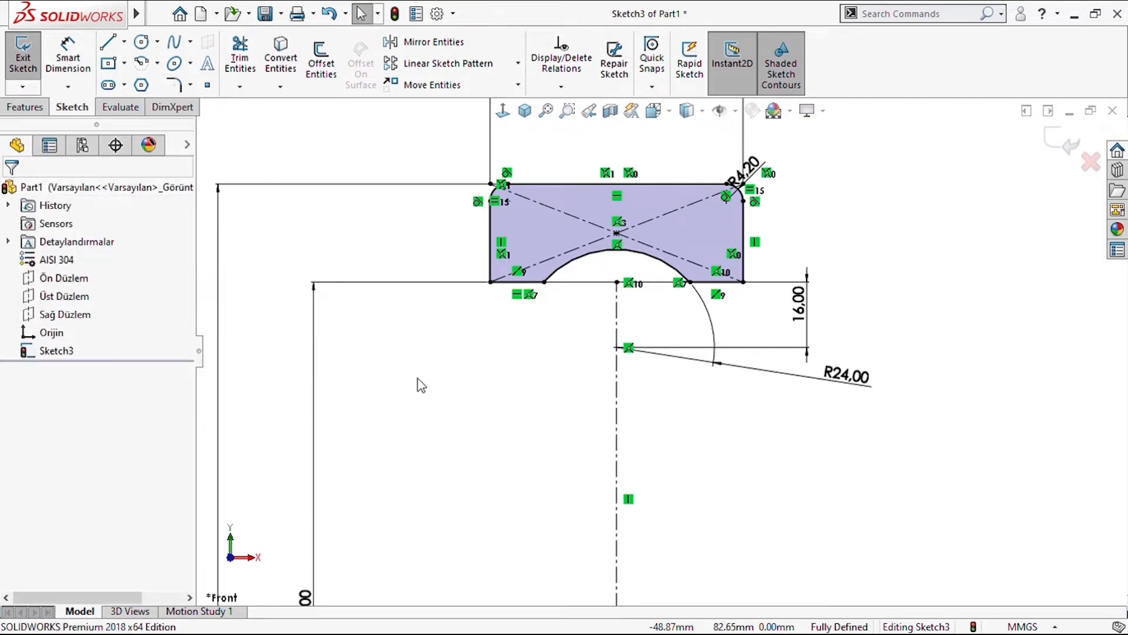
- Revolve the filleted profile 360 degrees about the horizontal centerline as a boss
left_click(25, 107)
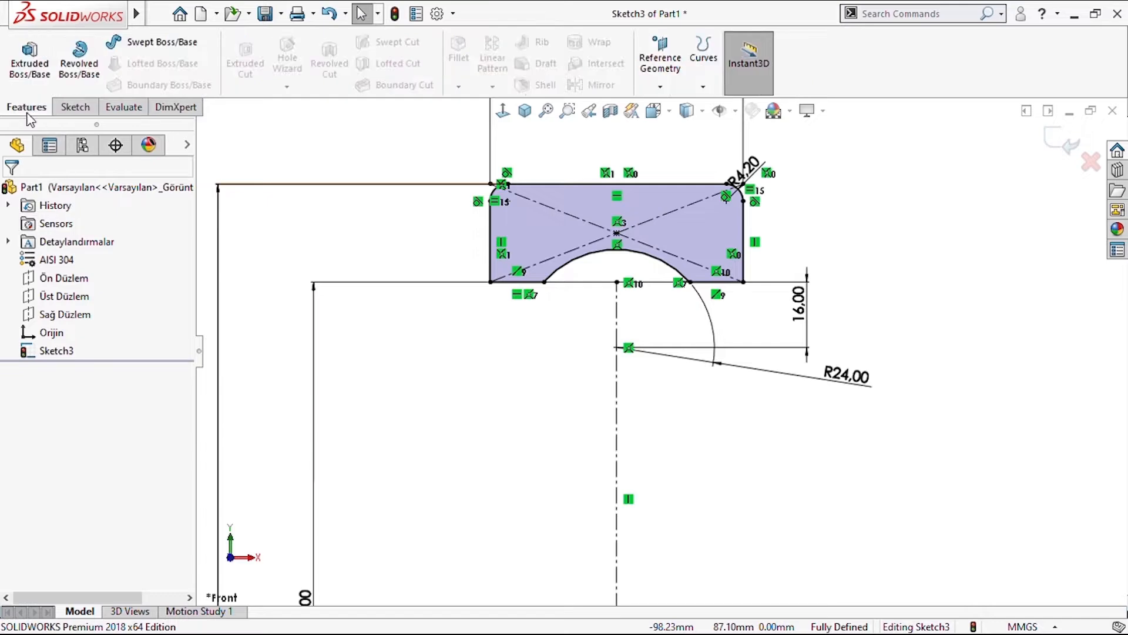
left_click(80, 65)
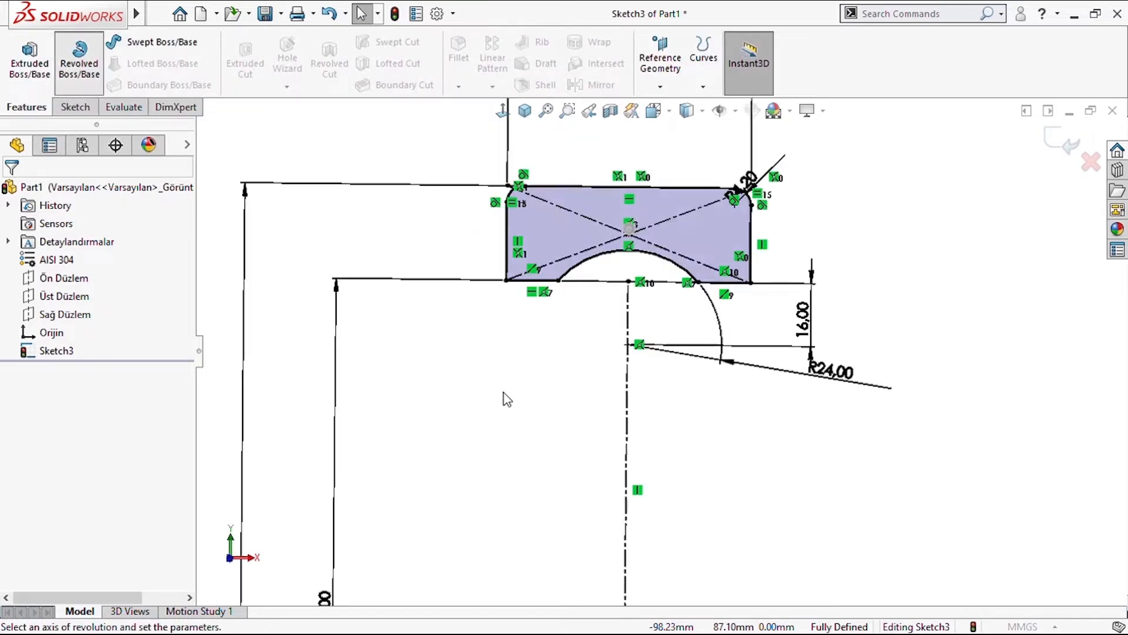
left_click(661, 509)
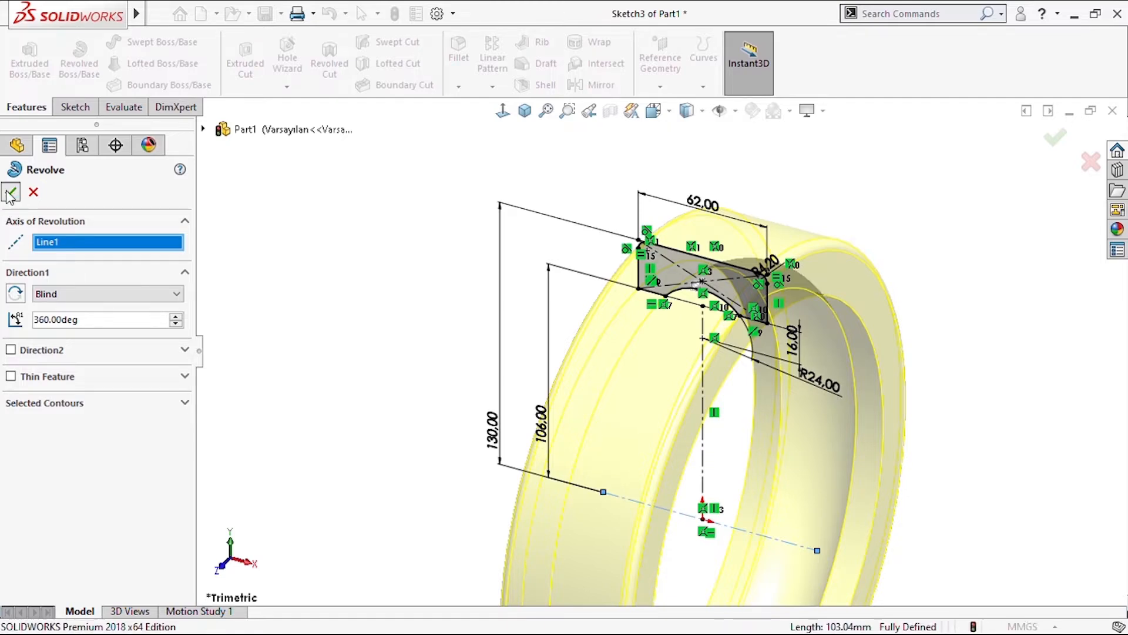
key("f")
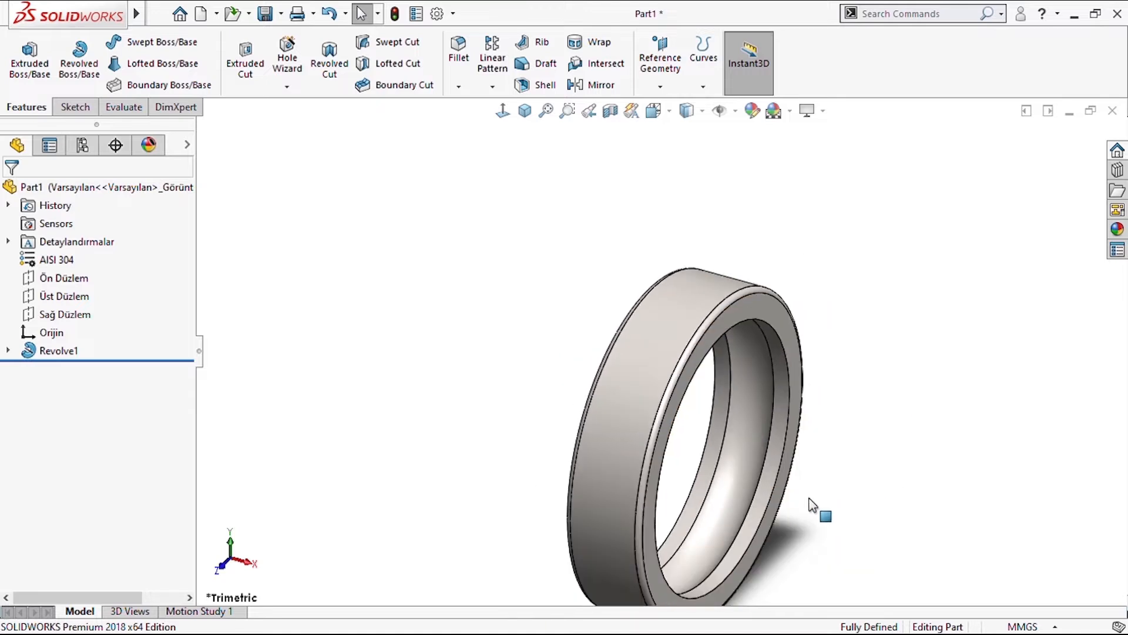
left_click(525, 111)
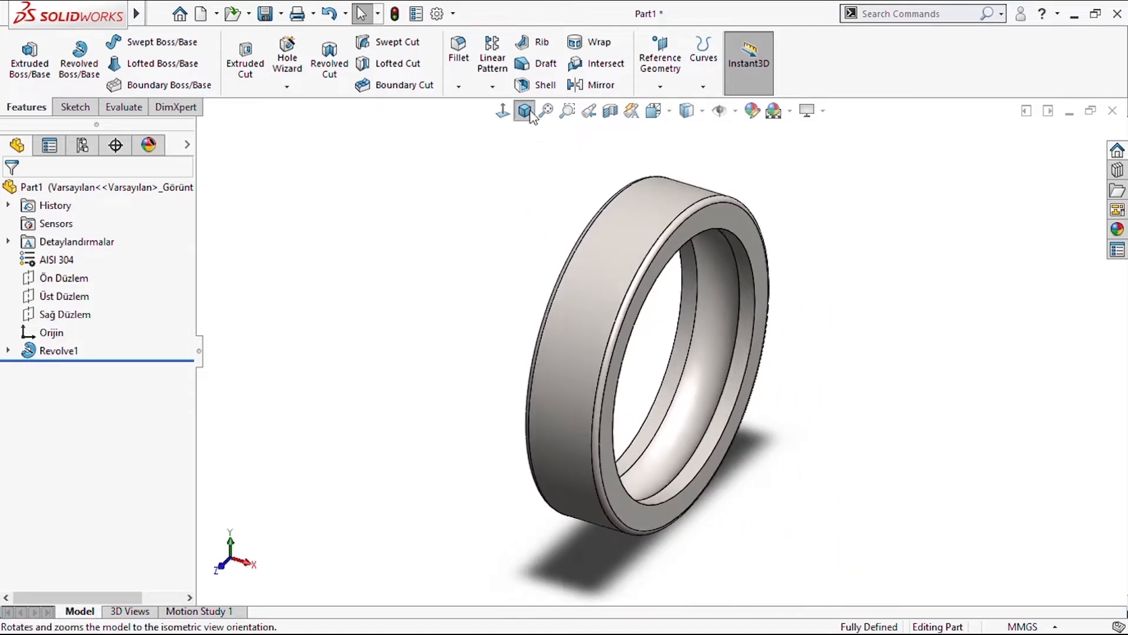
- Apply the matte chrome appearance to the whole ring in a medium grey from the gri tonlamalı swatches
middle_click_drag(844, 308, 735, 403)
left_click(752, 111)
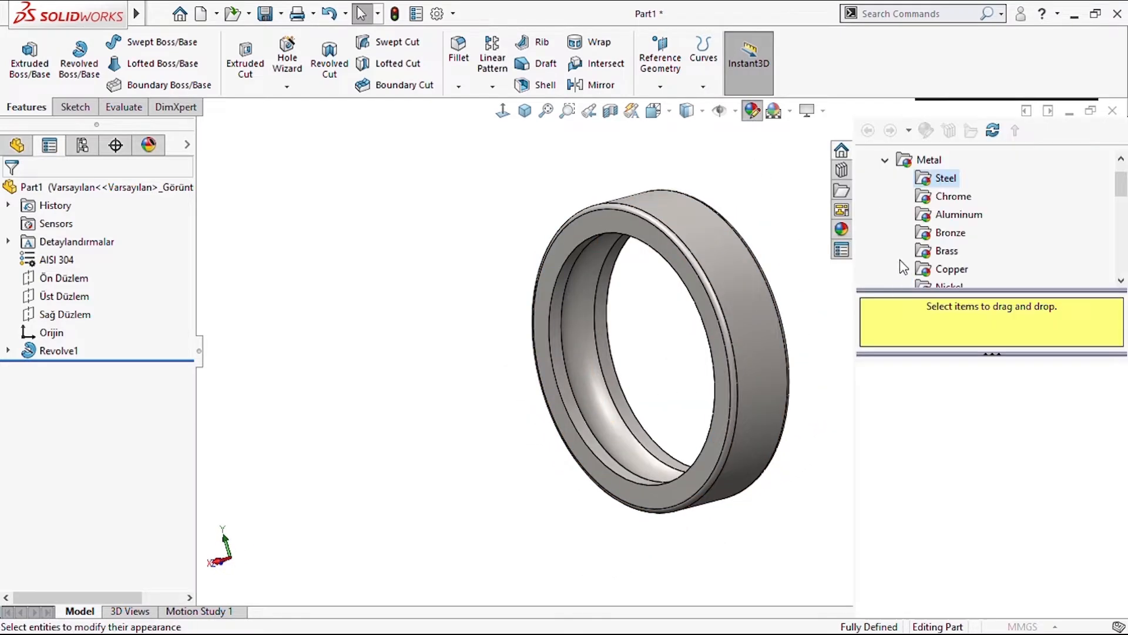
left_click(941, 197)
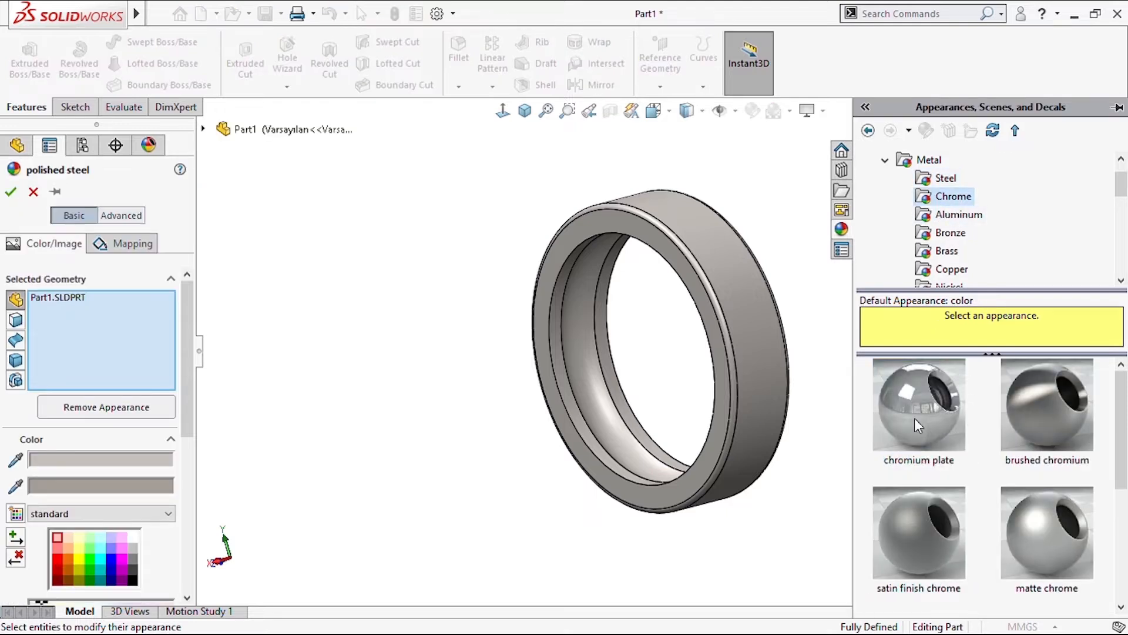
left_click(1028, 534)
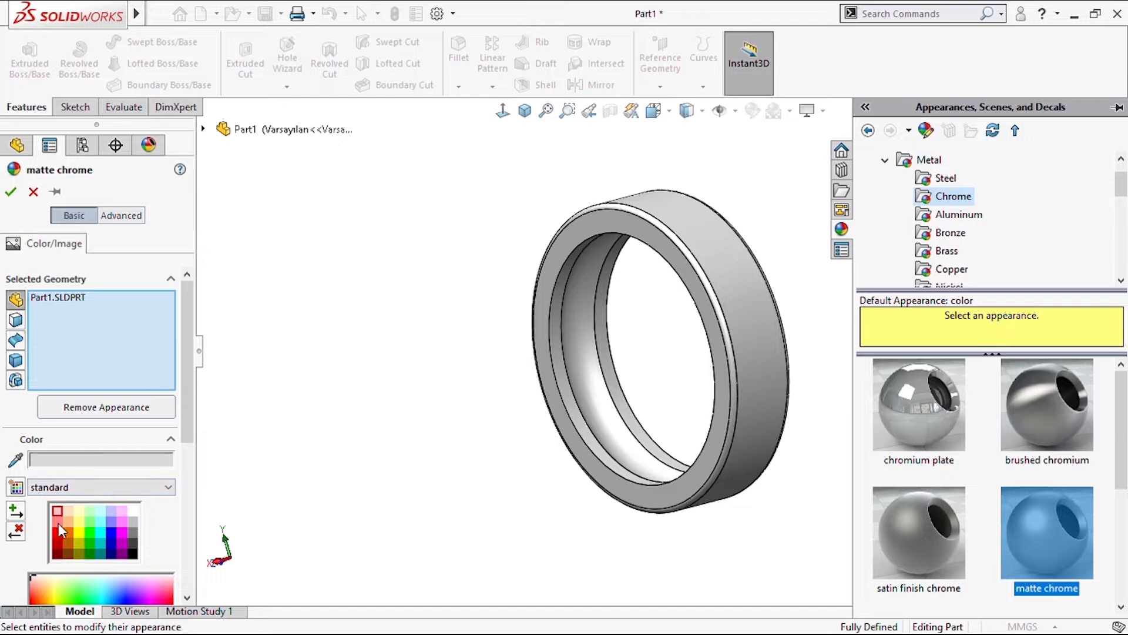
scroll(88, 488, "down", 3)
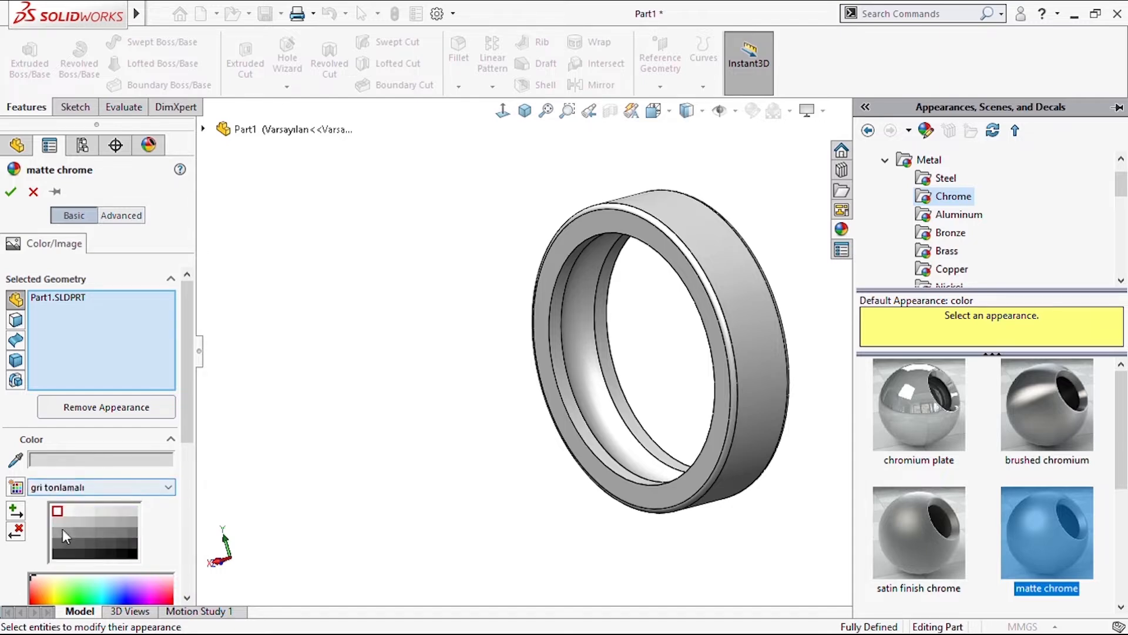
left_click(59, 532)
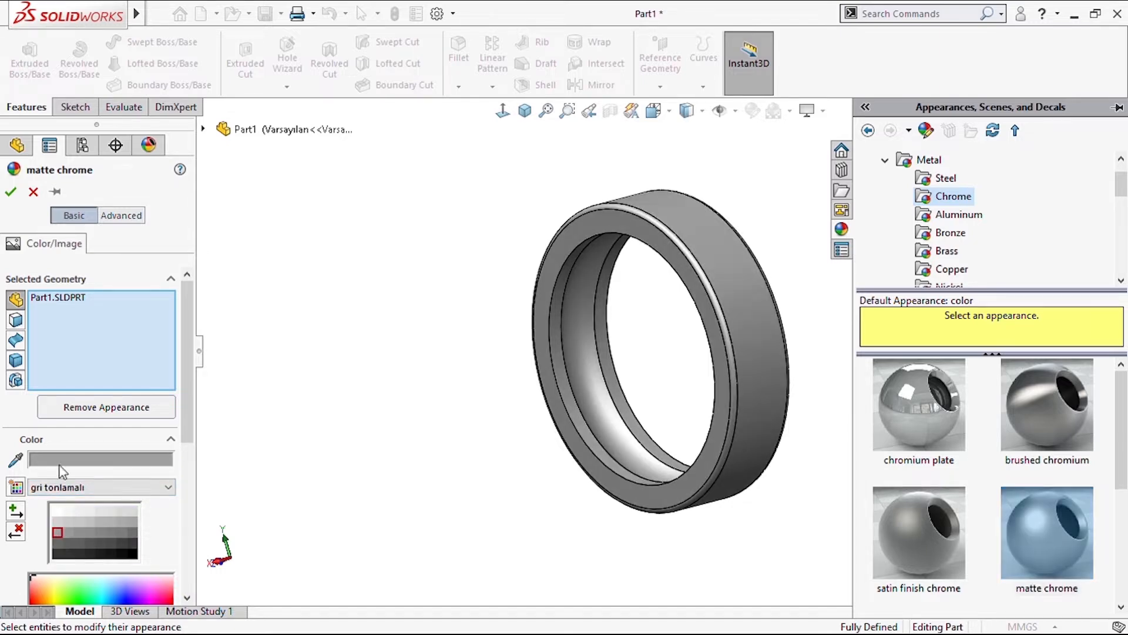
left_click(10, 193)
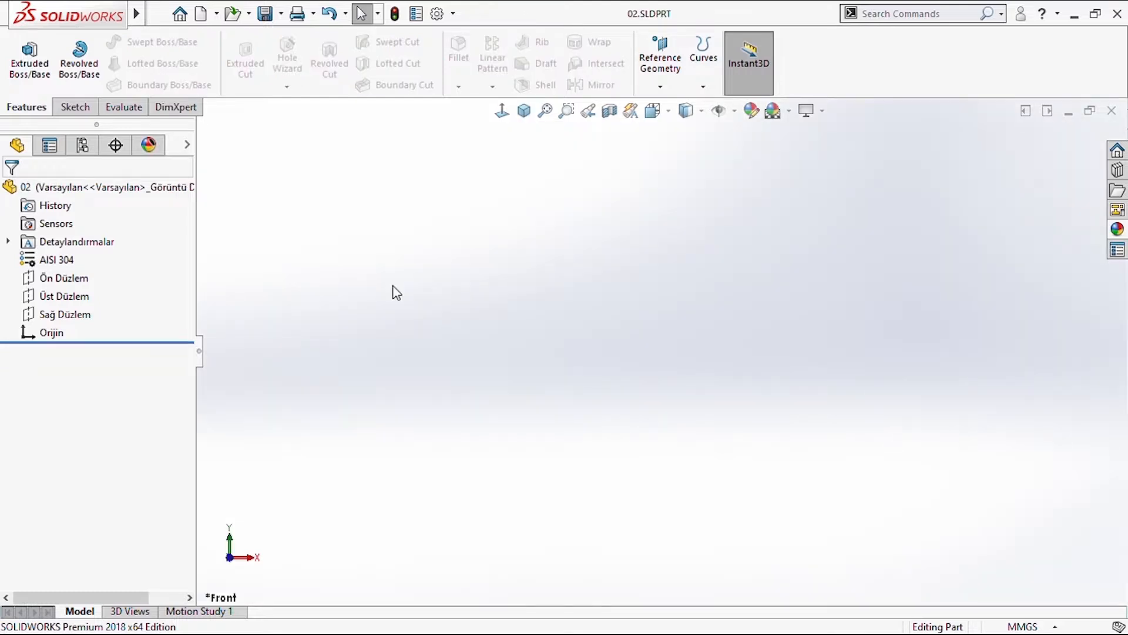
- Start a sketch on Ön Düzlem of part 02 and draw a horizontal centerline centred on the origin
left_click(64, 278)
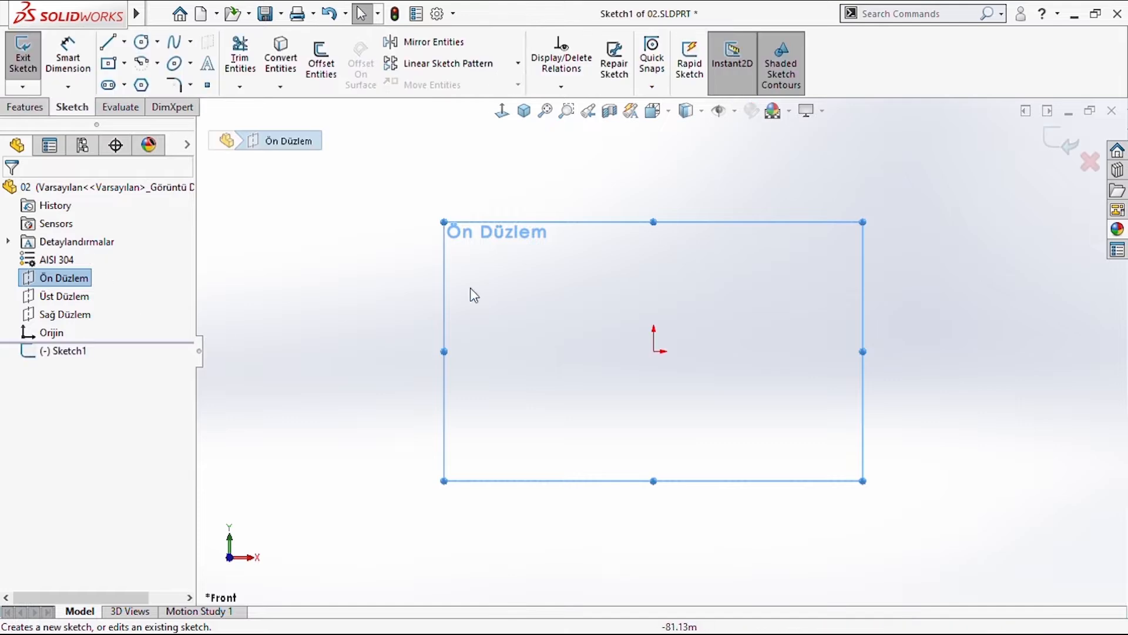
left_click(124, 43)
left_click(131, 78)
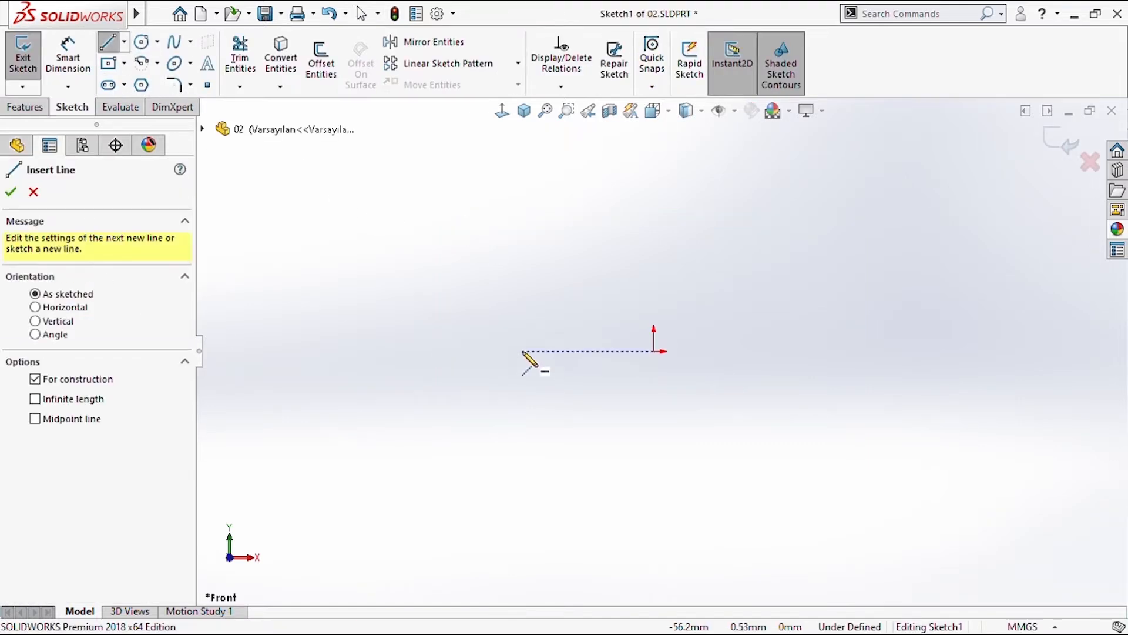
left_click(522, 352)
left_click(787, 351)
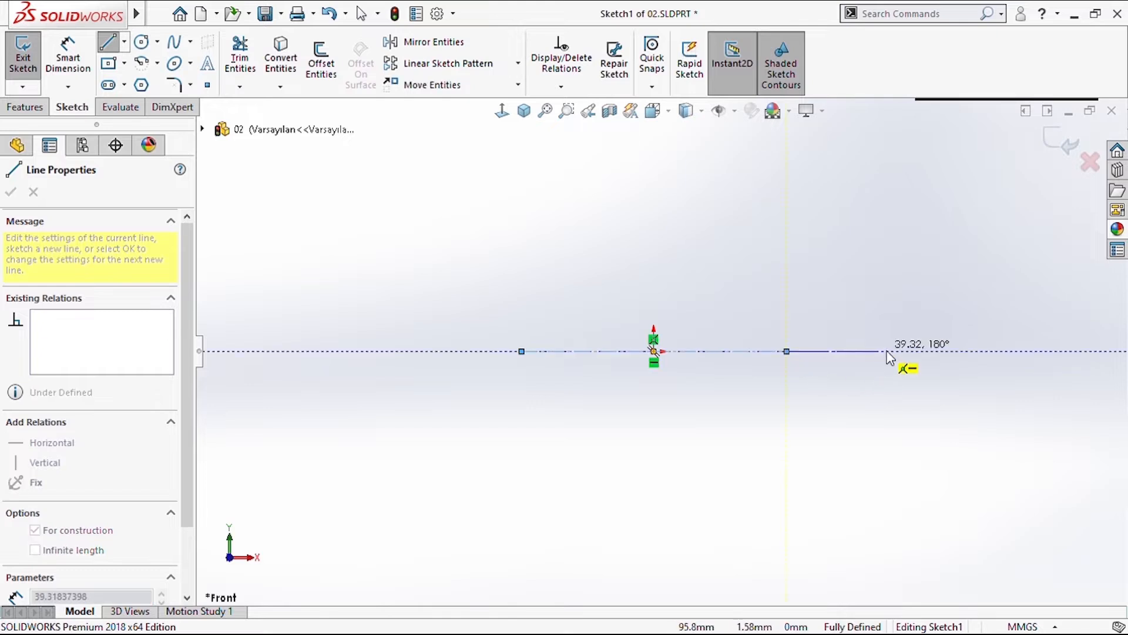
key("Escape")
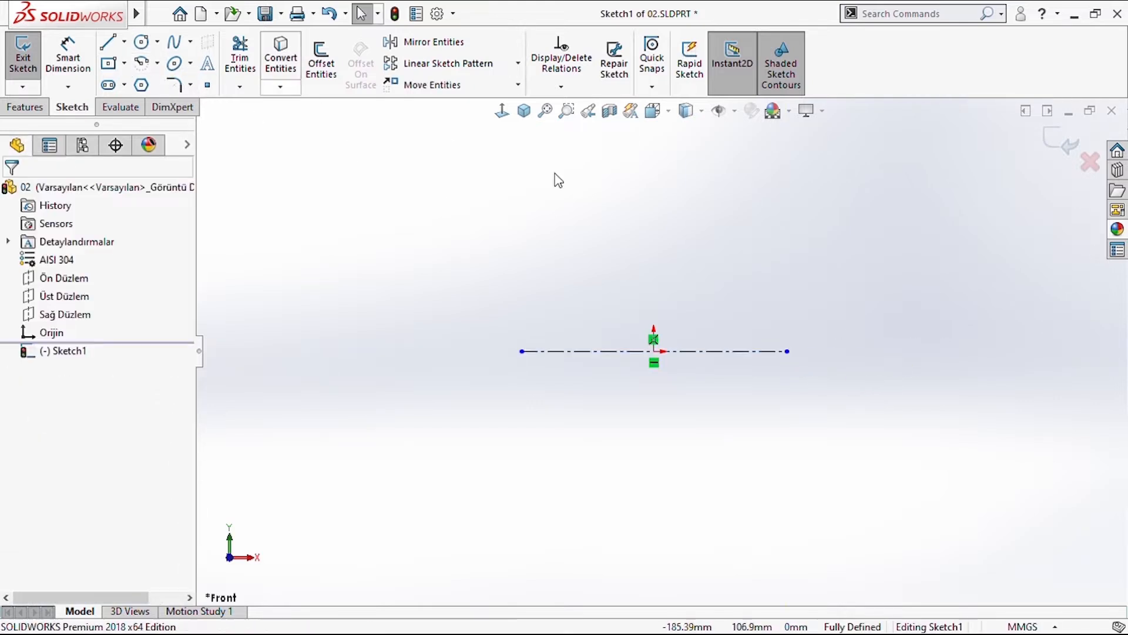
- Sketch a center rectangle about 82 mm wide above the origin, clear of the horizontal centerline
left_click(654, 248)
left_click(750, 208)
key("Escape")
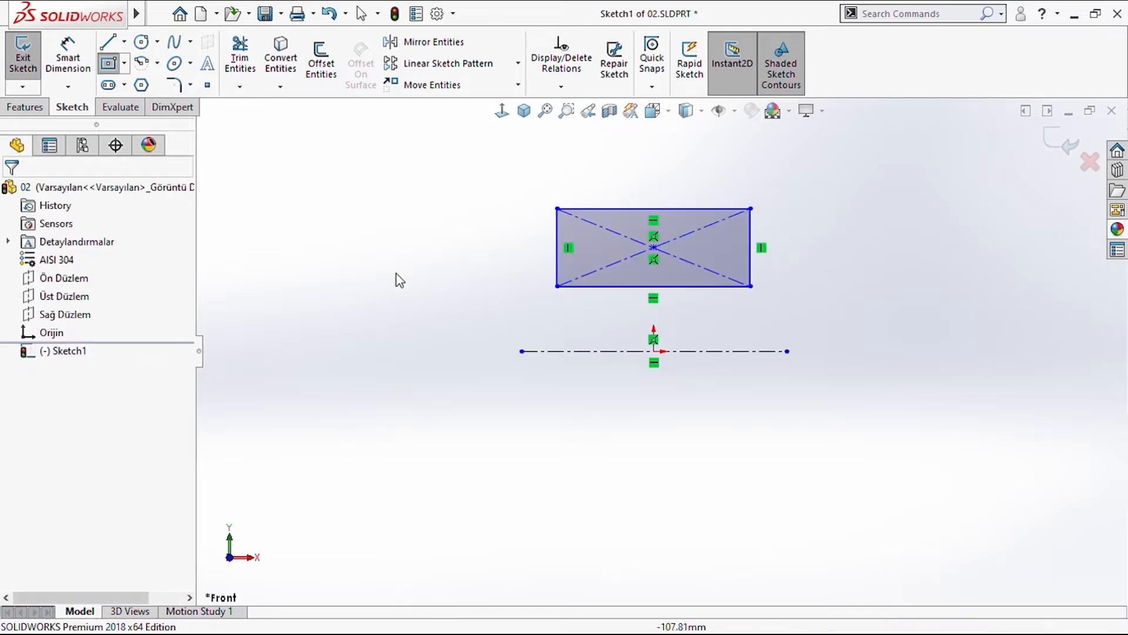
- Dimension the distance from the rectangle's lower edge to the horizontal centerline as 50 mm
right_click_drag(395, 273, 386, 210)
left_click(589, 287)
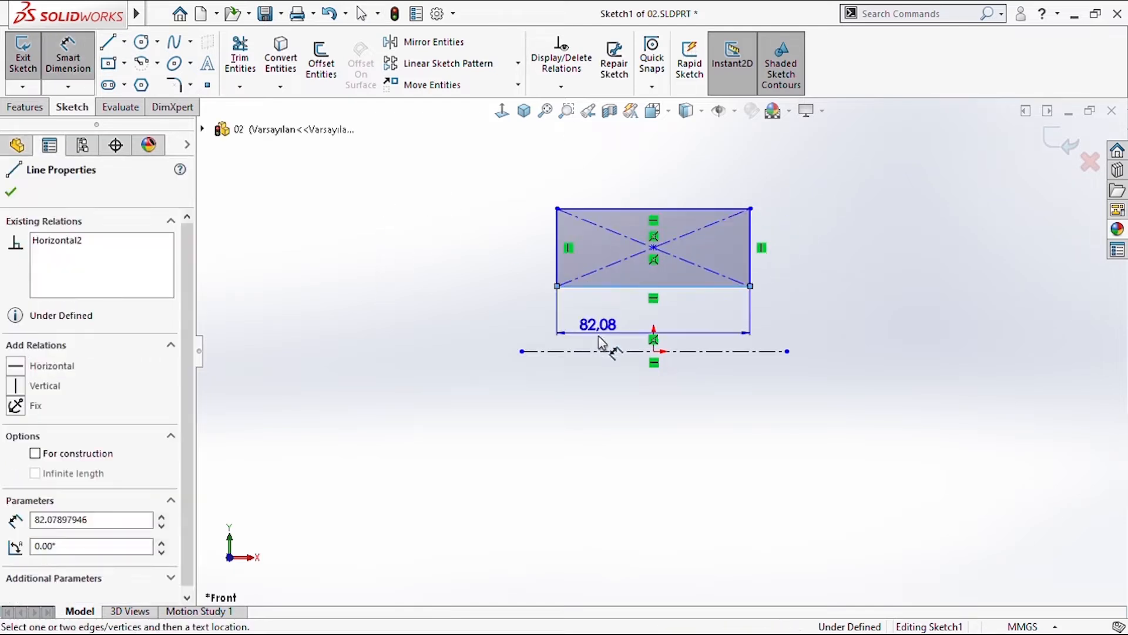
left_click(605, 350)
left_click(445, 340)
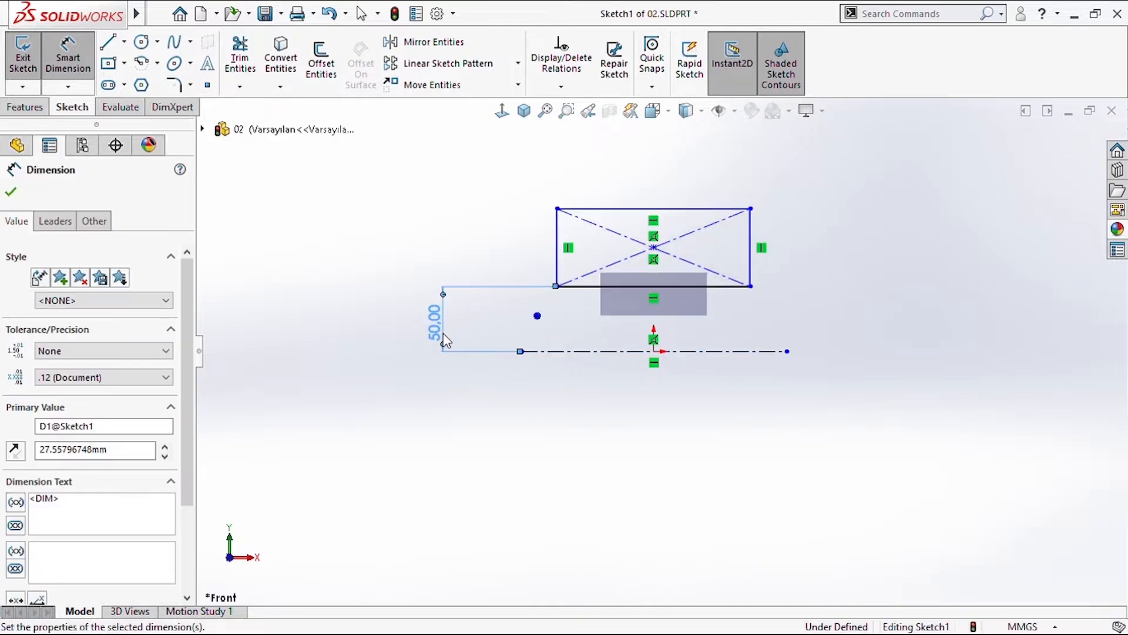
type("50")
key("Return")
- Dimension the rectangle's upper edge 74 mm from the horizontal centerline, placing the dimension left of the 50 mm one
left_click(609, 209)
left_click(611, 188)
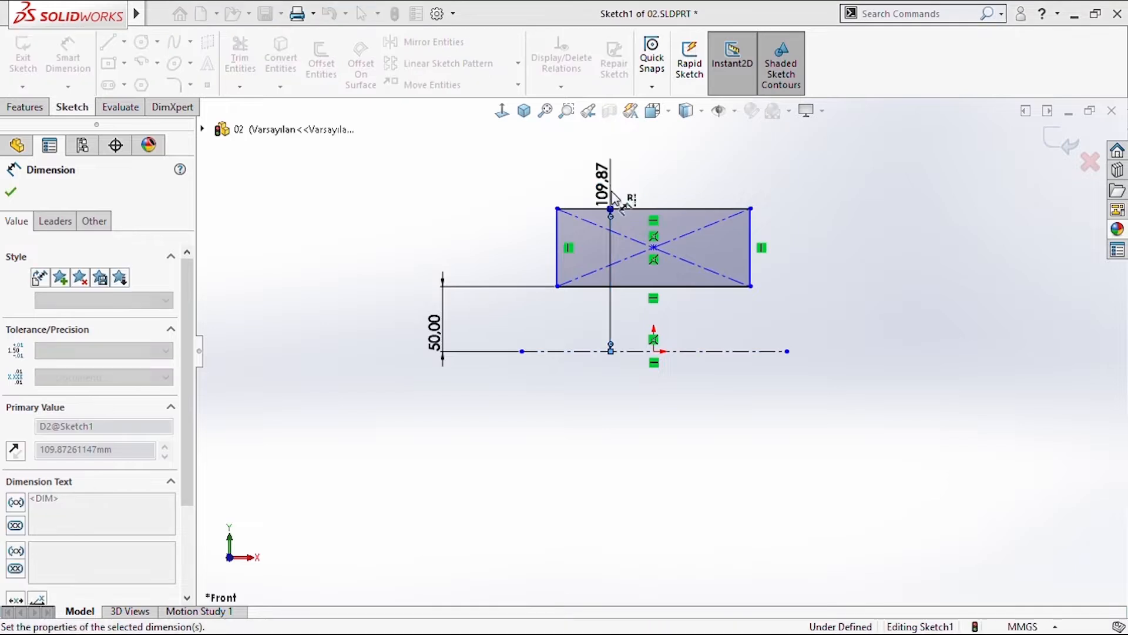
key("Escape")
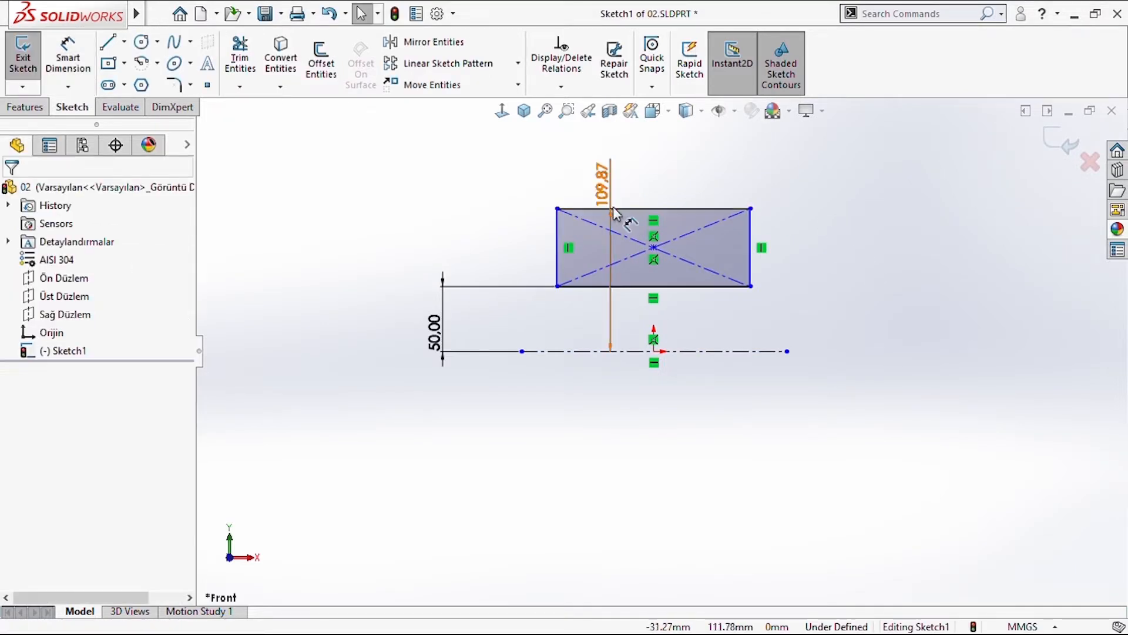
left_click_drag(605, 220, 368, 254)
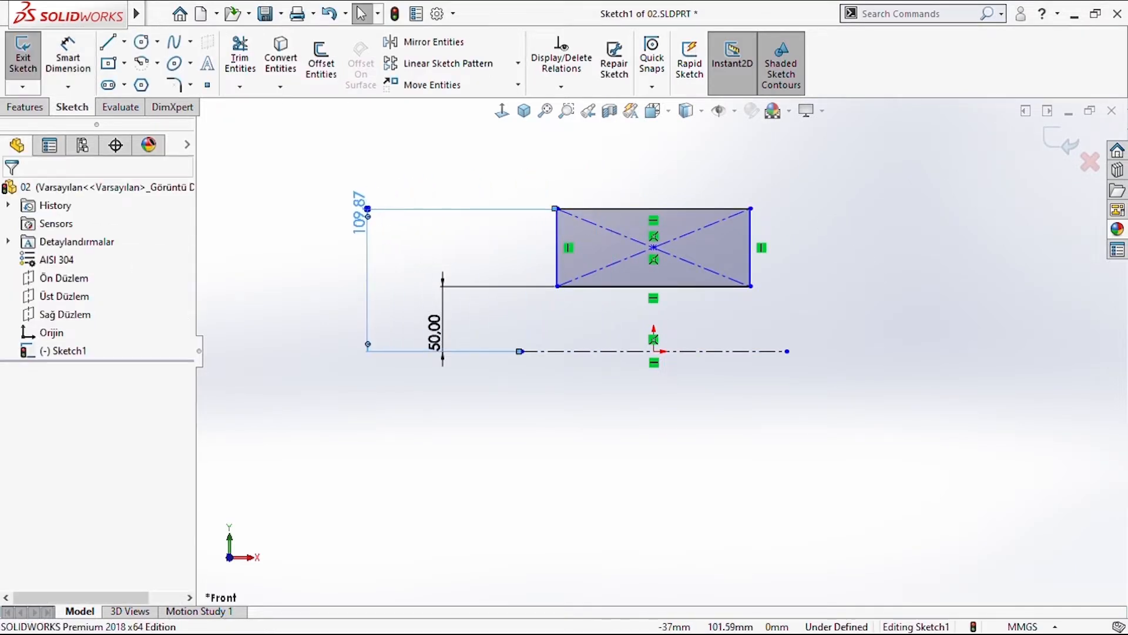
double_click(360, 223)
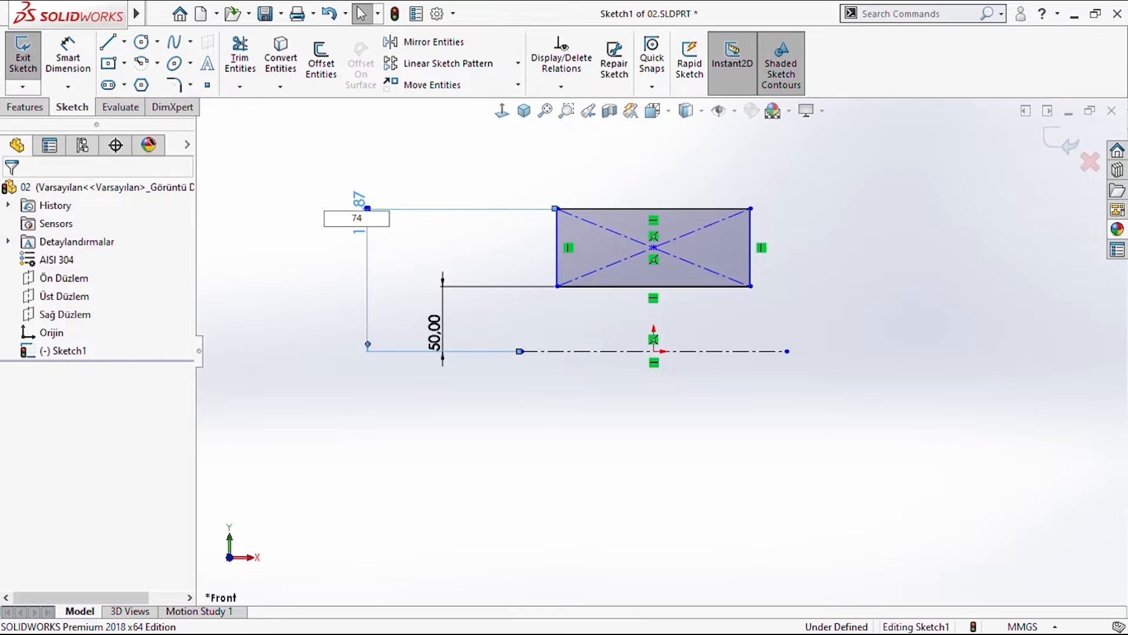
key("Return")
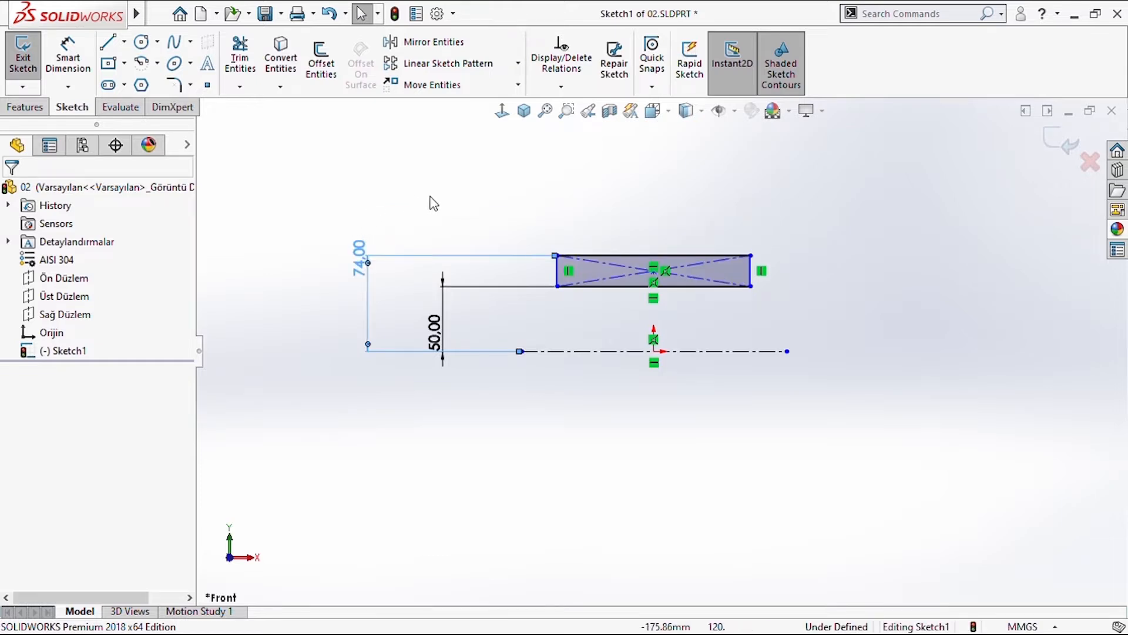
- Dimension the rectangle's upper edge with a length of 62 mm
right_click_drag(444, 200, 446, 136)
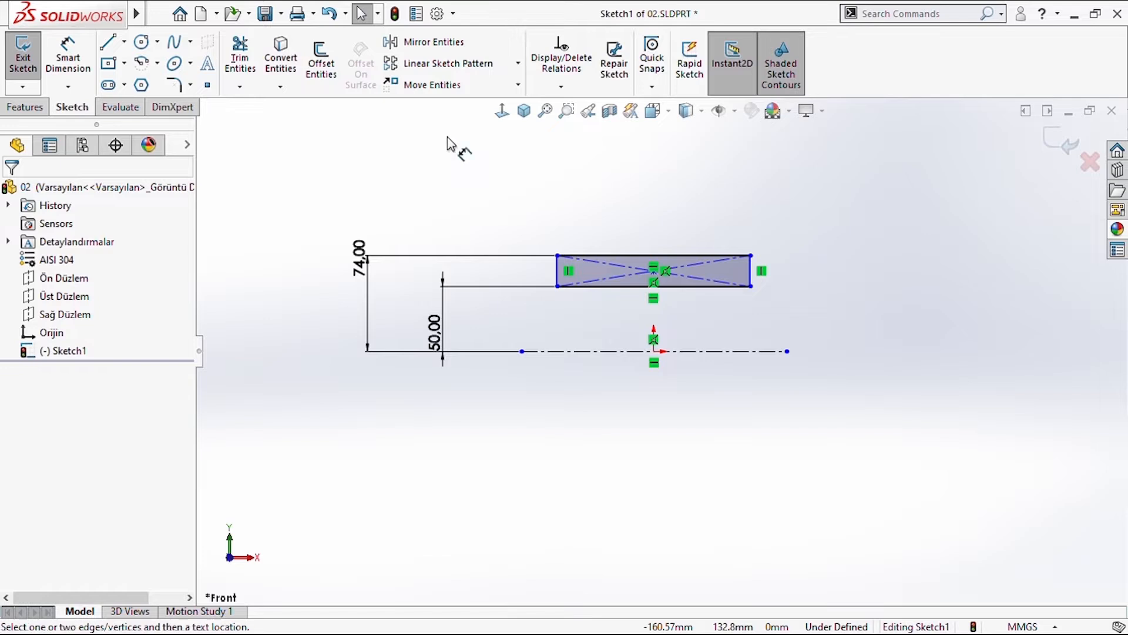
left_click(626, 257)
left_click(635, 216)
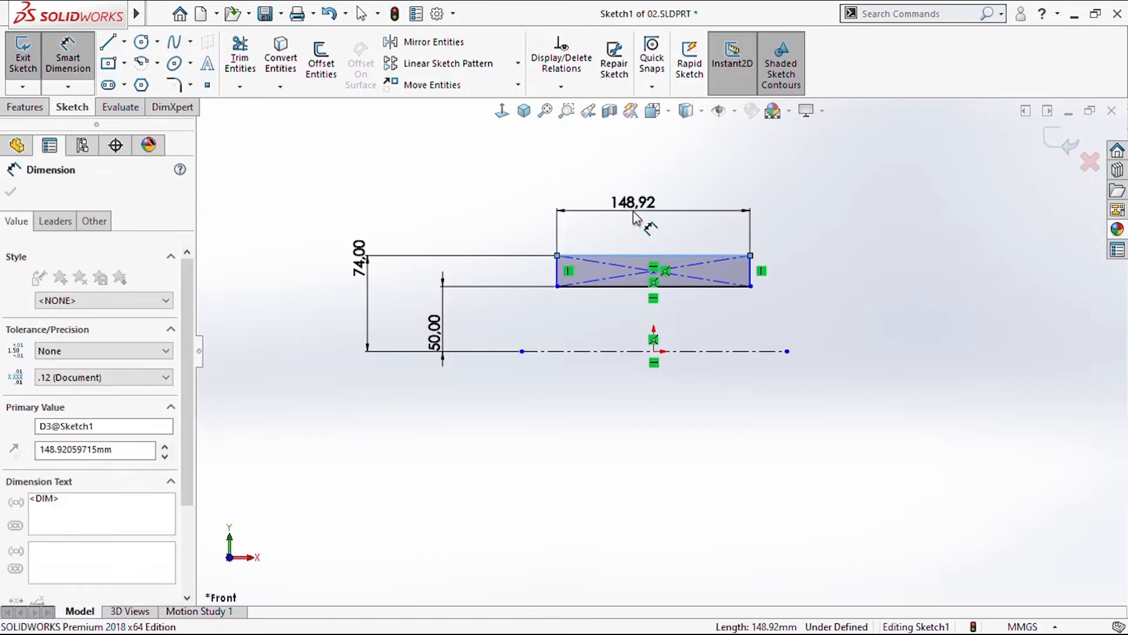
type("62")
key("Return")
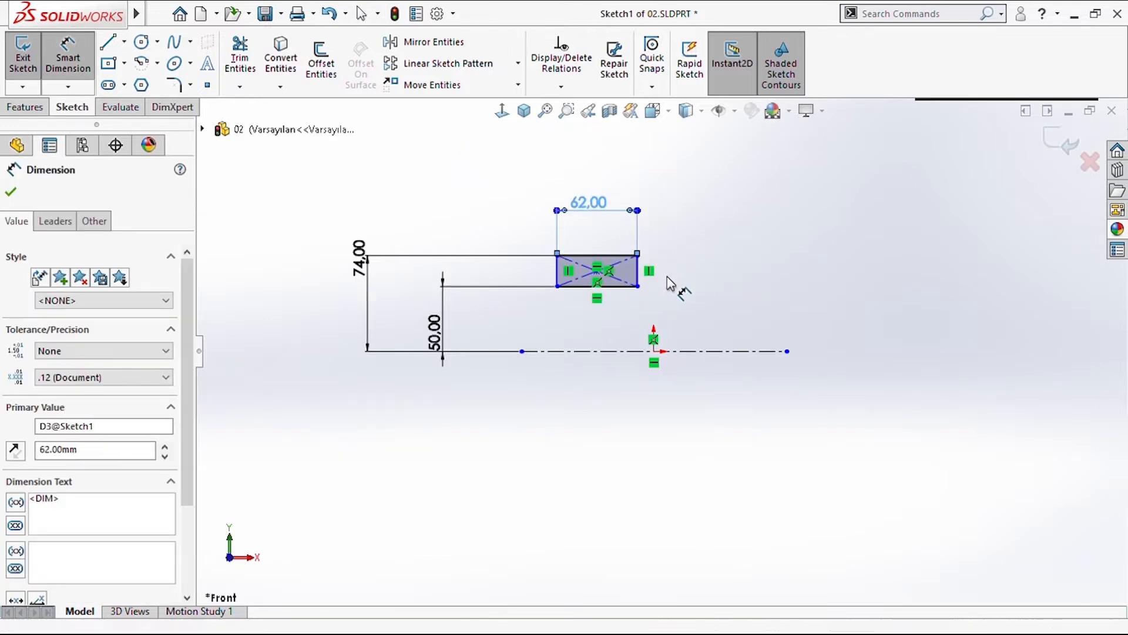
key("Escape")
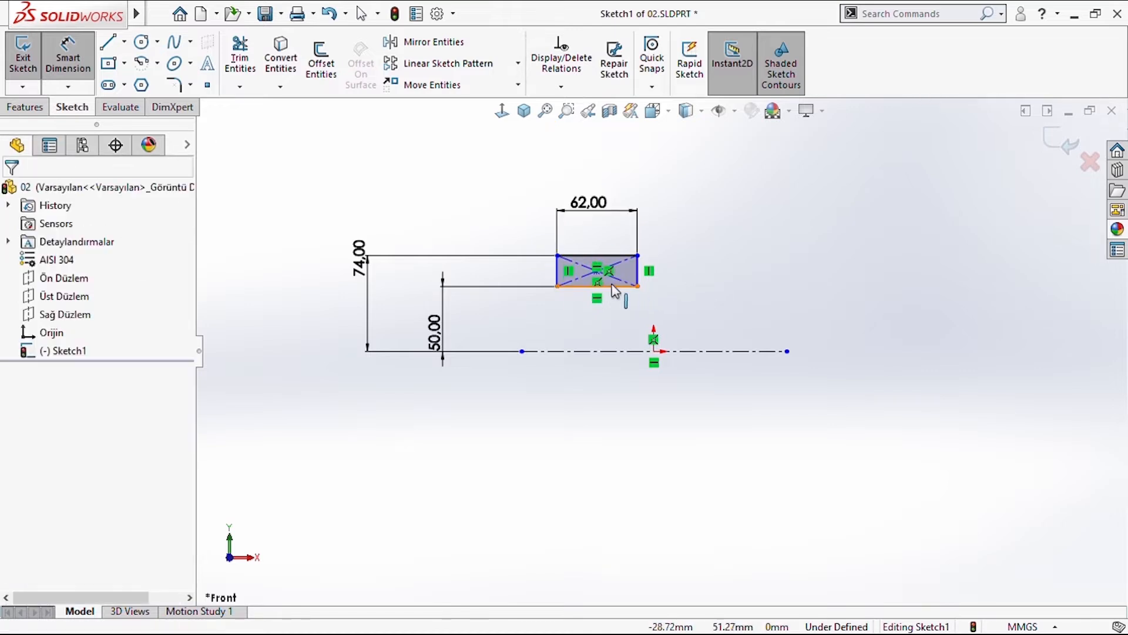
key("Escape")
- Add a vertical relation between the rectangle's center point and the origin
scroll(658, 311, "down", 5)
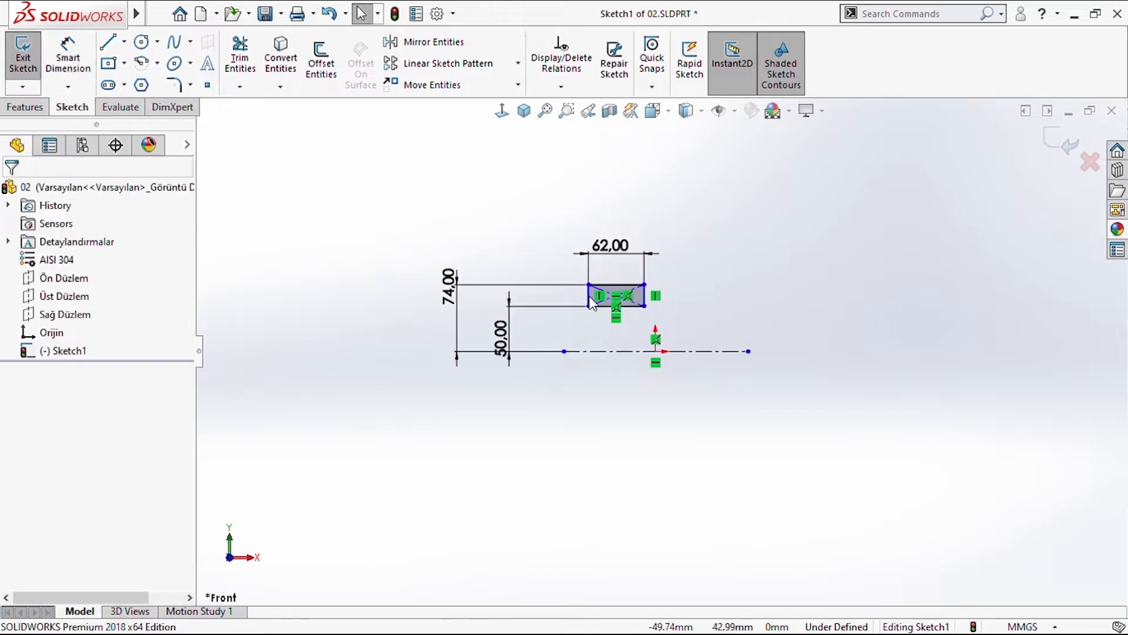
left_click(628, 298)
scroll(699, 353, "up", 5)
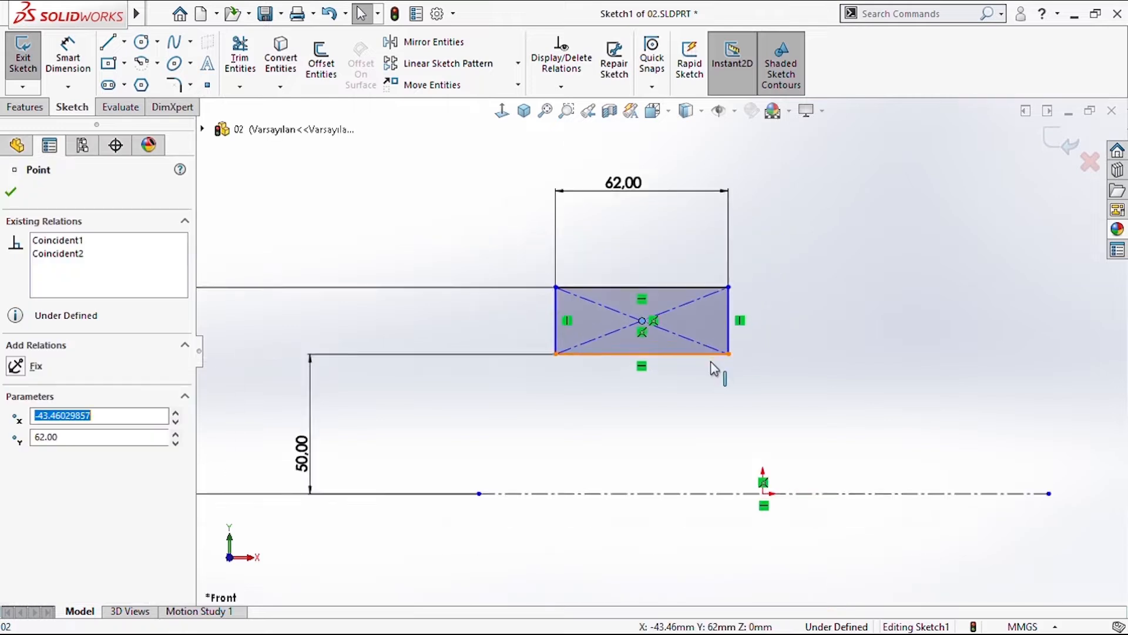
left_click(732, 451, "ctrl")
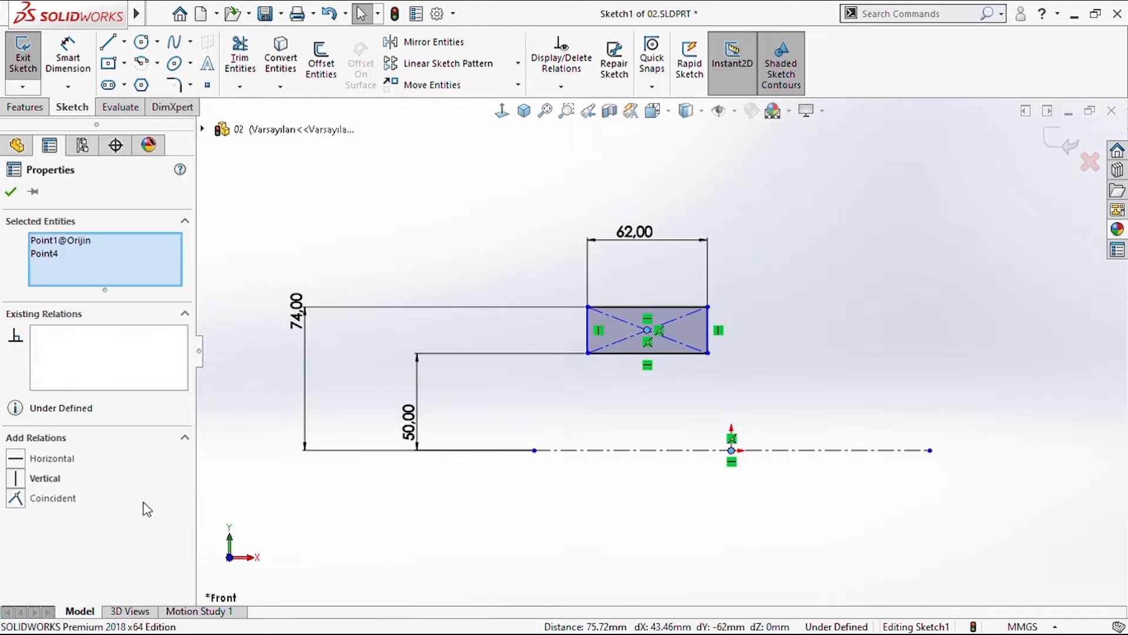
left_click(42, 479)
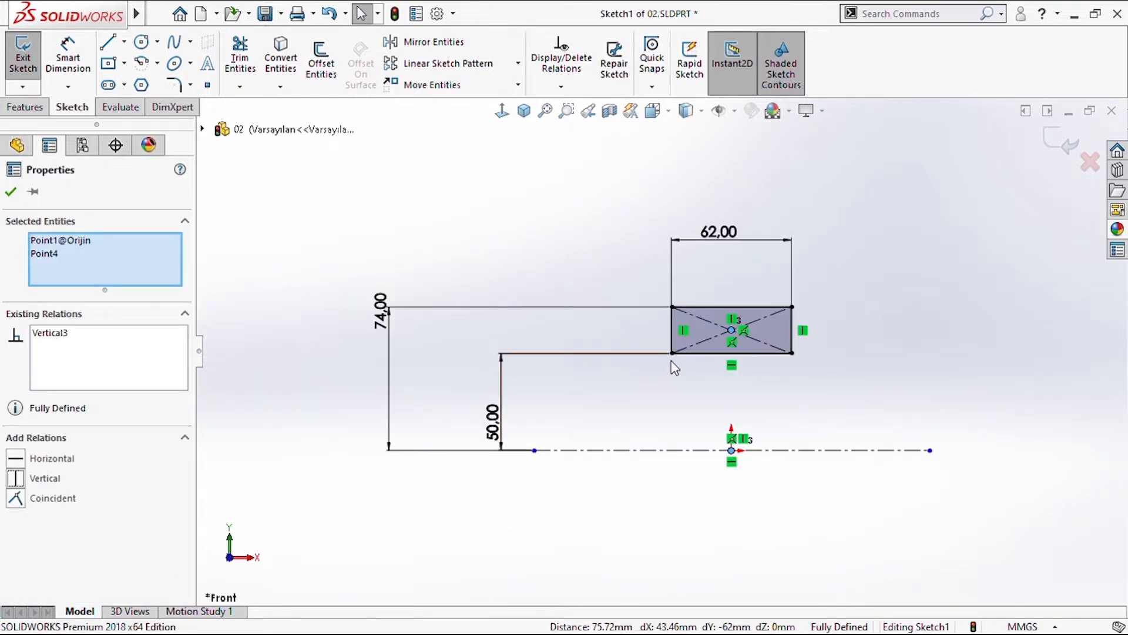
left_click(870, 291)
scroll(830, 436, "up", 2)
scroll(814, 436, "down", 2)
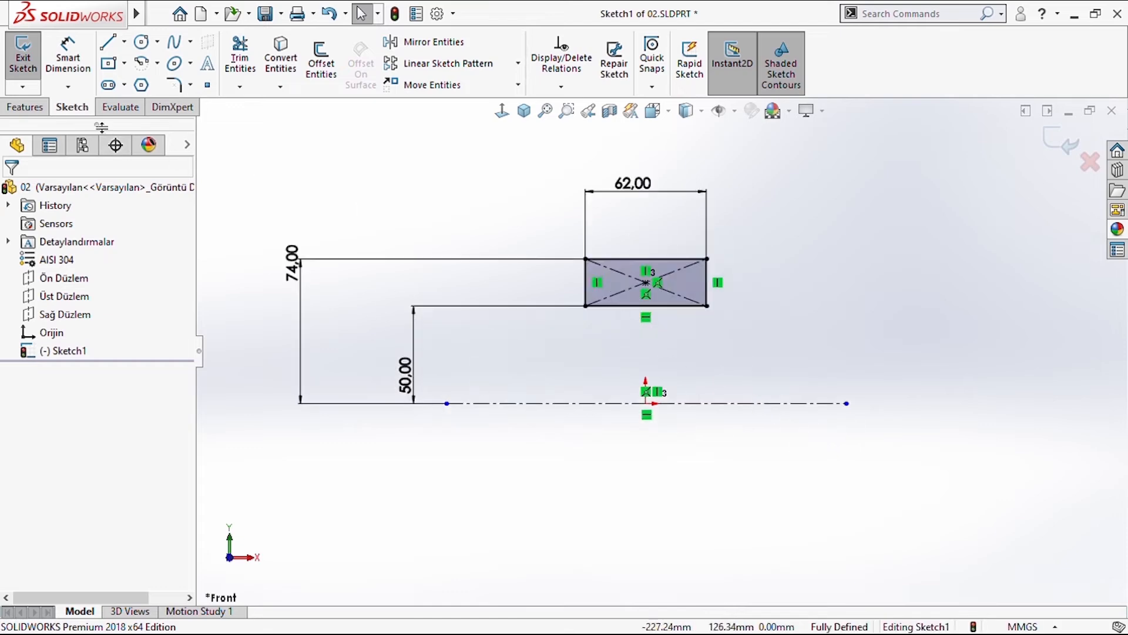
- Draw a vertical centerline from the origin up to the midpoint of the rectangle's lower edge
left_click(108, 42)
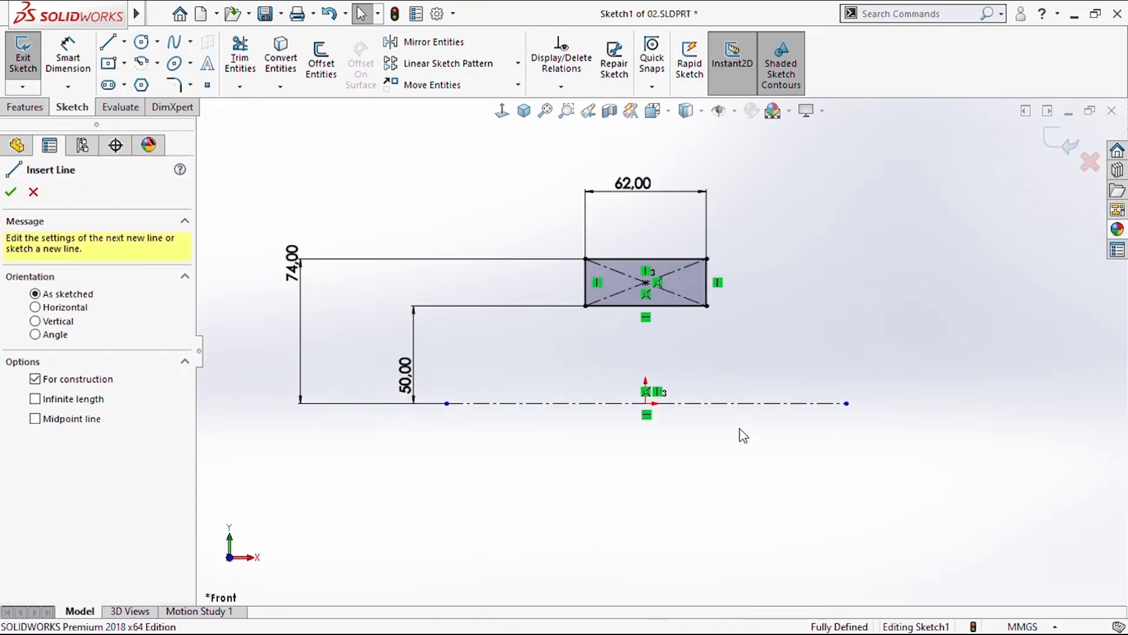
scroll(670, 406, "down", 3)
left_click(629, 399)
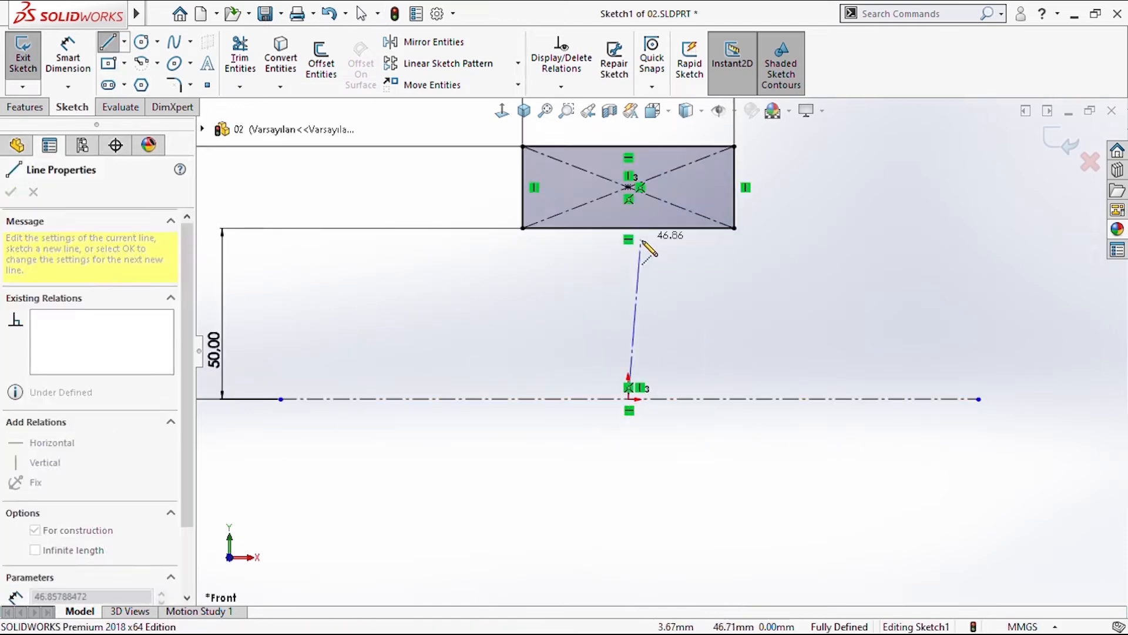
left_click(628, 228)
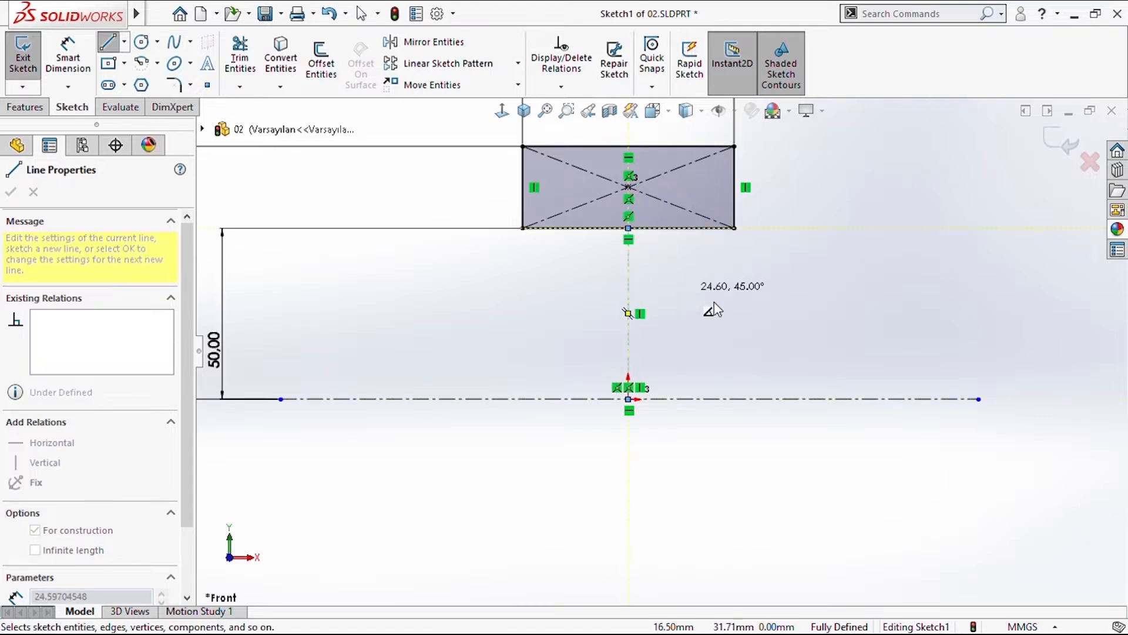
- Draw a centerpoint arc centered about 20 mm above the rectangle's upper edge, with both endpoints on that edge and bulging into the rectangle
key("Escape")
scroll(657, 352, "up", 1)
scroll(667, 184, "down", 2)
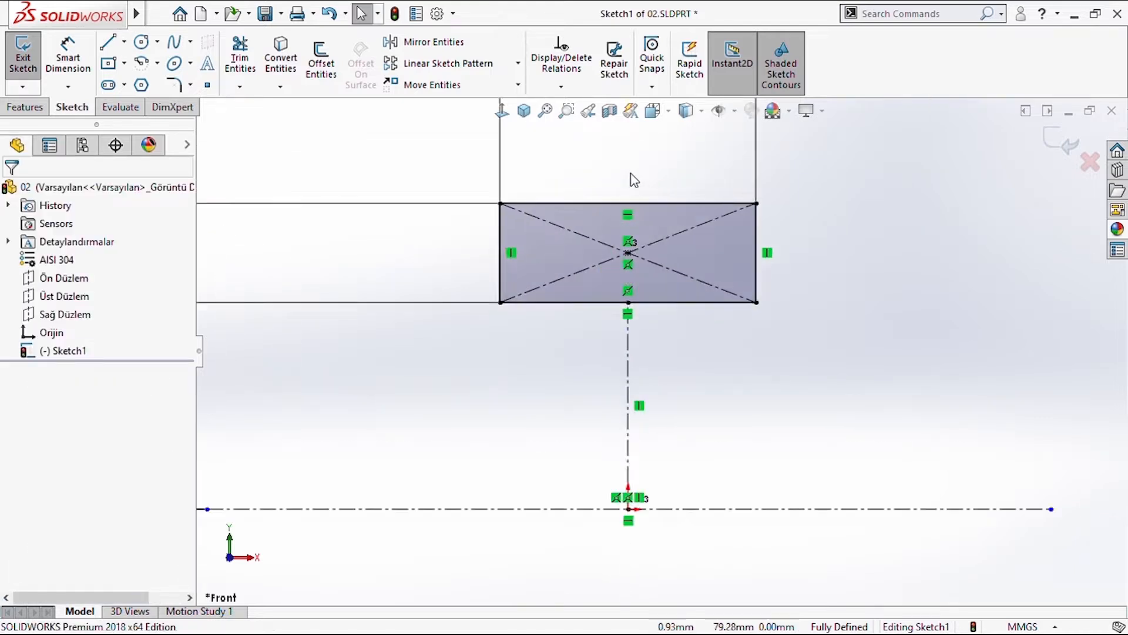
scroll(632, 175, "up", 2)
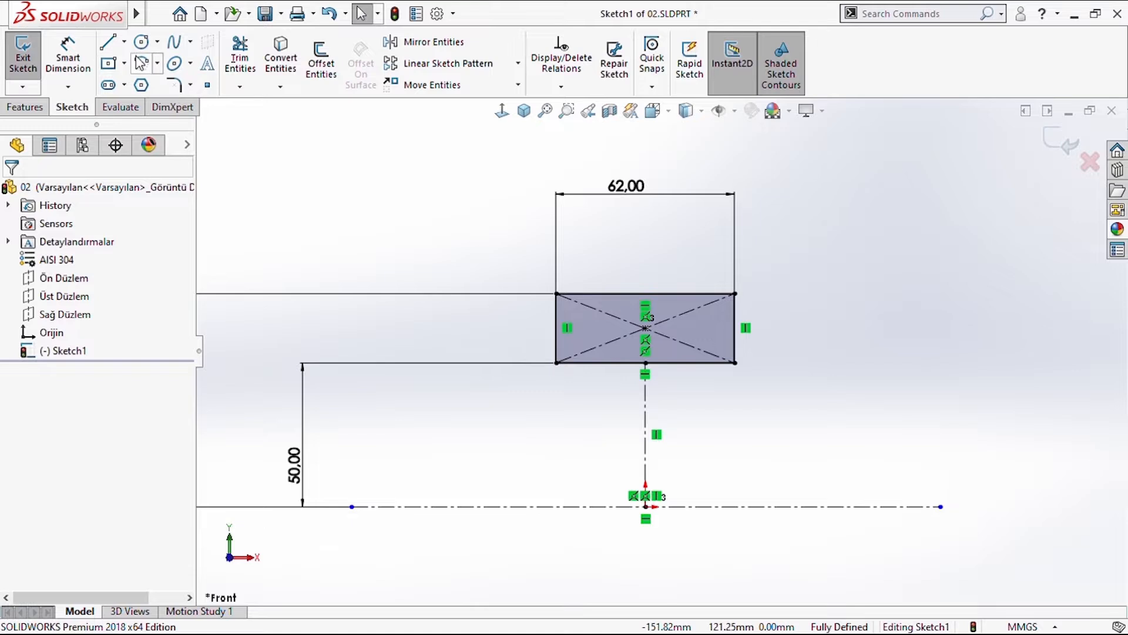
left_click(141, 62)
left_click(646, 237)
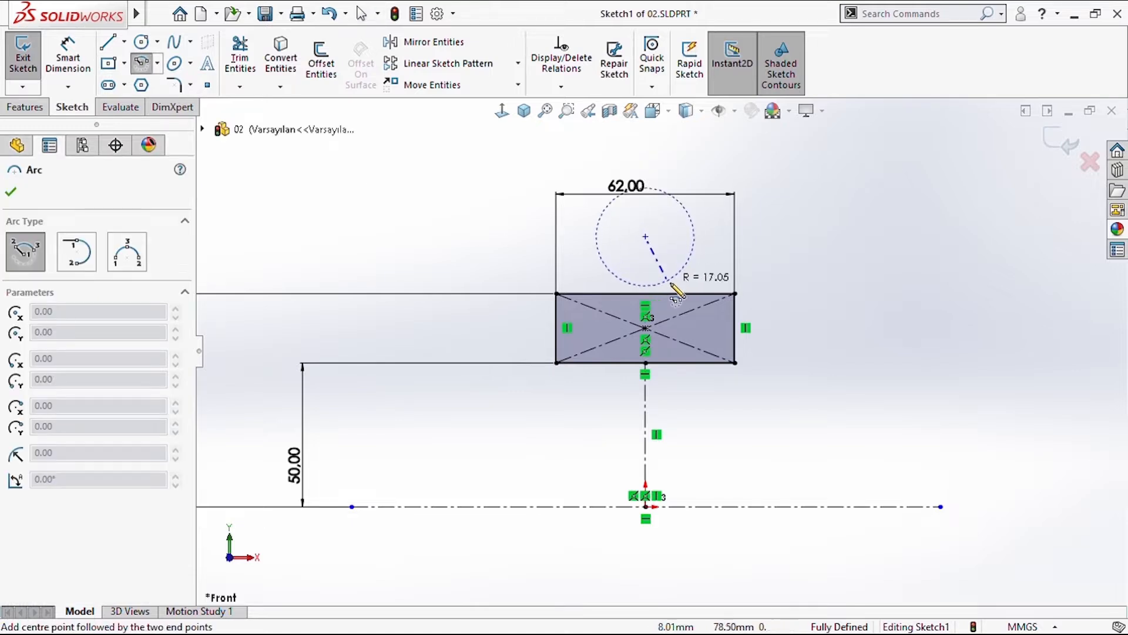
left_click(704, 294)
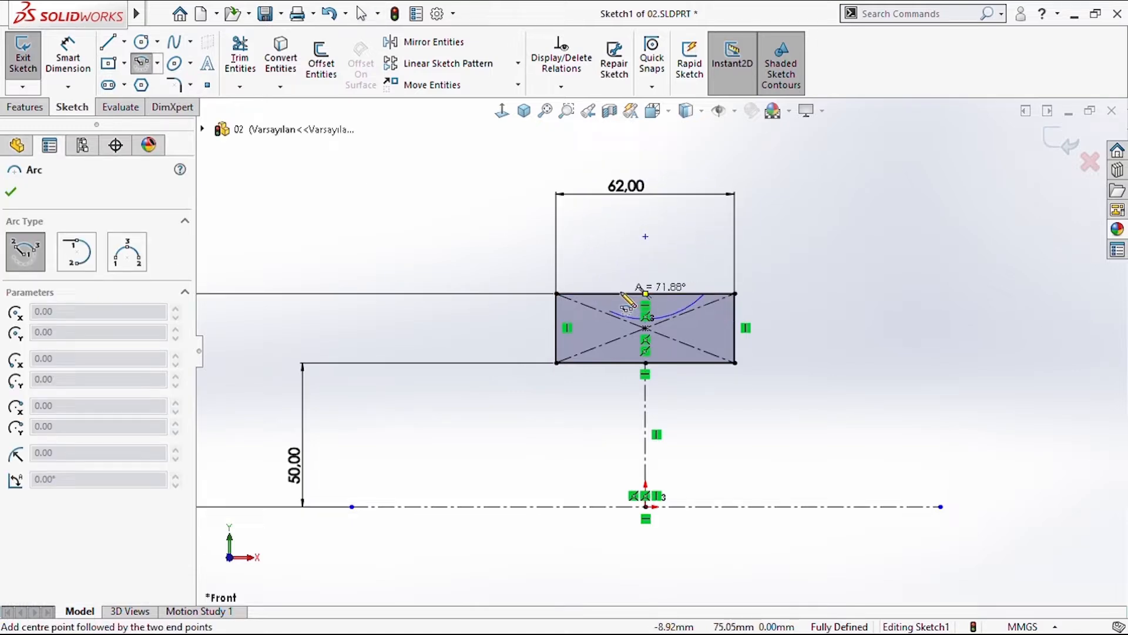
left_click(587, 295)
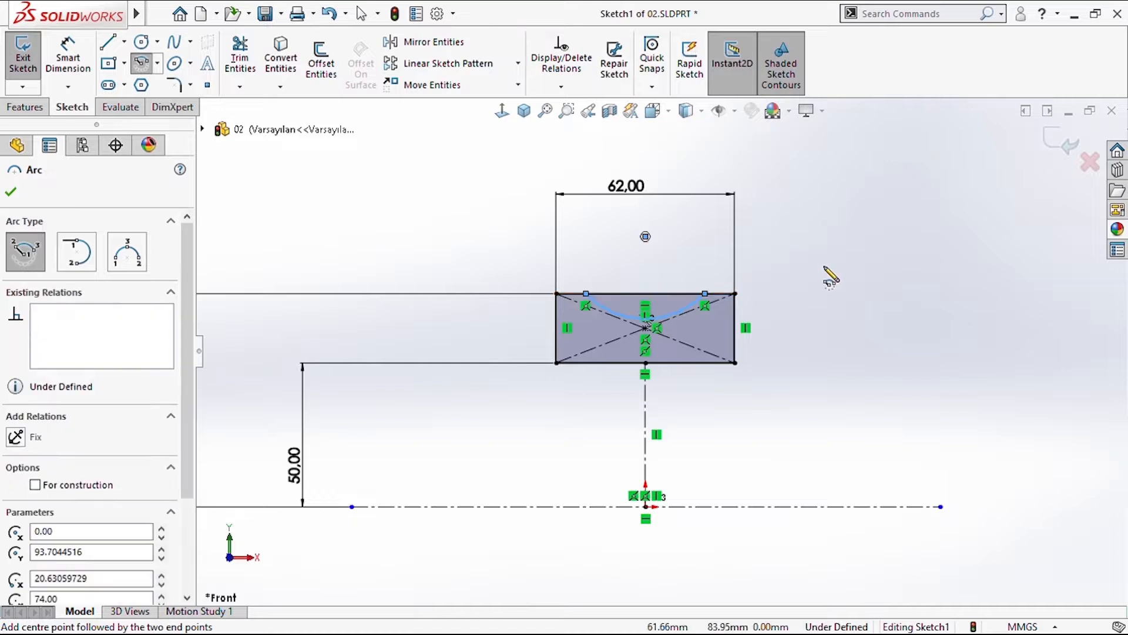
key("Escape")
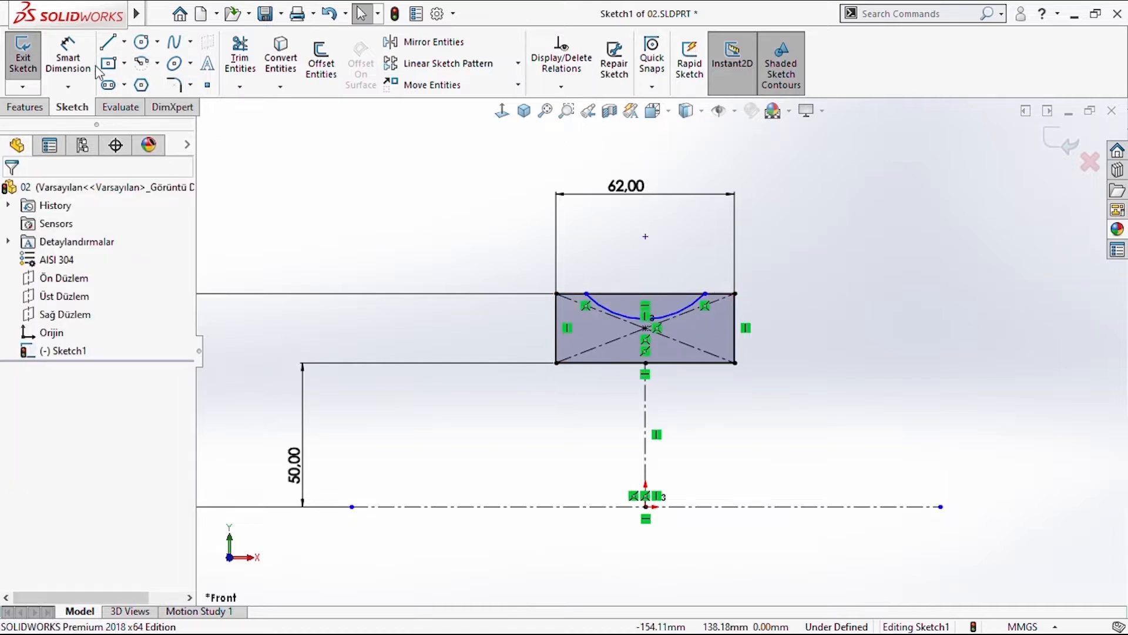
- Dimension the arc's center point 16 mm above the rectangle's upper edge
left_click(78, 64)
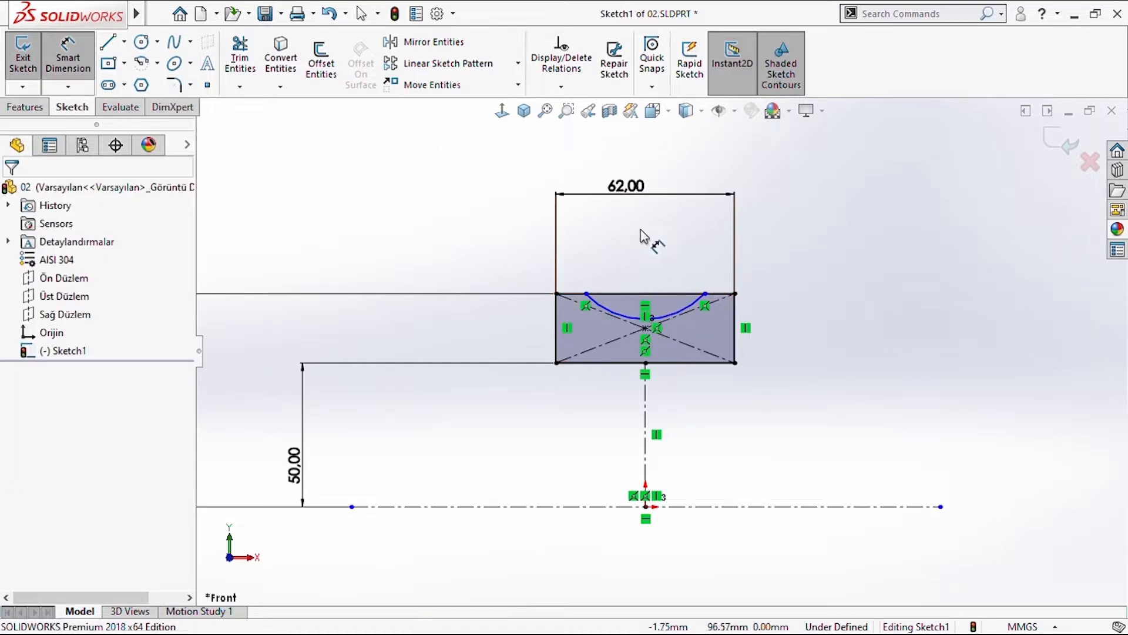
left_click(645, 236)
left_click(729, 302)
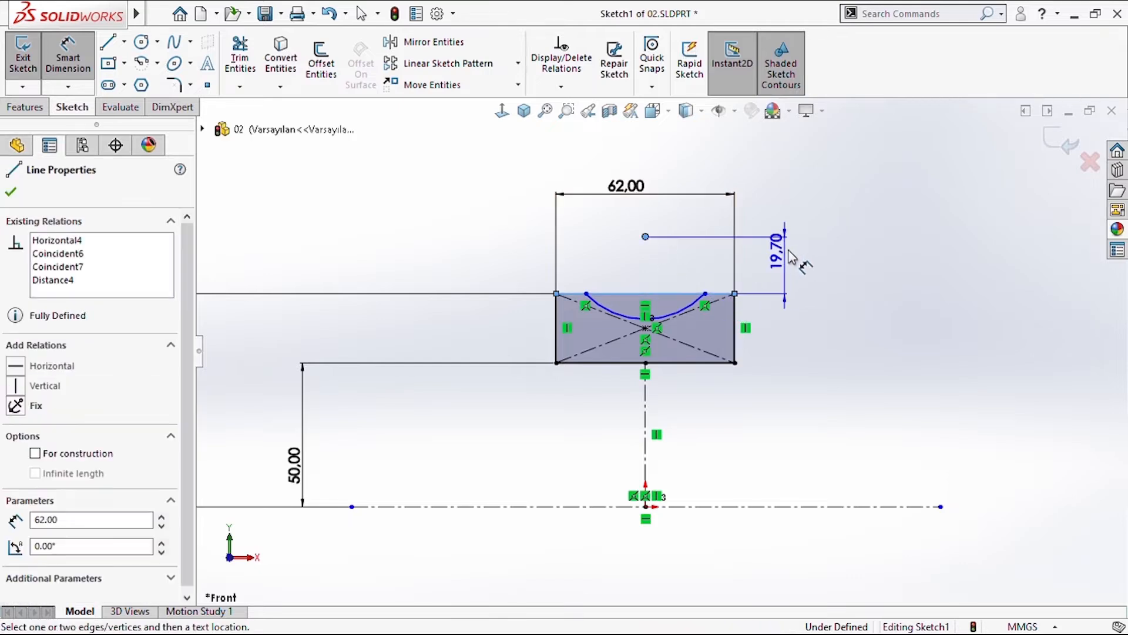
left_click(795, 254)
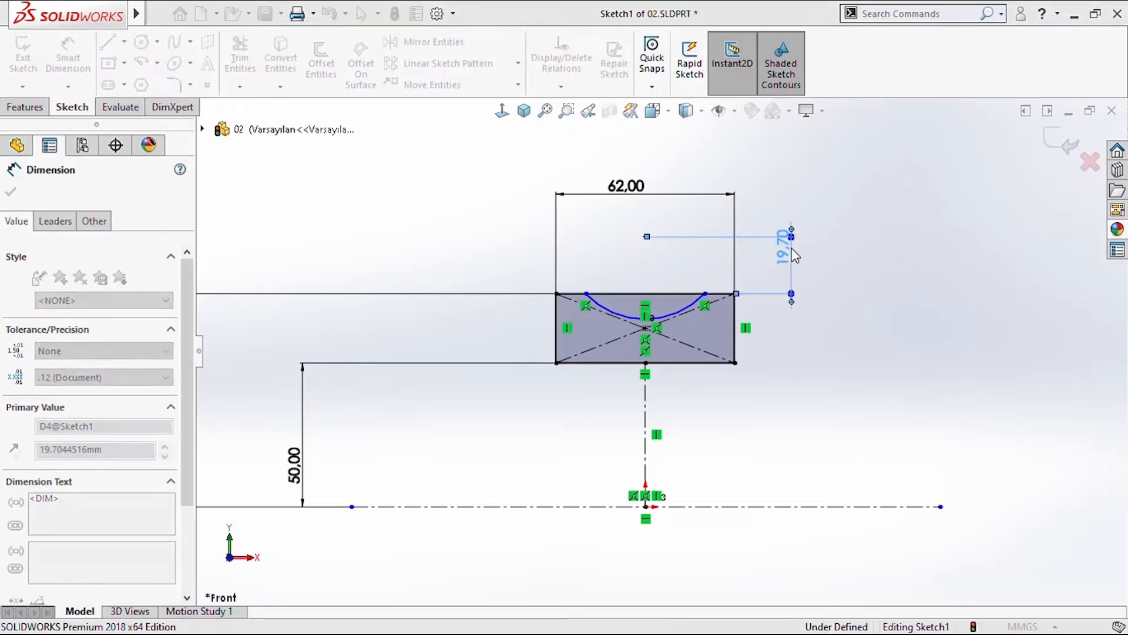
type("16")
key("Return")
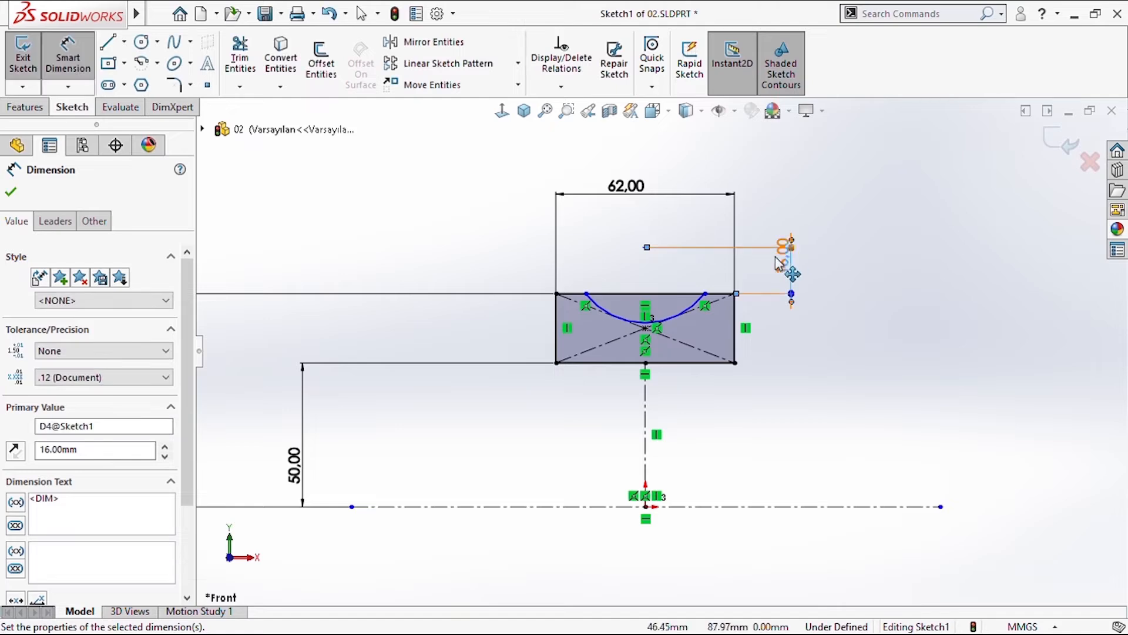
- Dimension the arc with a radius of 24 mm
left_click(680, 317)
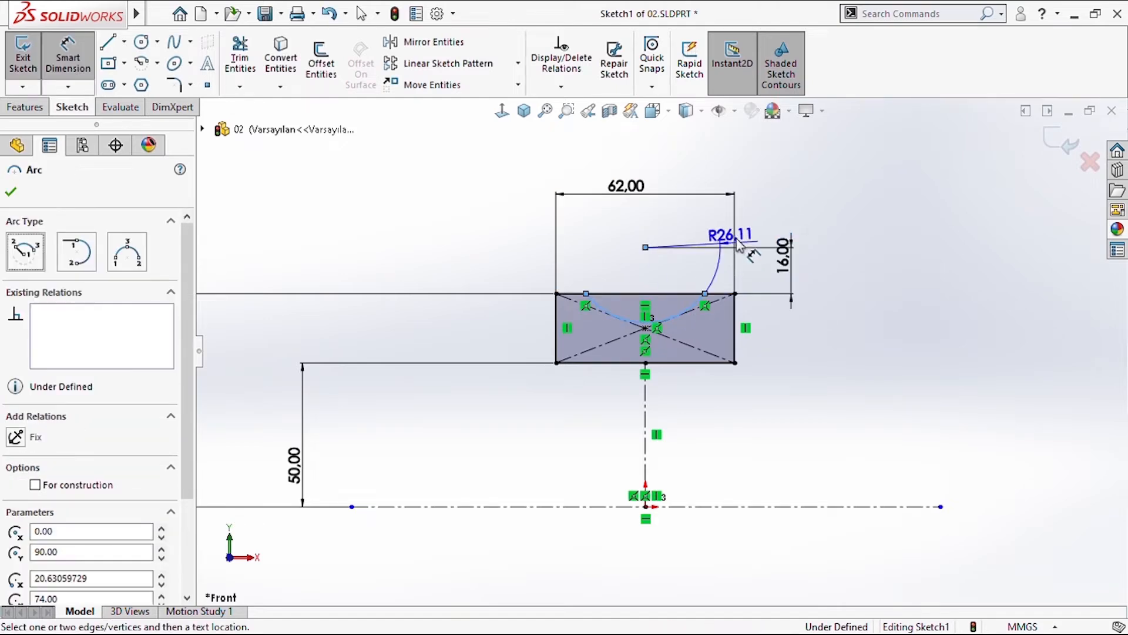
left_click(775, 214)
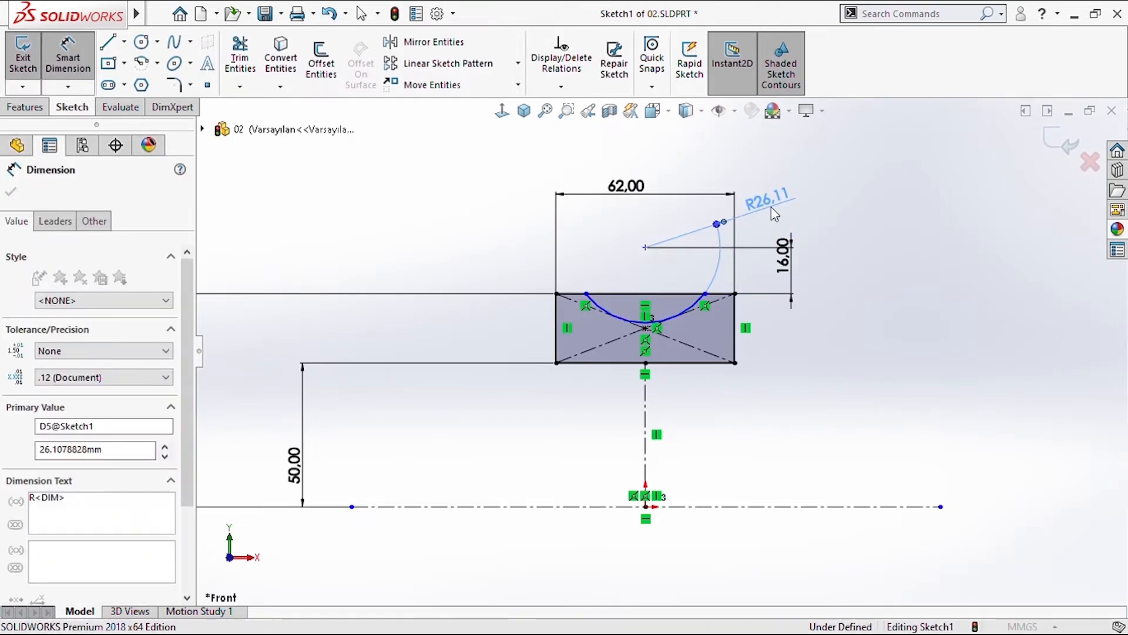
type("24")
key("Return")
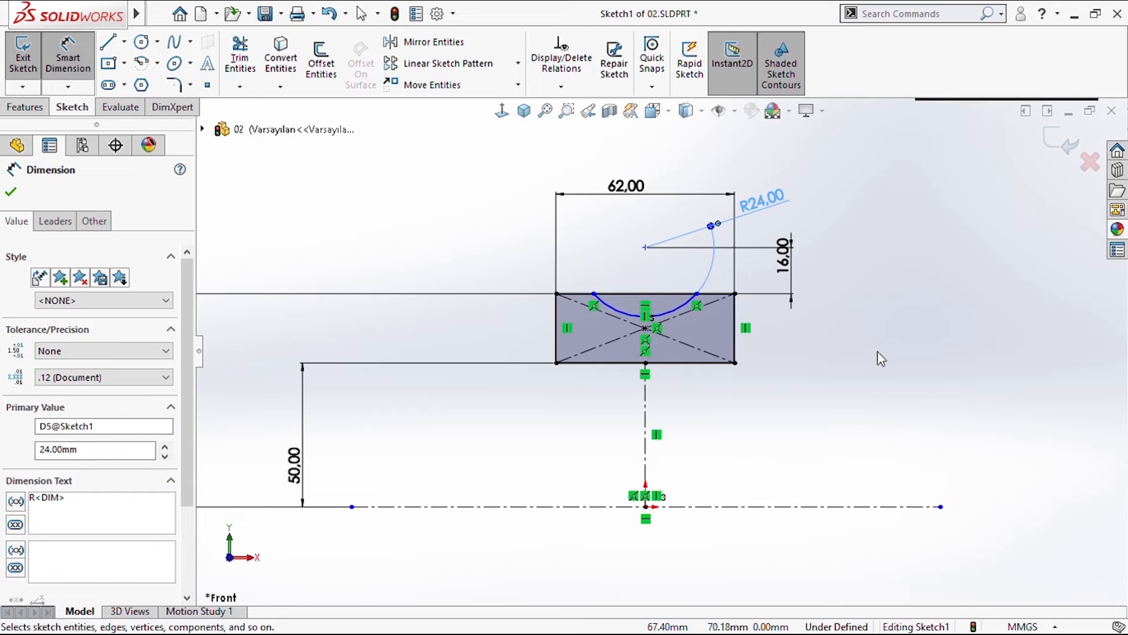
key("Escape")
left_click(645, 363)
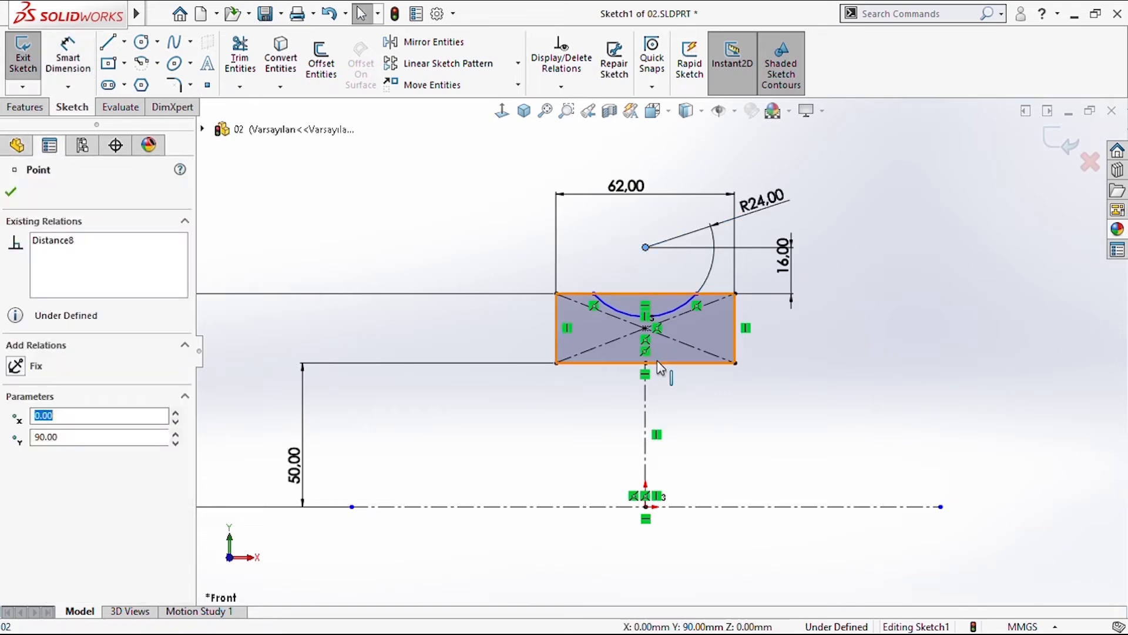
left_click(646, 405, "ctrl")
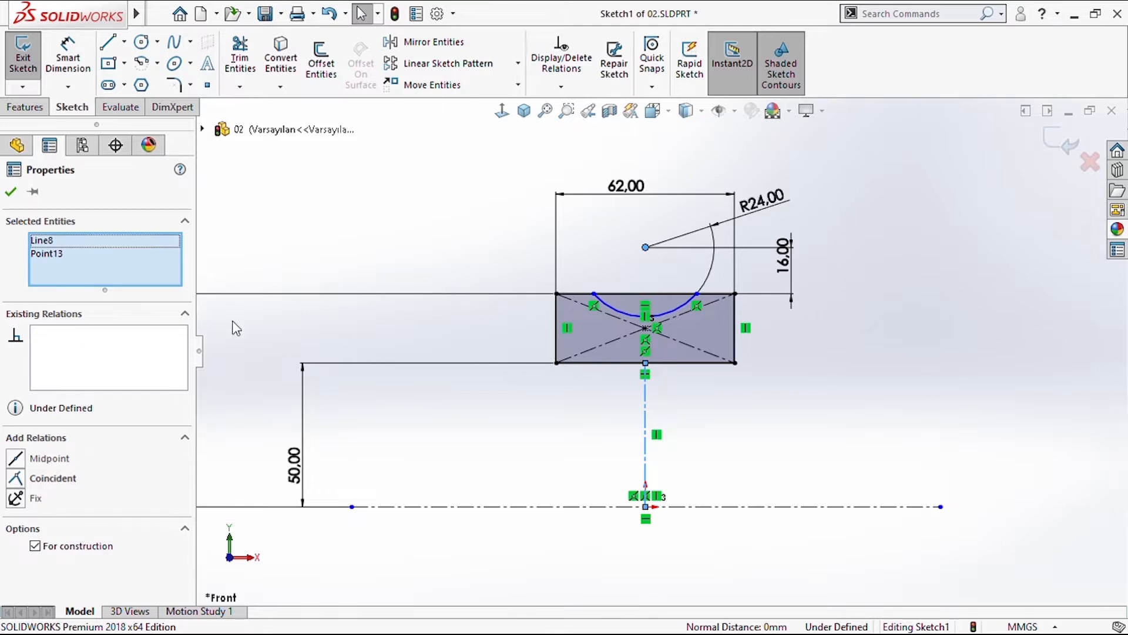
left_click(373, 211)
- Add a vertical relation between the arc's center point and the origin
left_click(645, 246)
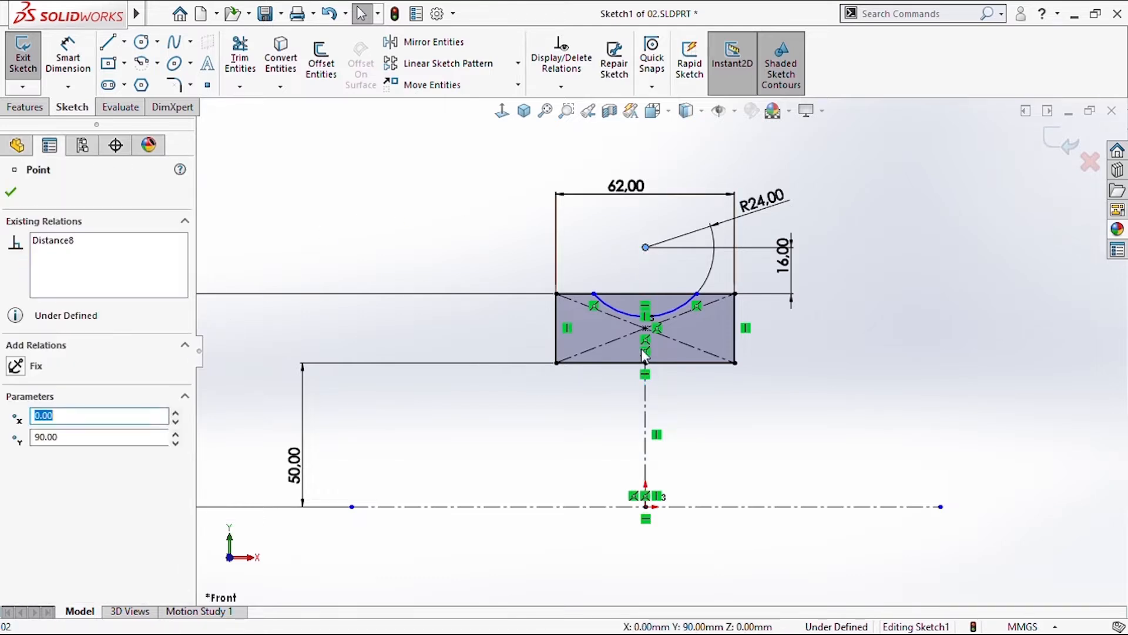
left_click(645, 506, "ctrl")
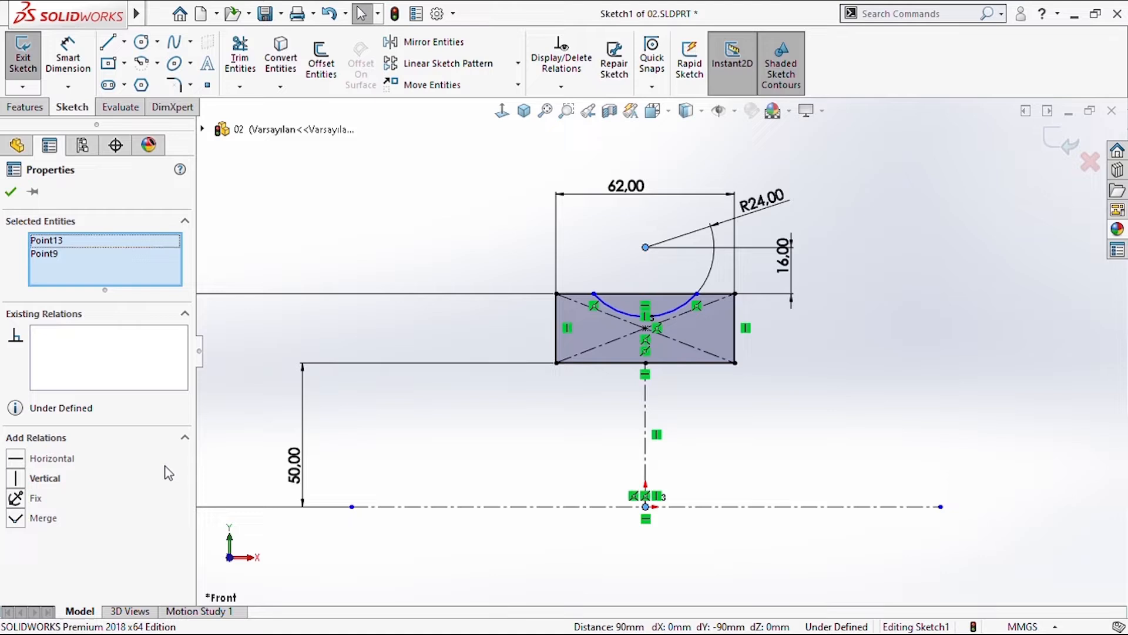
left_click(59, 474)
left_click(421, 230)
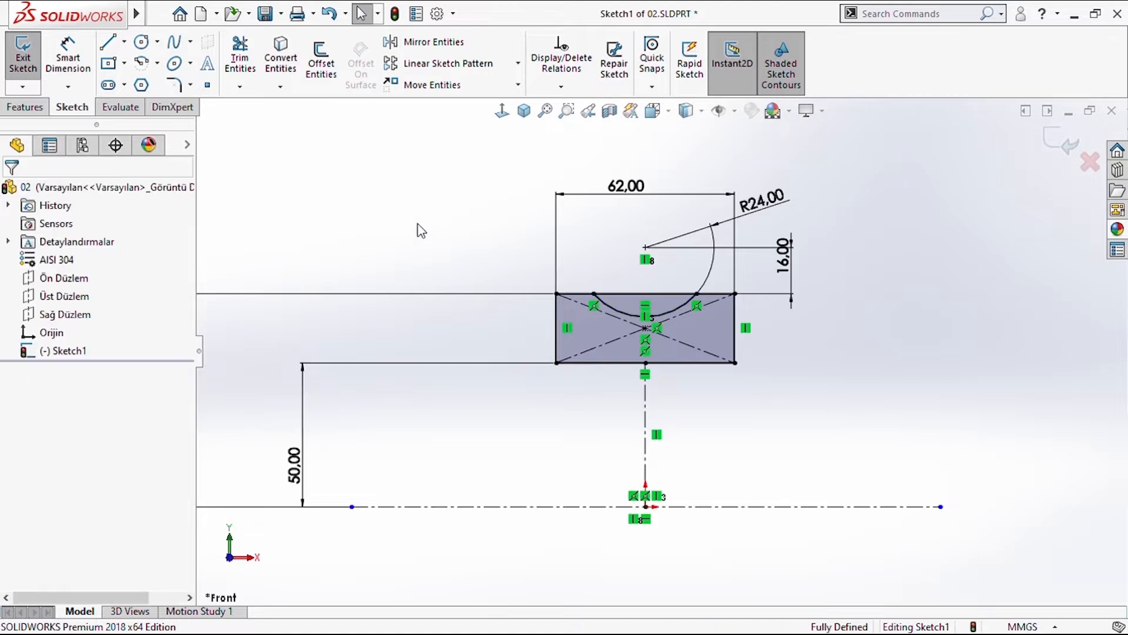
- Trim away the part of the rectangle's upper edge that lies between the arc's endpoints
left_click(240, 59)
left_click_drag(608, 256, 641, 301)
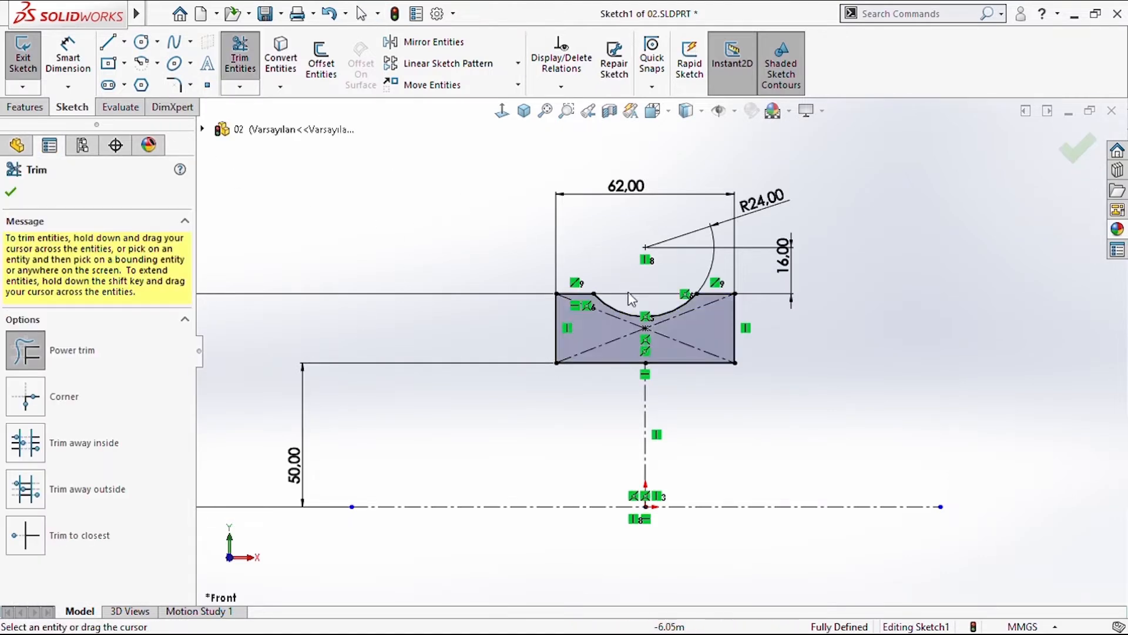
left_click(361, 14)
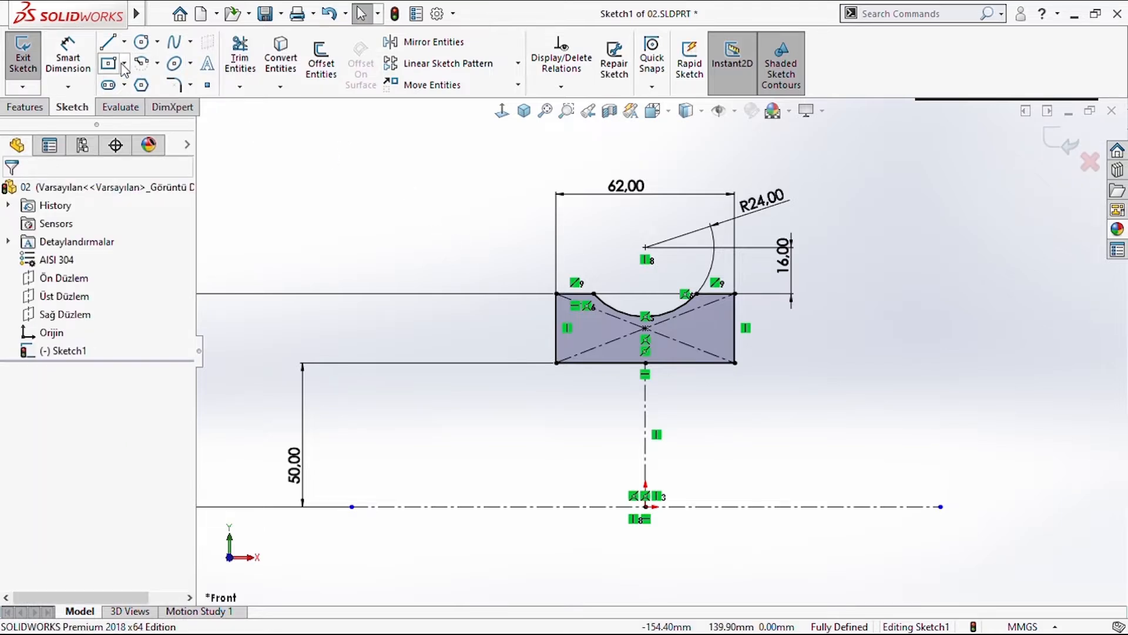
- Round the two lower corners of the profile with 4.20 mm sketch fillets
left_click(174, 85)
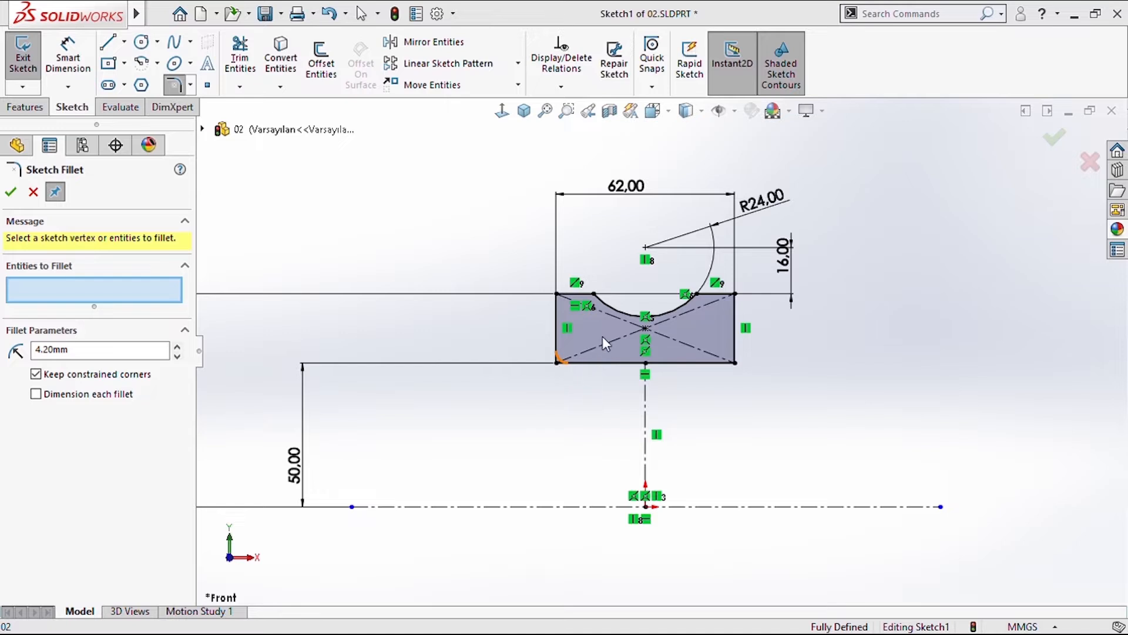
left_click(735, 363)
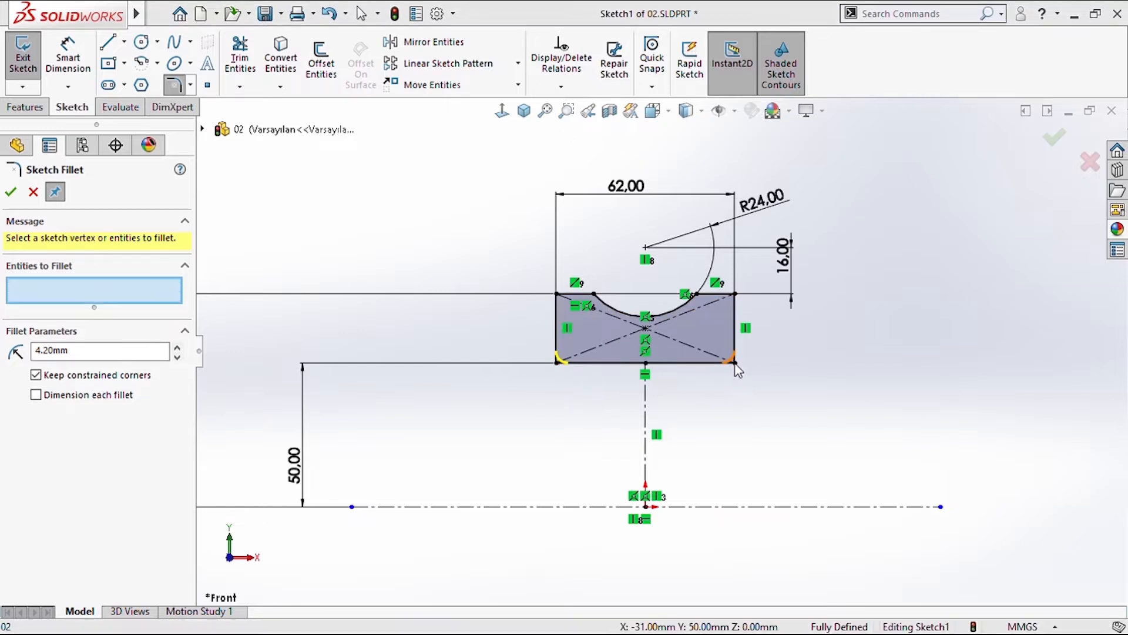
left_click(1056, 141)
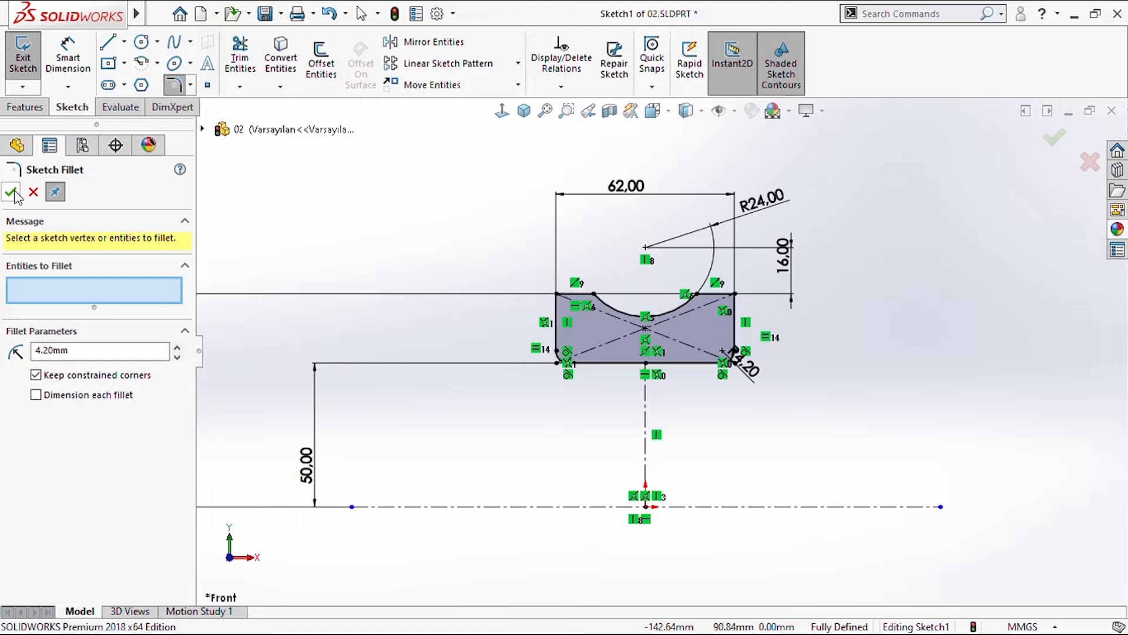
key("Escape")
- Revolve the grooved profile 360 degrees about the long horizontal centerline
left_click(24, 107)
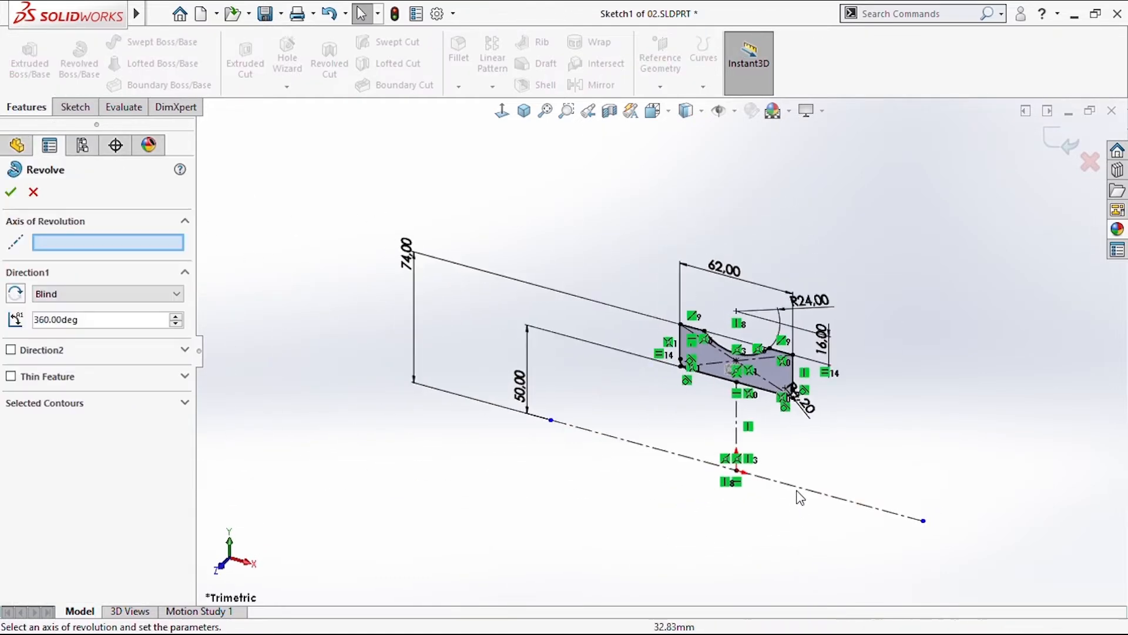
left_click(799, 489)
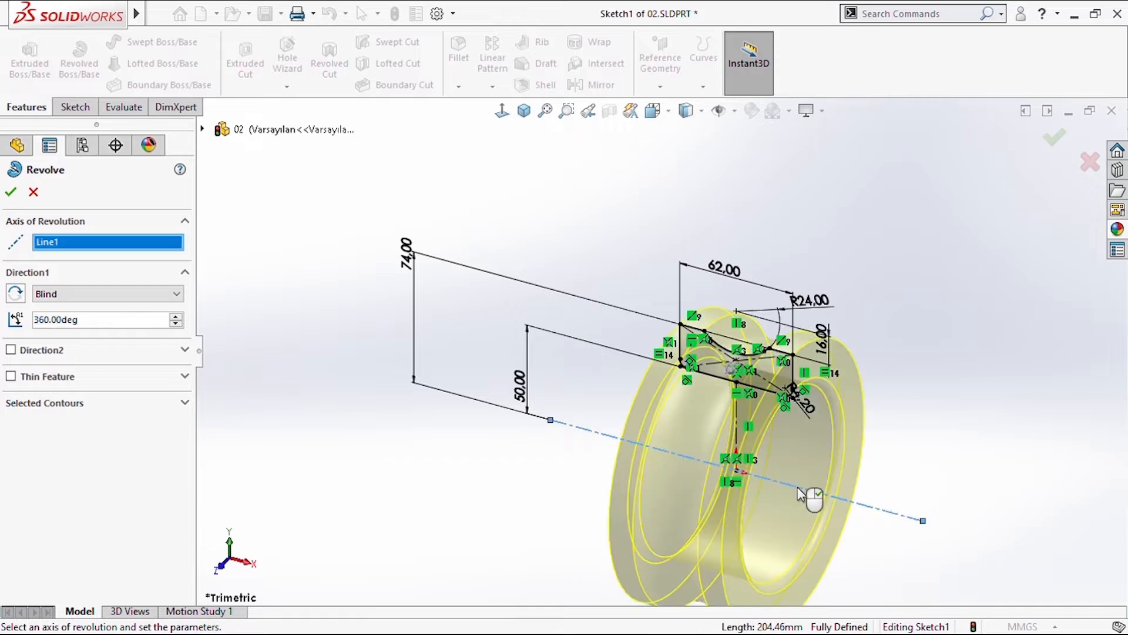
left_click(1053, 140)
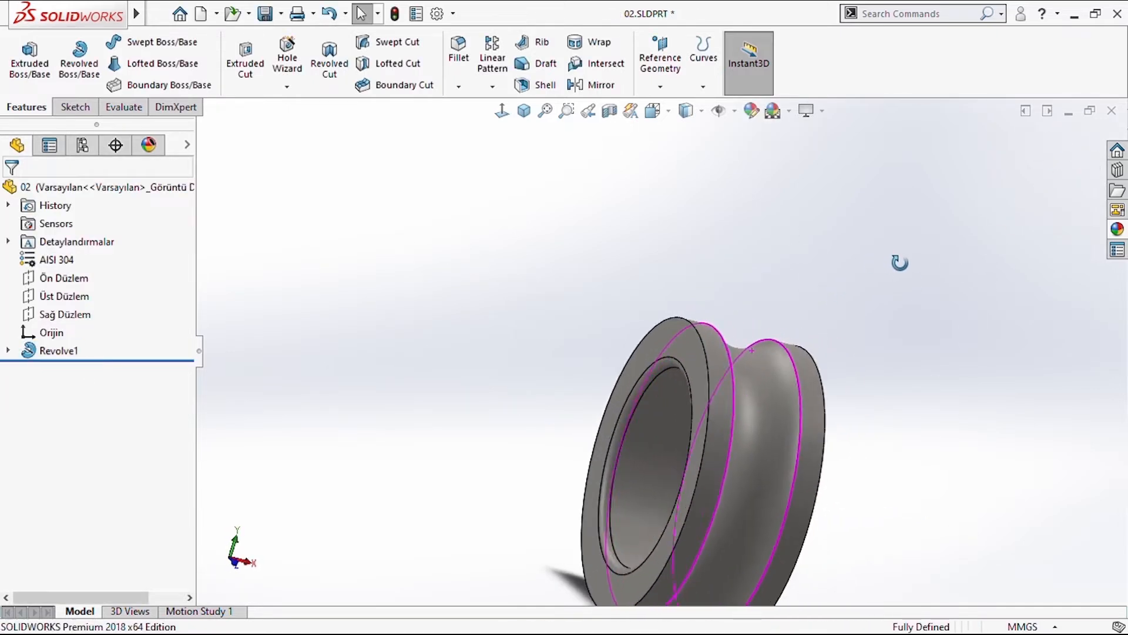
- Apply the matte chrome appearance from the Chrome metals to the whole part and color it medium grey
middle_click_drag(900, 262, 771, 316)
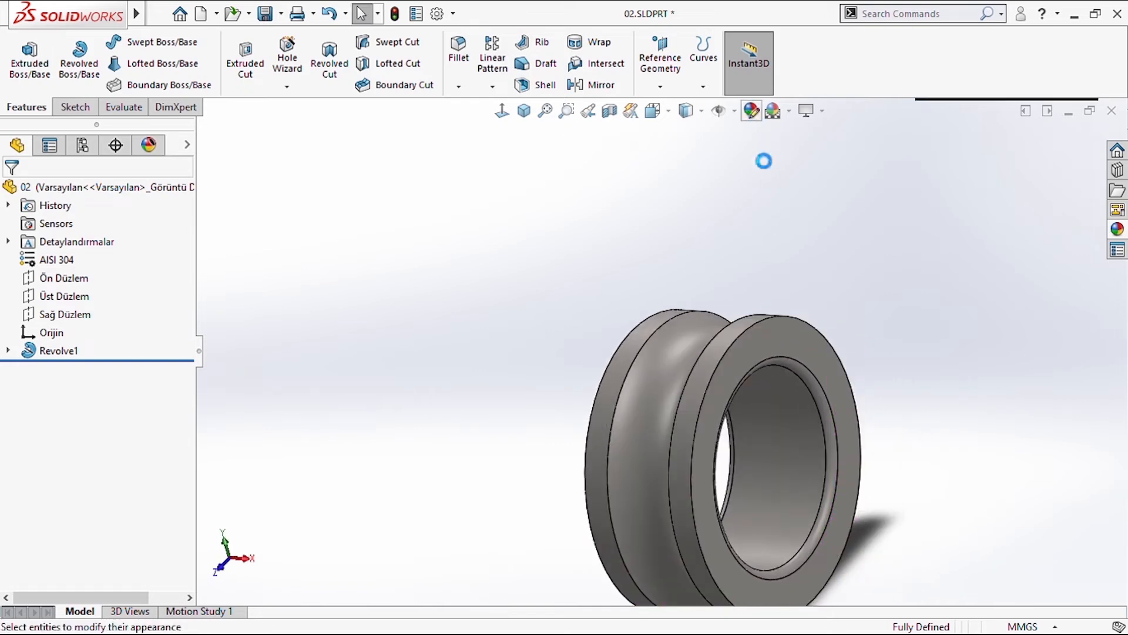
left_click(953, 198)
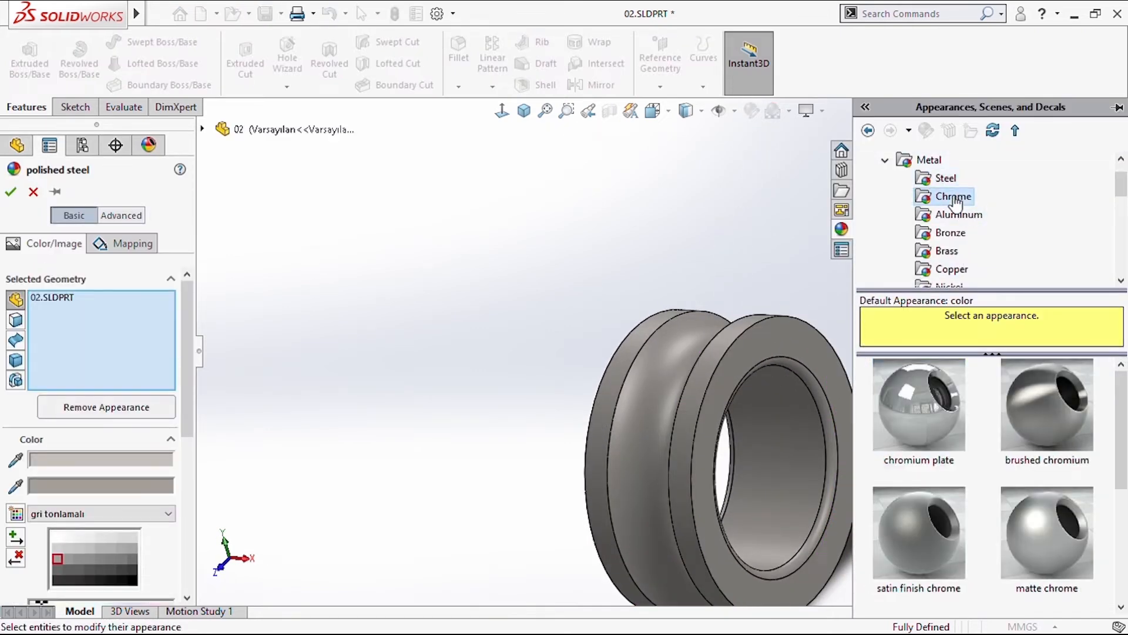
left_click(1046, 546)
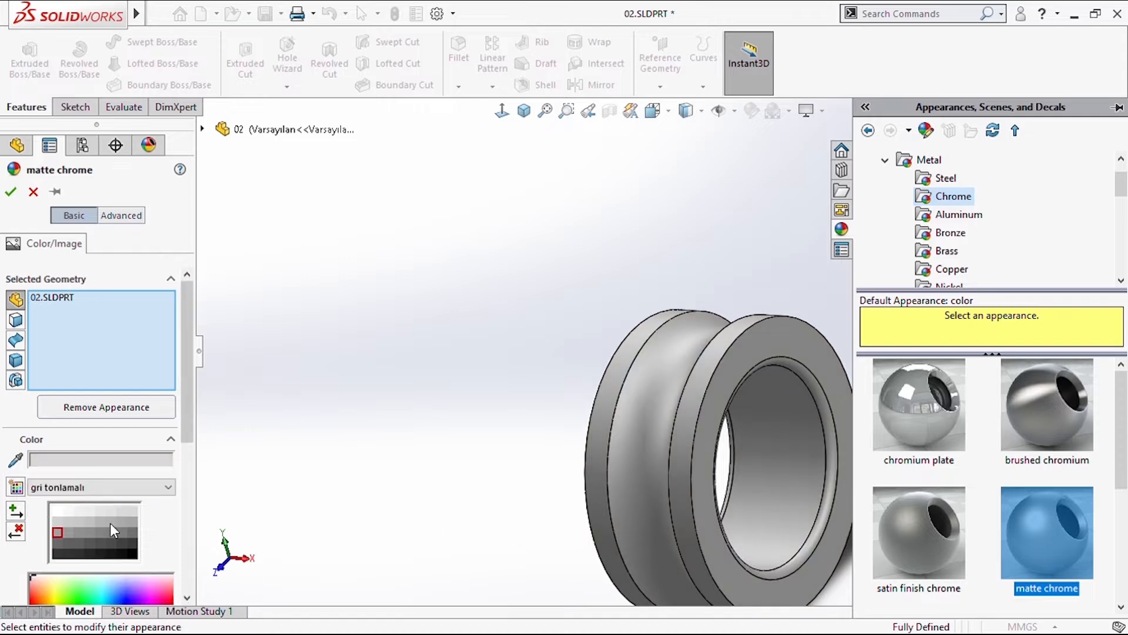
left_click(57, 532)
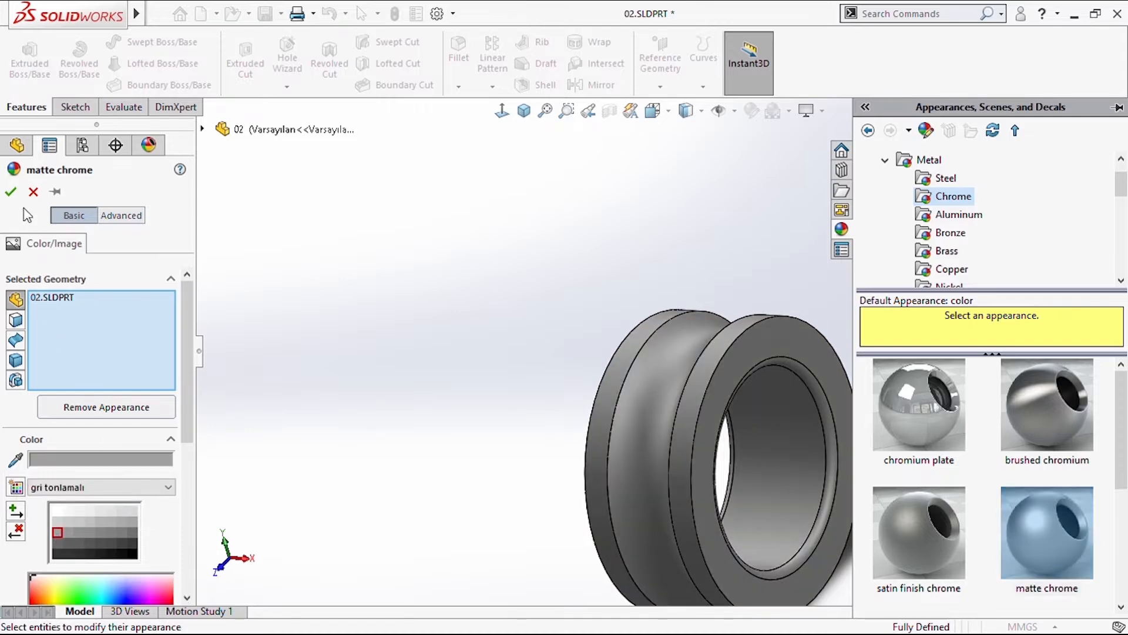
left_click(11, 192)
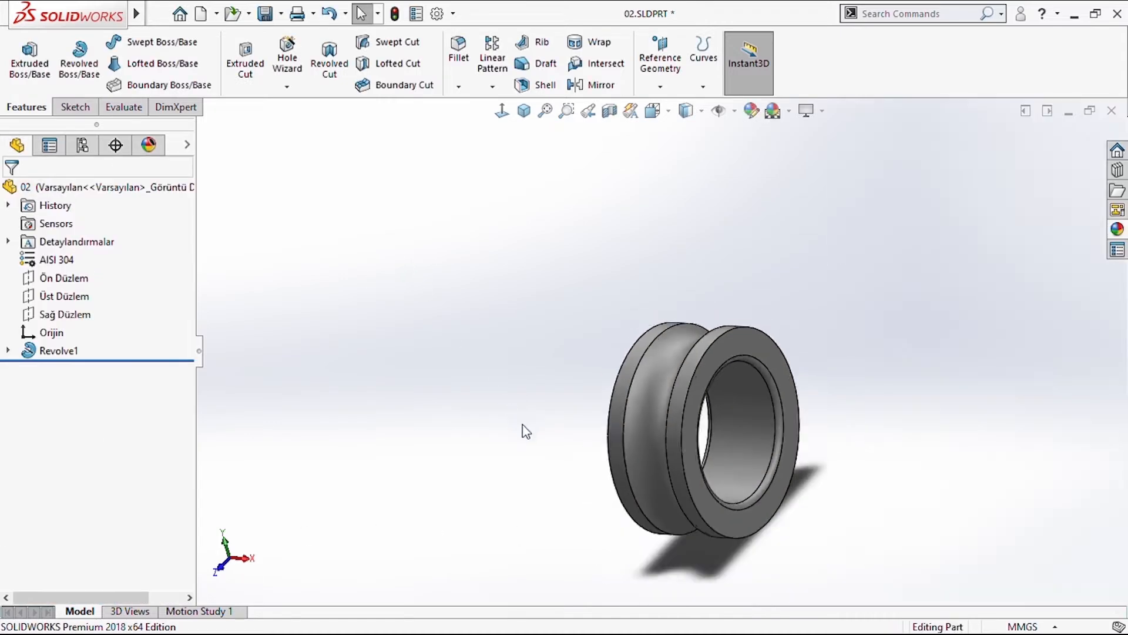
- Show the finished grooved ring in the isometric view and save part 02
left_click(524, 110)
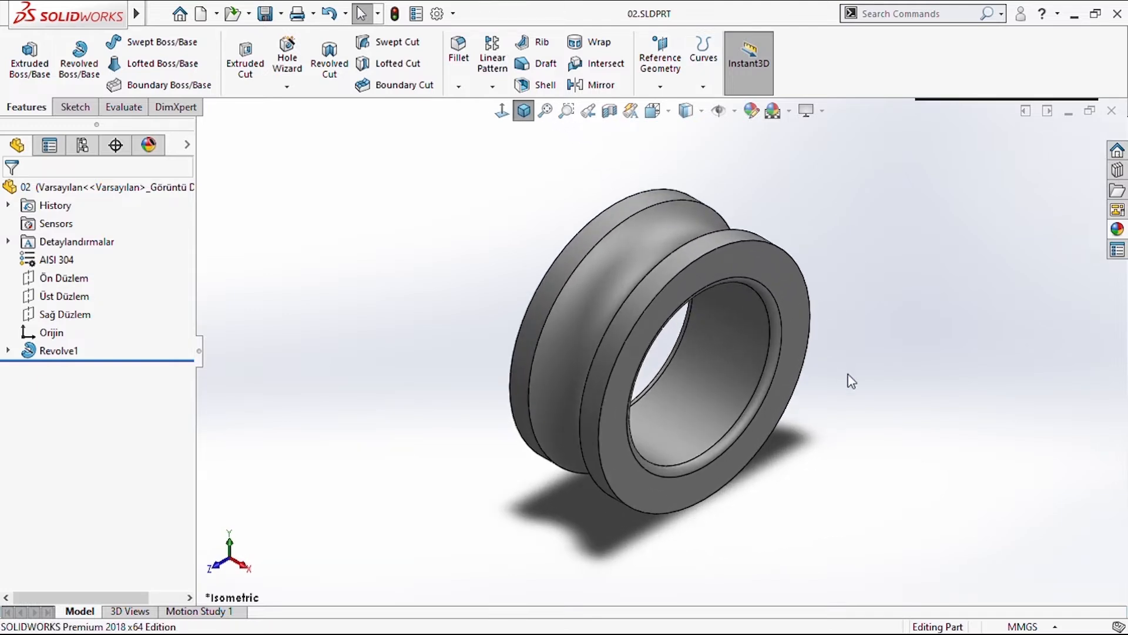
middle_click_drag(851, 381, 1023, 385)
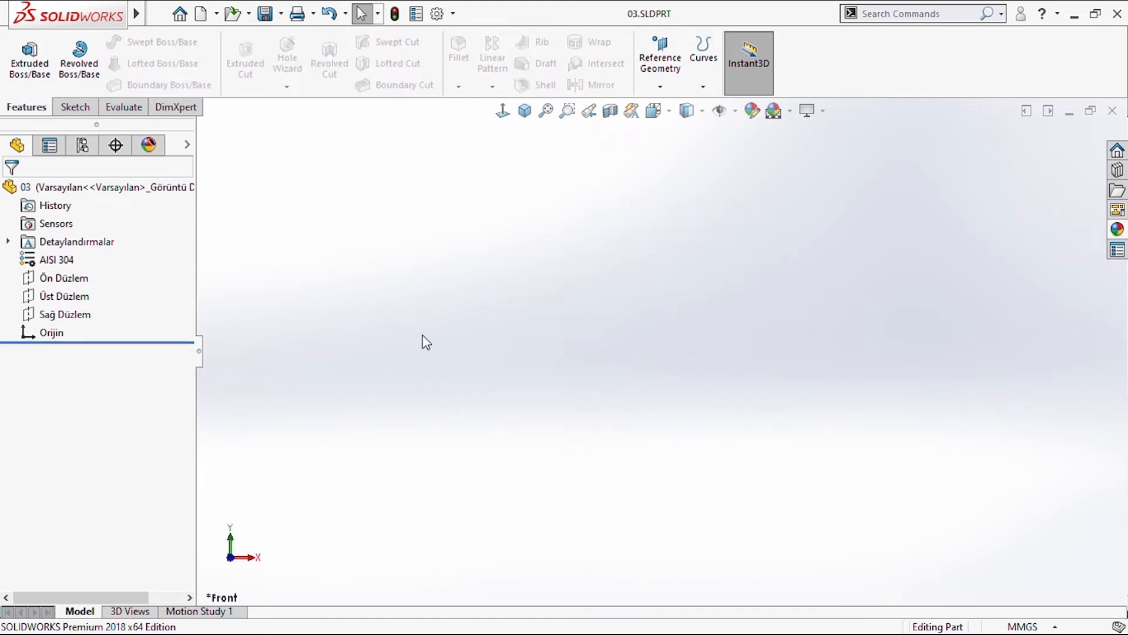
- Start a new sketch on the front plane (Ön Düzlem) of part 03
left_click(65, 278)
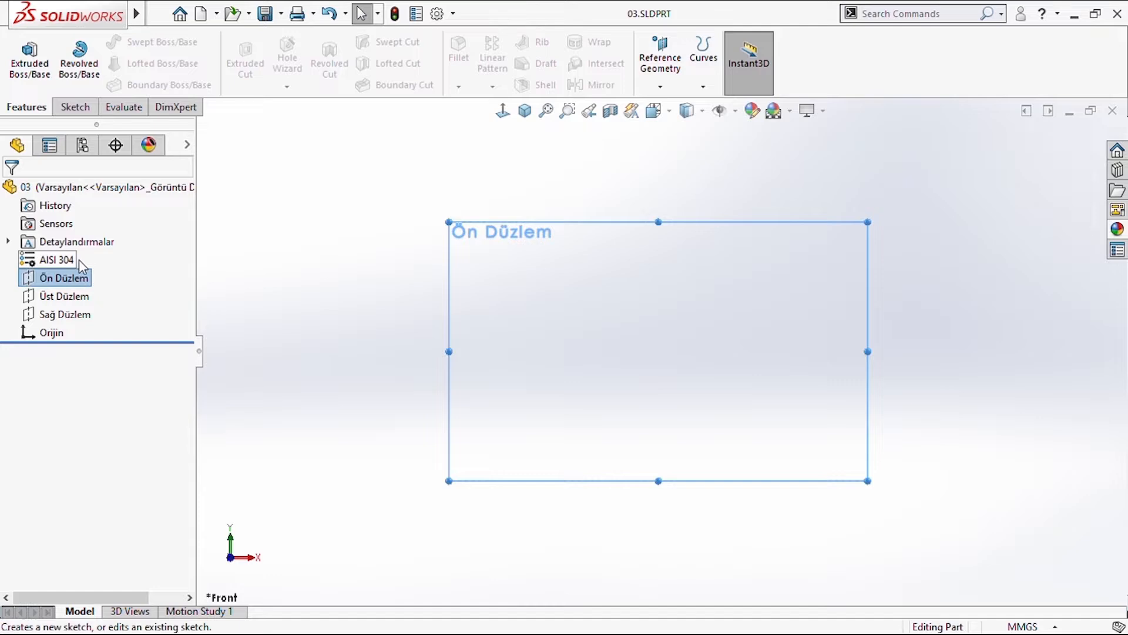
left_click(308, 172)
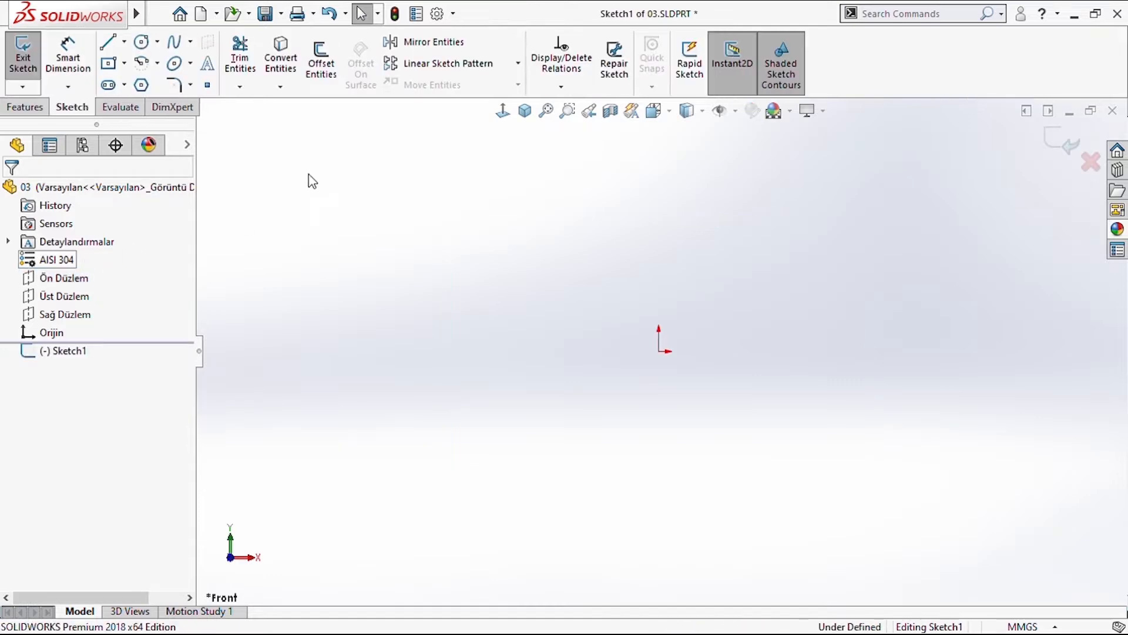
- Sketch a centerpoint arc as an upper half circle centered on the origin, about 54.7 mm in radius
left_click(146, 64)
left_click(658, 350)
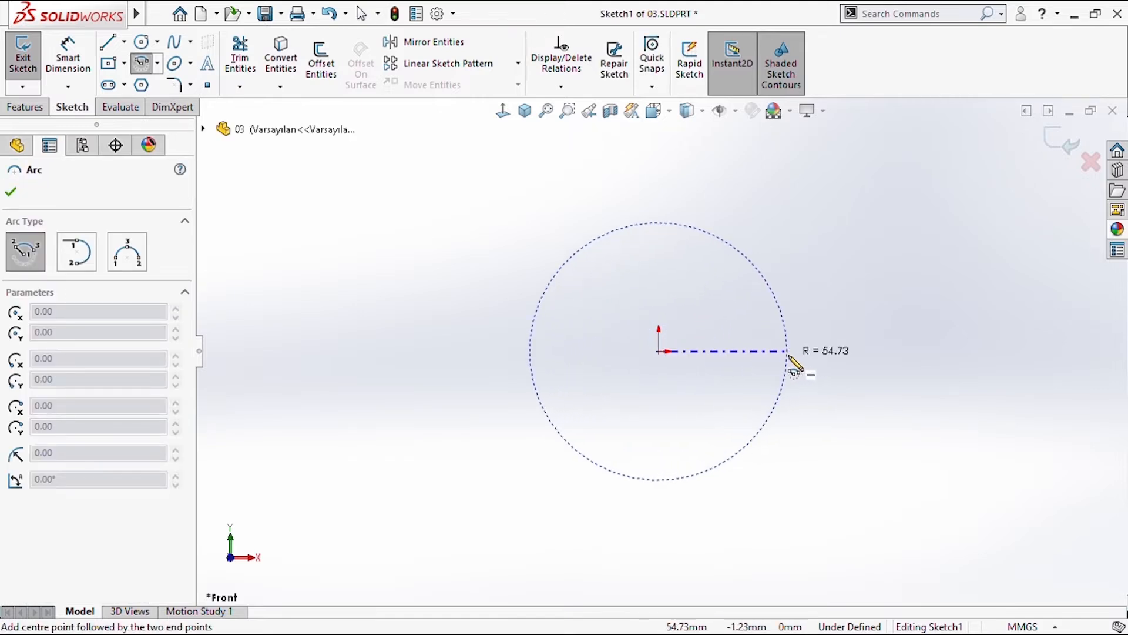
left_click(787, 351)
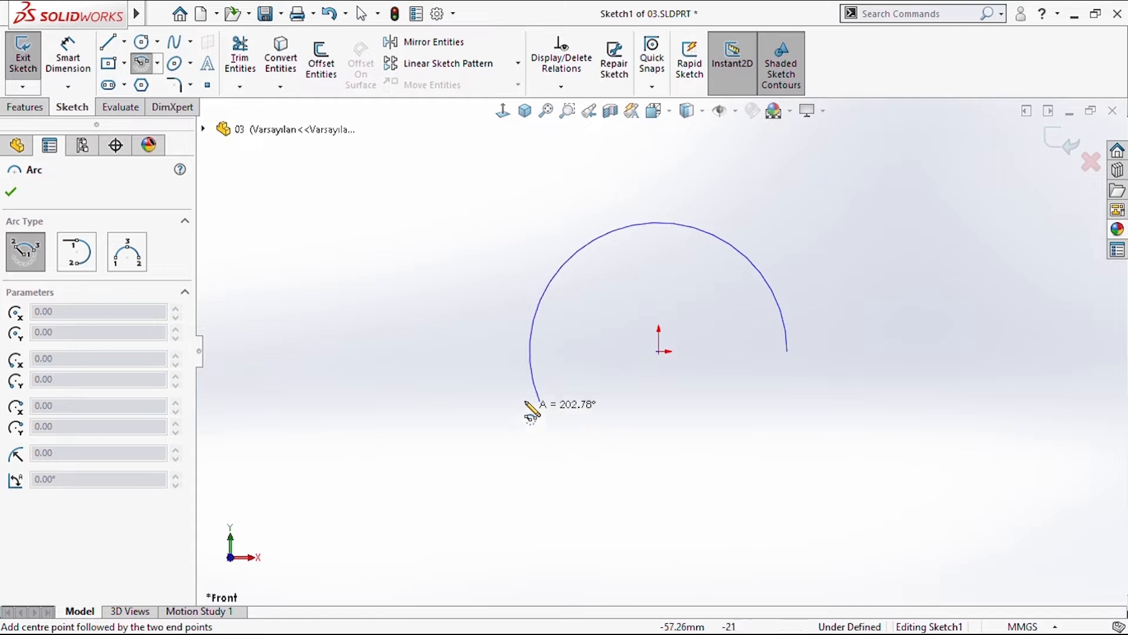
left_click(530, 351)
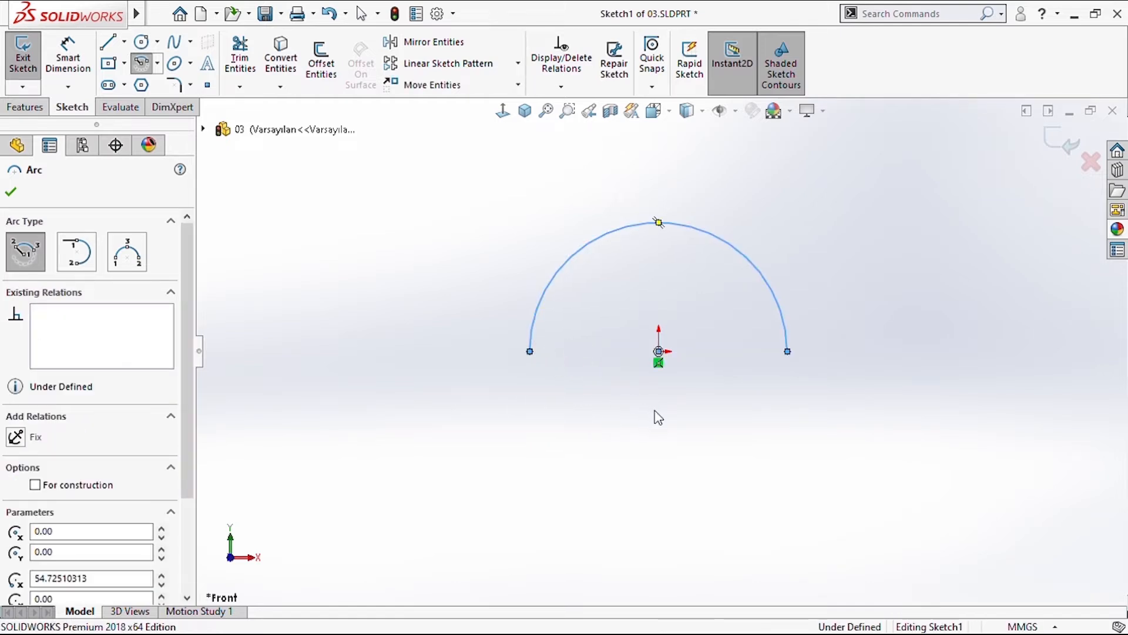
key("Escape")
key("Escape")
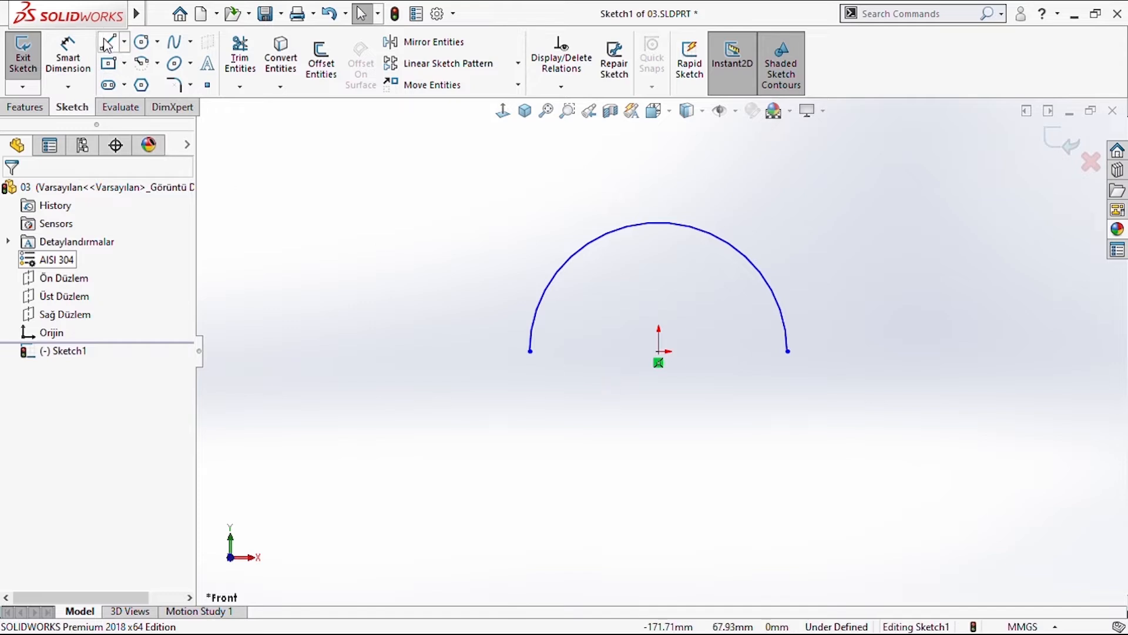
- Close the half circle with a horizontal line between the two endpoints of the arc
key("l")
left_click(530, 352)
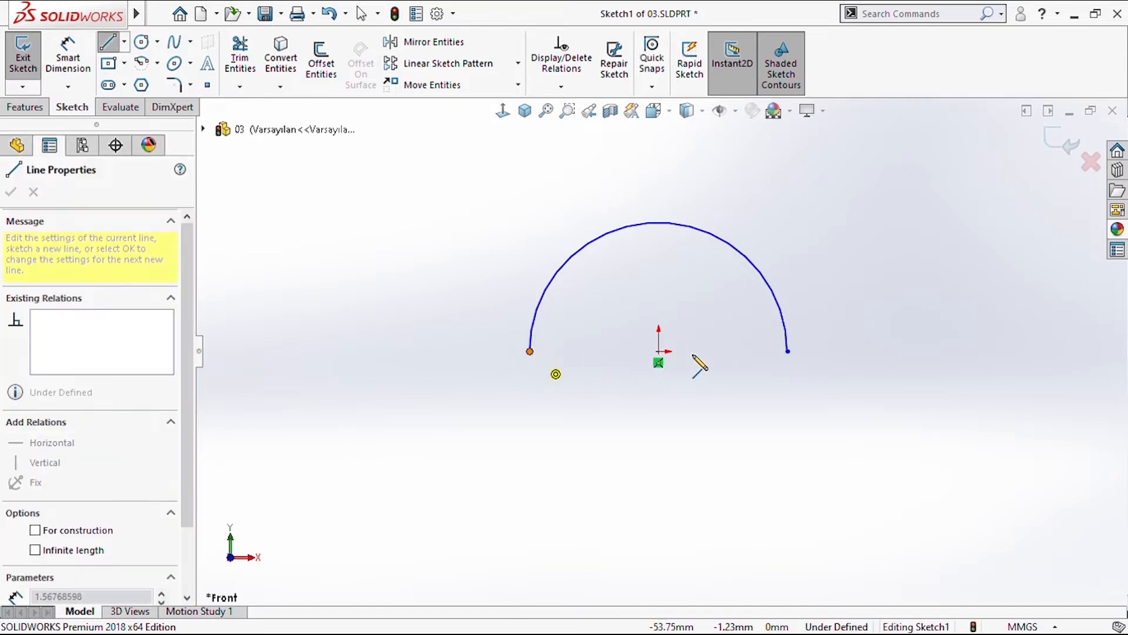
left_click(788, 351)
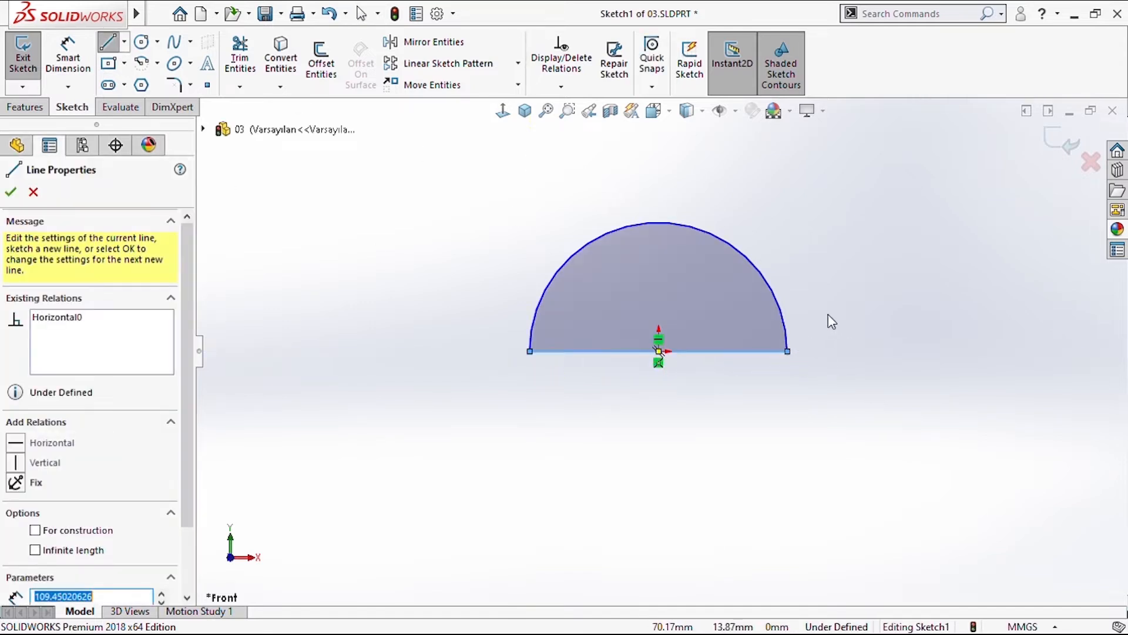
key("Escape")
key("Escape")
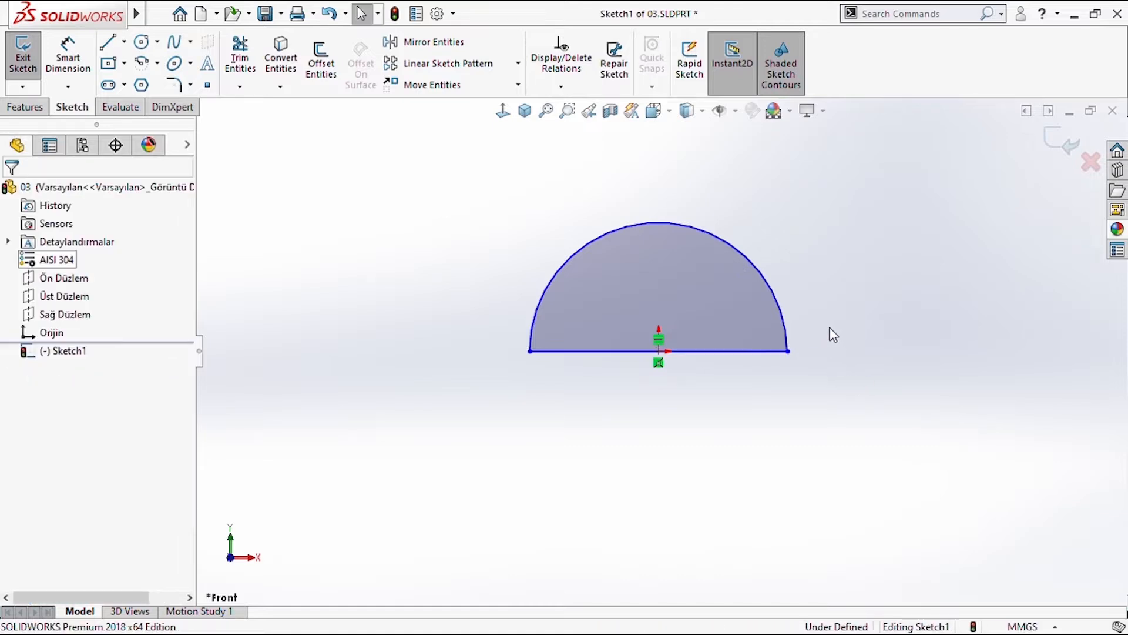
- Move the closing line off the origin and constrain it to the origin with a coincident relation
left_click_drag(674, 353, 675, 310)
left_click(660, 353, "ctrl")
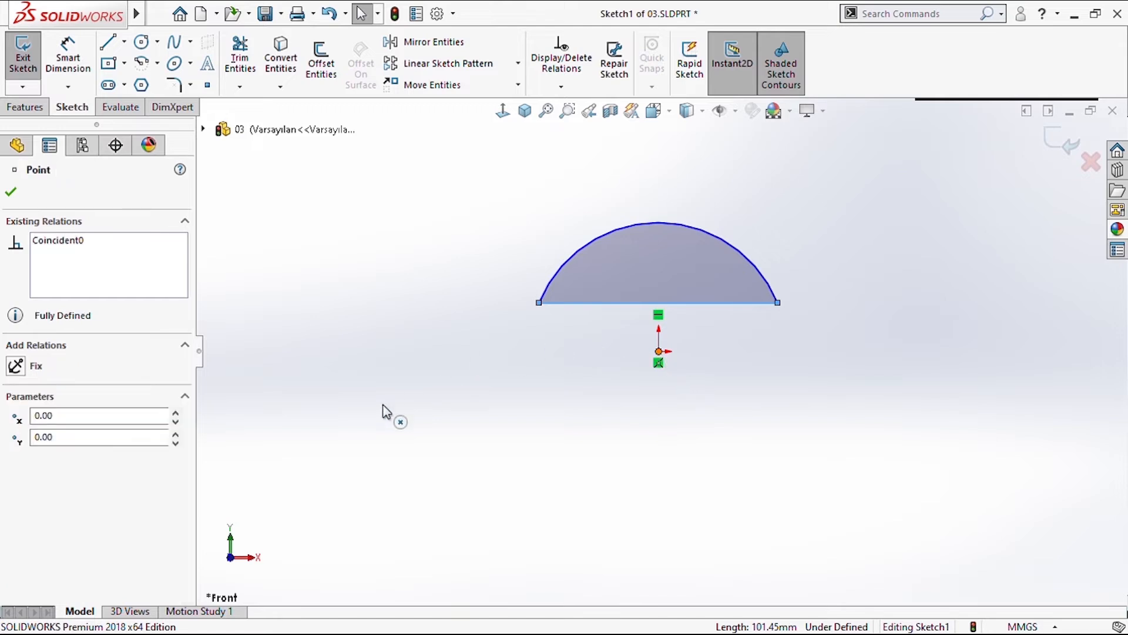
left_click(45, 479)
left_click(433, 322)
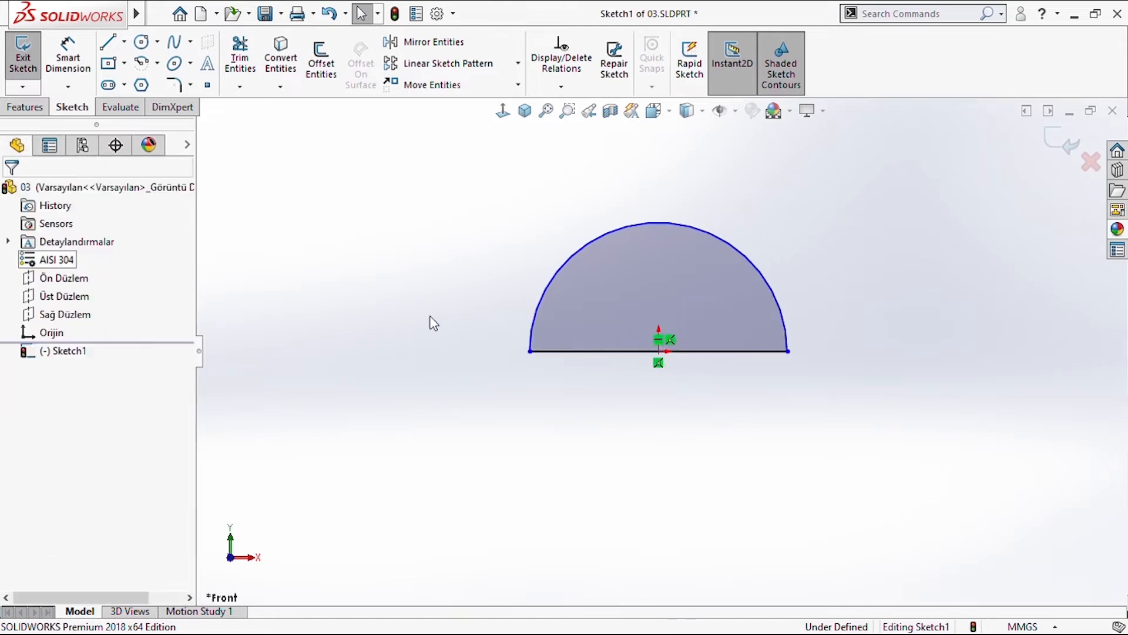
- Dimension the closing line of the half circle to 48 mm
left_click(81, 75)
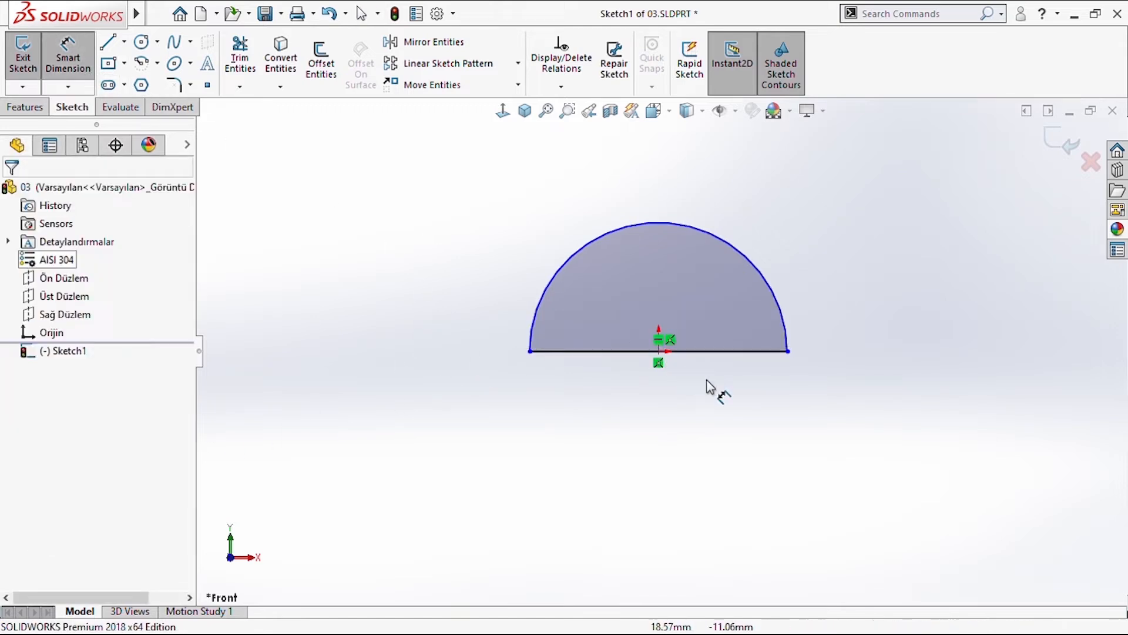
left_click(639, 351)
left_click(653, 406)
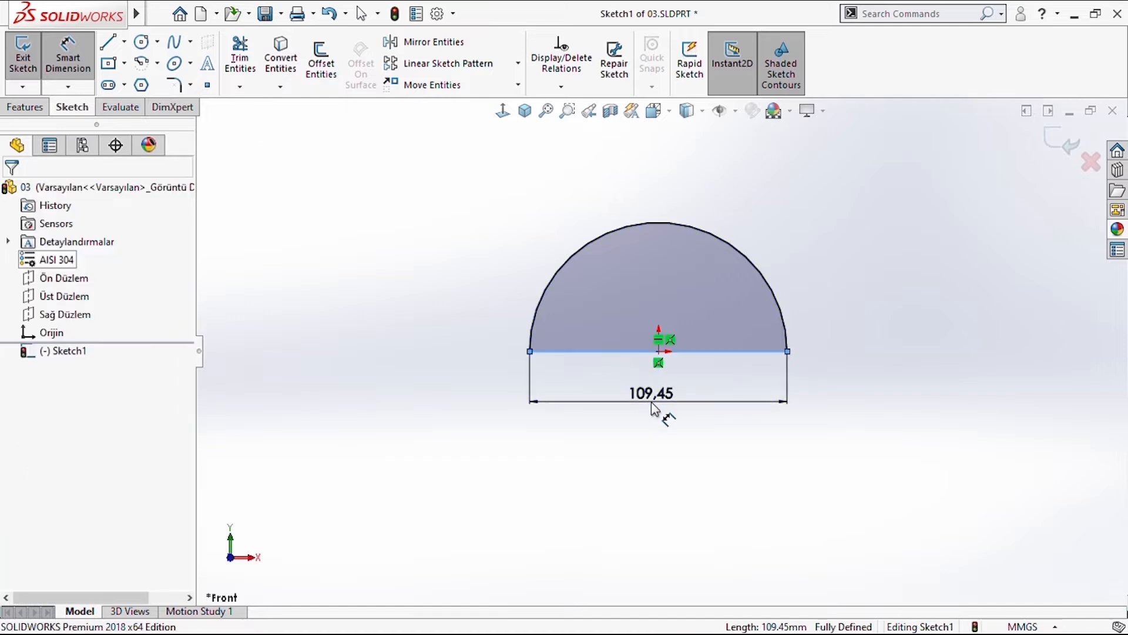
type("48")
key("Return")
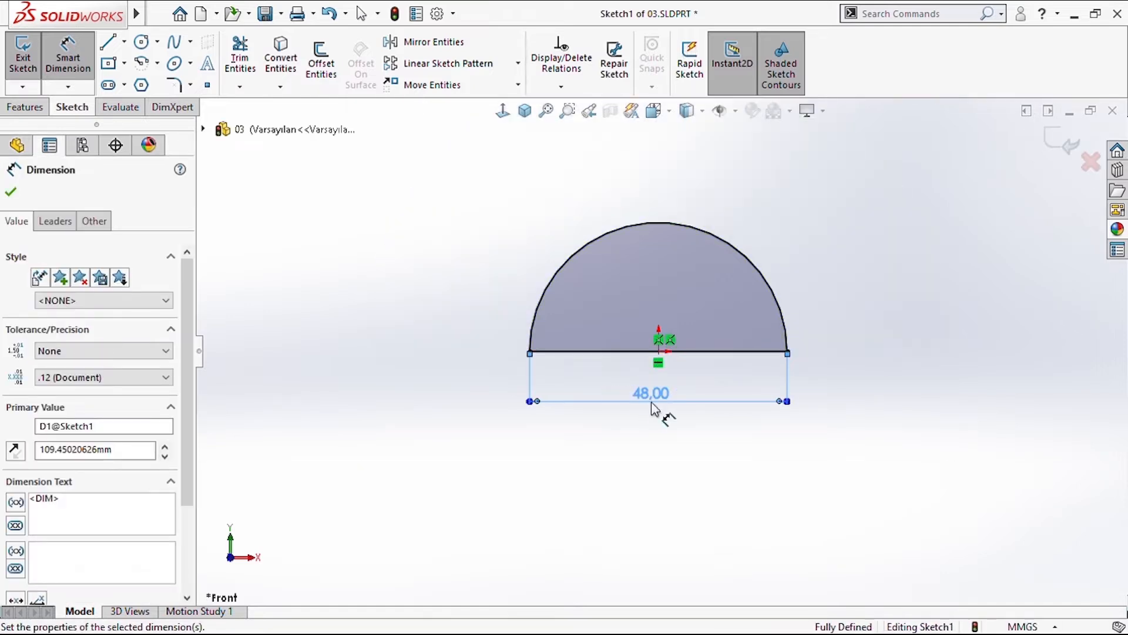
key("Escape")
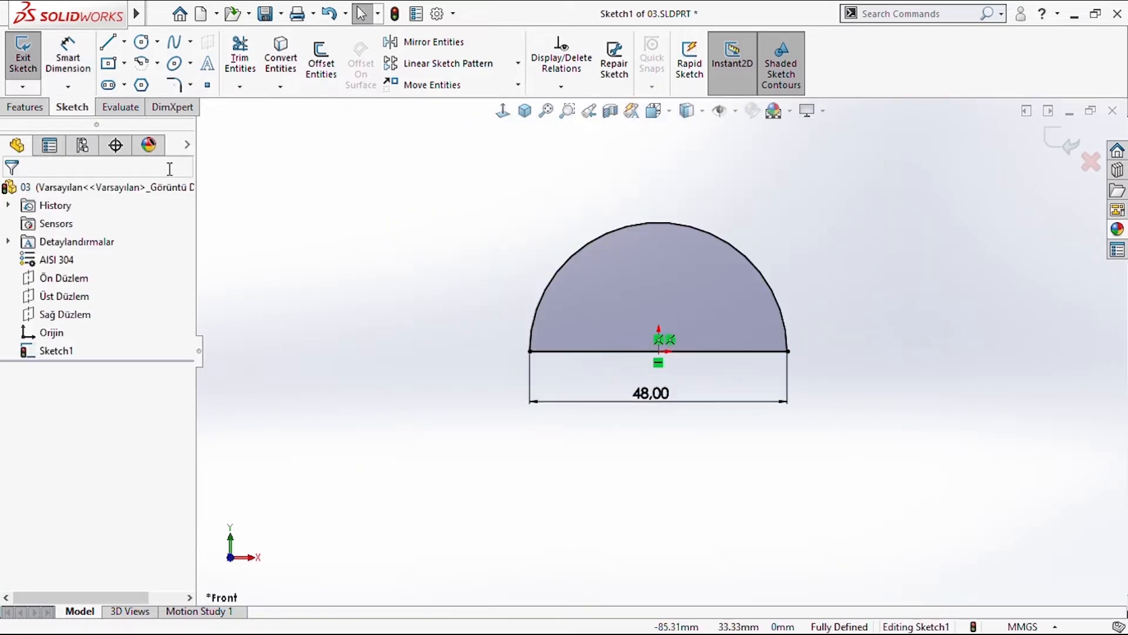
- Revolve the half-circle profile 360 degrees about its straight closing line to form a solid ball
left_click(25, 106)
left_click(78, 58)
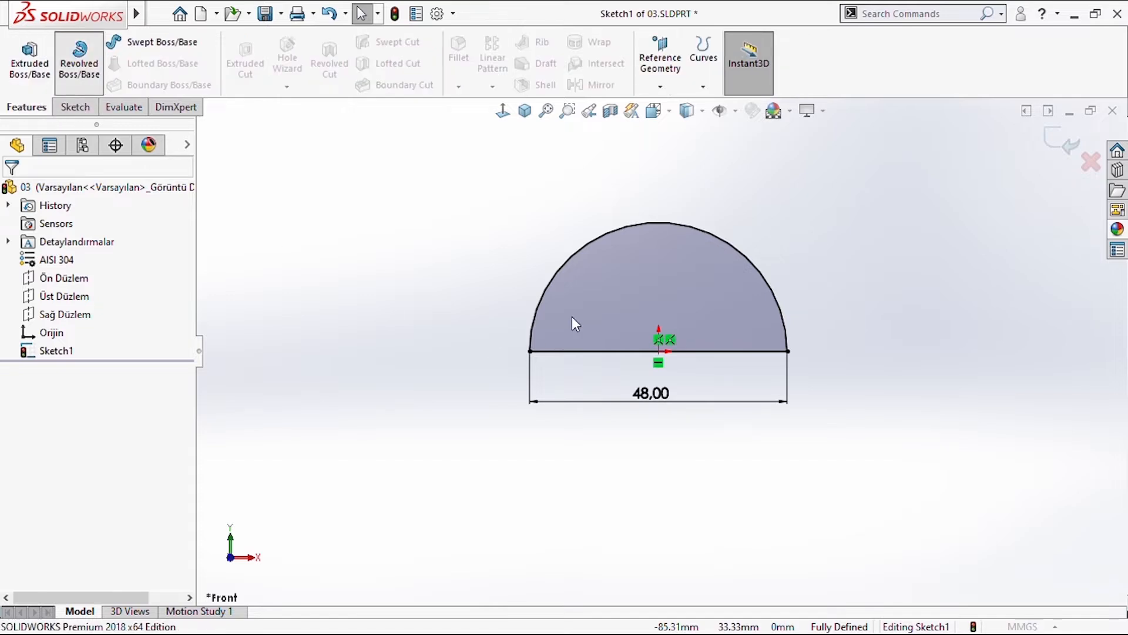
left_click(600, 389)
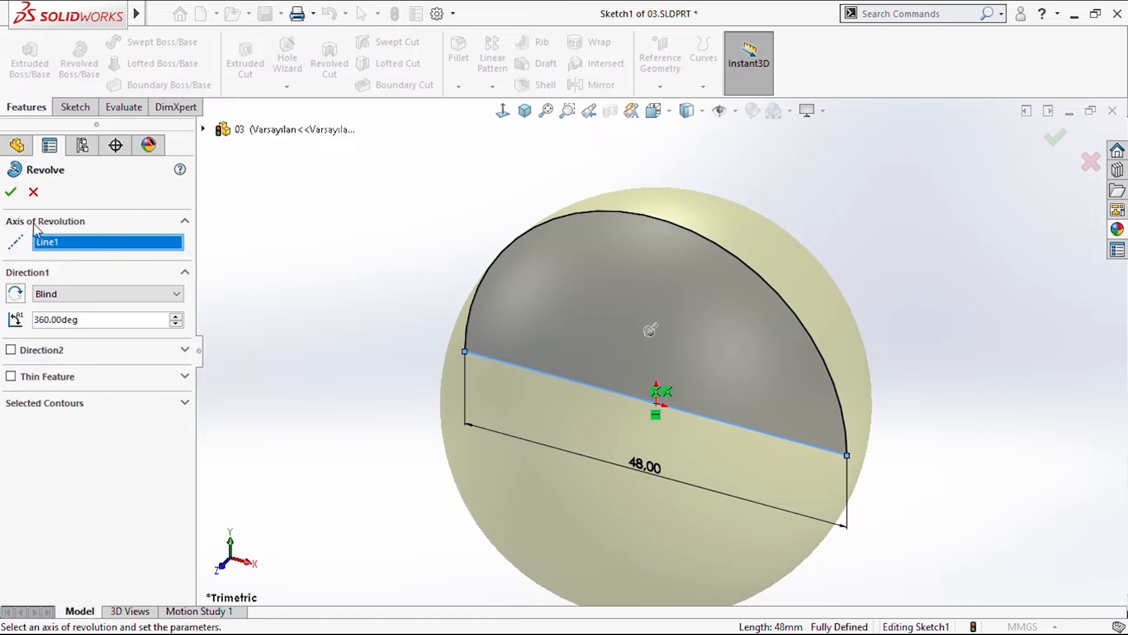
left_click(11, 193)
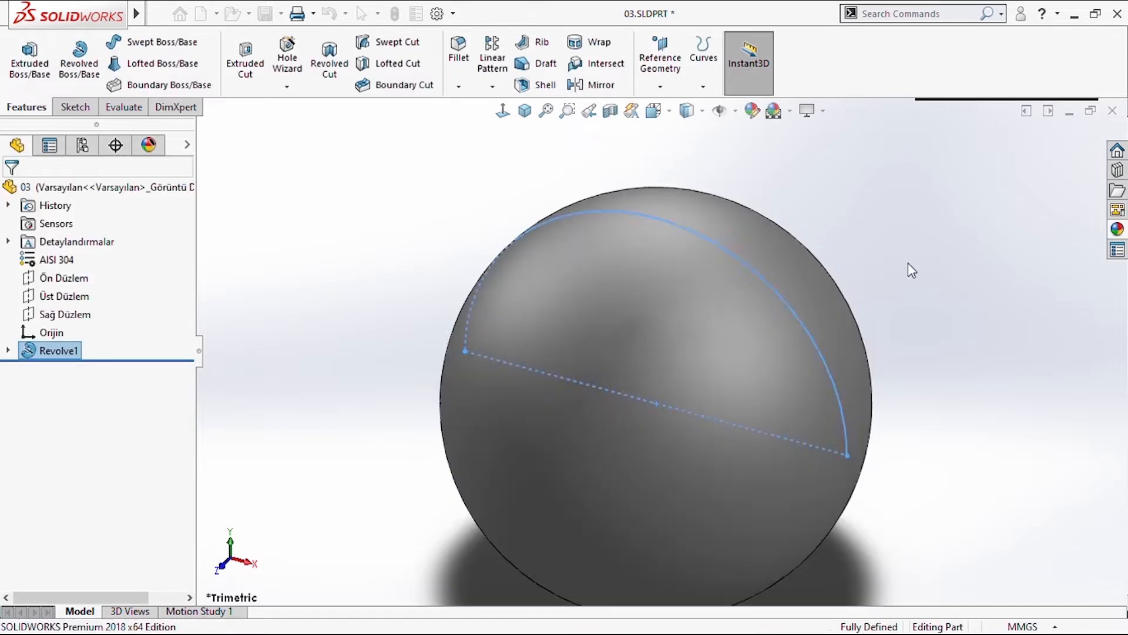
middle_click_drag(933, 283, 1063, 474)
scroll(846, 484, "up", 3)
mouse_move(844, 483)
middle_mouse_down()
mouse_move(804, 380)
mouse_move(743, 353)
mouse_move(642, 352)
mouse_move(596, 433)
mouse_move(742, 548)
mouse_move(660, 511)
mouse_move(693, 500)
middle_mouse_up()
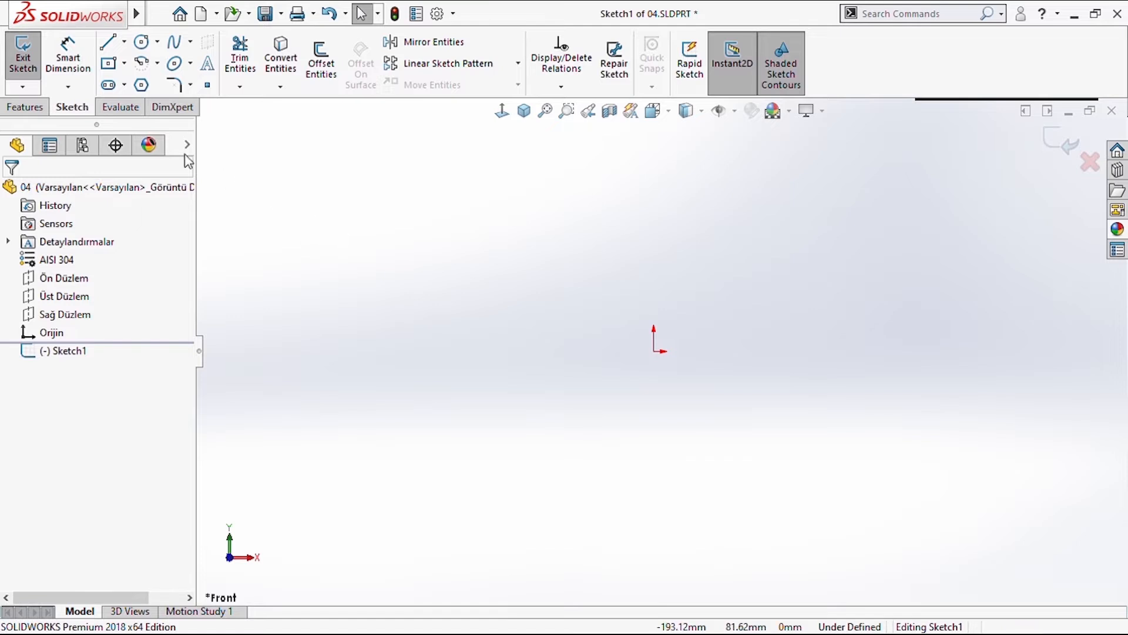
- In part 04, sketch two concentric circles centered on the origin, about 174 mm and 144 mm in diameter
left_click(143, 44)
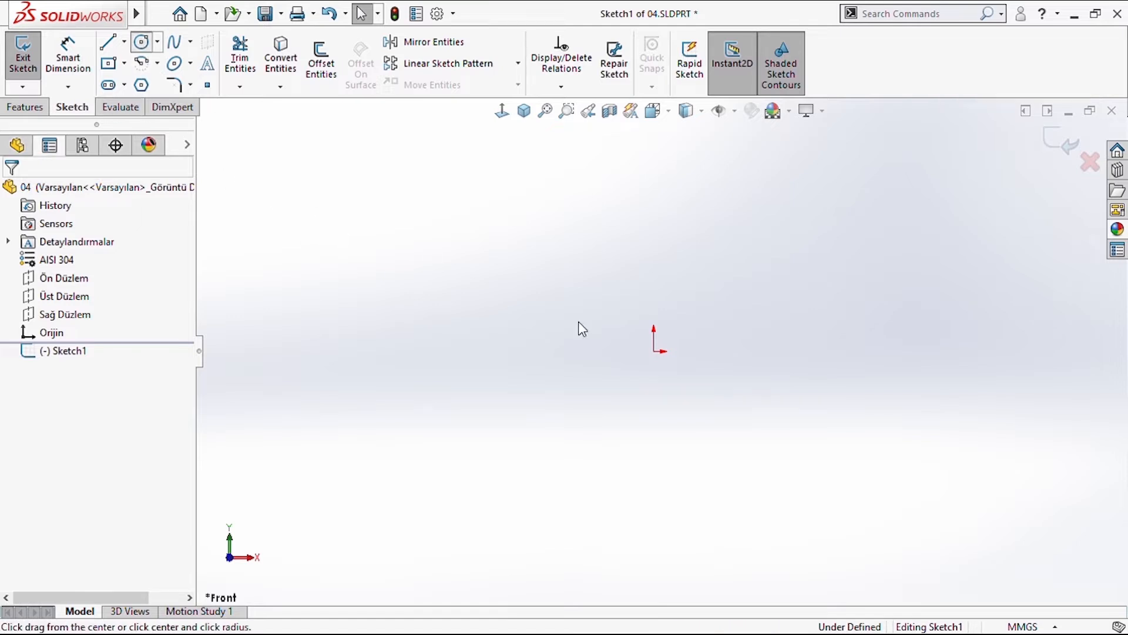
left_click(660, 352)
left_click(827, 239)
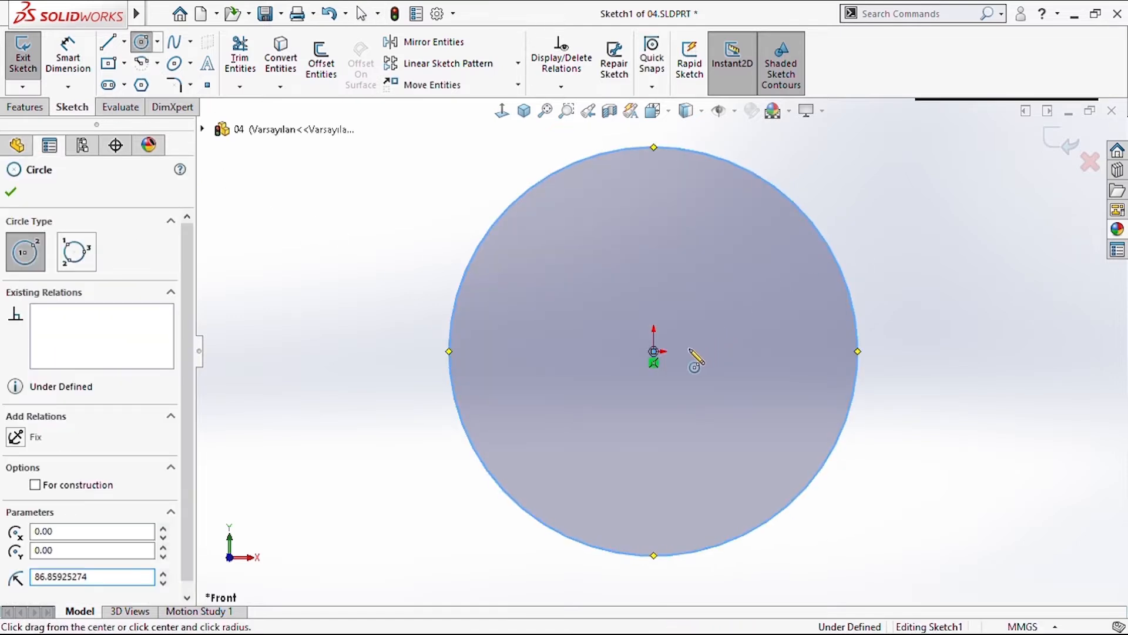
key("Escape")
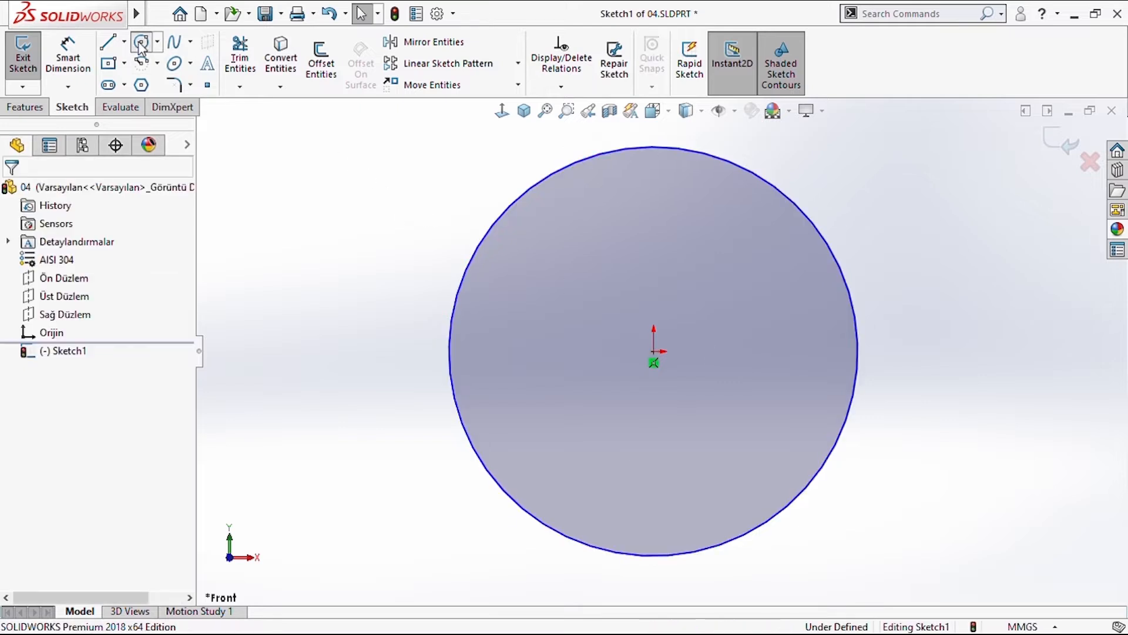
left_click(142, 45)
left_click(653, 350)
left_click(756, 226)
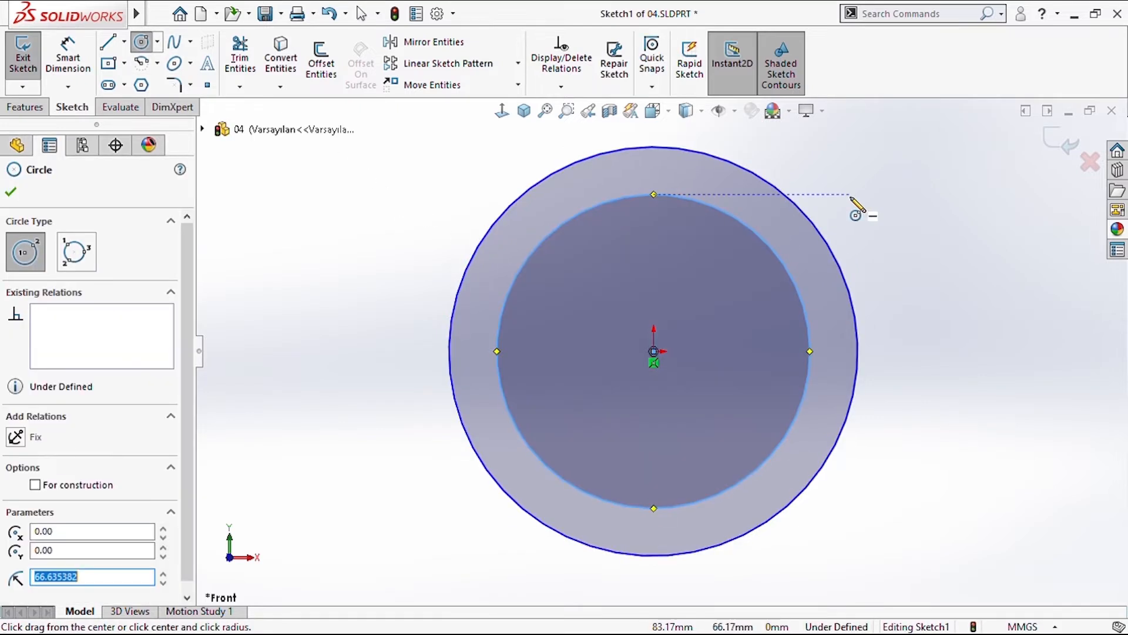
key("Escape")
- Dimension the outer circle to 188 mm diameter and the inner circle to 172 mm diameter
right_click_drag(367, 353, 378, 301)
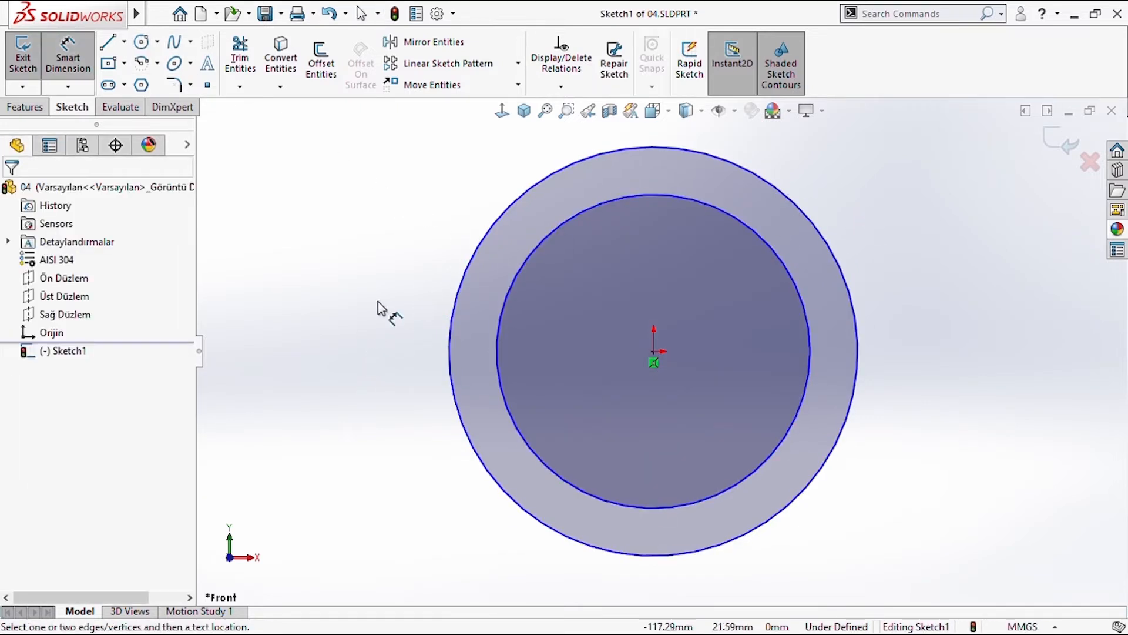
left_click(452, 317)
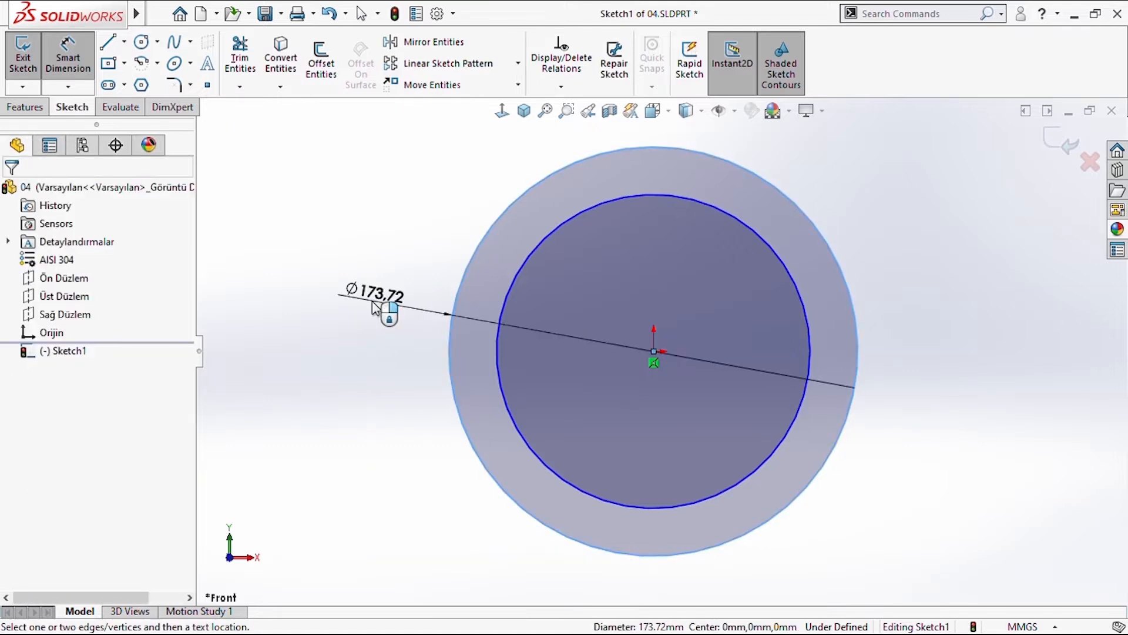
left_click(376, 307)
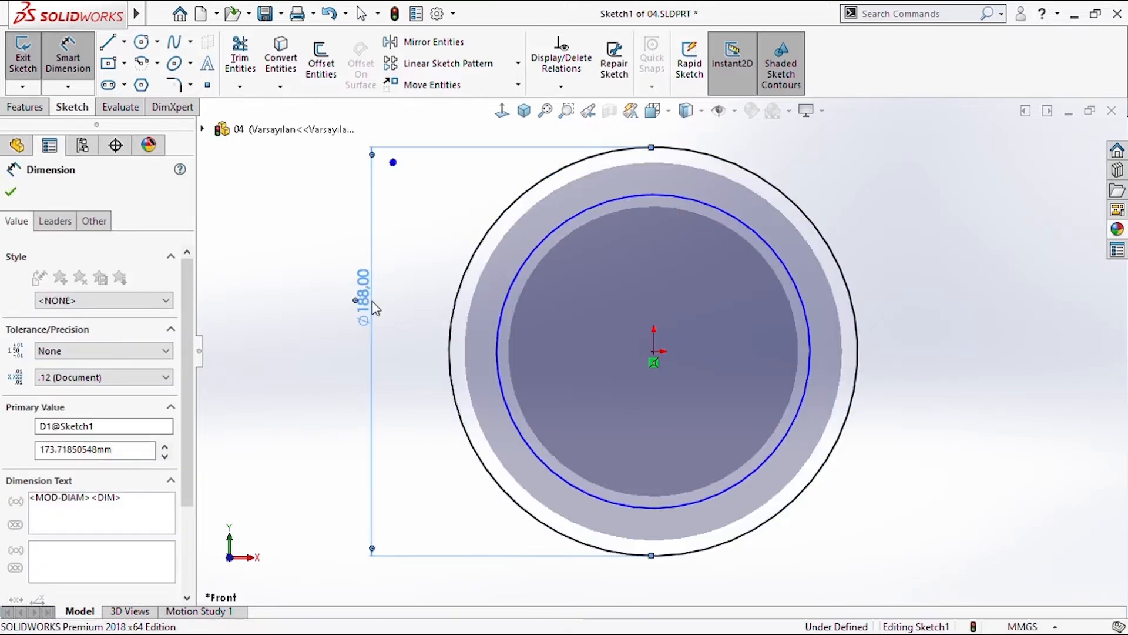
left_click(501, 305)
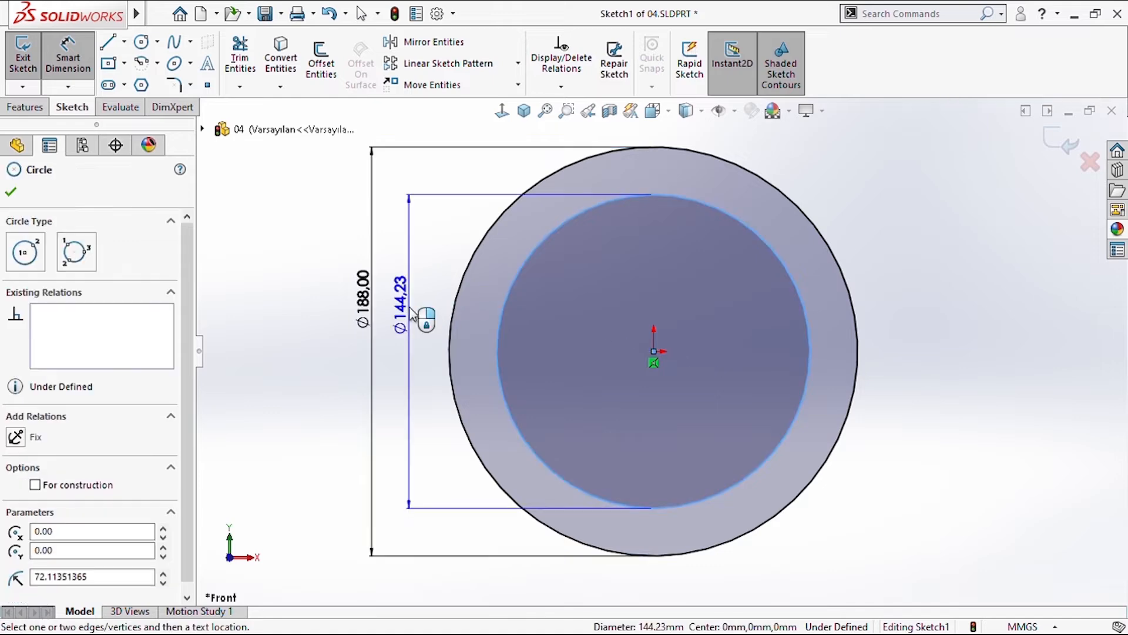
left_click(411, 313)
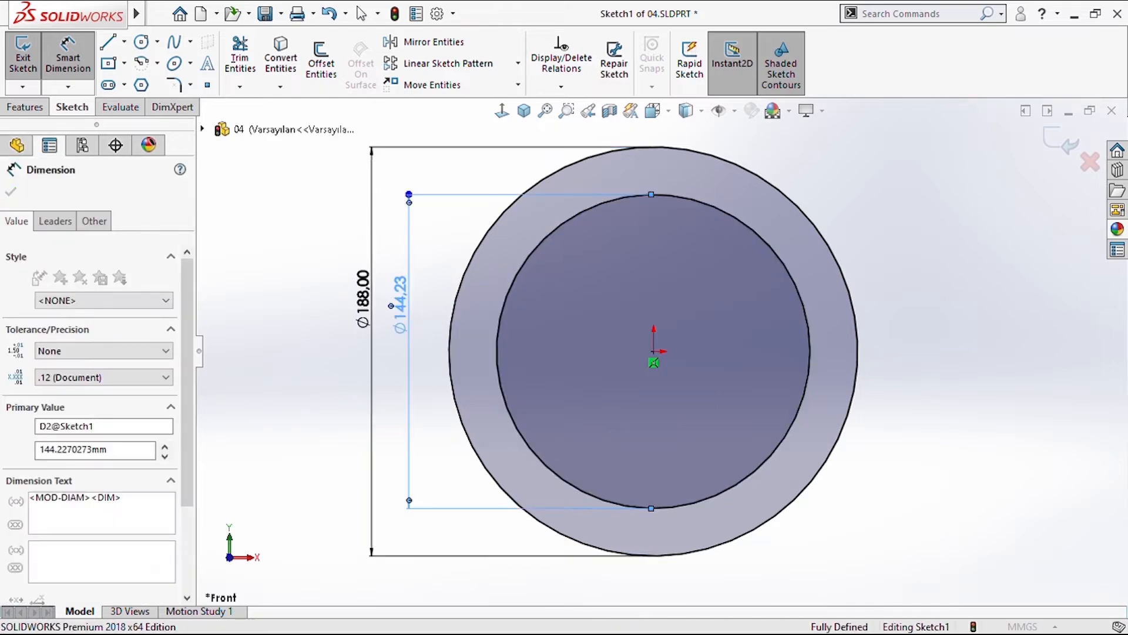
type("172")
key("Return")
left_click(930, 298)
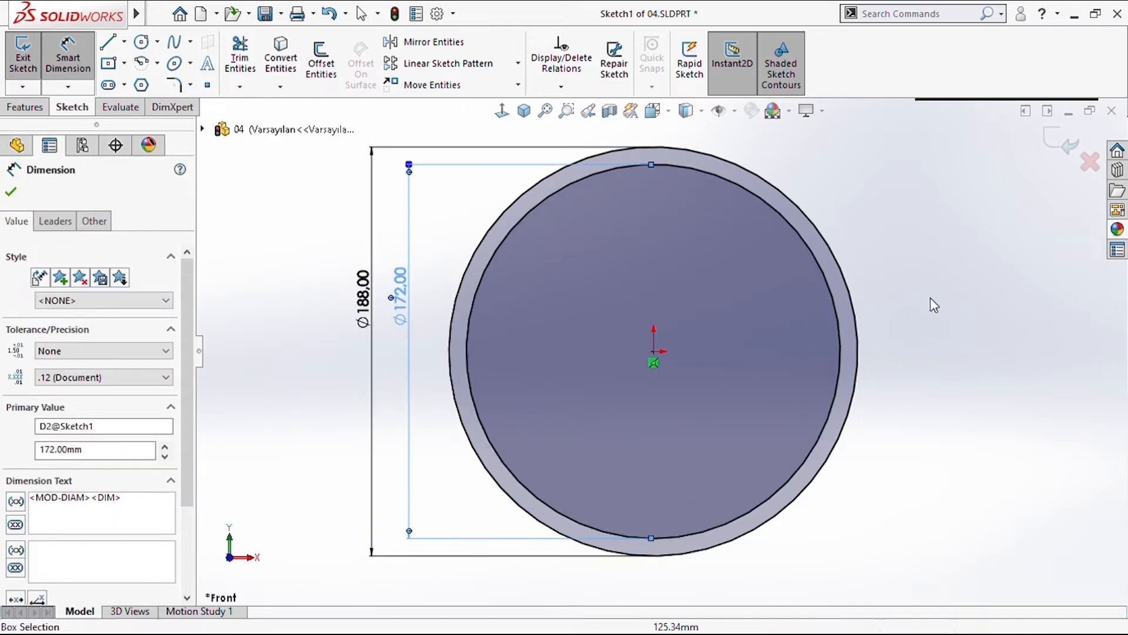
- Extrude the ring between the two circles 32 mm using the Mid Plane end condition
left_click(24, 106)
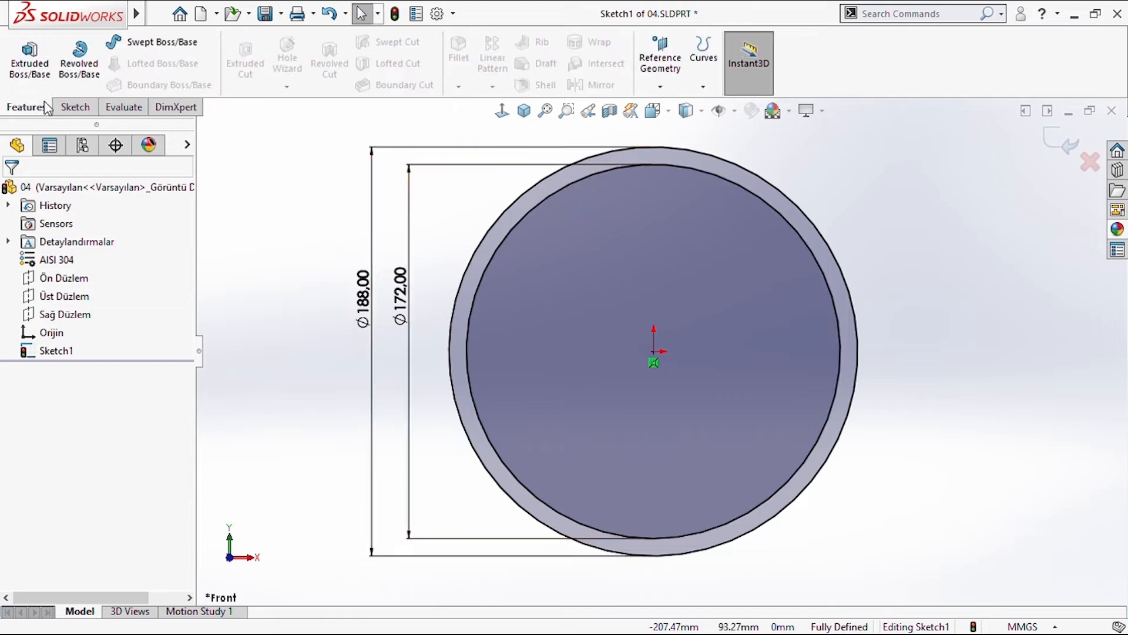
left_click(46, 56)
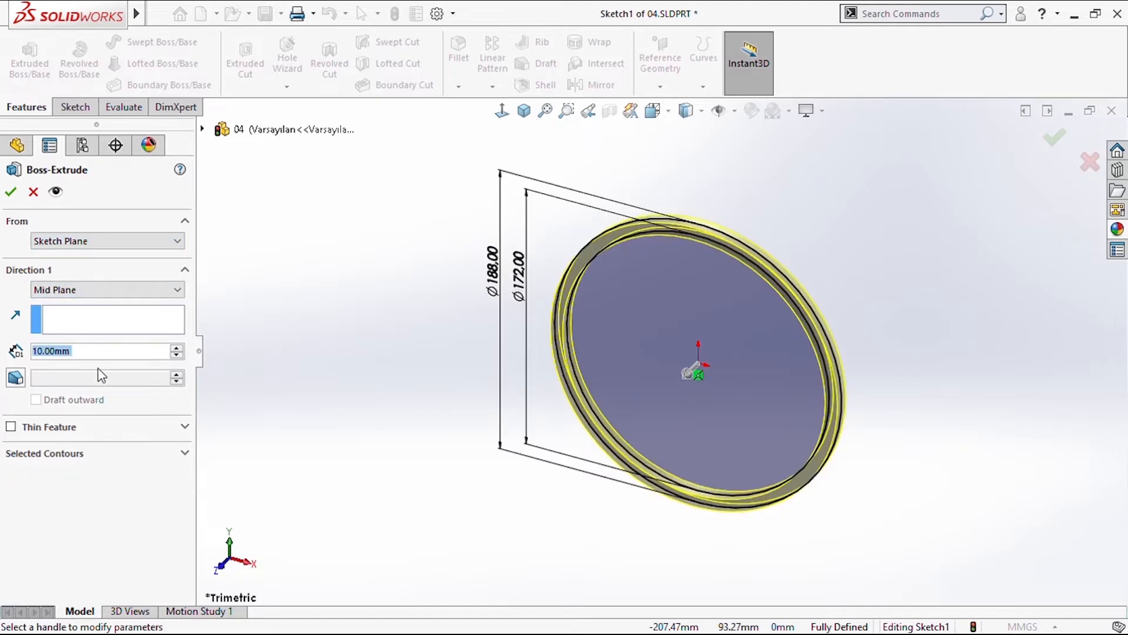
key("Return")
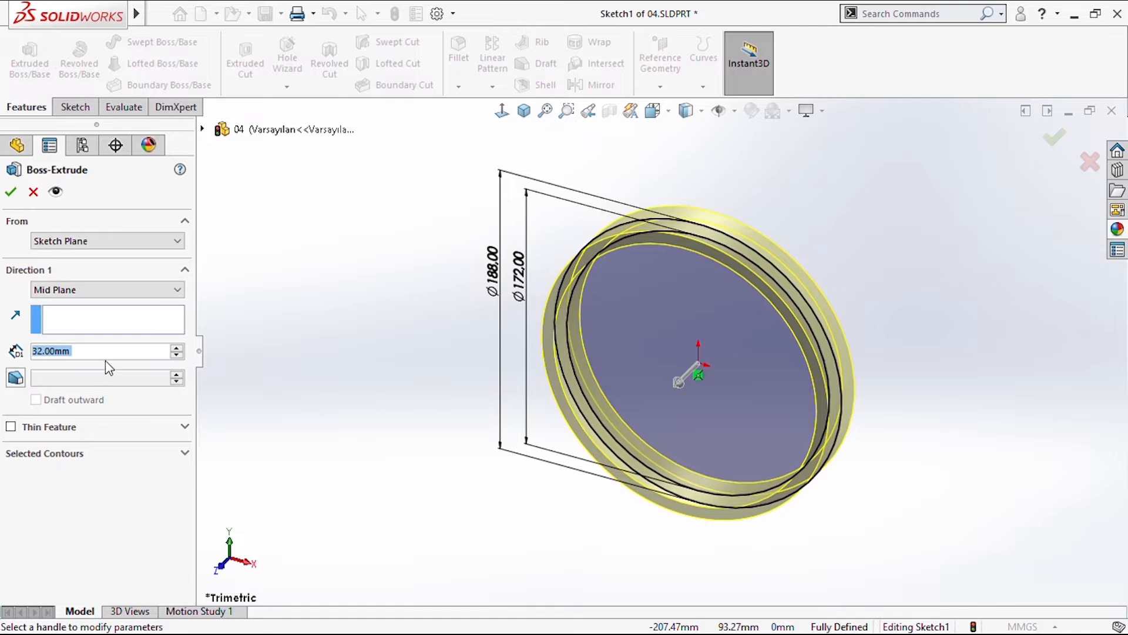
left_click(12, 192)
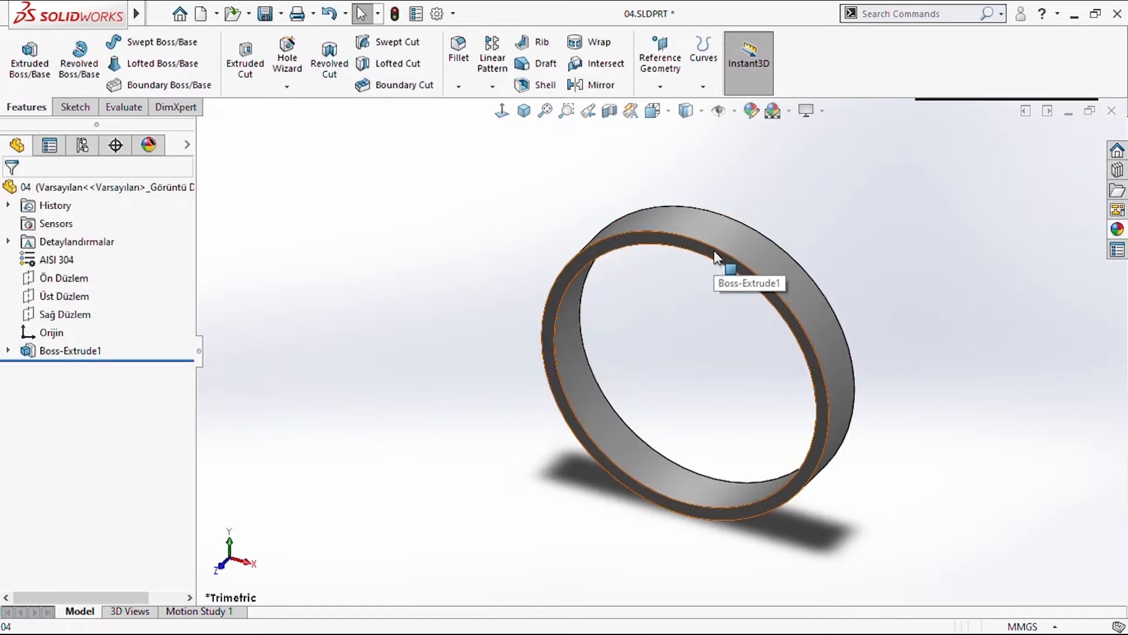
- Start a sketch on the ring's front face and draw a vertical construction line from the origin up past the ring's outer edge
left_click(721, 249)
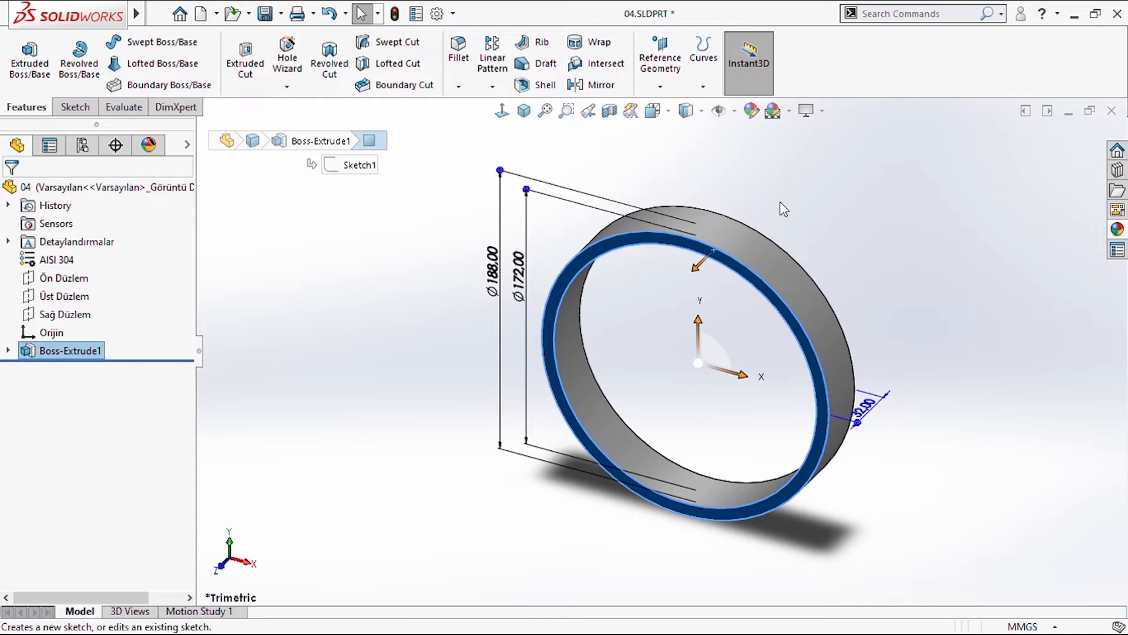
left_click(492, 107)
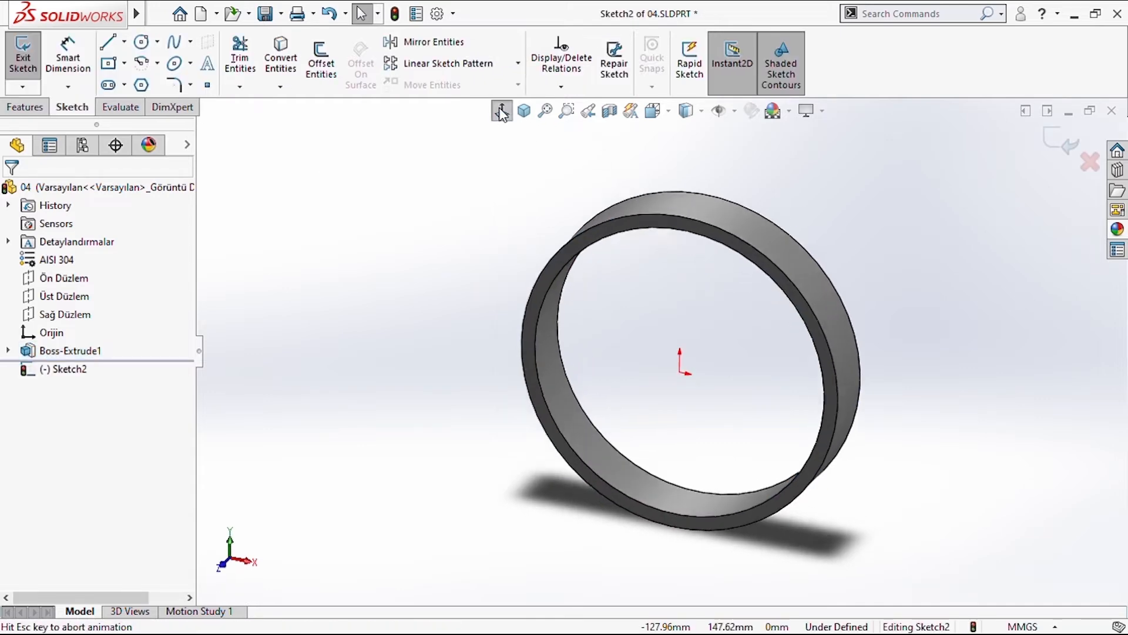
left_click(125, 43)
left_click(132, 80)
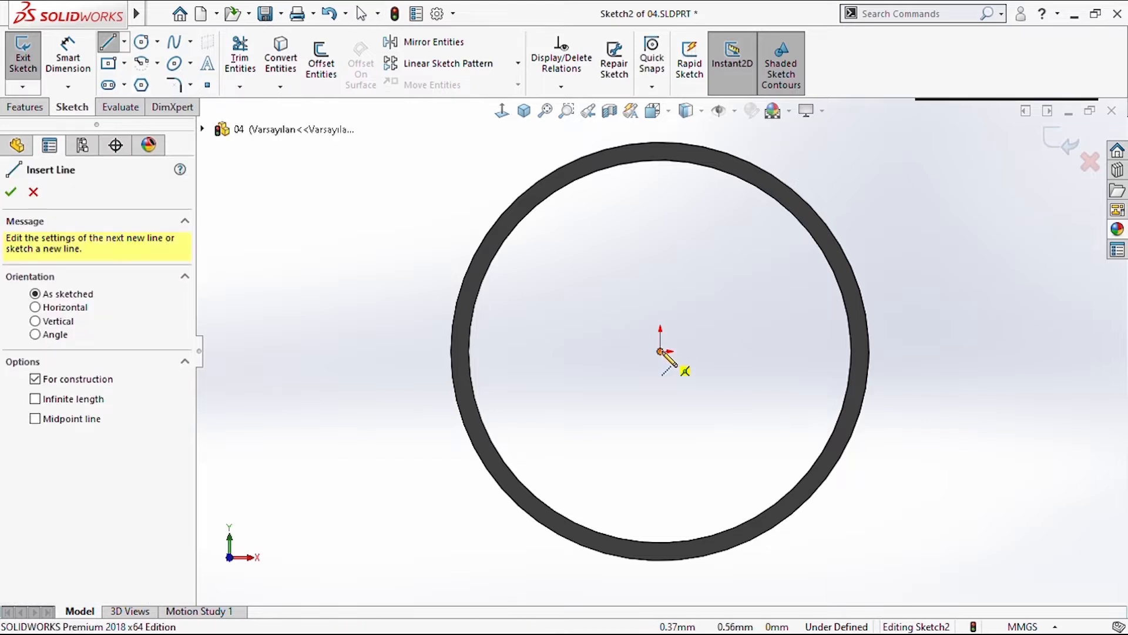
left_click(660, 351)
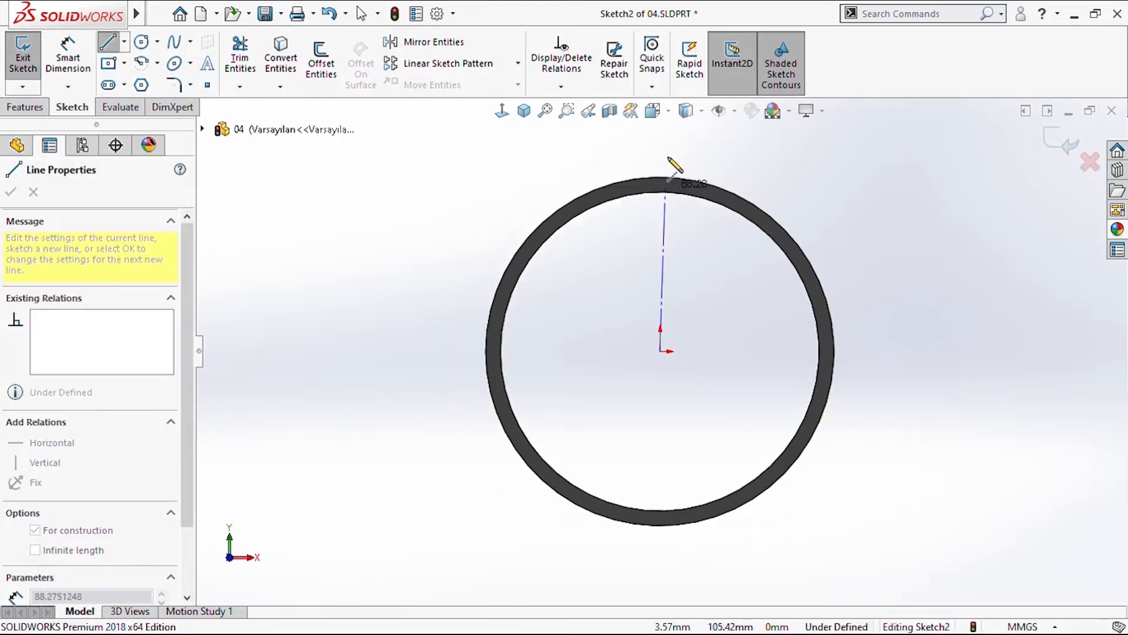
key("z")
left_click(660, 132)
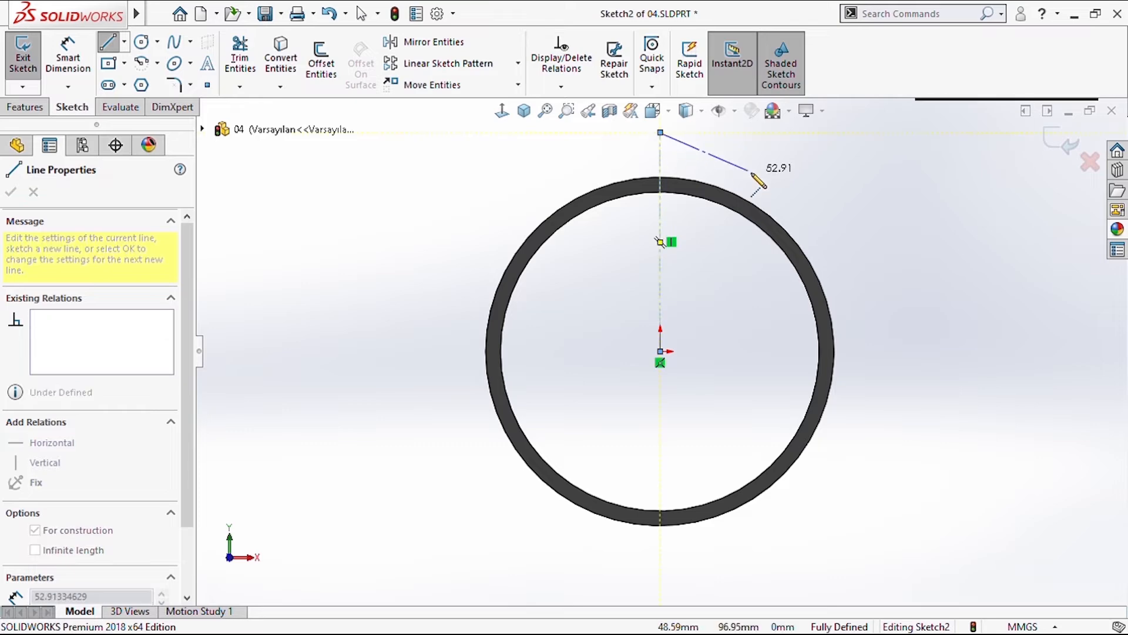
key("Escape")
key("Escape")
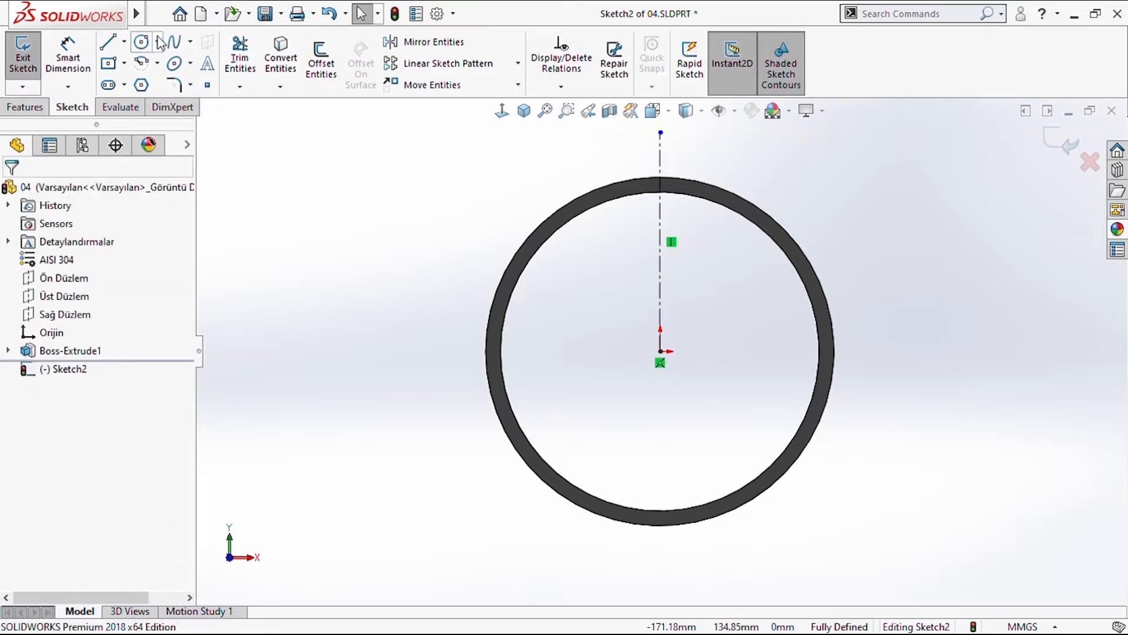
- Sketch a circle centered on the origin, about 180 mm in diameter, running midway through the ring's wall
left_click(144, 41)
left_click(661, 352)
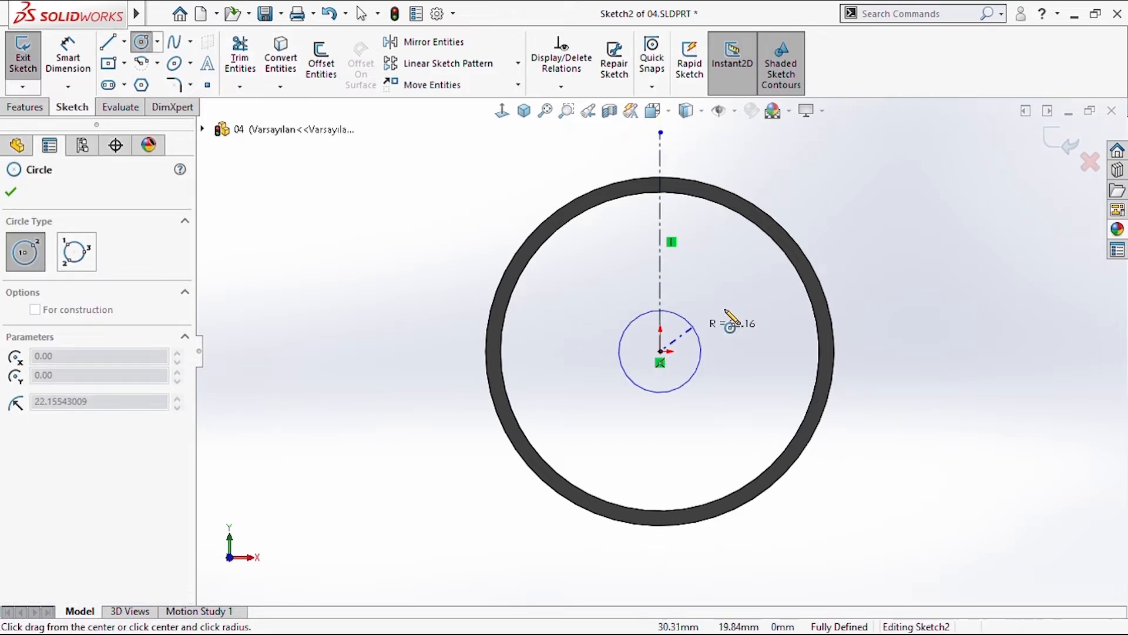
left_click(757, 220)
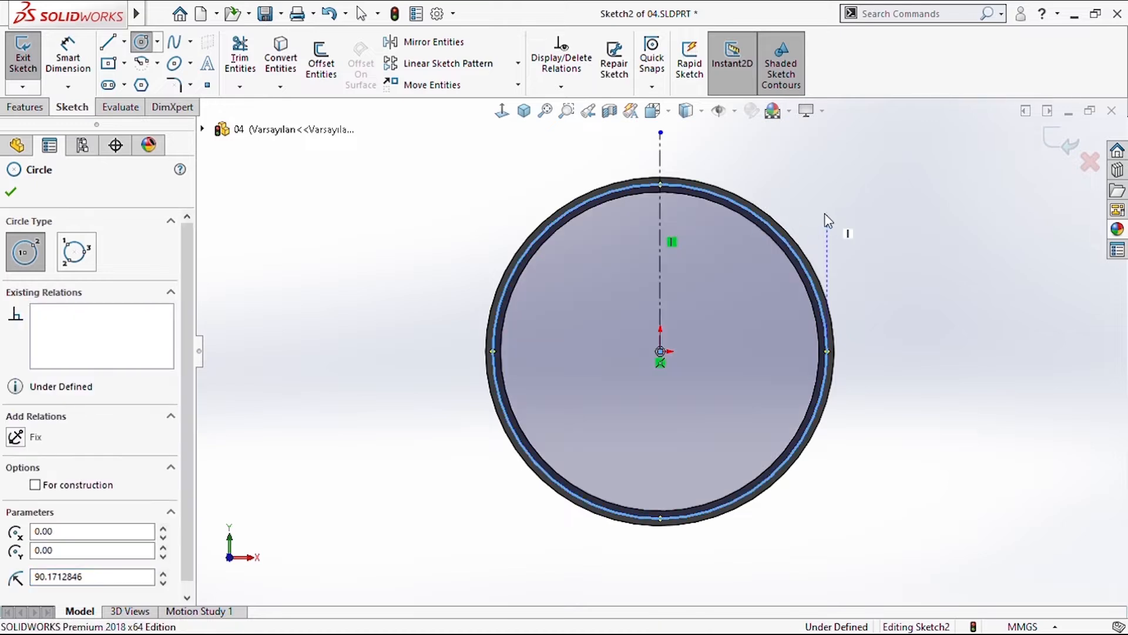
key("Escape")
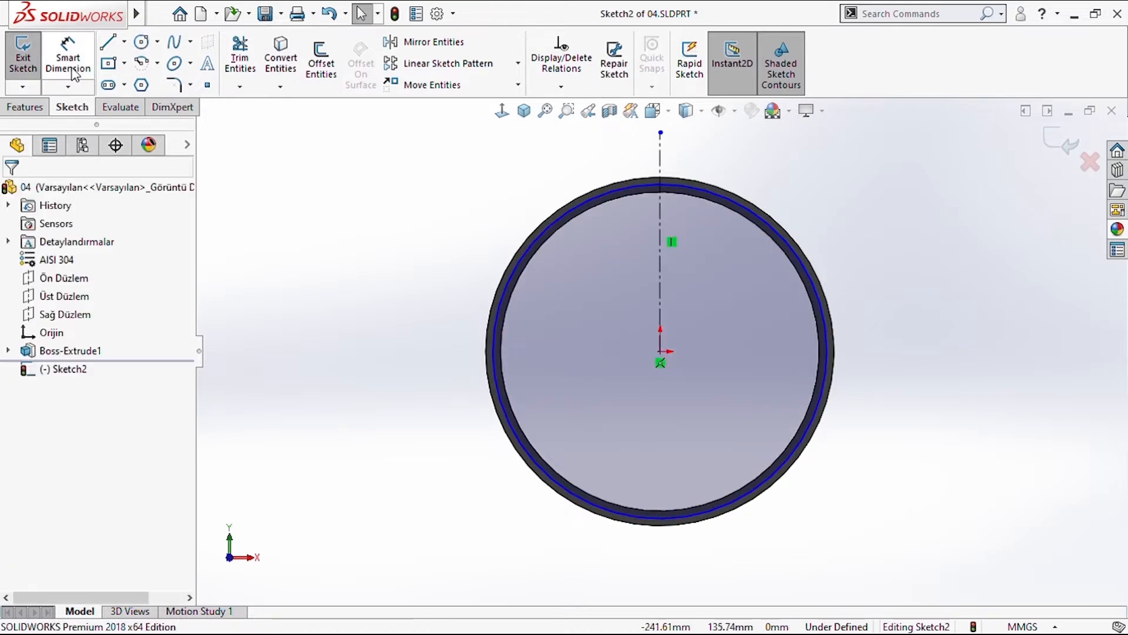
- Dimension the sketched circle to 180 mm diameter
left_click(68, 57)
left_click(506, 288)
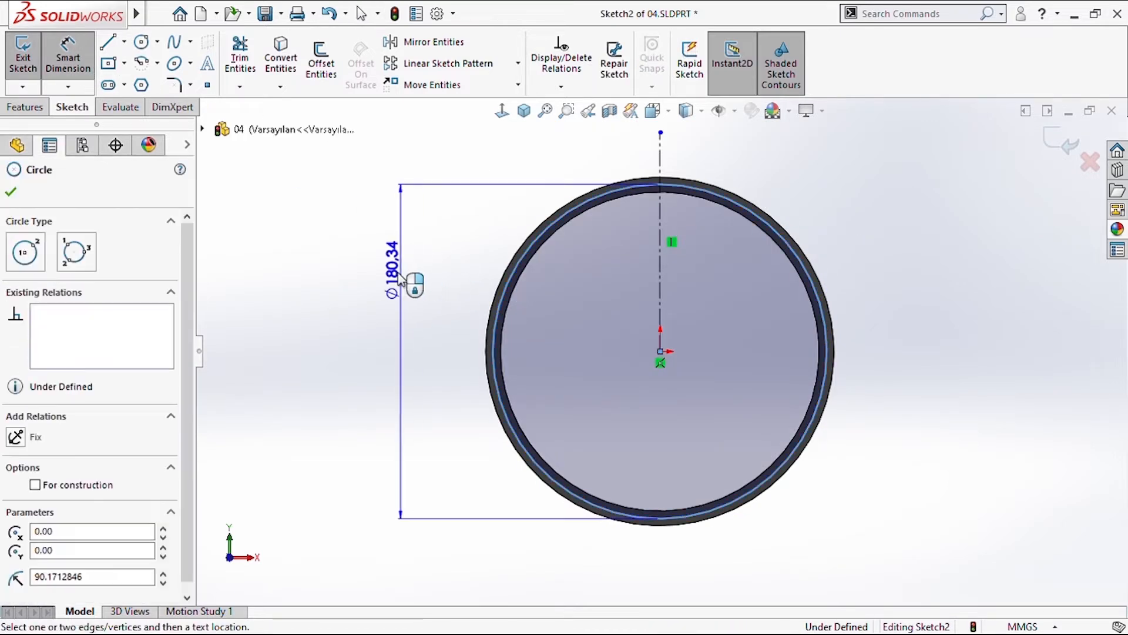
left_click(394, 279)
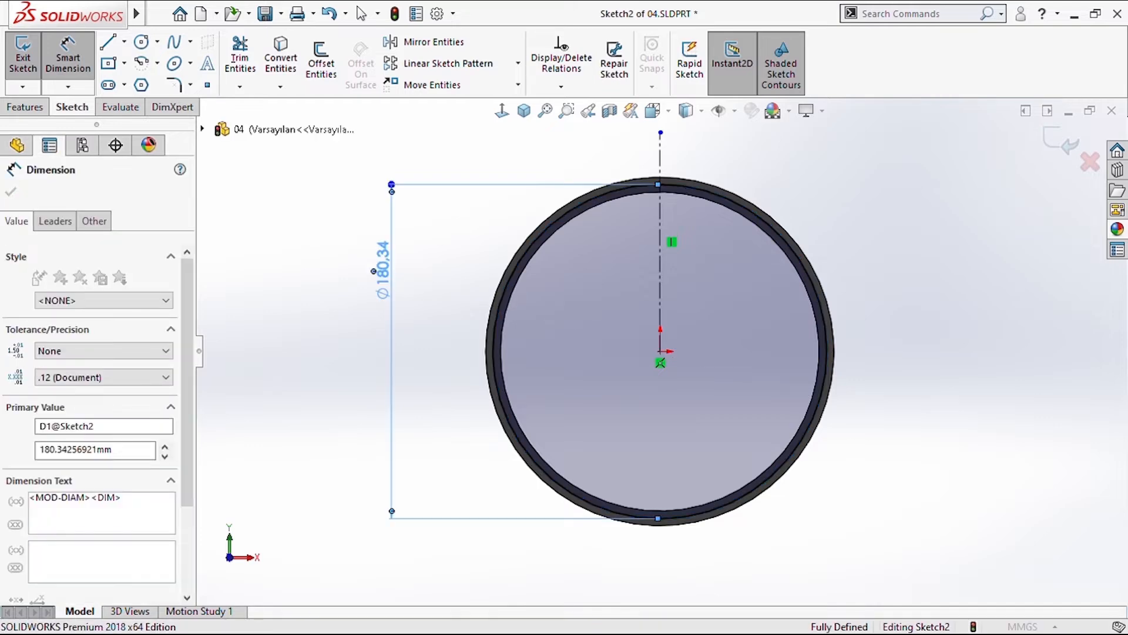
type("180")
key("Return")
right_click(889, 214)
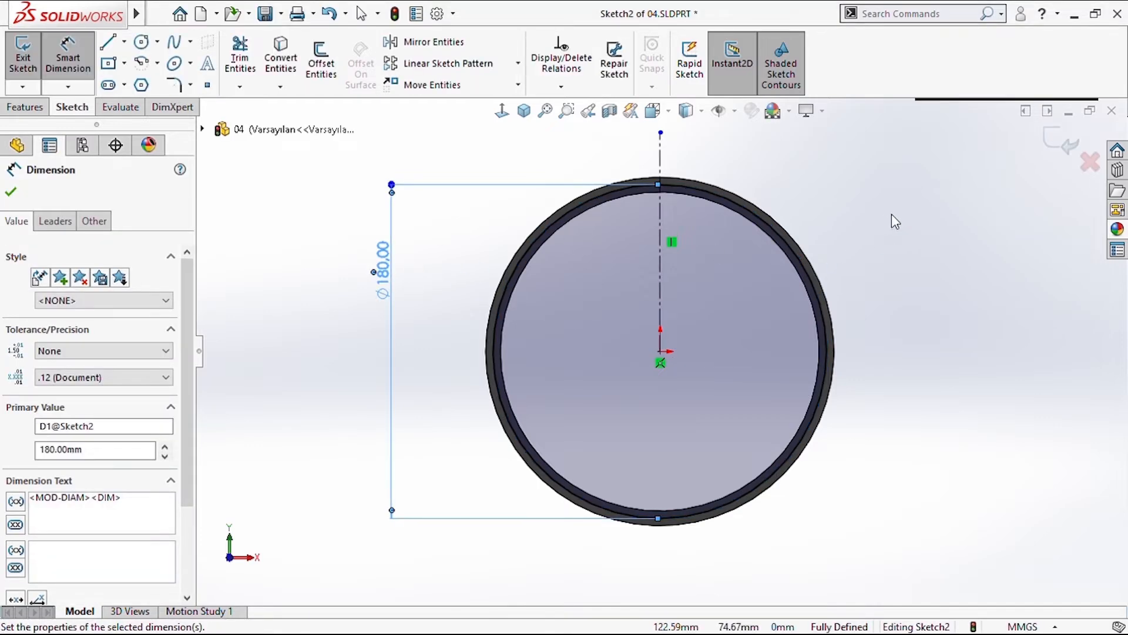
left_click(926, 262)
- Convert the 180 mm circle to construction geometry
scroll(660, 269, "down", 6)
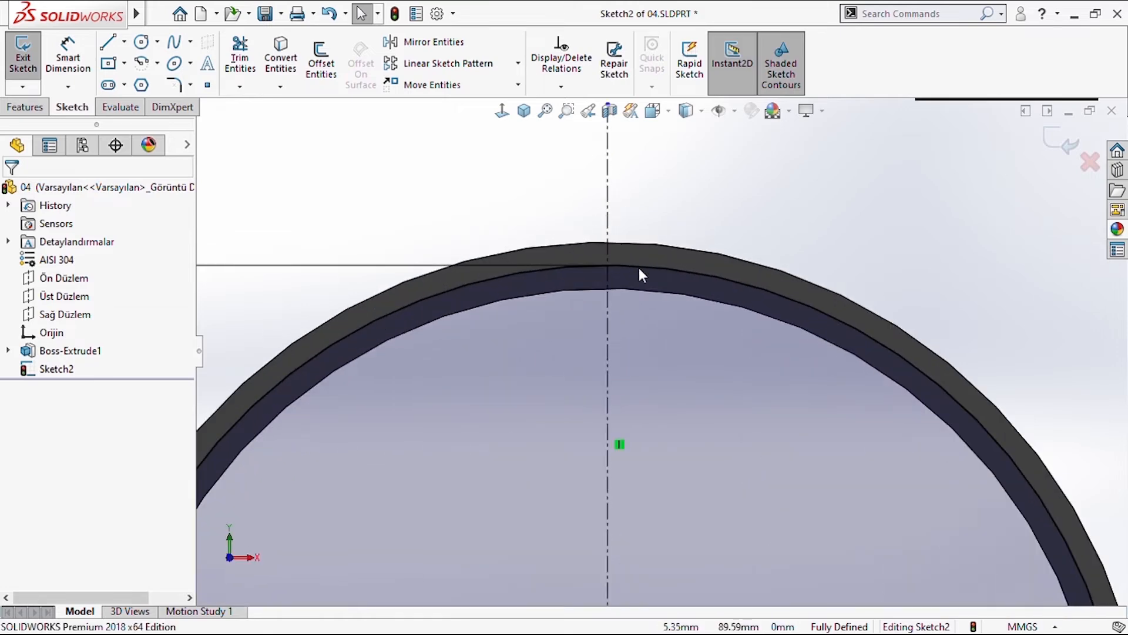
left_click(640, 268)
left_click(650, 211)
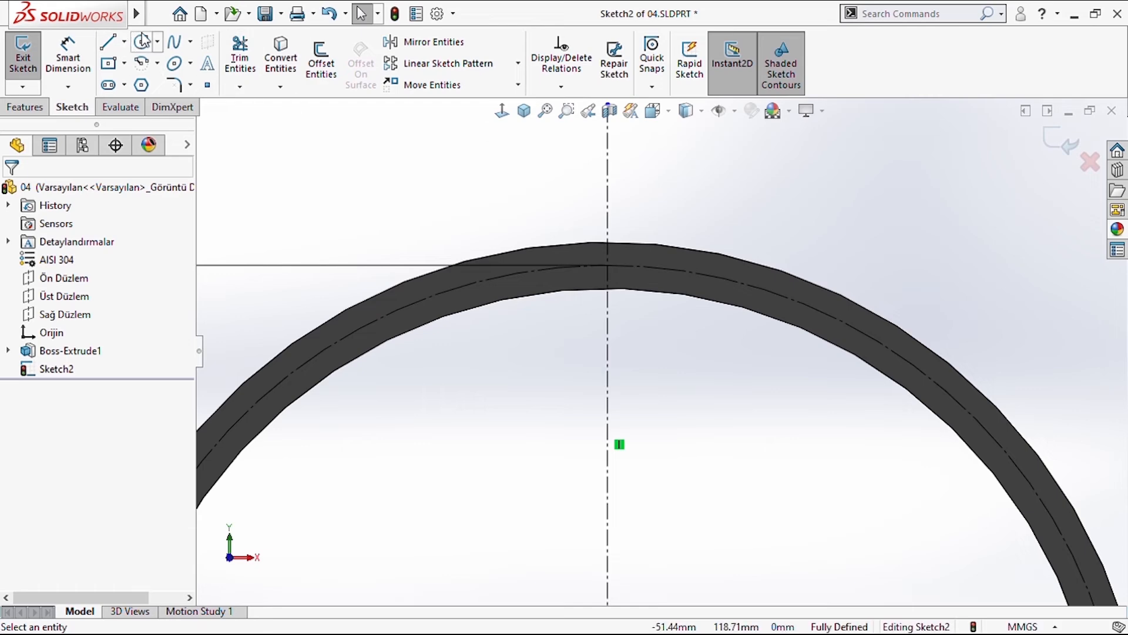
- Sketch a half circle of about 14 mm radius centered where the construction circle crosses the vertical line, and close it with a straight line
left_click(141, 62)
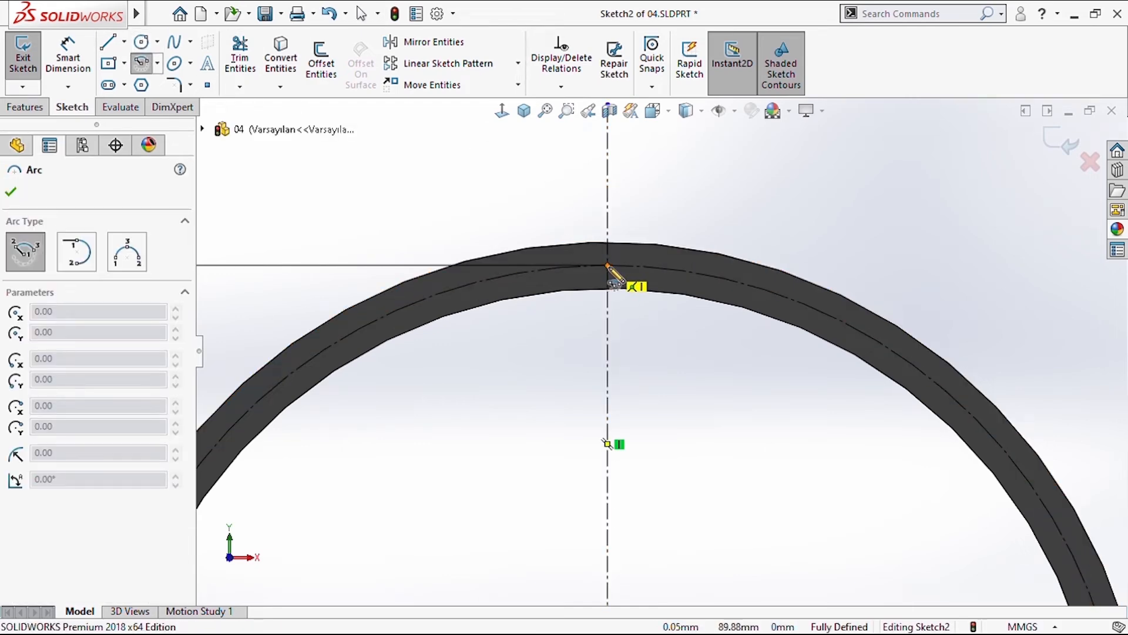
left_click(608, 266)
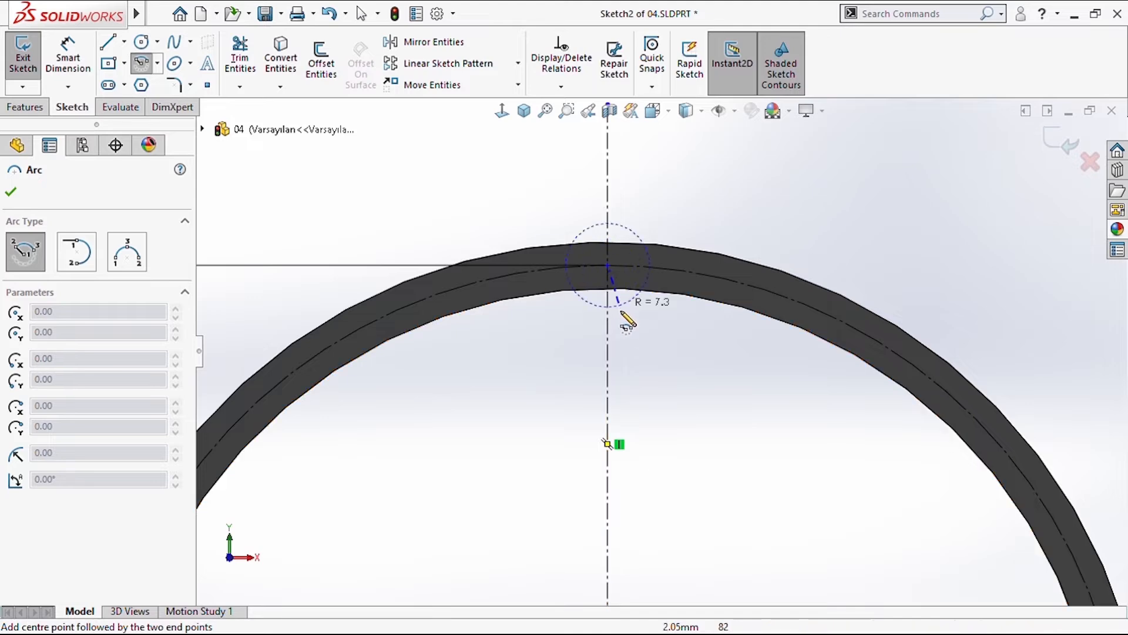
left_click(608, 344)
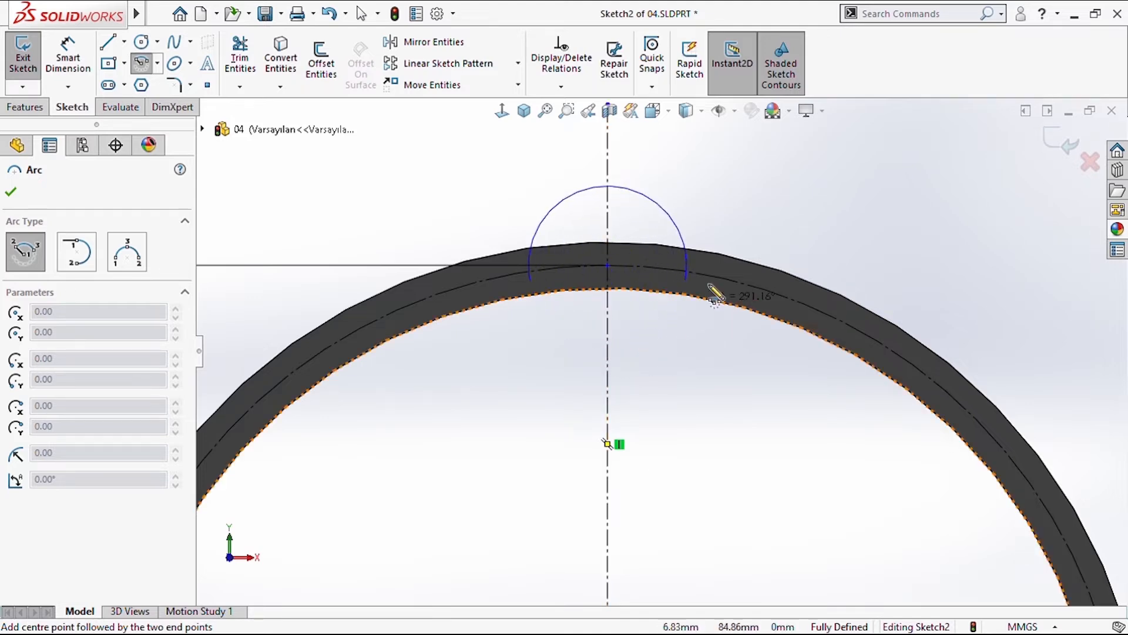
left_click(607, 186)
key("Escape")
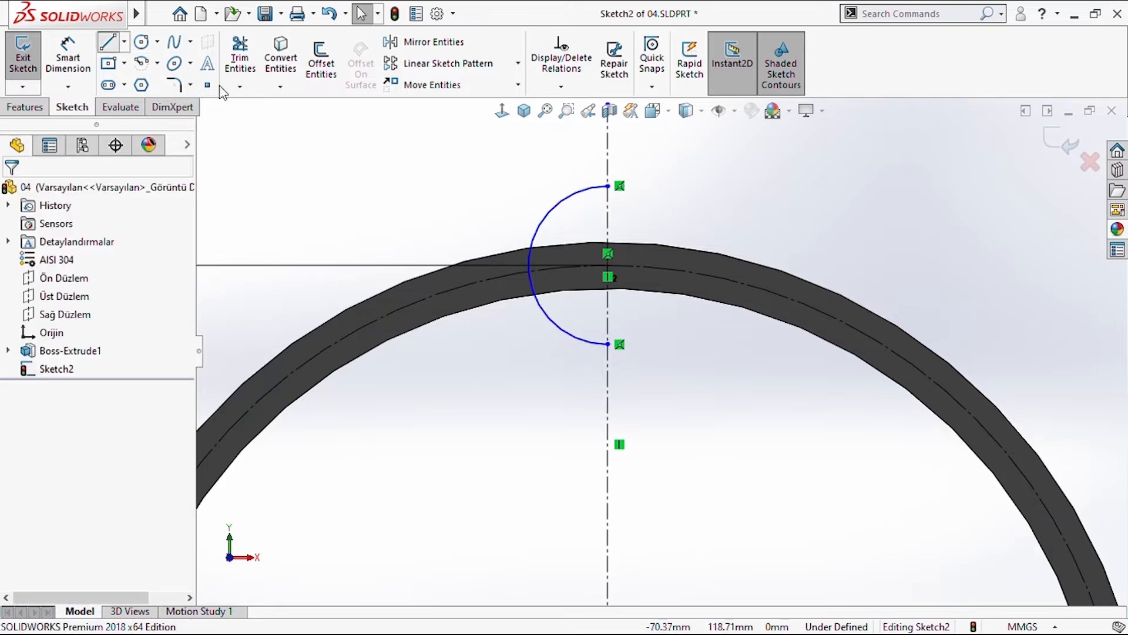
key("l")
left_click_drag(608, 344, 607, 187)
key("Escape")
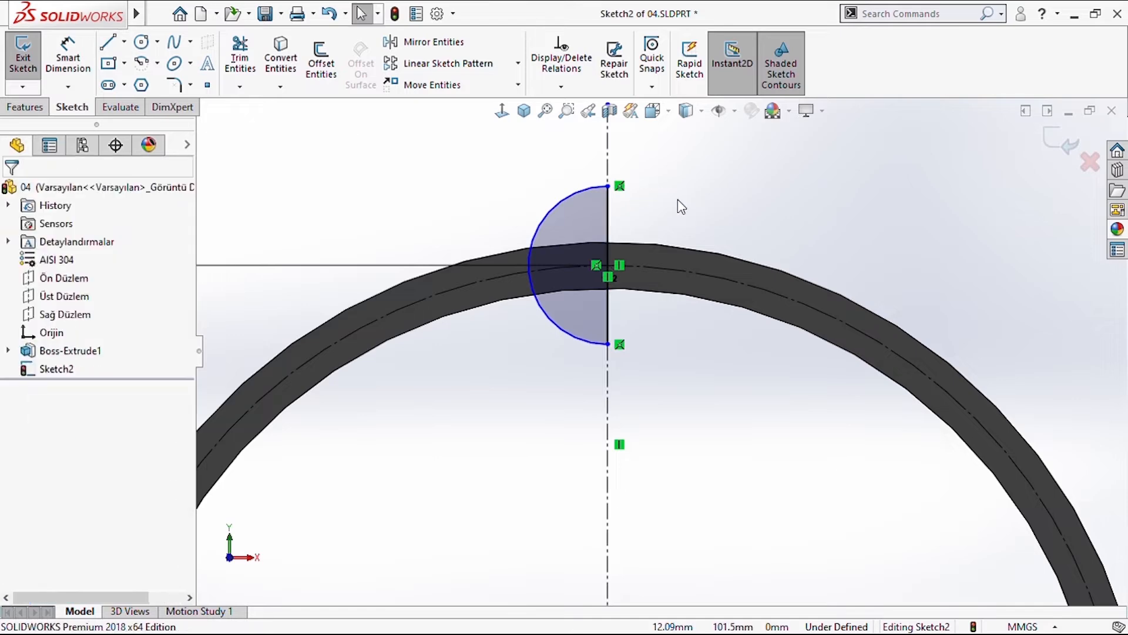
- Dimension the half circle's arc to a 24 mm radius
left_click(70, 54)
left_click(556, 207)
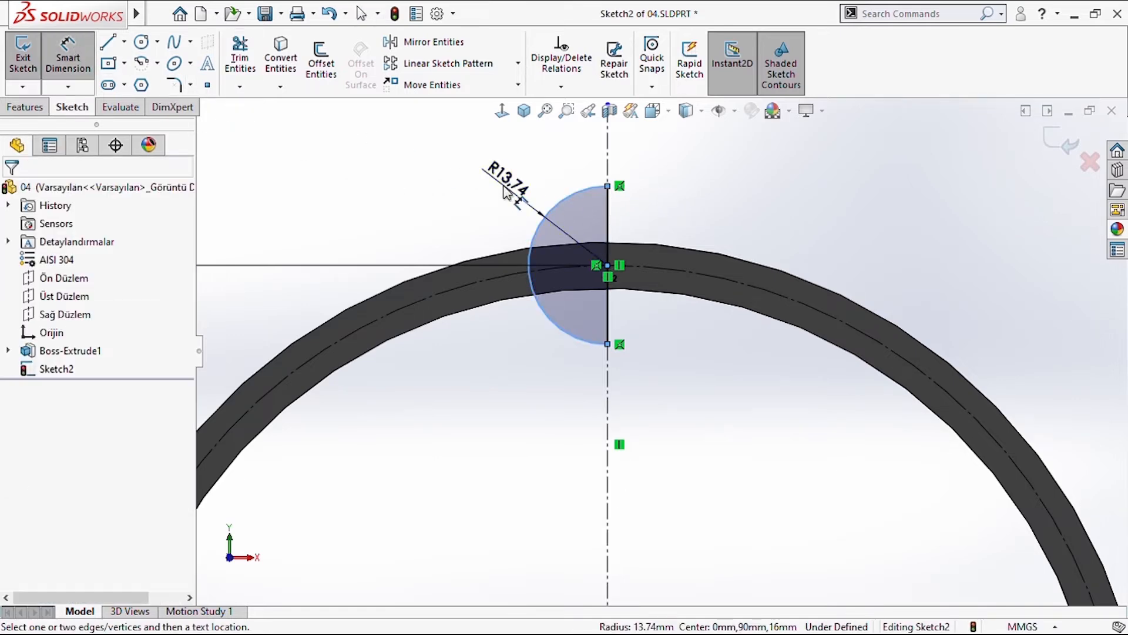
left_click(507, 193)
type("24")
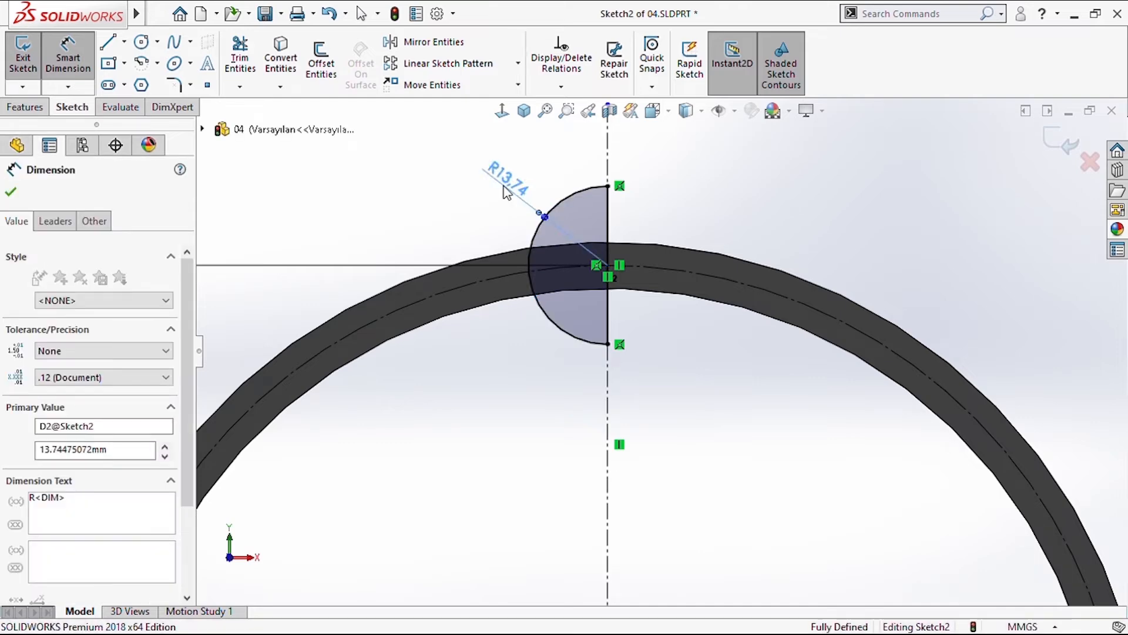
key("Return")
key("Escape")
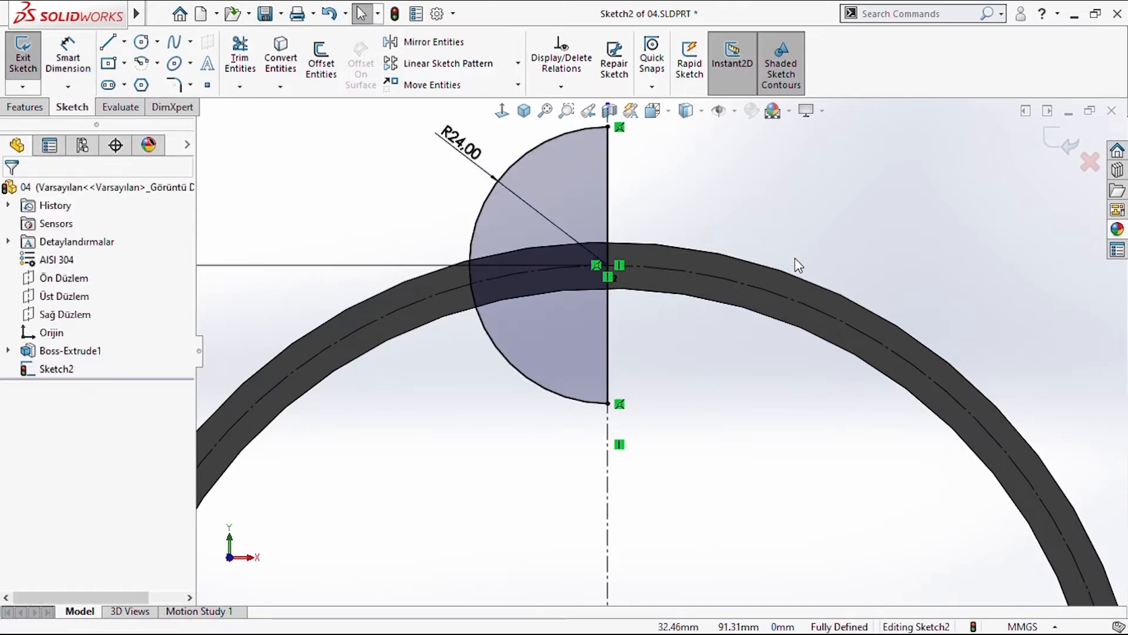
- Try to revolve the half-circle profile 360 degrees about the vertical construction line as a solid boss
scroll(693, 341, "up", 2)
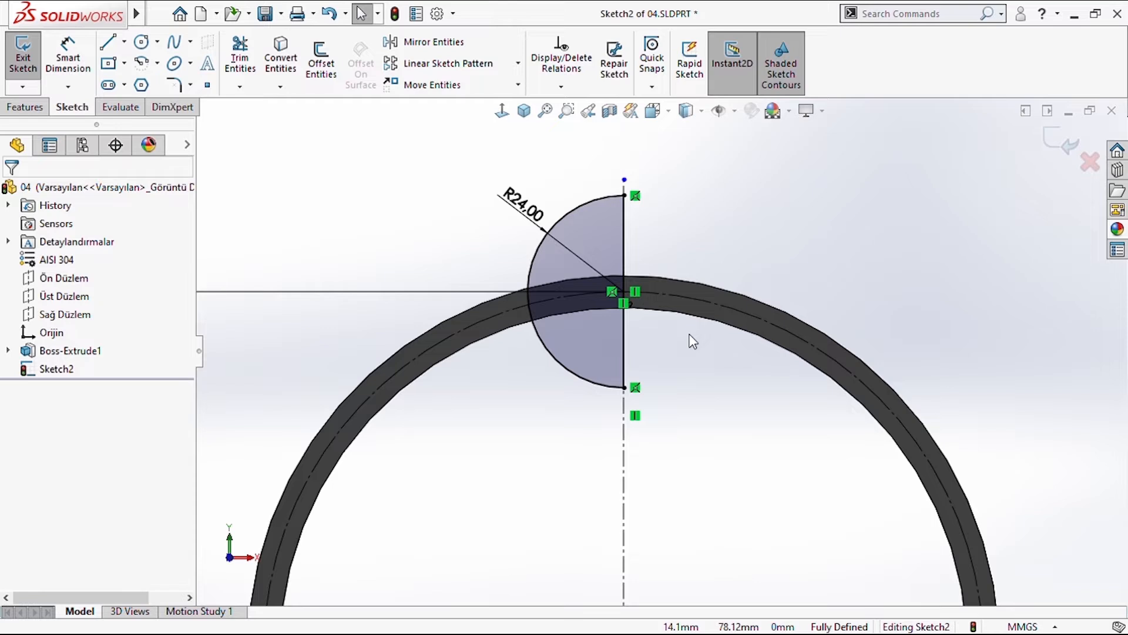
scroll(662, 488, "up", 5)
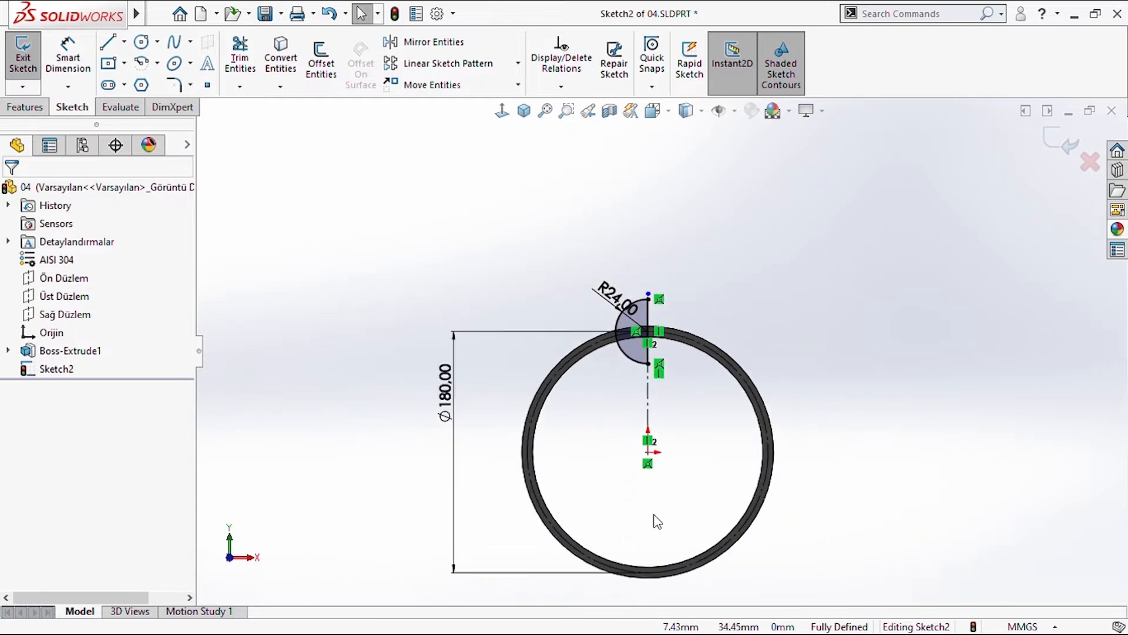
scroll(682, 476, "down", 3)
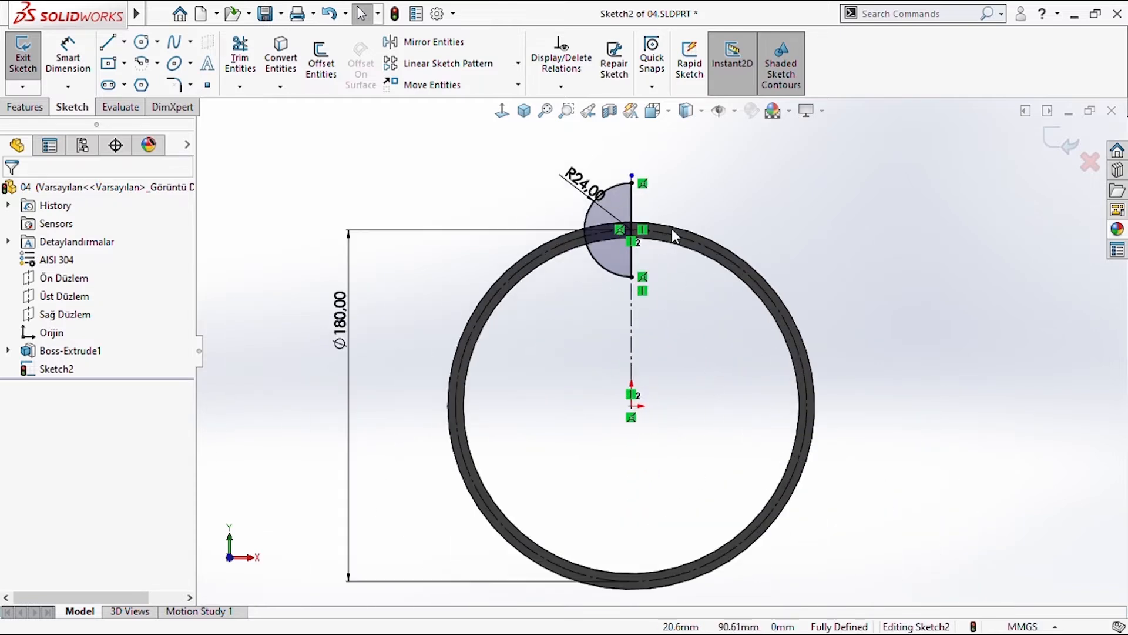
left_click(21, 107)
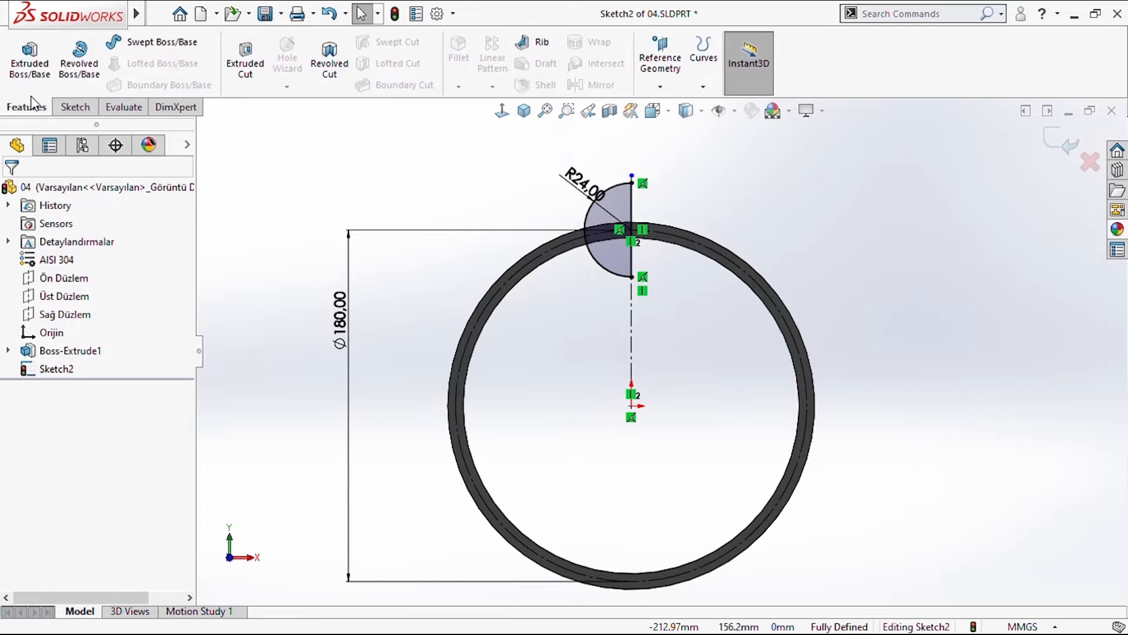
left_click(94, 52)
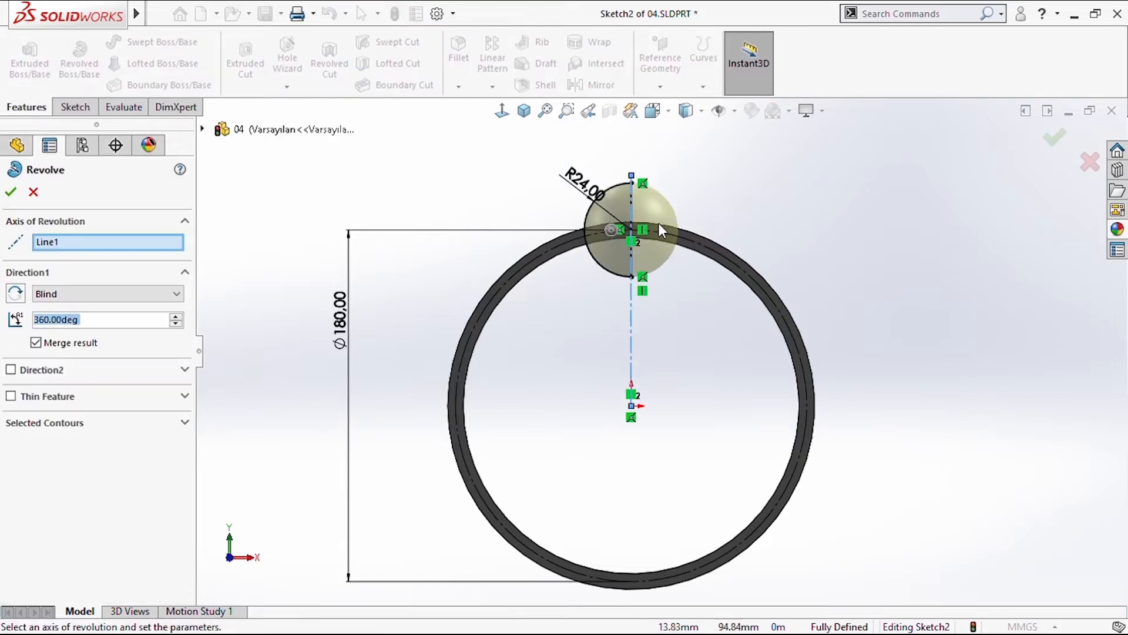
left_click(16, 196)
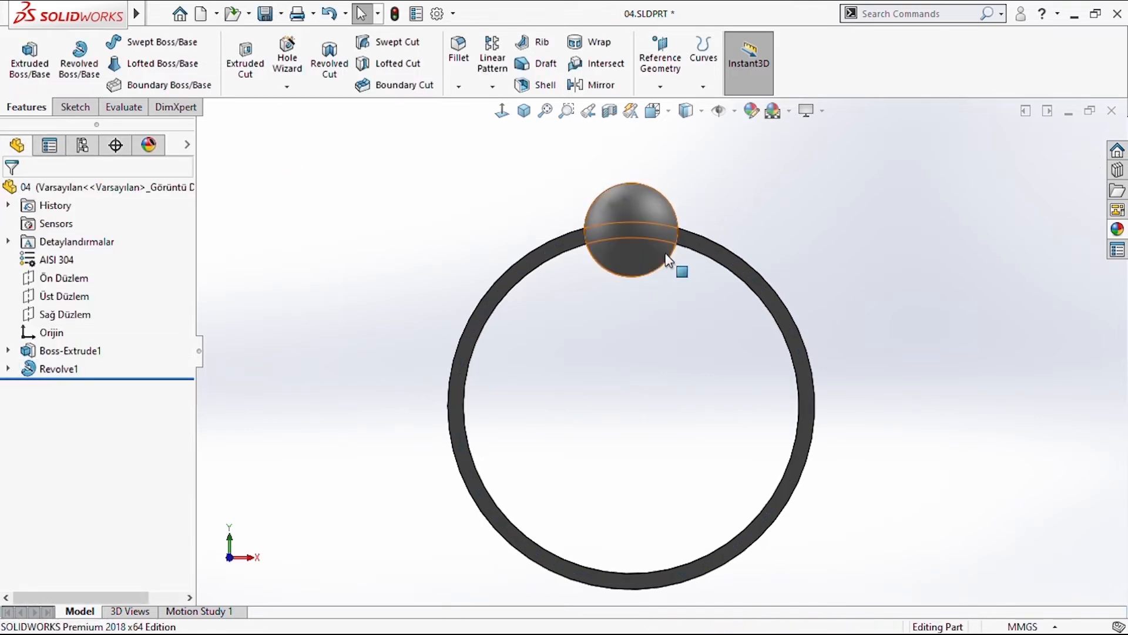
key("ctrl+z")
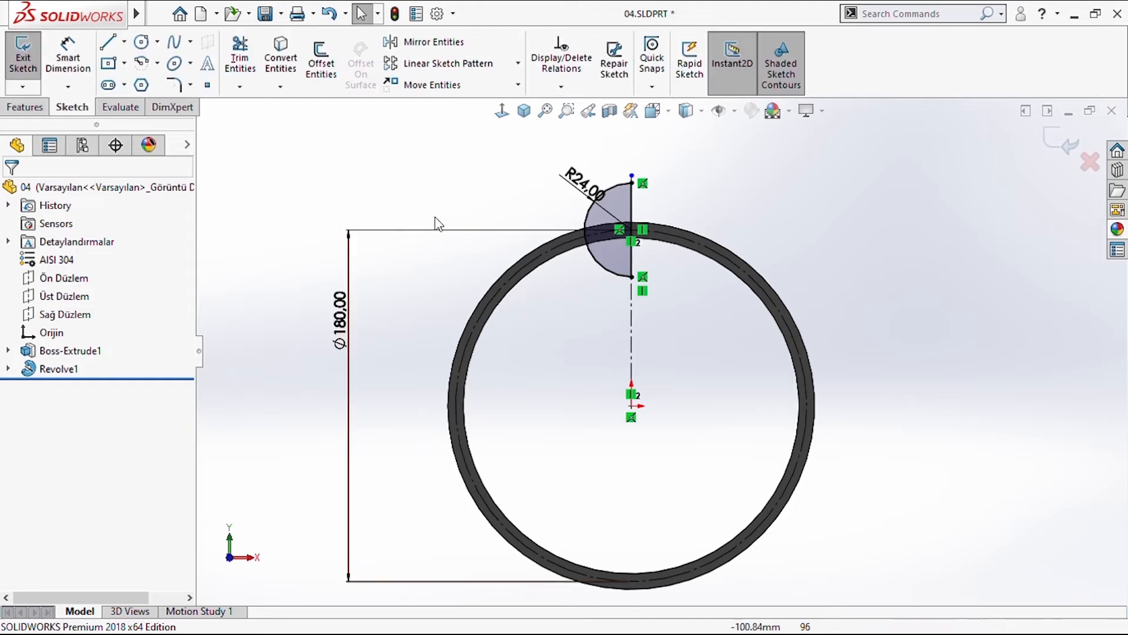
- Cut the ring by revolving the half-circle profile 360 degrees about the vertical construction line
left_click(24, 106)
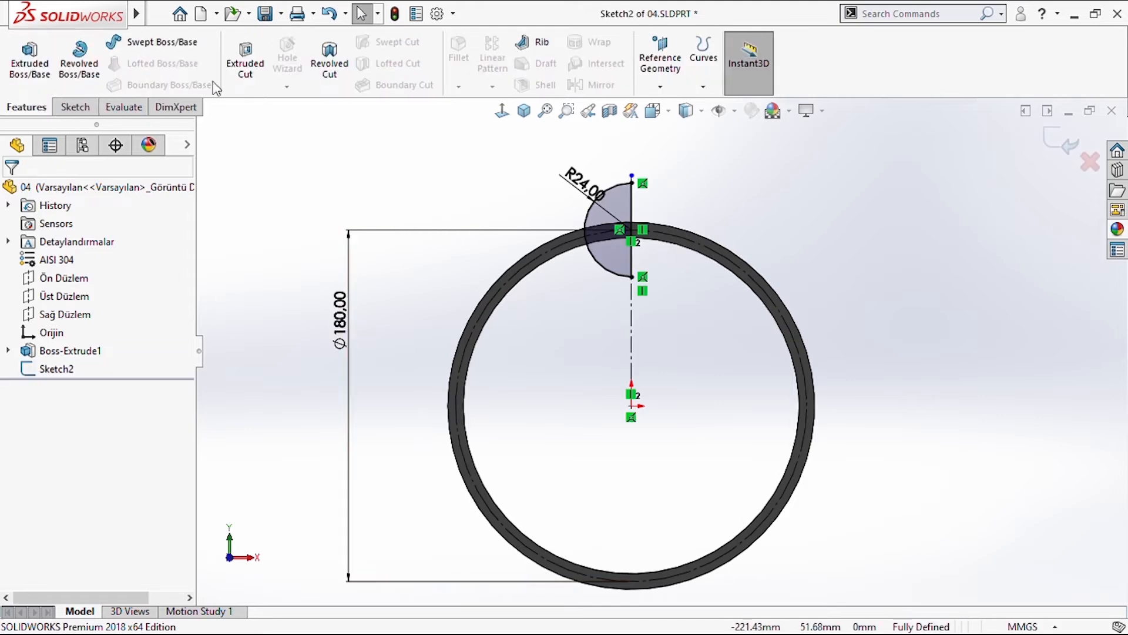
left_click(333, 70)
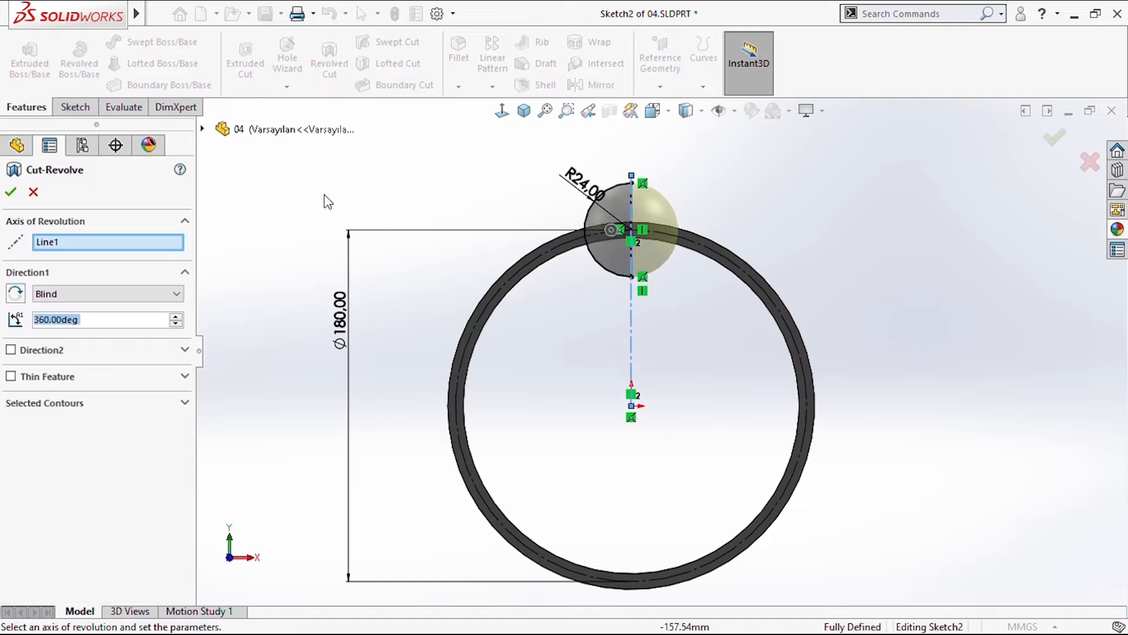
left_click(12, 191)
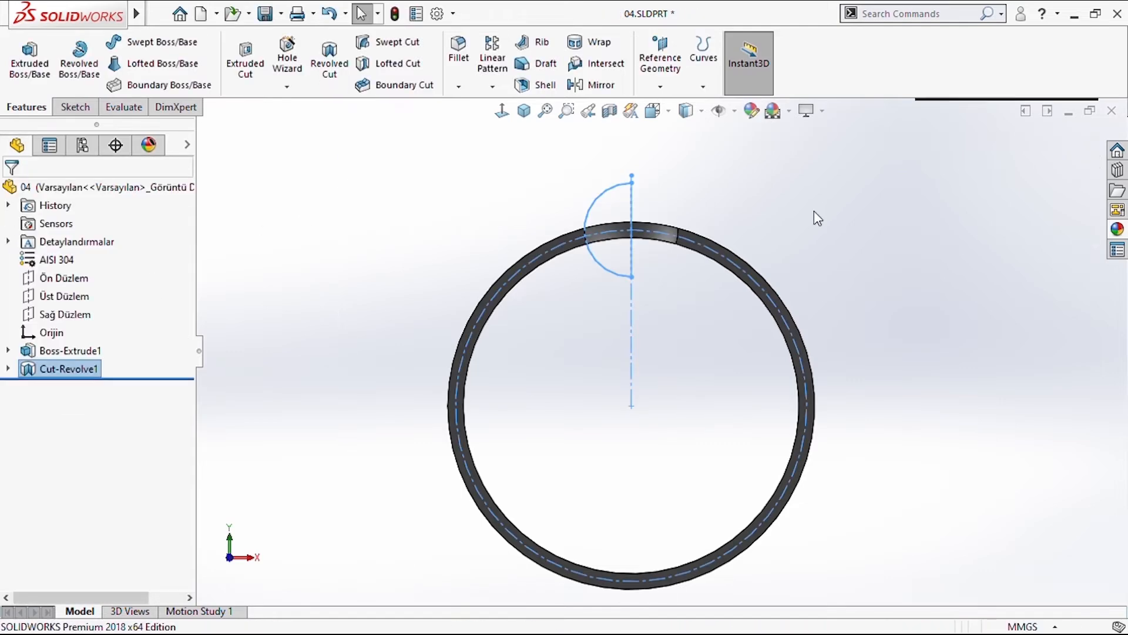
- Fillet the two edges where the ball pocket meets the ring's flat face with a 4.2 mm radius
middle_click_drag(674, 325, 664, 370)
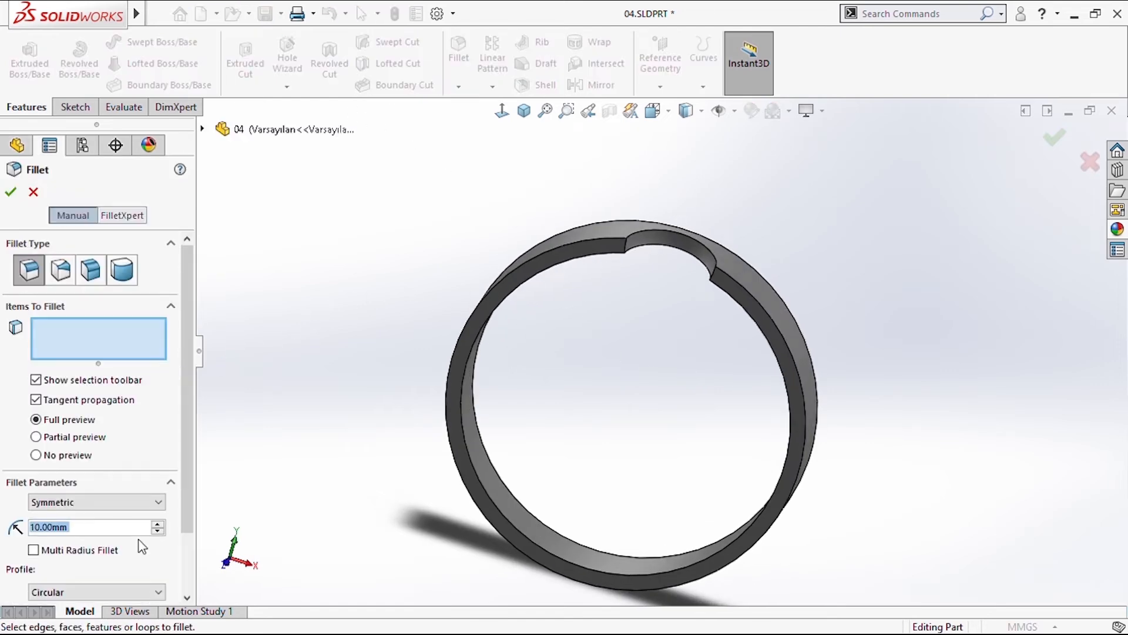
type("4.2")
key("Return")
middle_click_drag(530, 294, 686, 249)
scroll(646, 229, "down", 5)
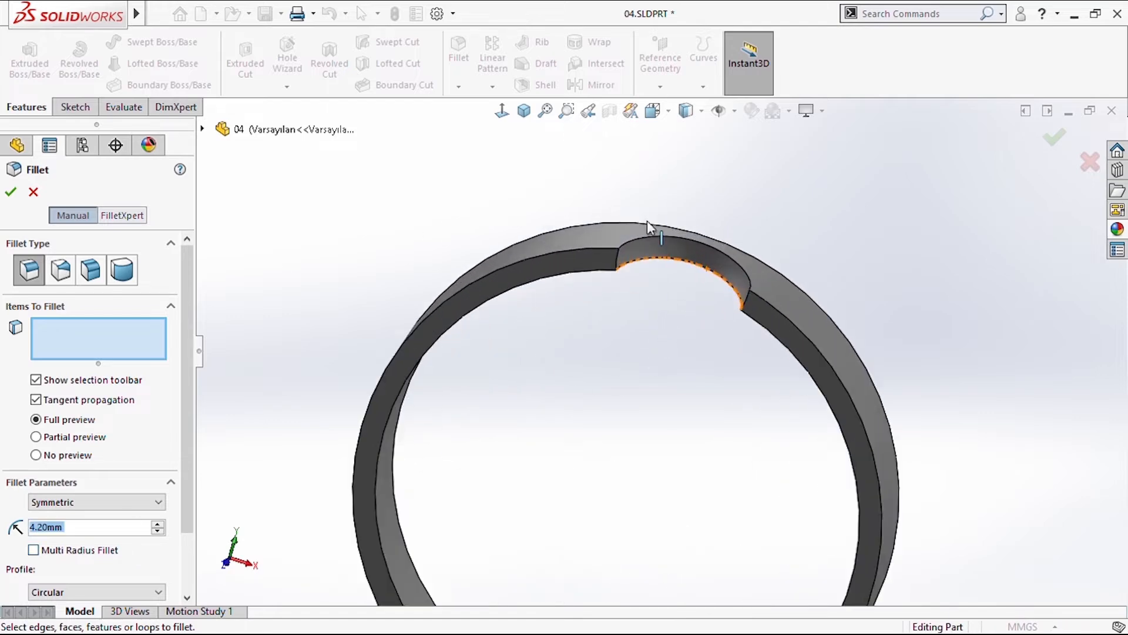
left_click(607, 297)
middle_click_drag(611, 299, 881, 353)
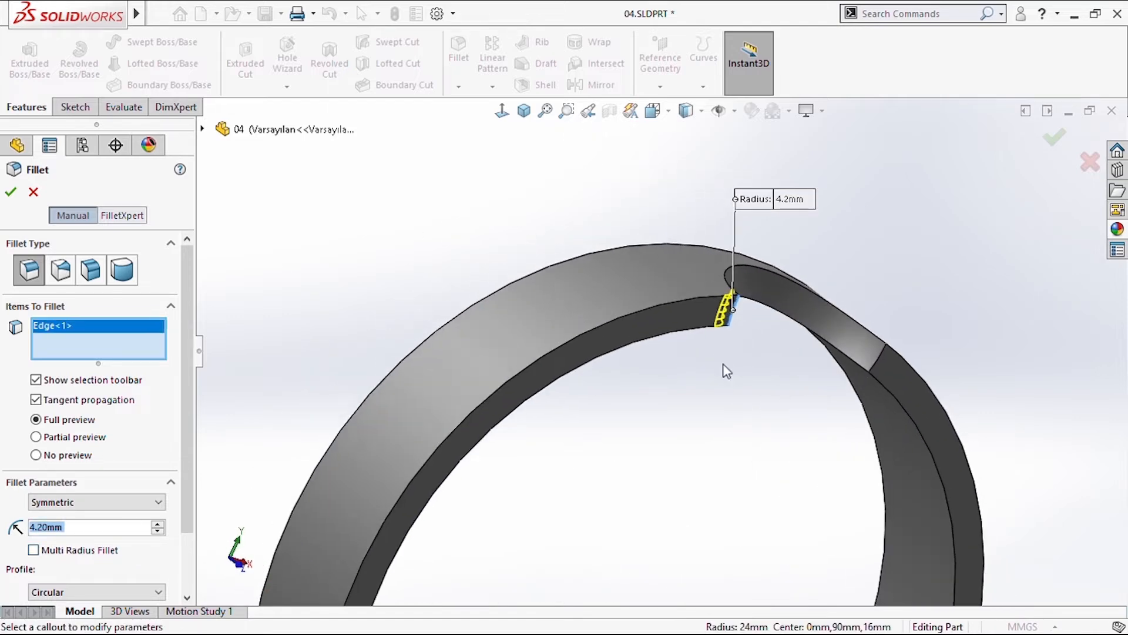
left_click(878, 355)
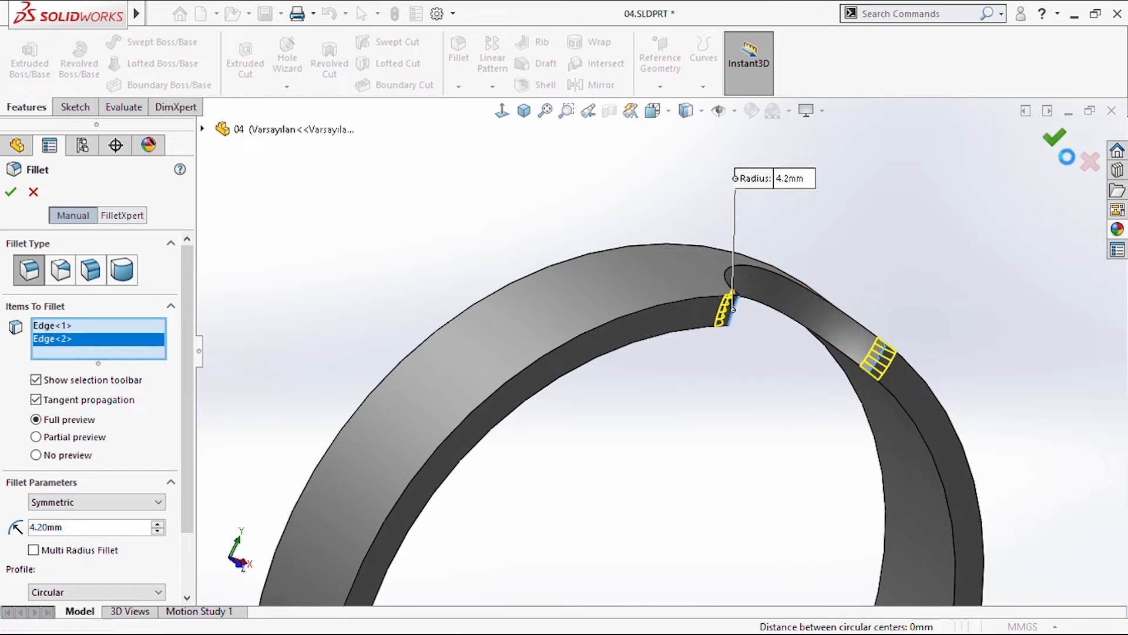
left_click(1055, 137)
- Circular-pattern the revolved pocket cut about the ring's central axis as 8 equally spaced instances over 360 degrees
middle_click_drag(882, 288, 741, 338)
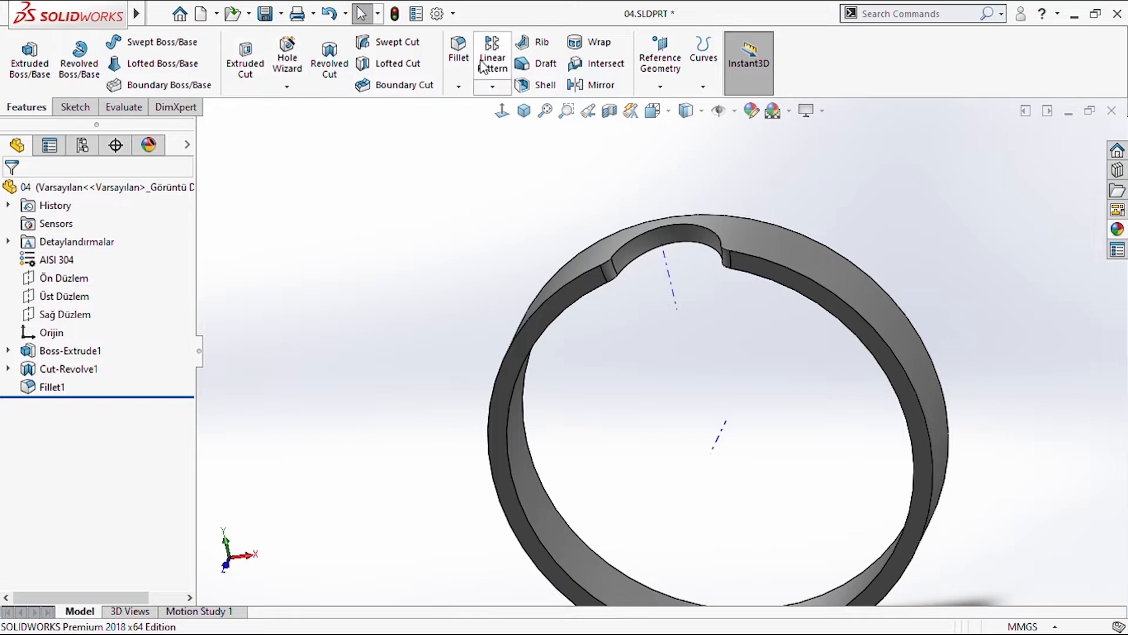
left_click(500, 93)
left_click(503, 127)
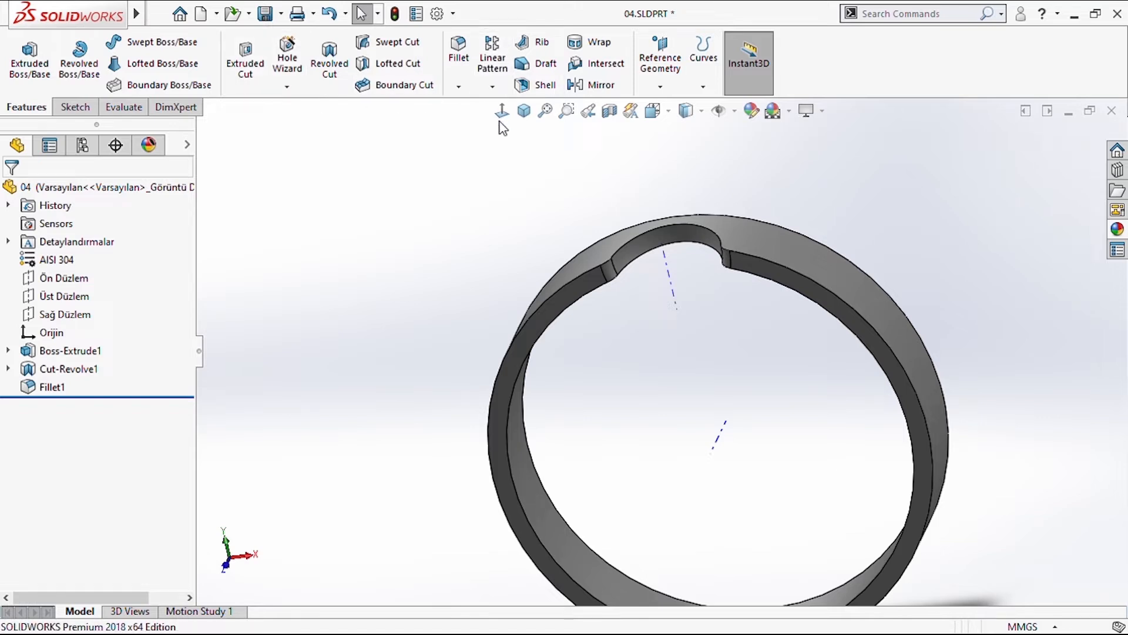
left_click(721, 448)
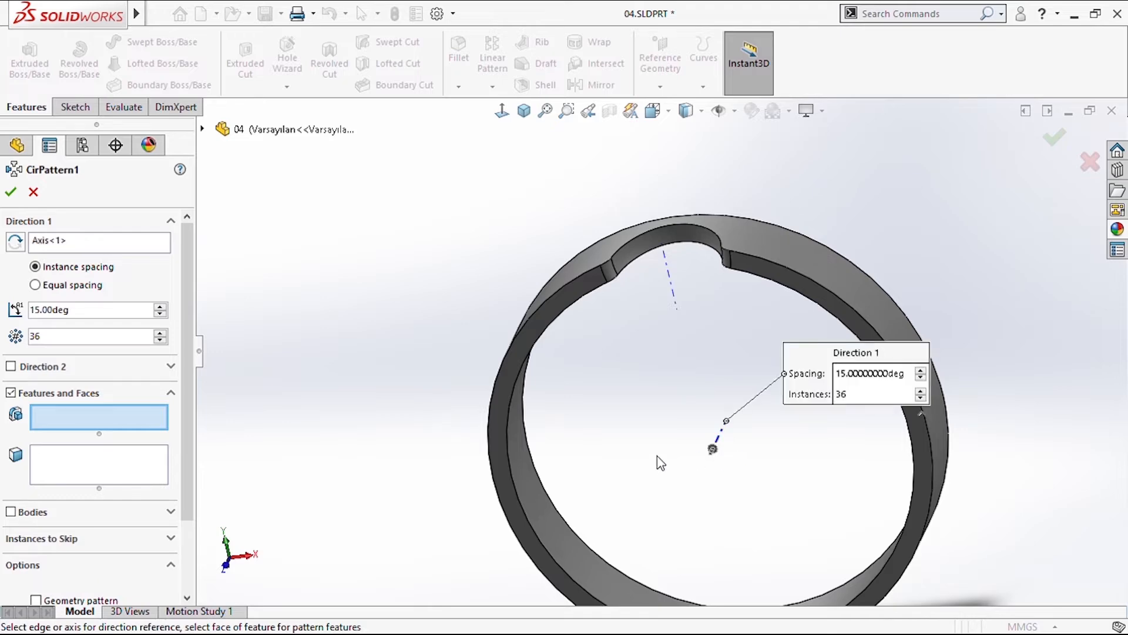
left_click(202, 128)
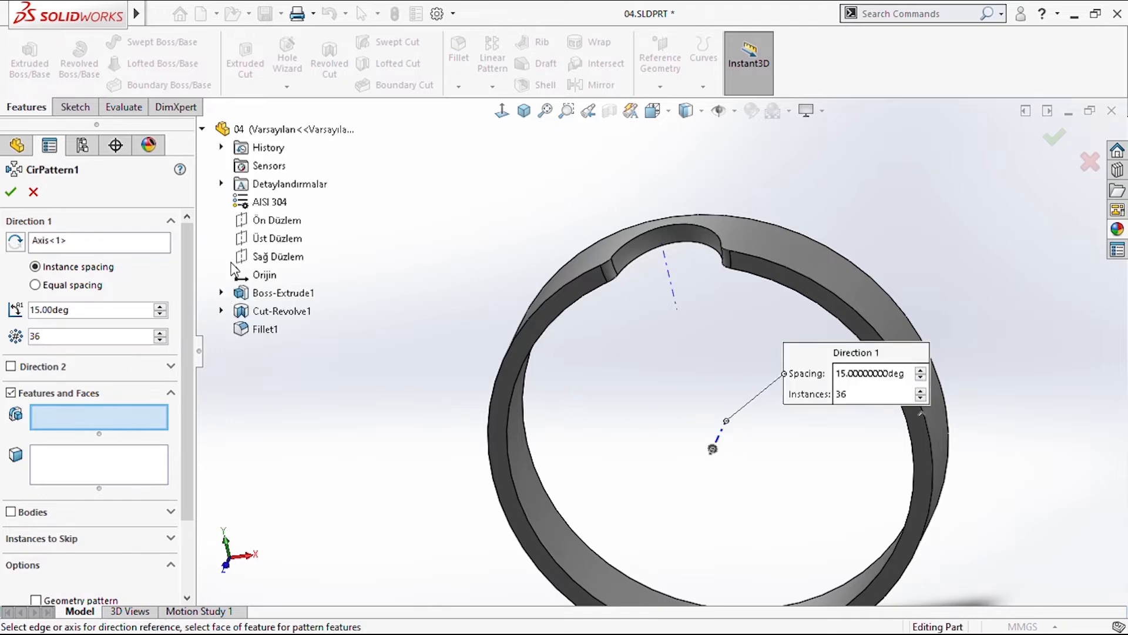
left_click(272, 319)
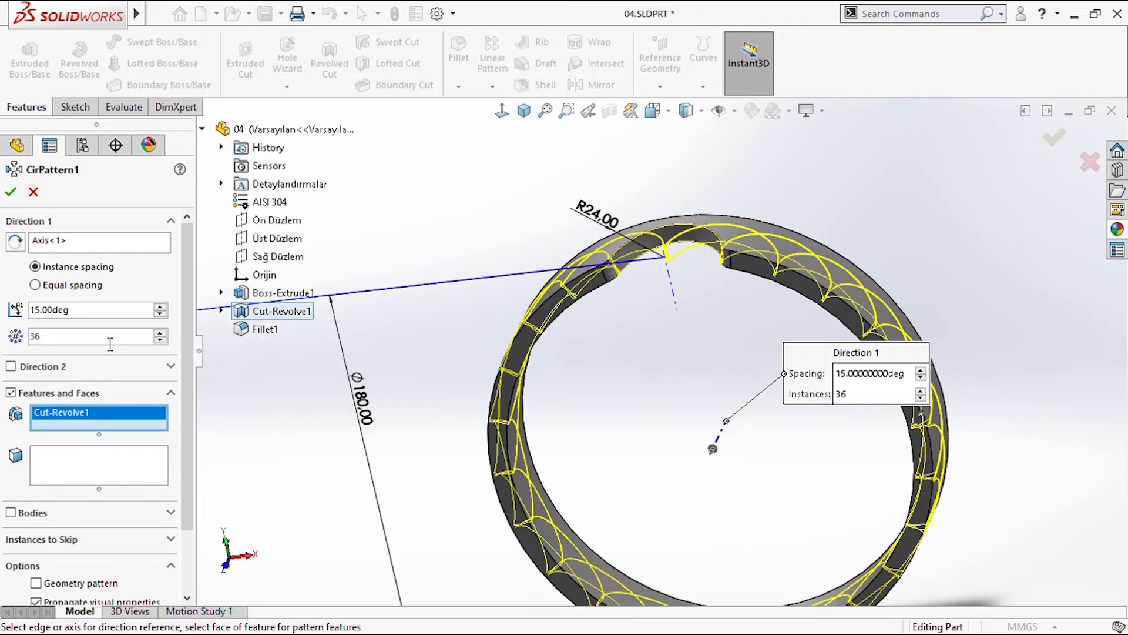
type("8")
key("Return")
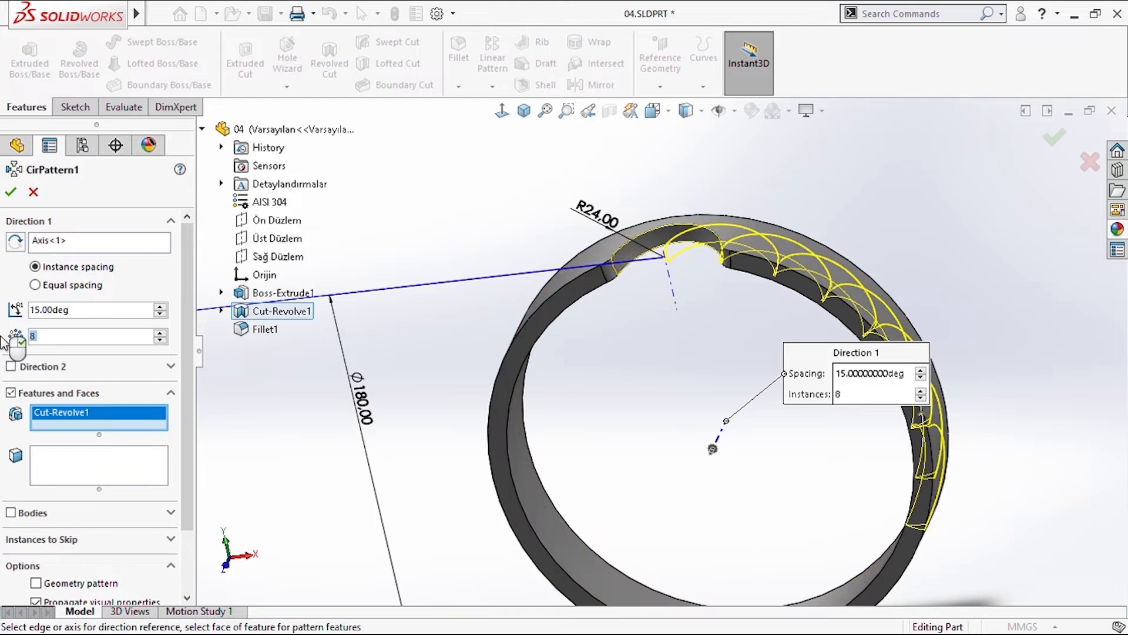
left_click(71, 285)
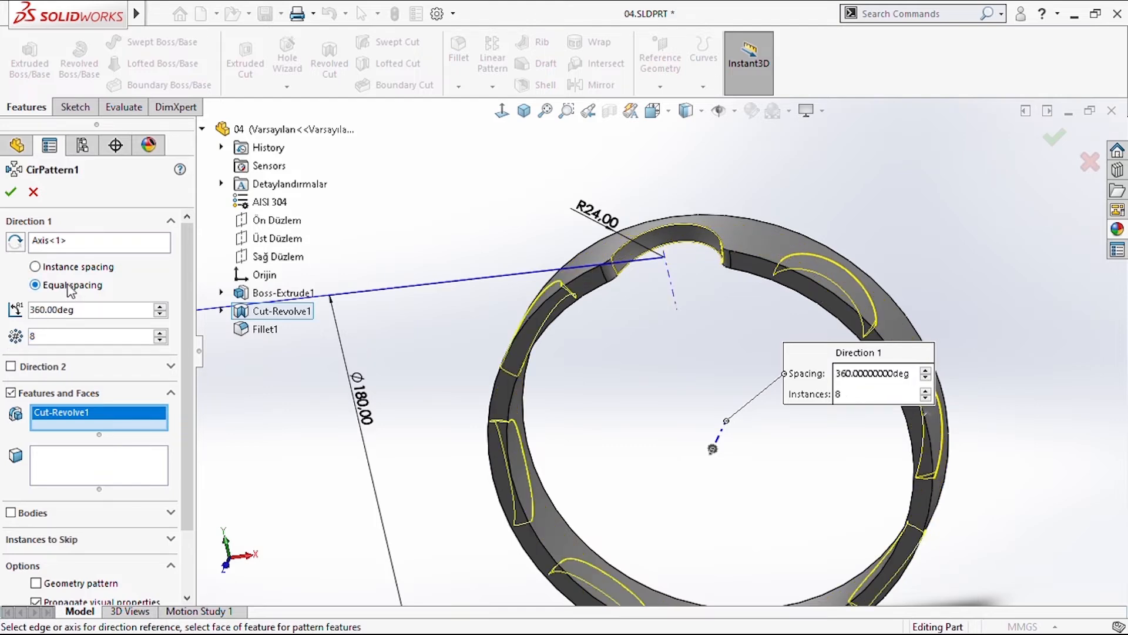
left_click(11, 192)
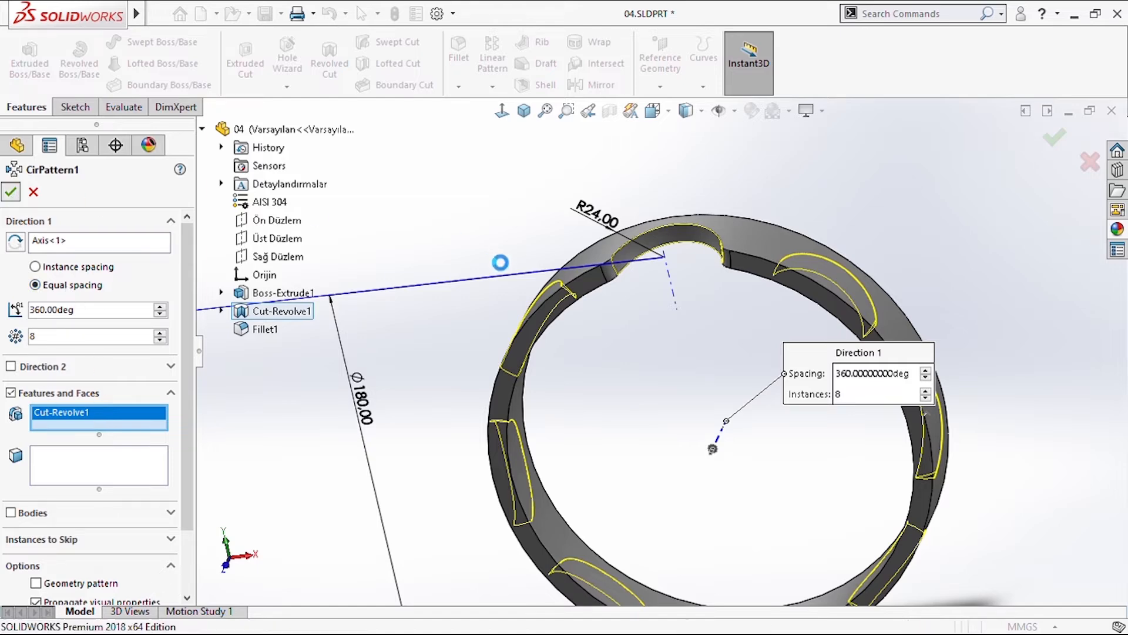
- Shell the ring to a 3 mm thickness, removing its outer and inner cylindrical faces and the flat back face
middle_click_drag(446, 244, 729, 454)
scroll(728, 470, "up", 4)
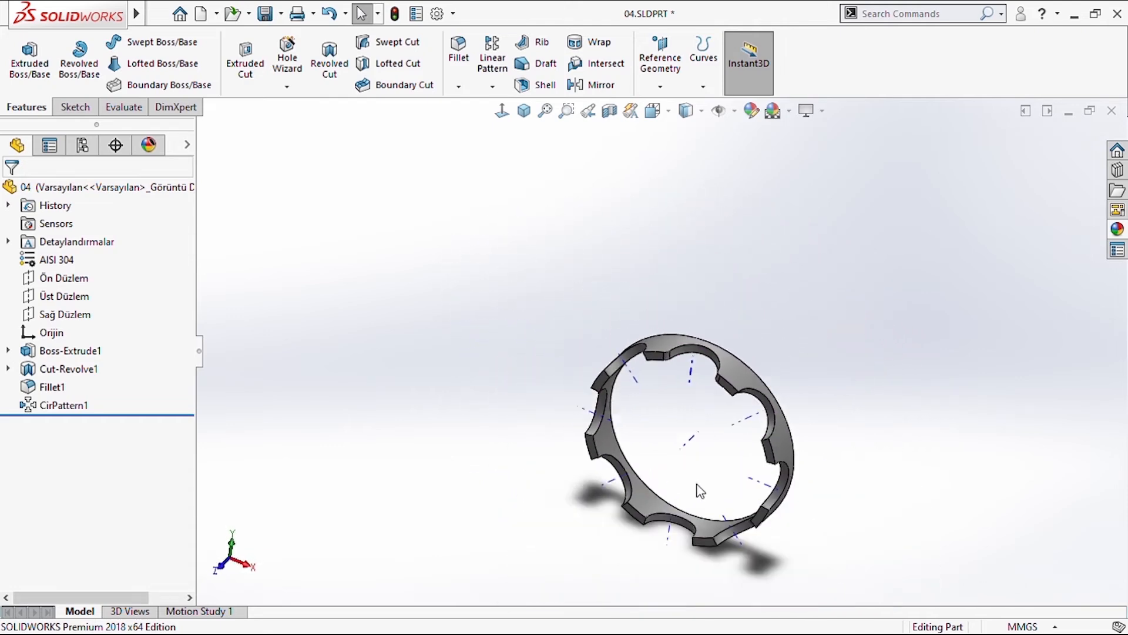
scroll(689, 481, "down", 3)
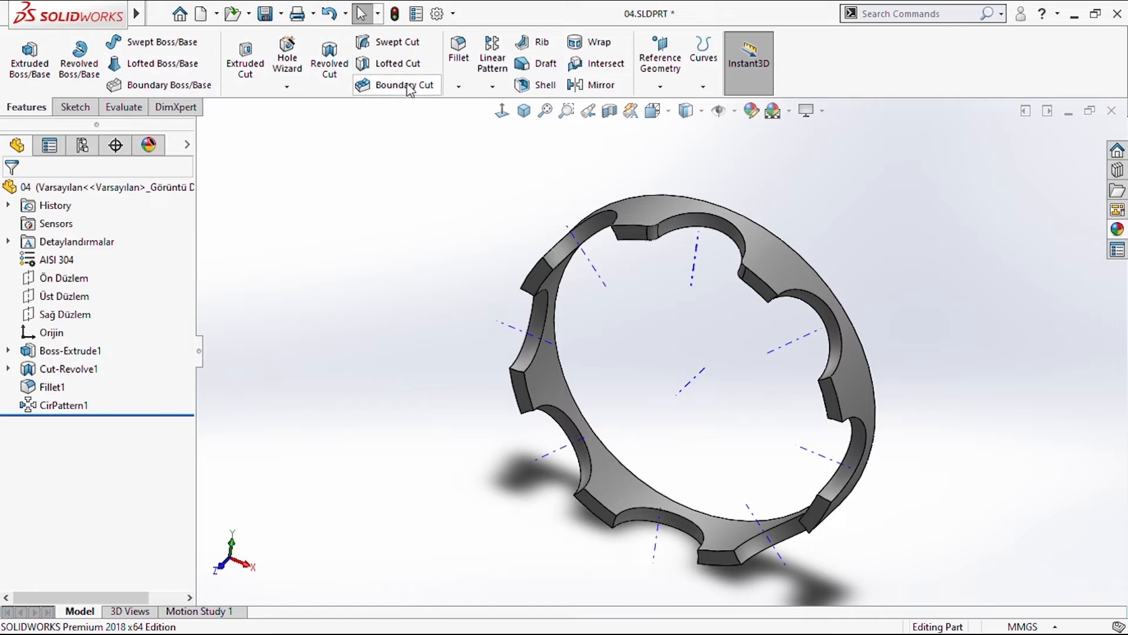
left_click(537, 84)
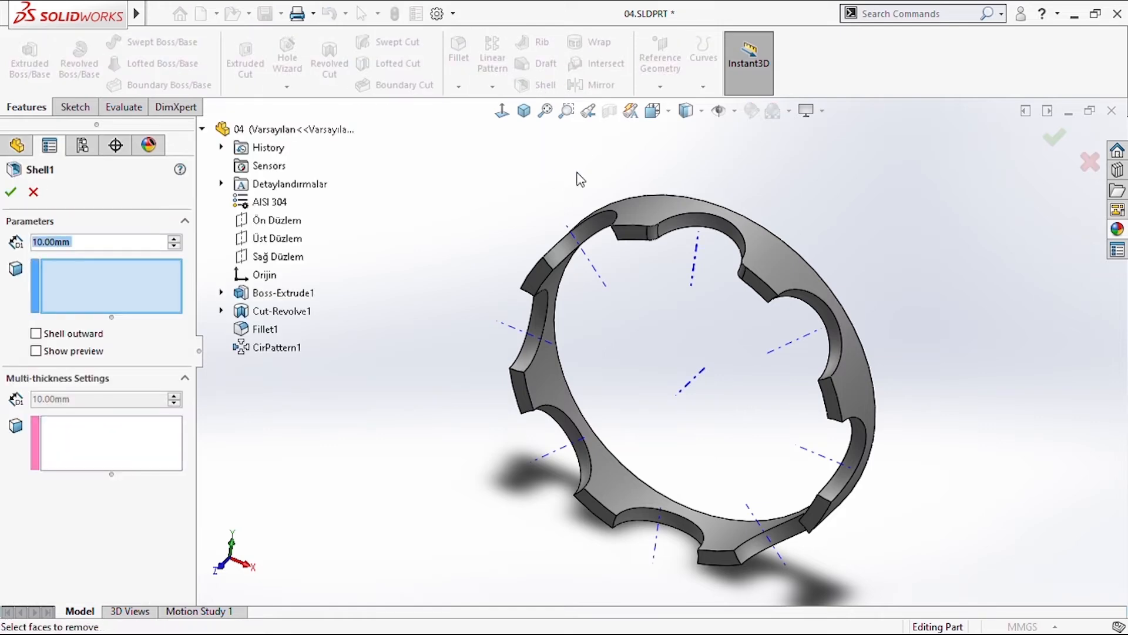
left_click(658, 211)
mouse_move(658, 212)
middle_mouse_down()
mouse_move(699, 218)
mouse_move(643, 209)
middle_mouse_up()
left_click(651, 199)
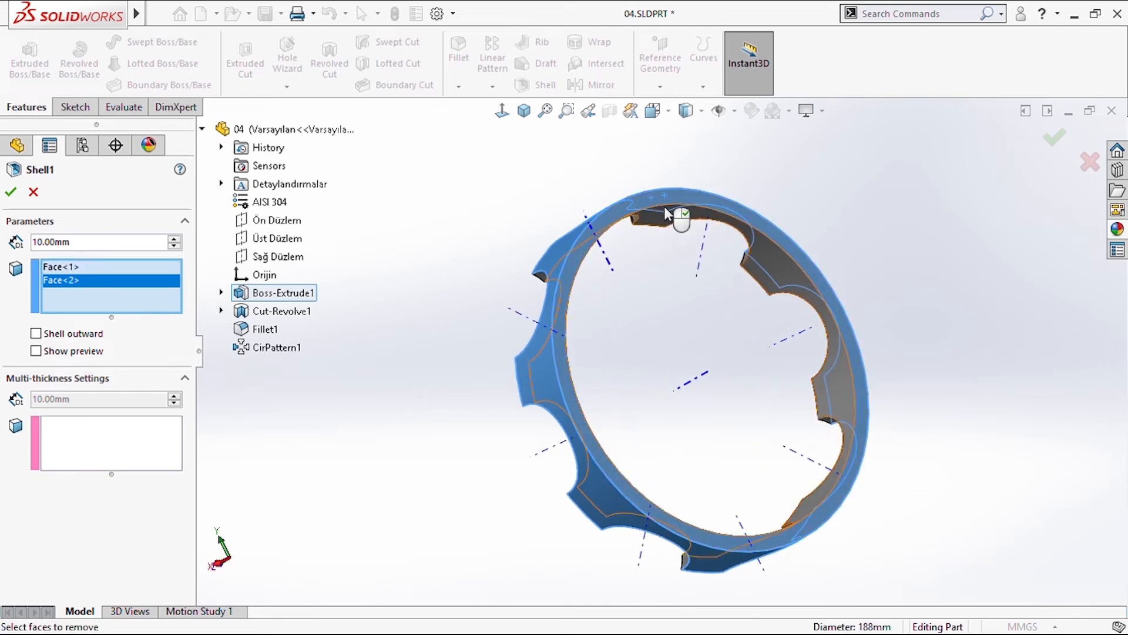
left_click(768, 263)
middle_click_drag(727, 323, 799, 325)
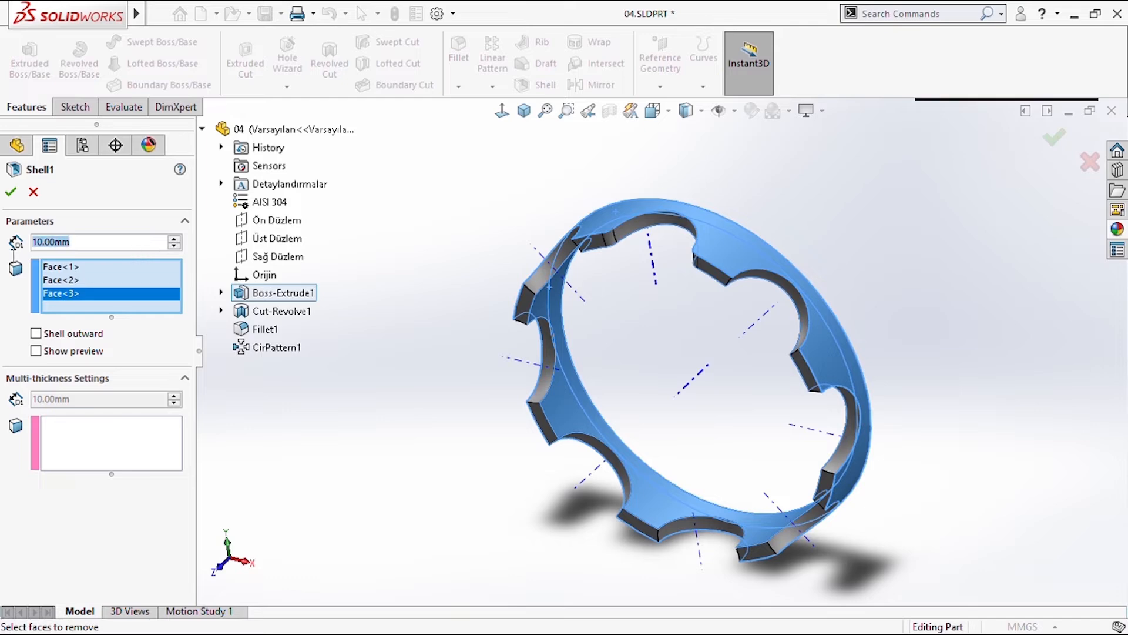
type("3")
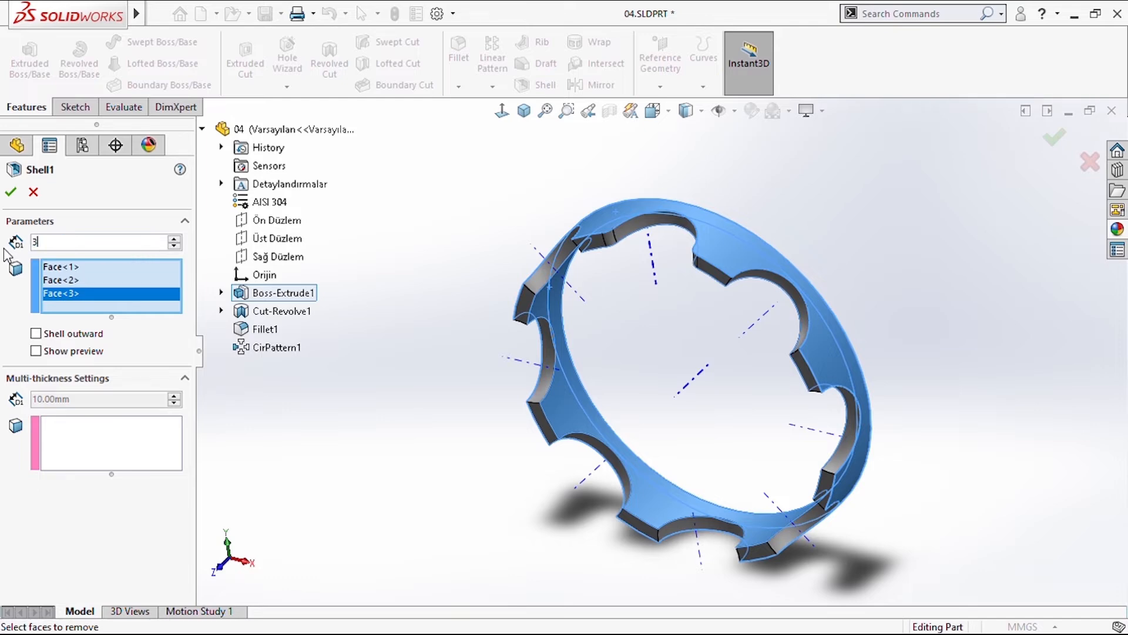
left_click(11, 193)
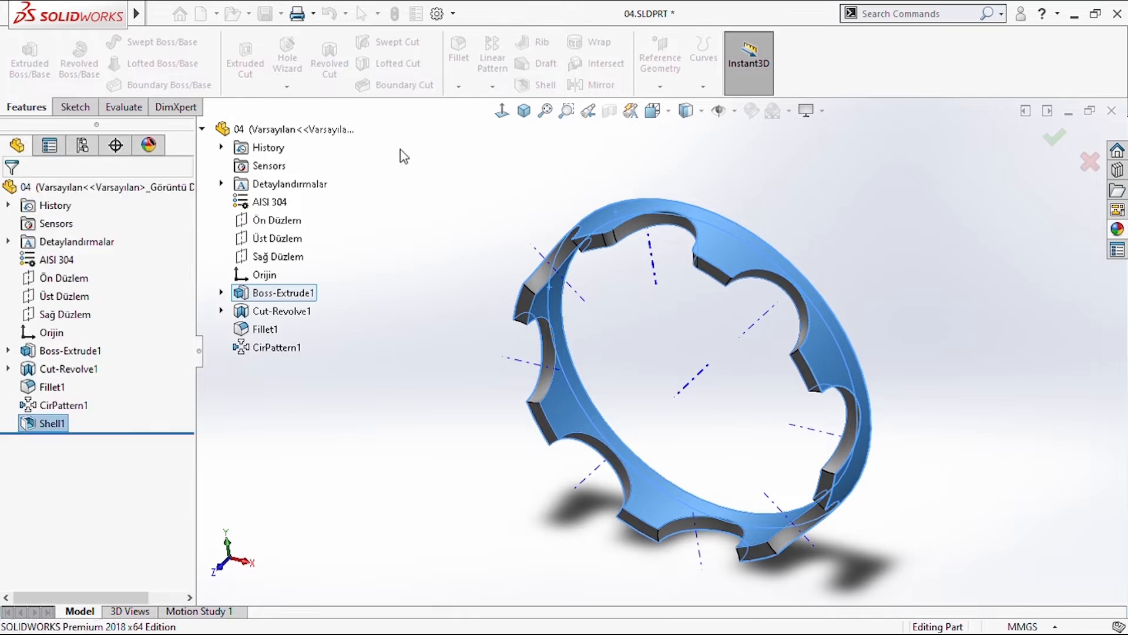
- Start a sketch on the flat face between two pockets and draw a construction line about 89.7 mm long from the origin onto that face
middle_click_drag(559, 214, 627, 267)
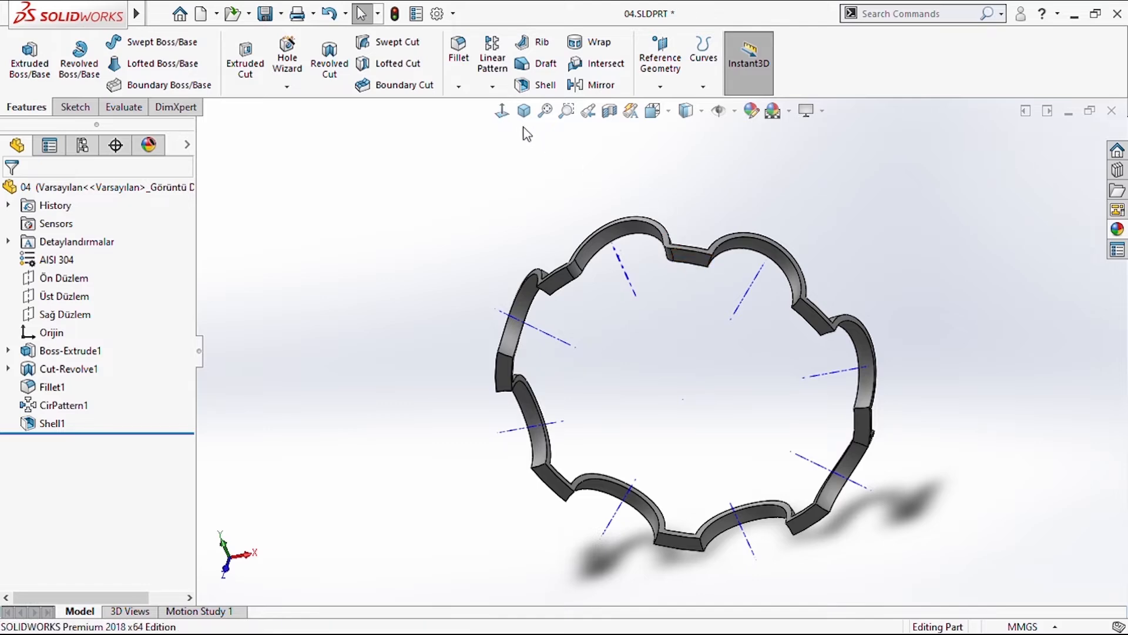
left_click(502, 111)
left_click(764, 213)
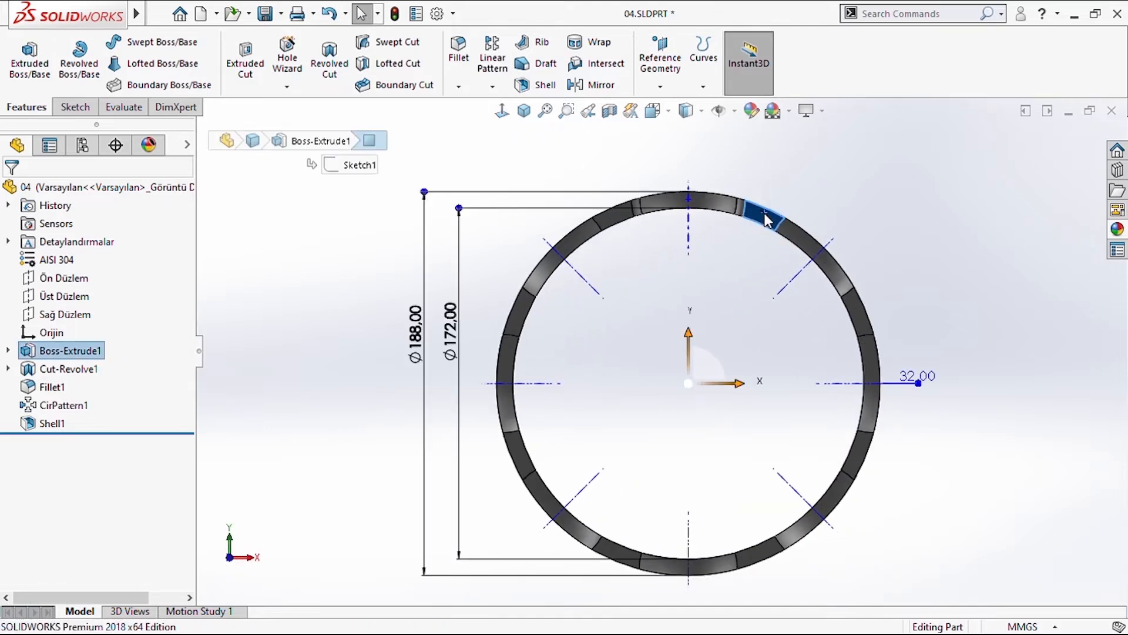
left_click(835, 165)
left_click(834, 213)
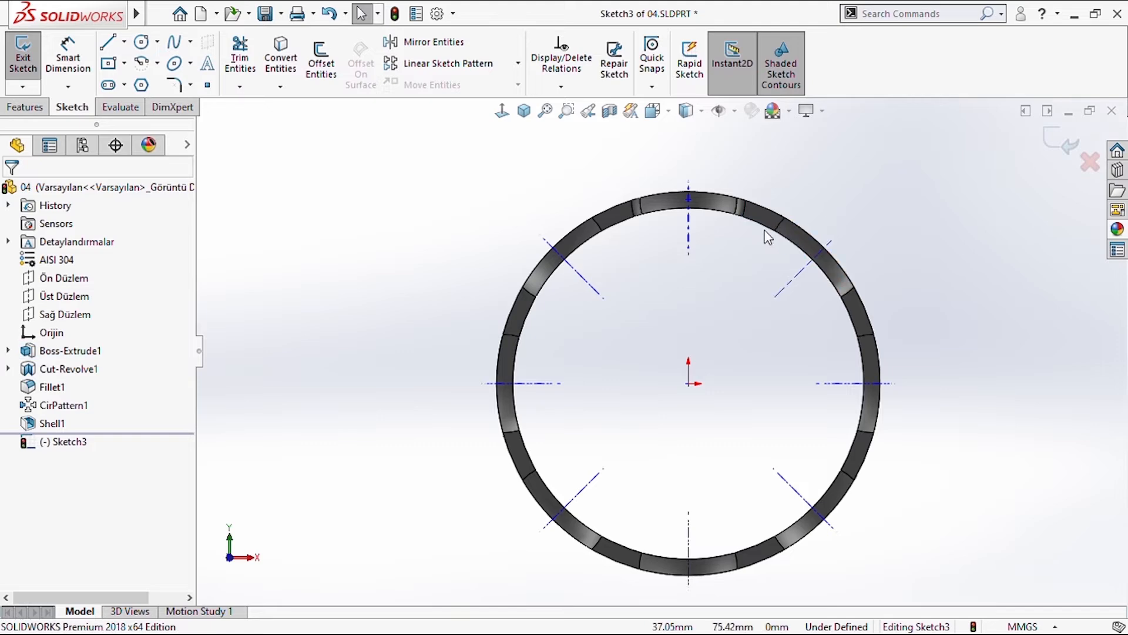
scroll(763, 232, "down", 2)
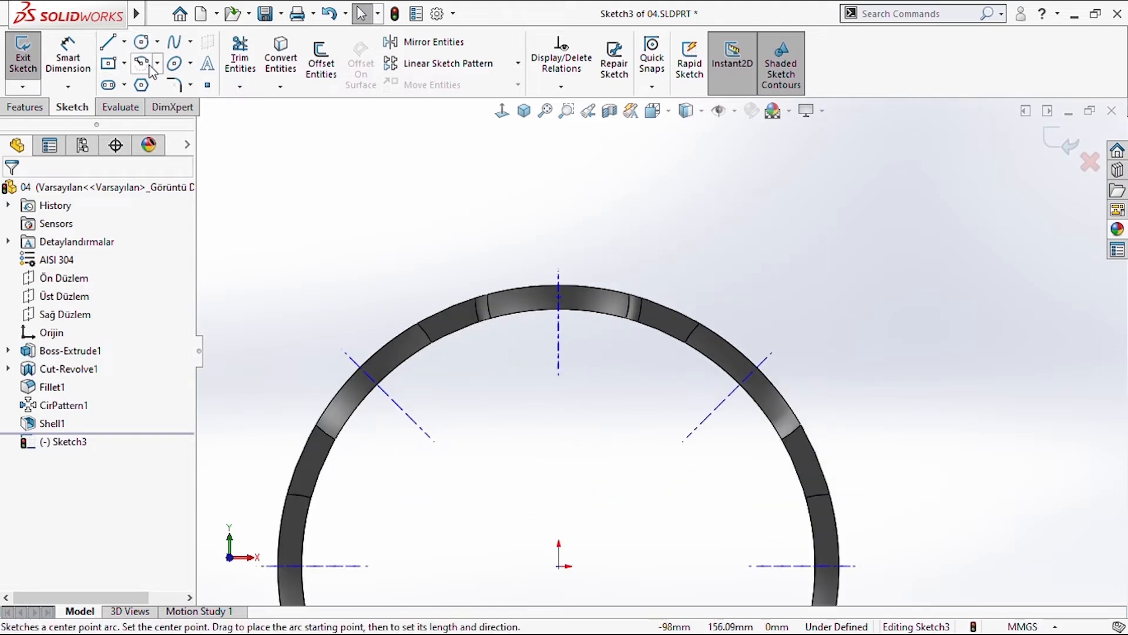
left_click(126, 47)
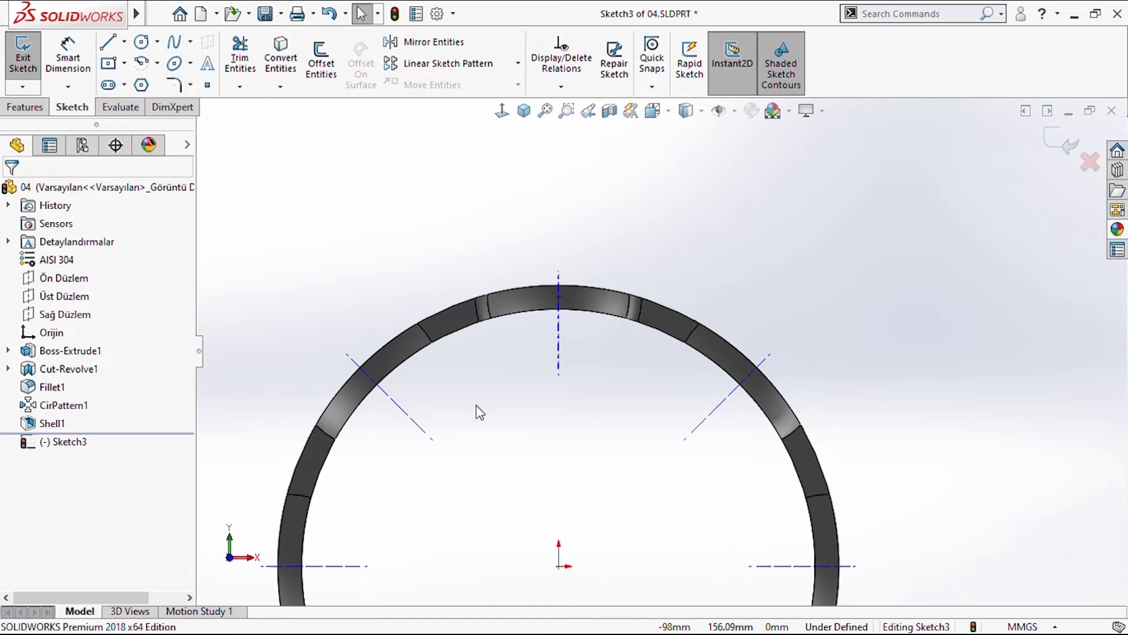
left_click(559, 566)
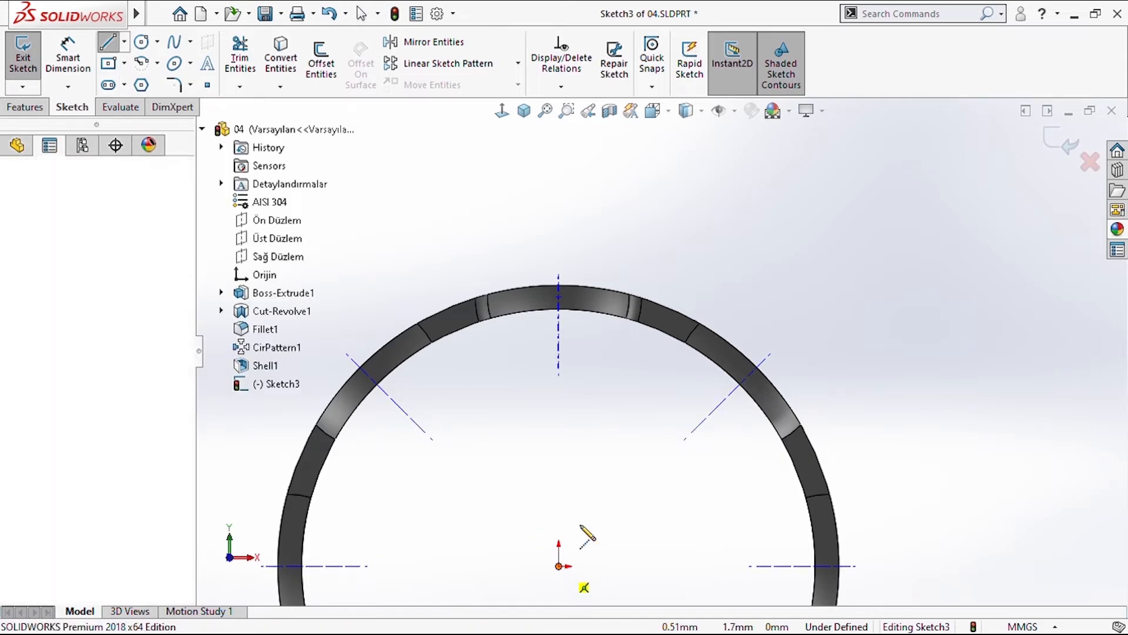
left_click(666, 320)
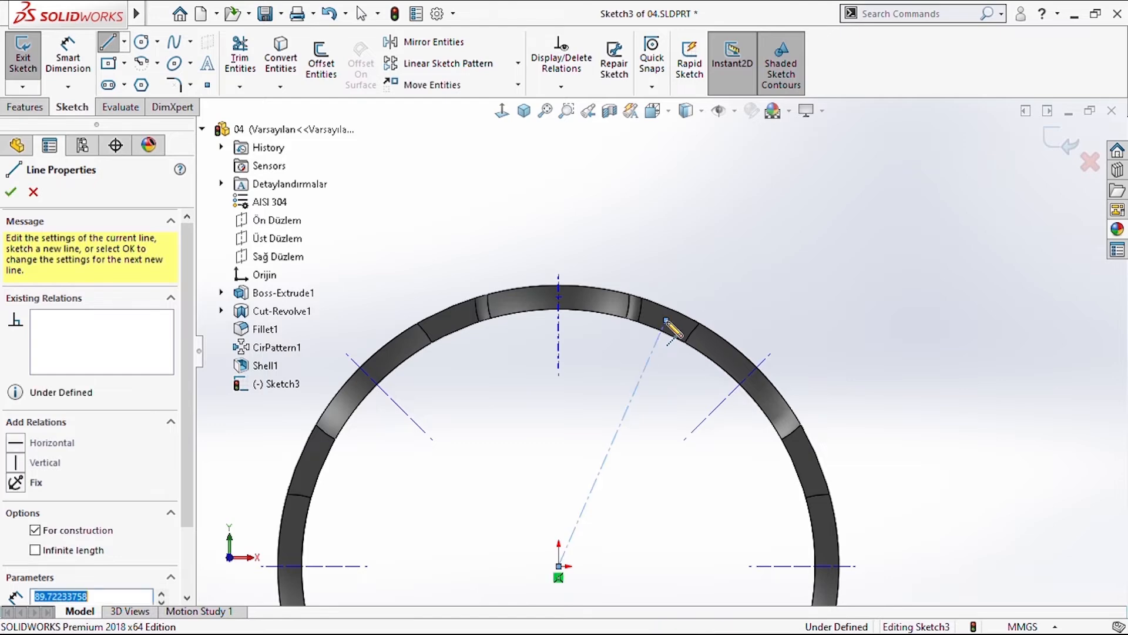
key("Escape")
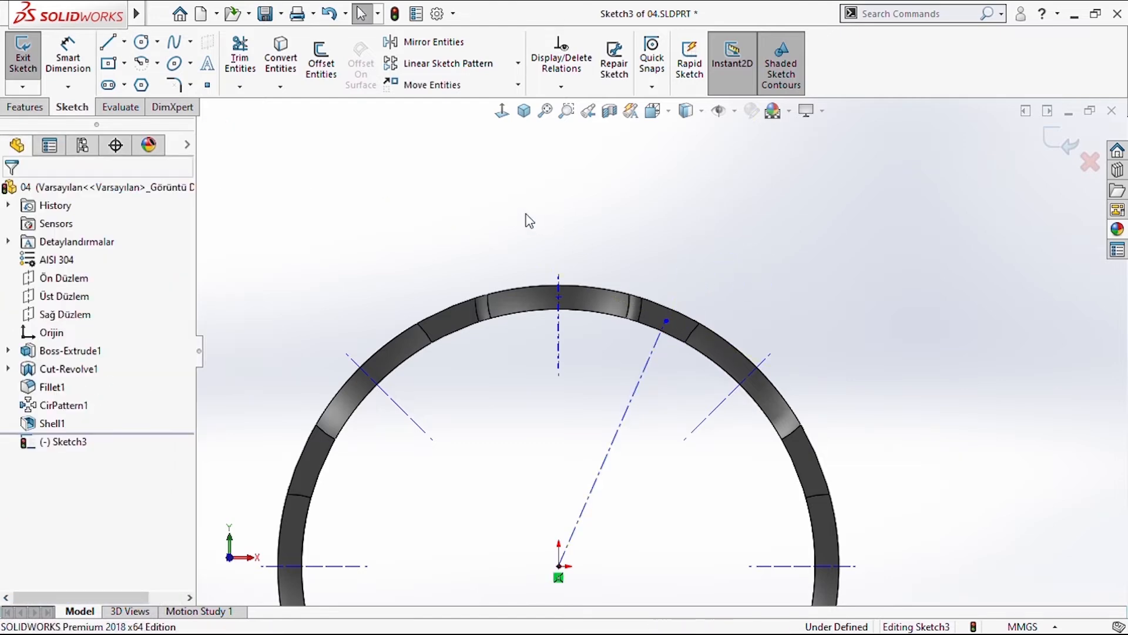
- Dimension the slanted construction line's length to 90 mm
left_click(68, 59)
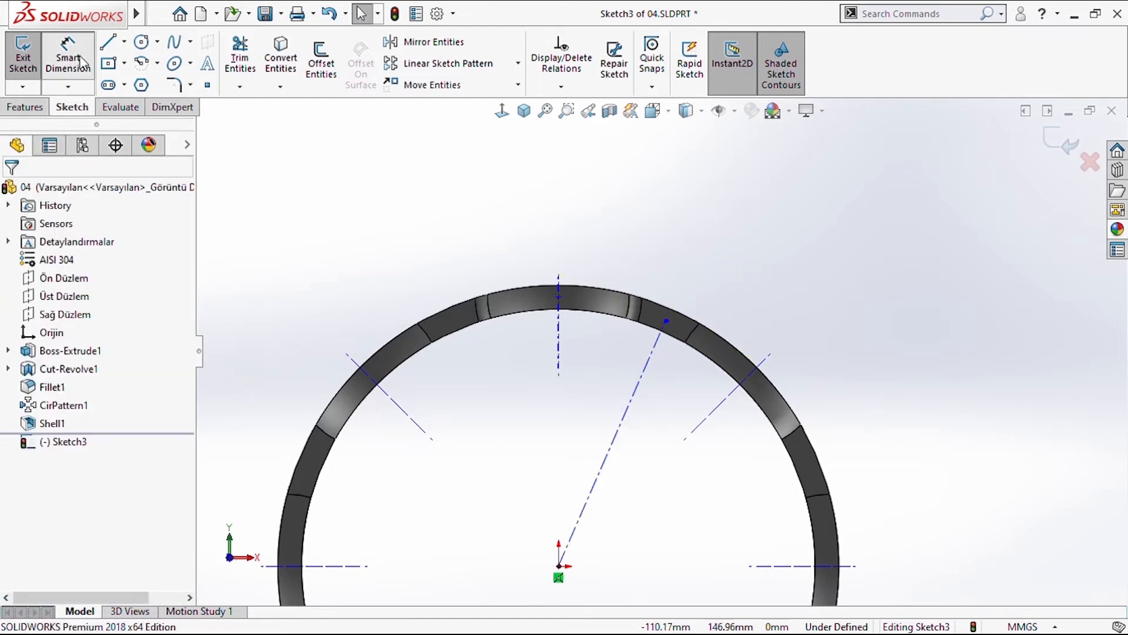
left_click(624, 440)
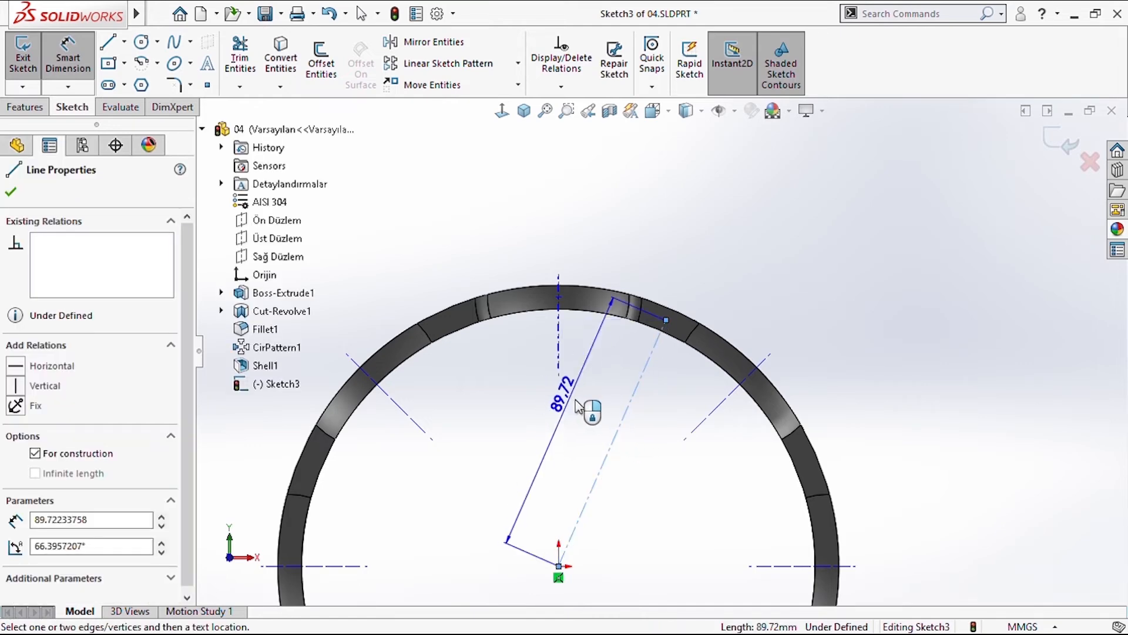
left_click(581, 406)
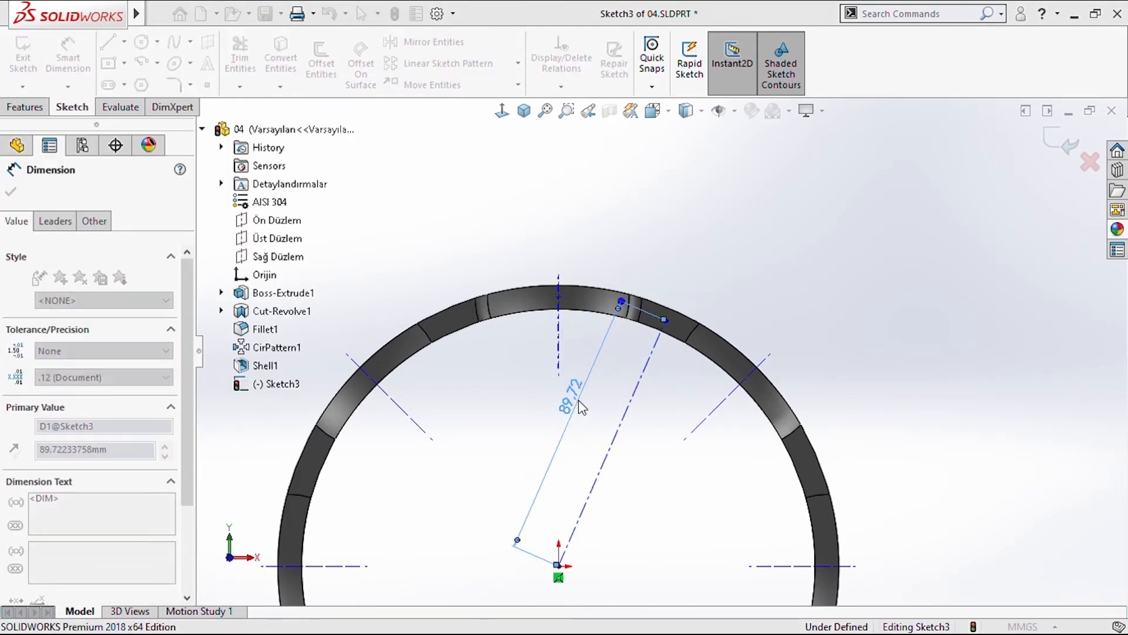
type("90")
key("Return")
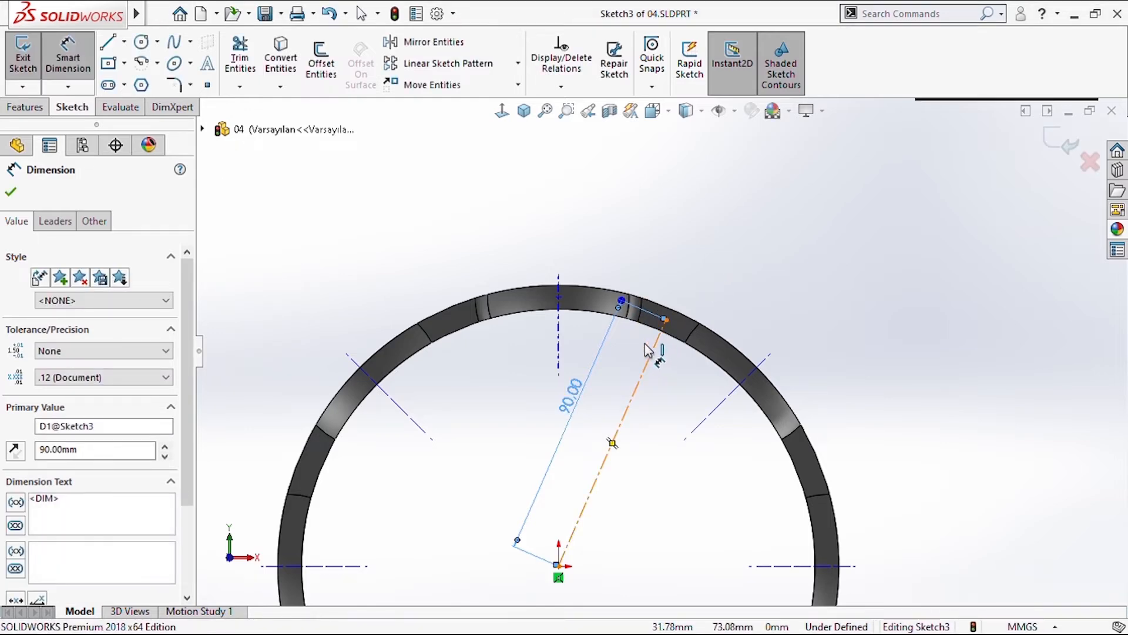
- Dimension the angle between the construction line and the top pocket's vertical axis to 22.5 degrees
left_click(654, 356)
left_click(614, 317)
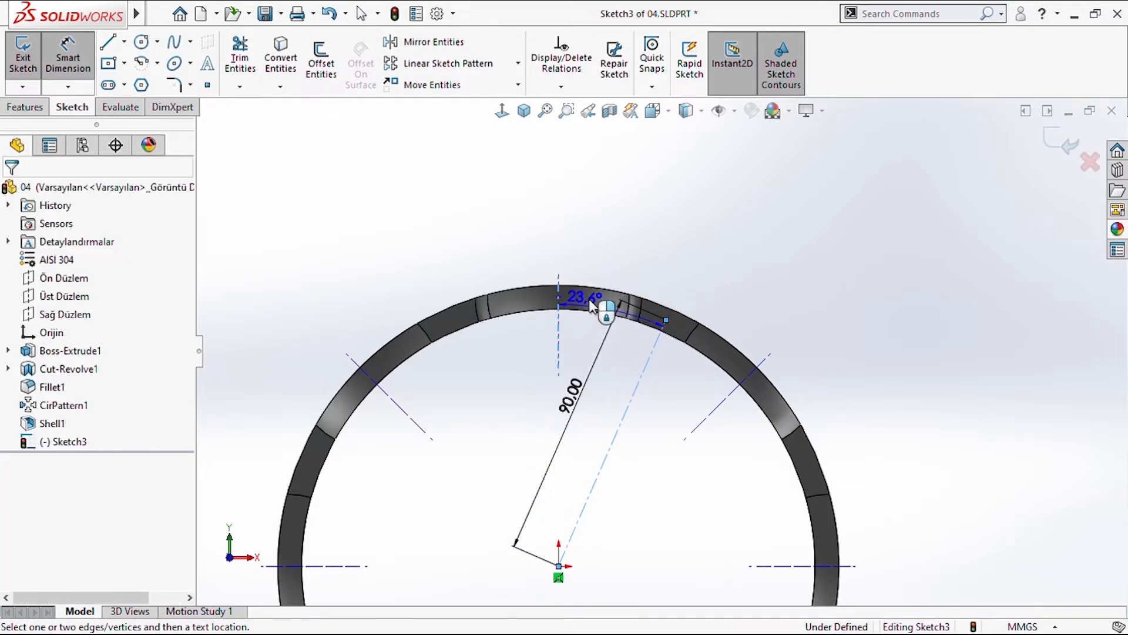
left_click(627, 241)
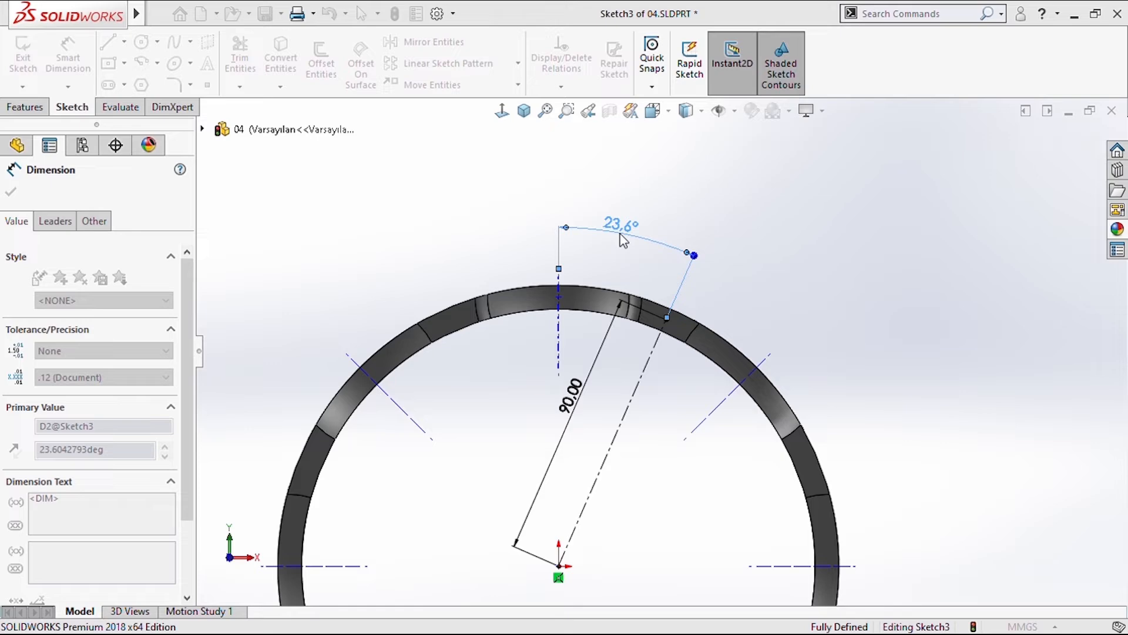
type("22.5")
key("Return")
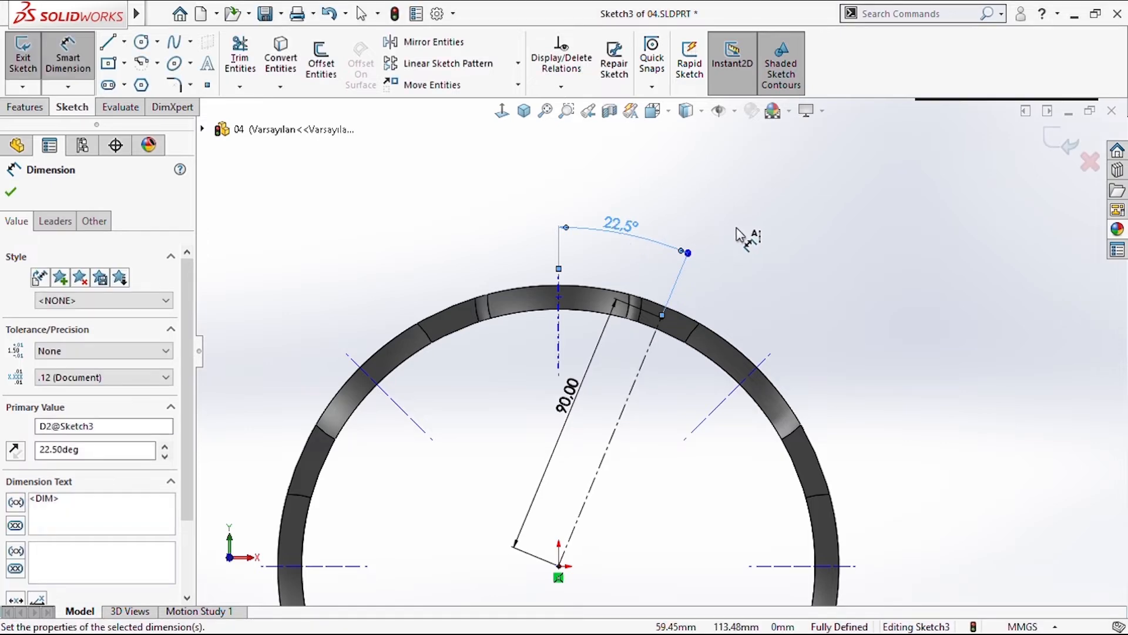
key("Escape")
scroll(664, 362, "down", 5)
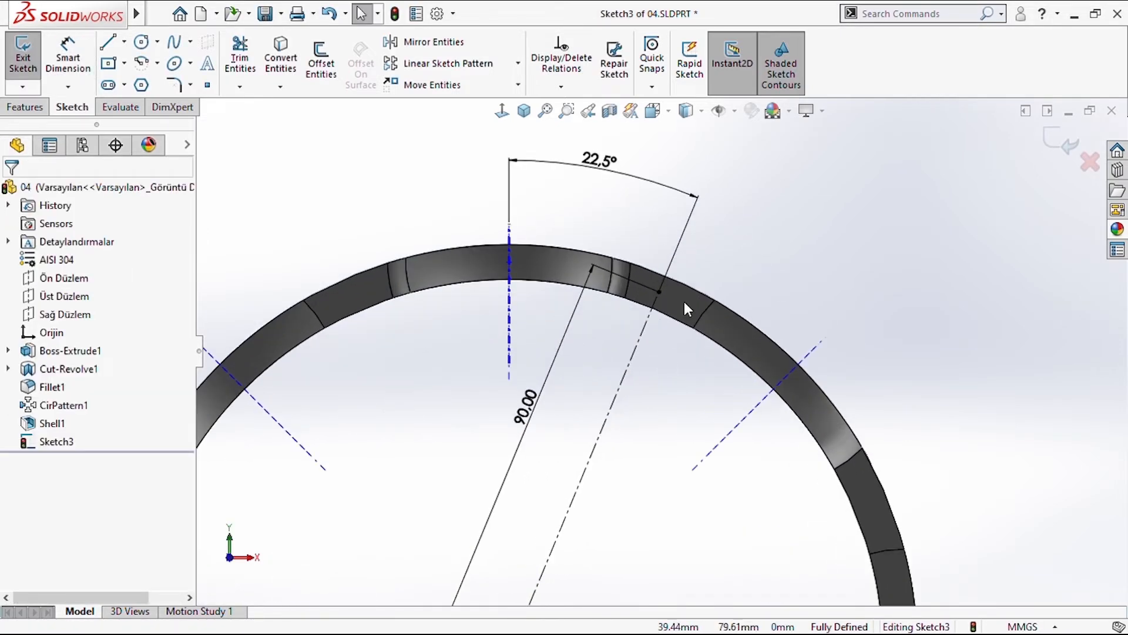
- Draw a circle about 5.26 mm in diameter centred on the outer endpoint of the slanted construction line
left_click(142, 47)
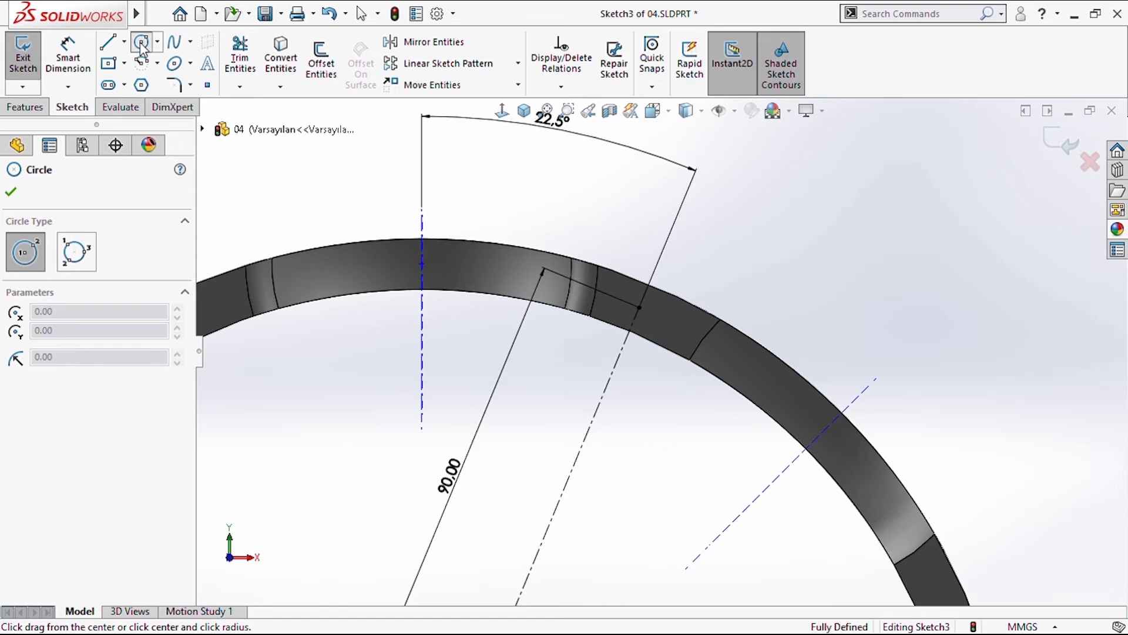
left_click(639, 308)
left_click(650, 322)
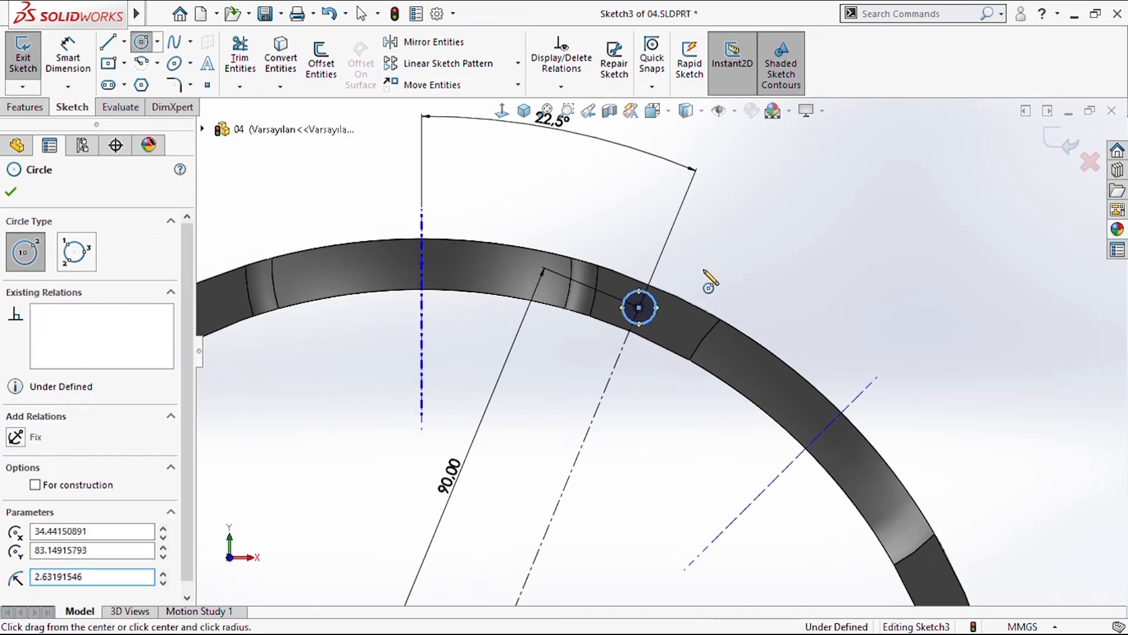
key("Escape")
- Dimension the small circle's diameter to 4 mm
left_click(26, 106)
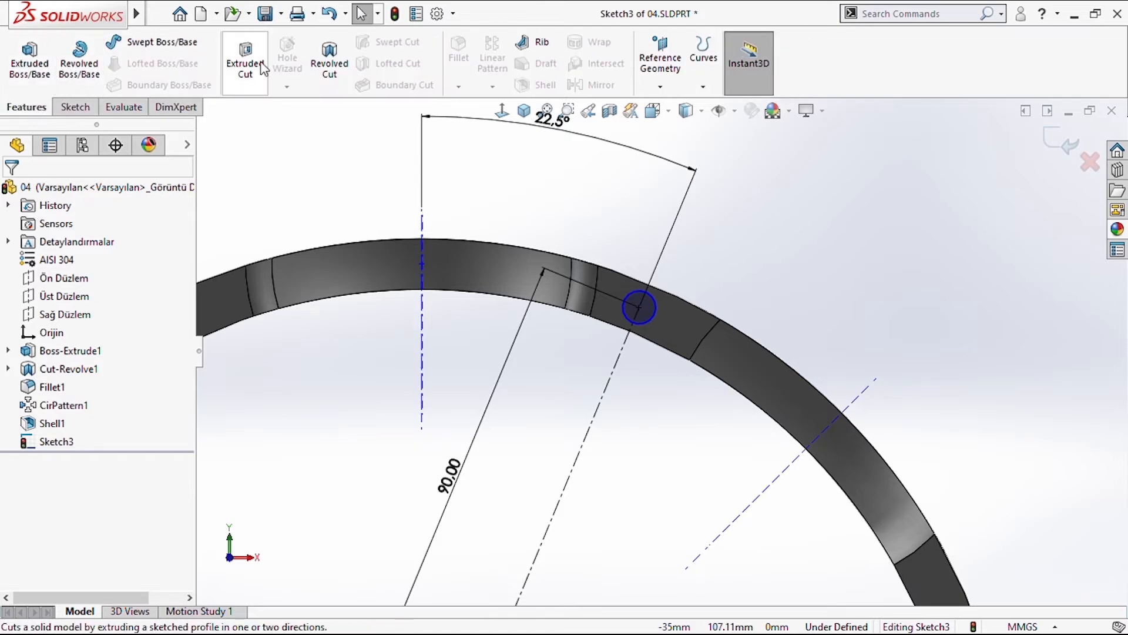
left_click(75, 107)
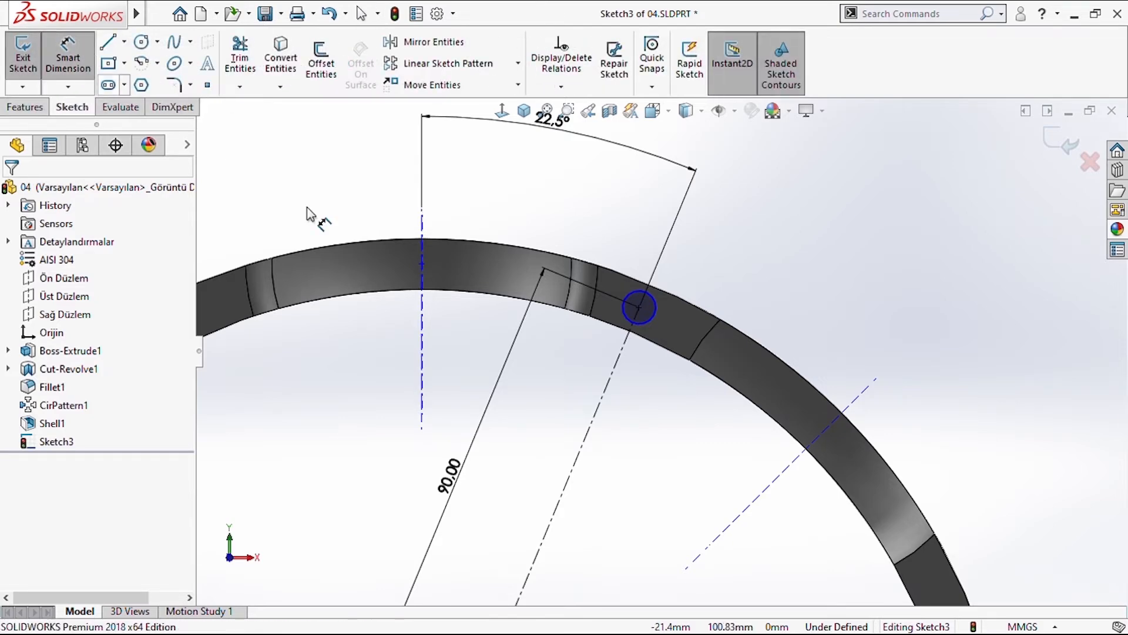
left_click(637, 296)
left_click(645, 250)
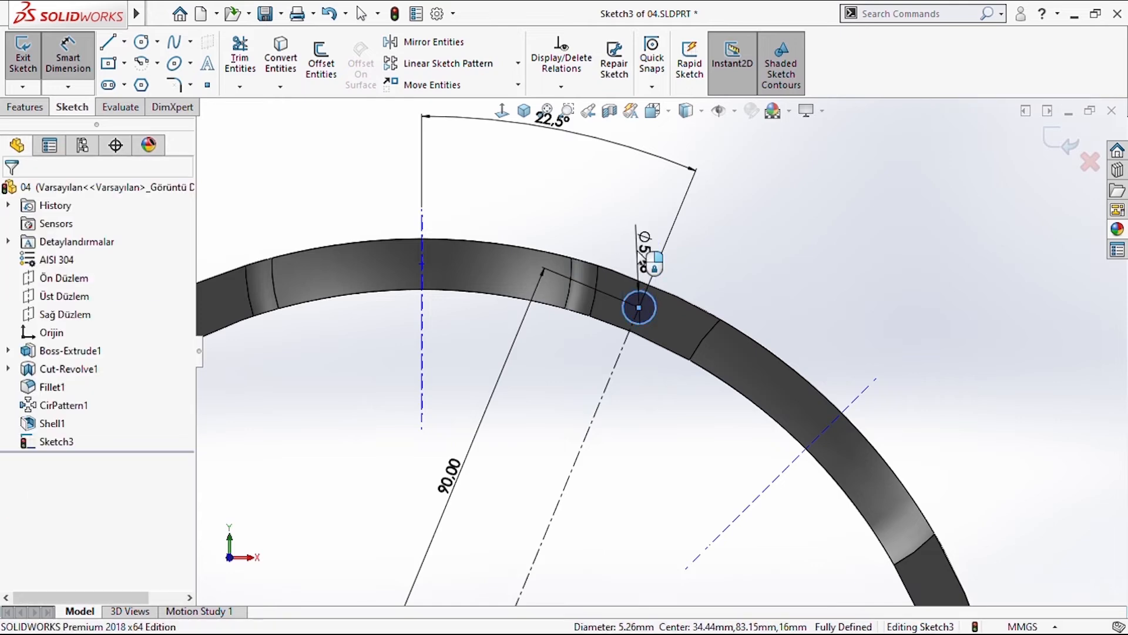
type("3@Sketch3")
key("Return")
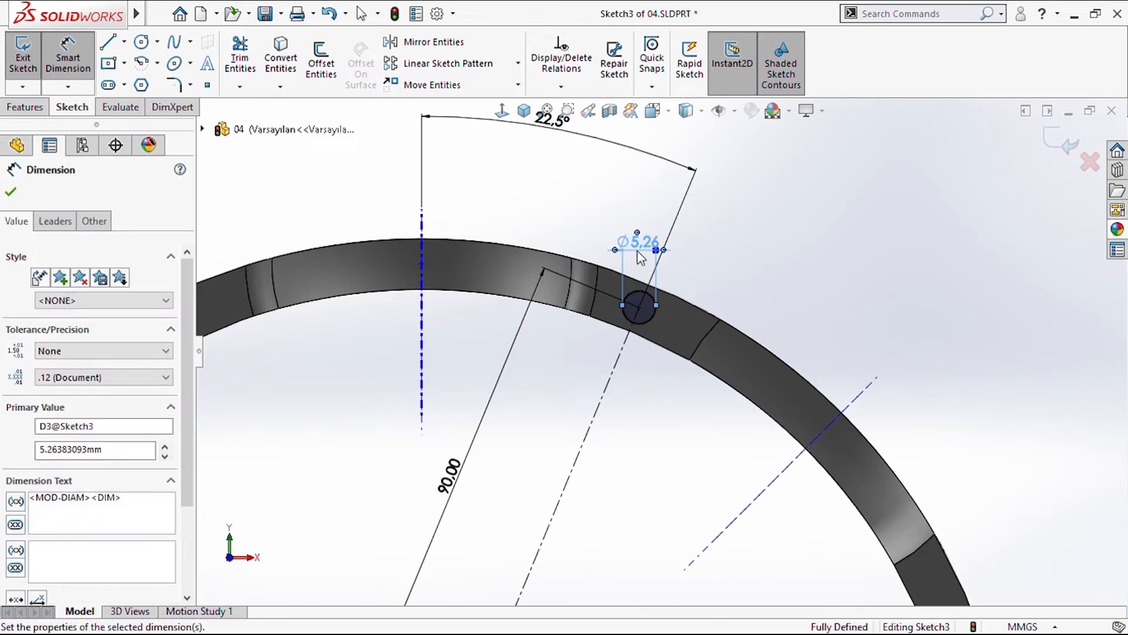
right_click(745, 252)
key("Escape")
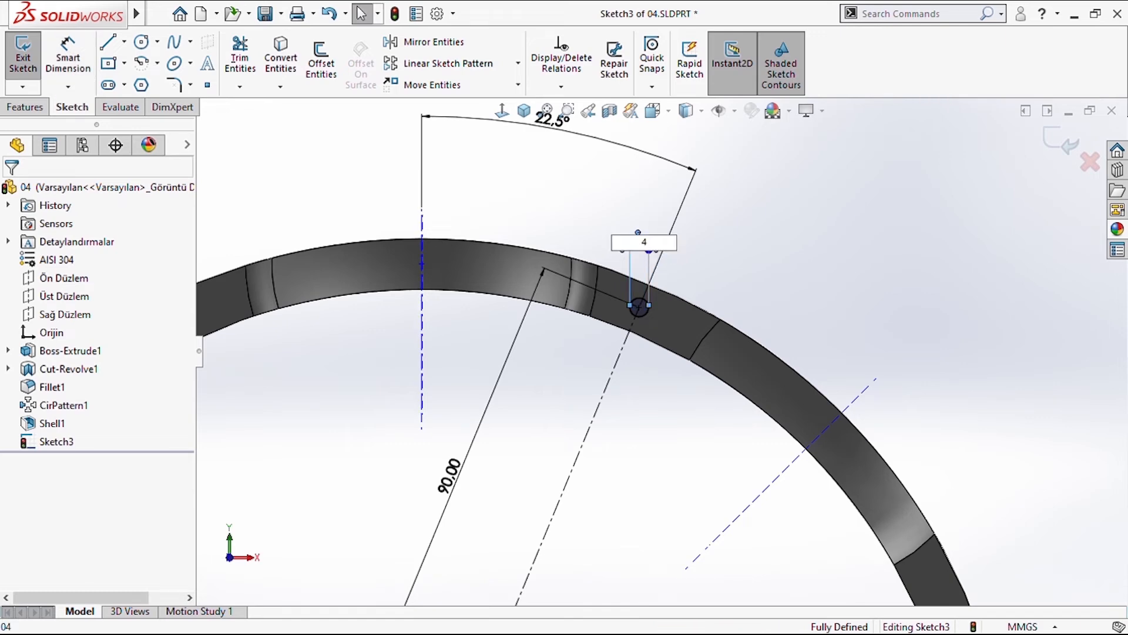
type("4")
key("Return")
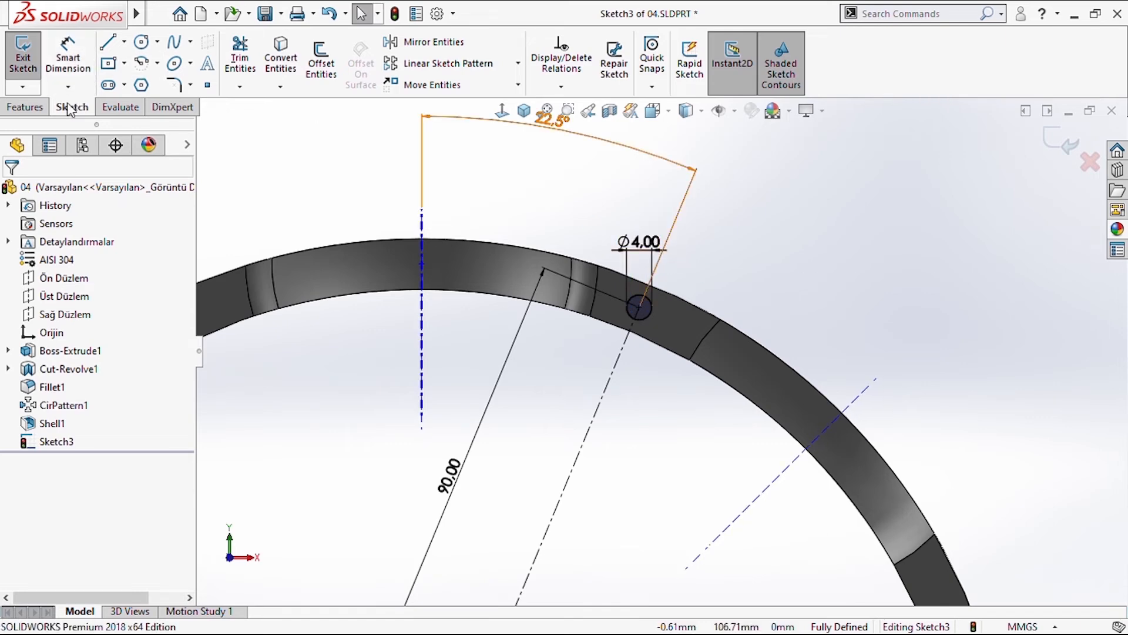
- Cut the 4 mm circle through the ring's flat section with a Through All Extruded Cut
left_click(24, 107)
left_click(261, 73)
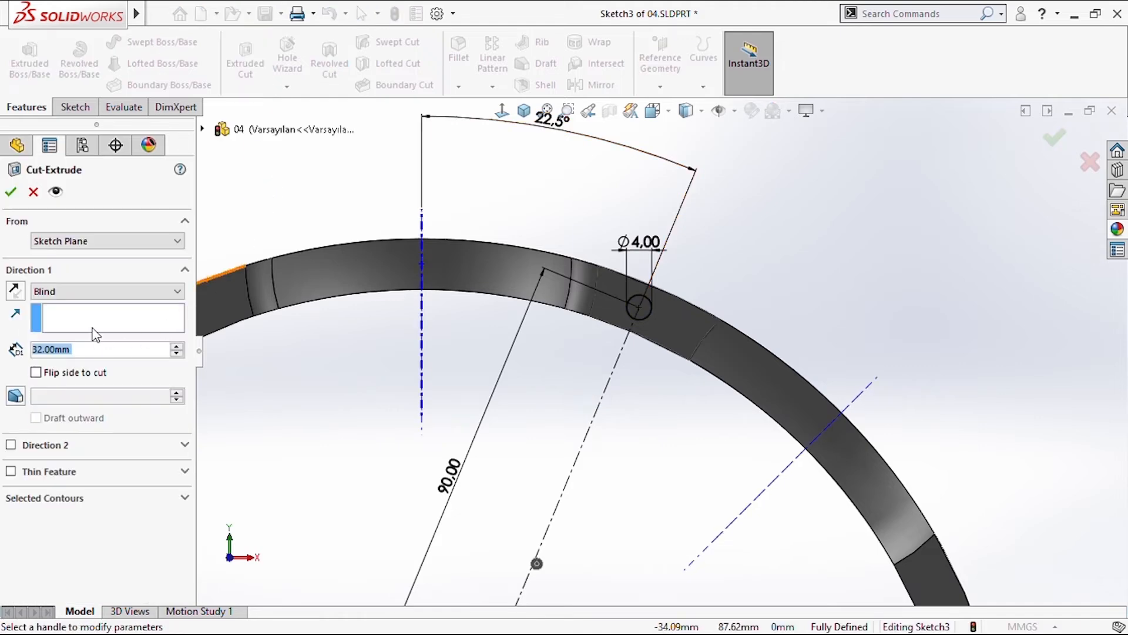
left_click(71, 293)
left_click(71, 321)
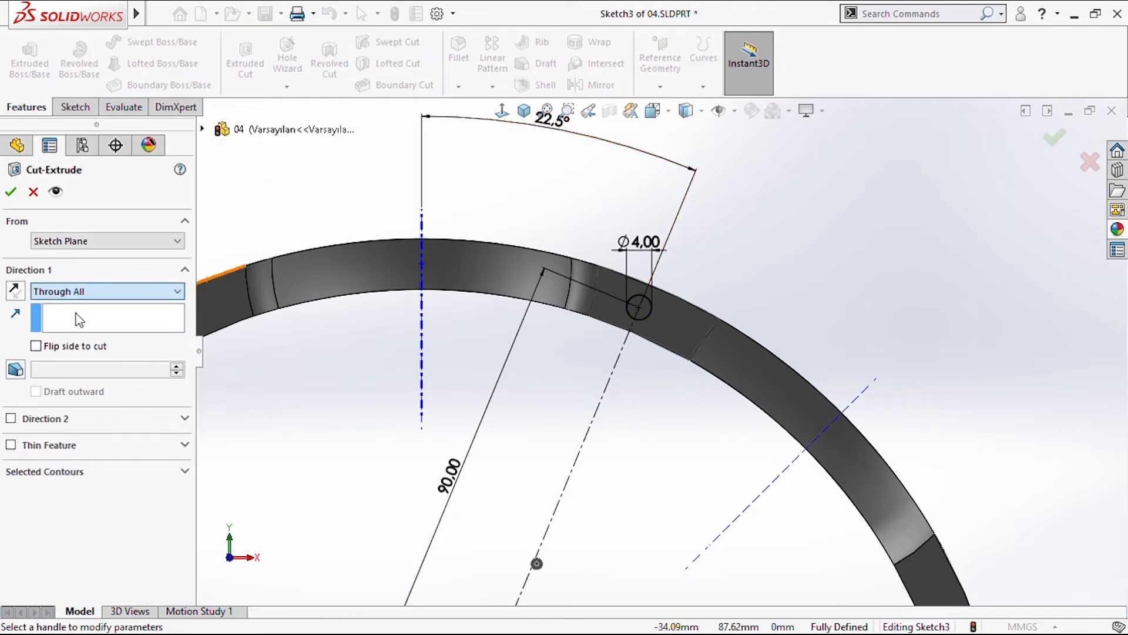
middle_click_drag(660, 275, 625, 332)
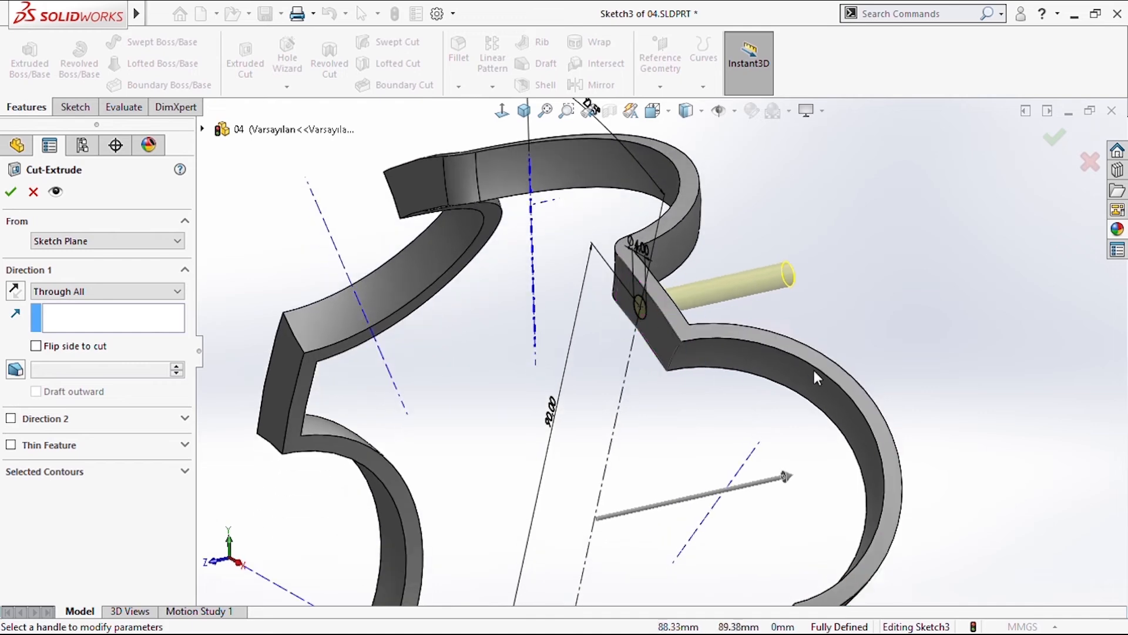
left_click(1054, 138)
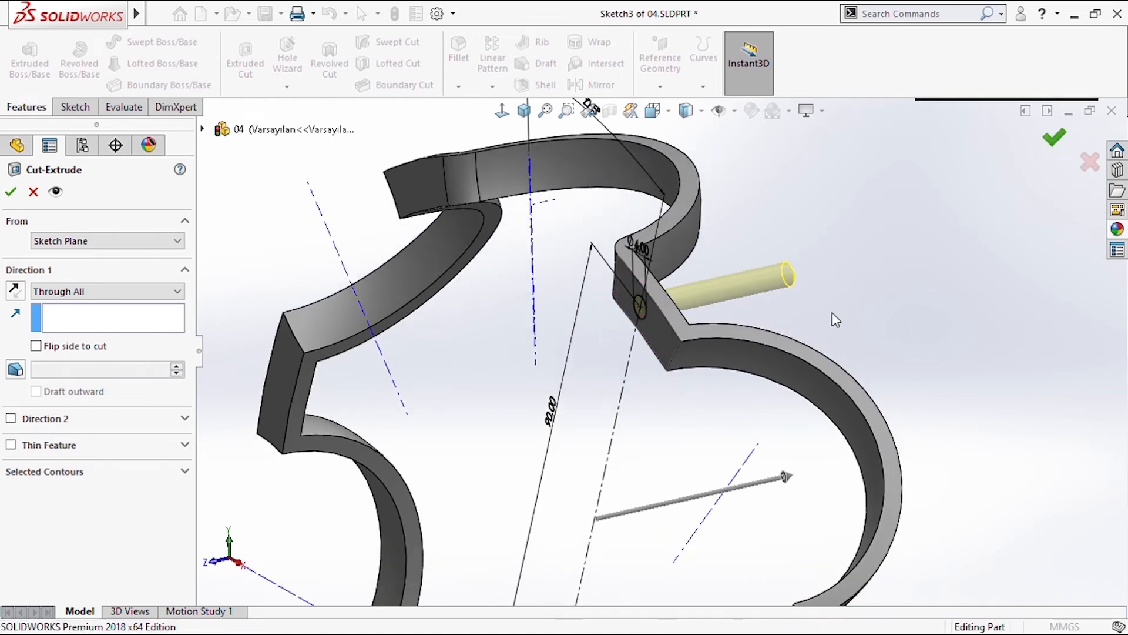
left_click(732, 216)
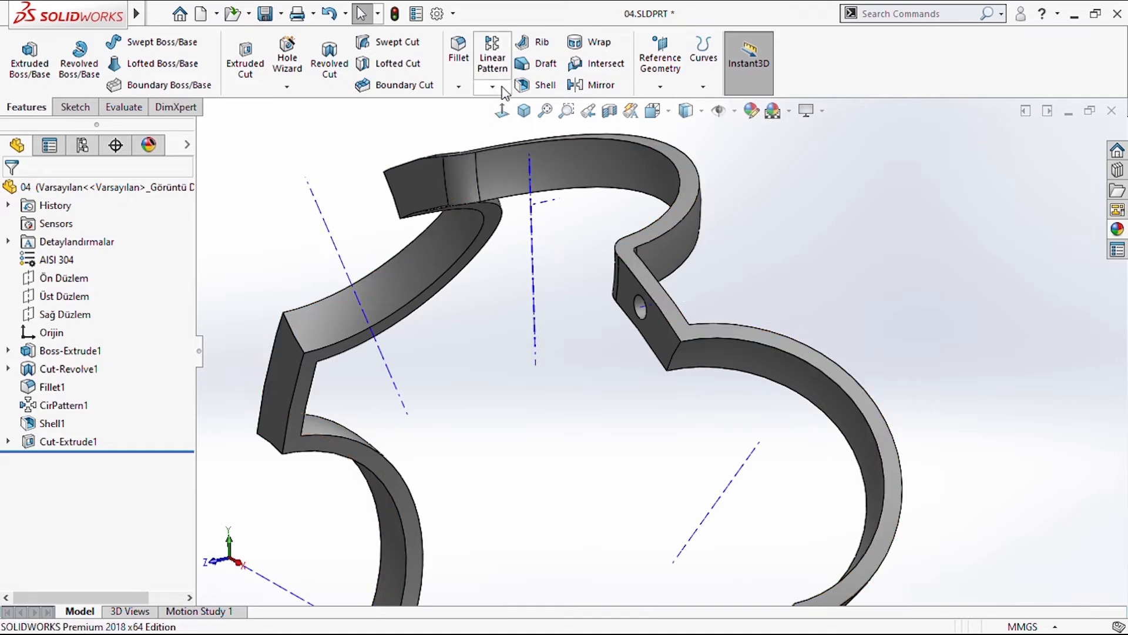
- Circular-pattern the hole cut as 8 equally spaced instances over 360 degrees about the ring's central axis, and hide the temporary axes
left_click(494, 120)
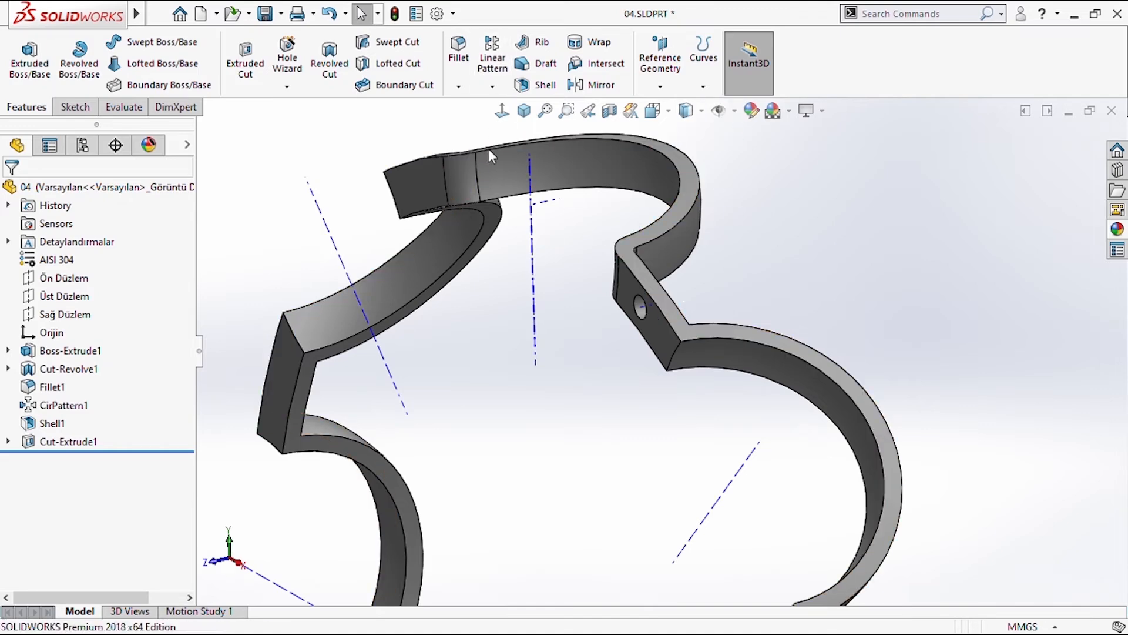
scroll(526, 465, "up", 5)
scroll(528, 465, "up", 2)
scroll(568, 491, "down", 3)
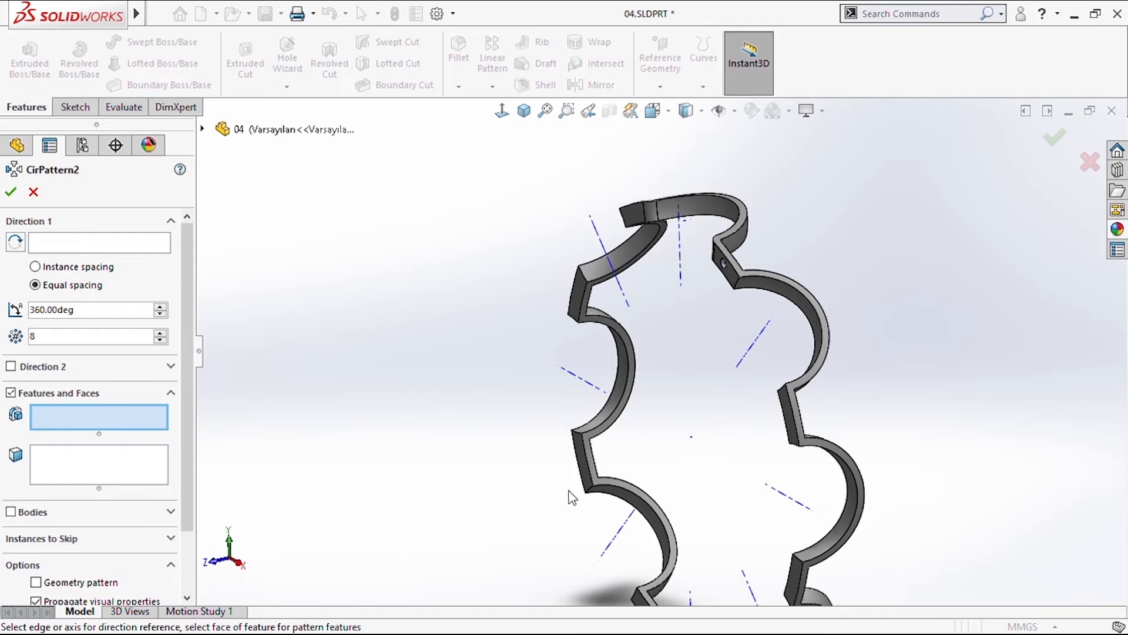
left_click(695, 444)
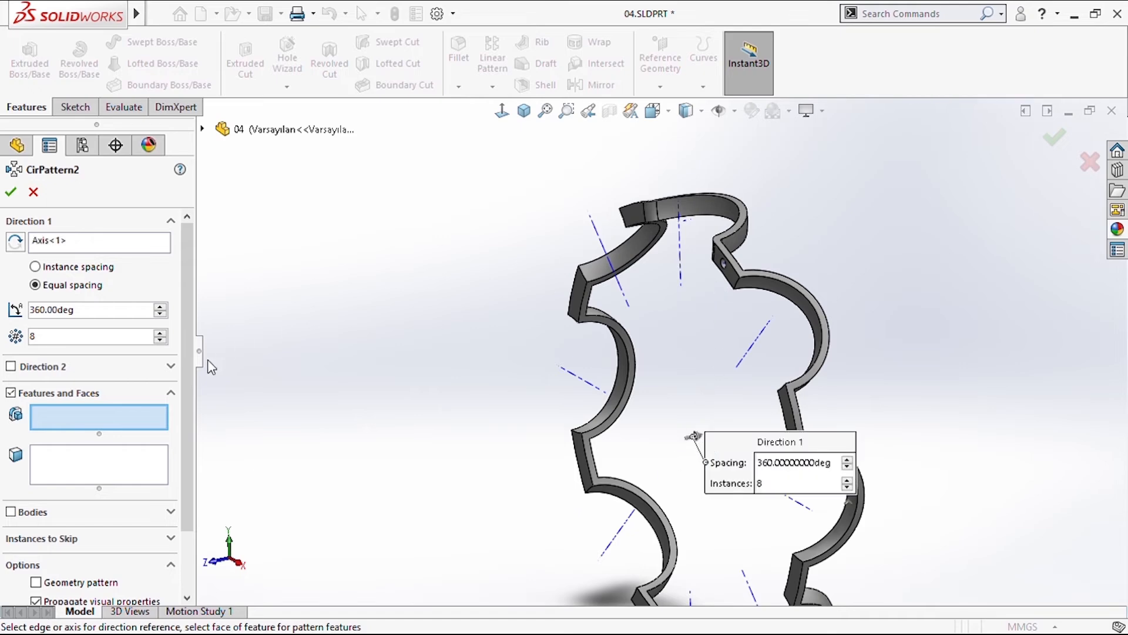
left_click(202, 128)
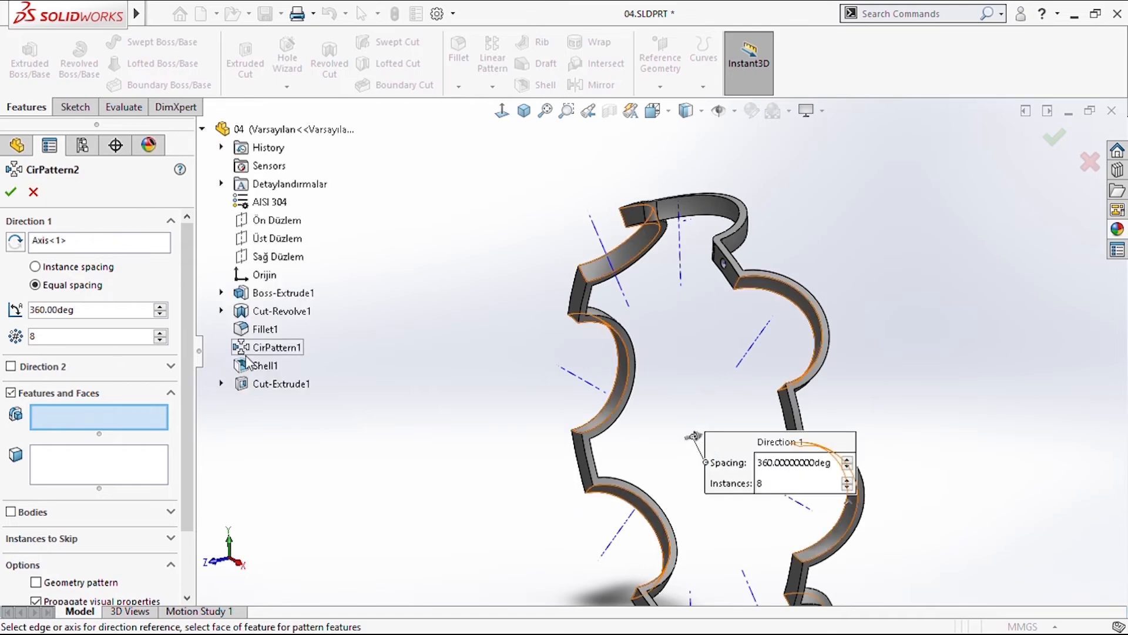
left_click(263, 386)
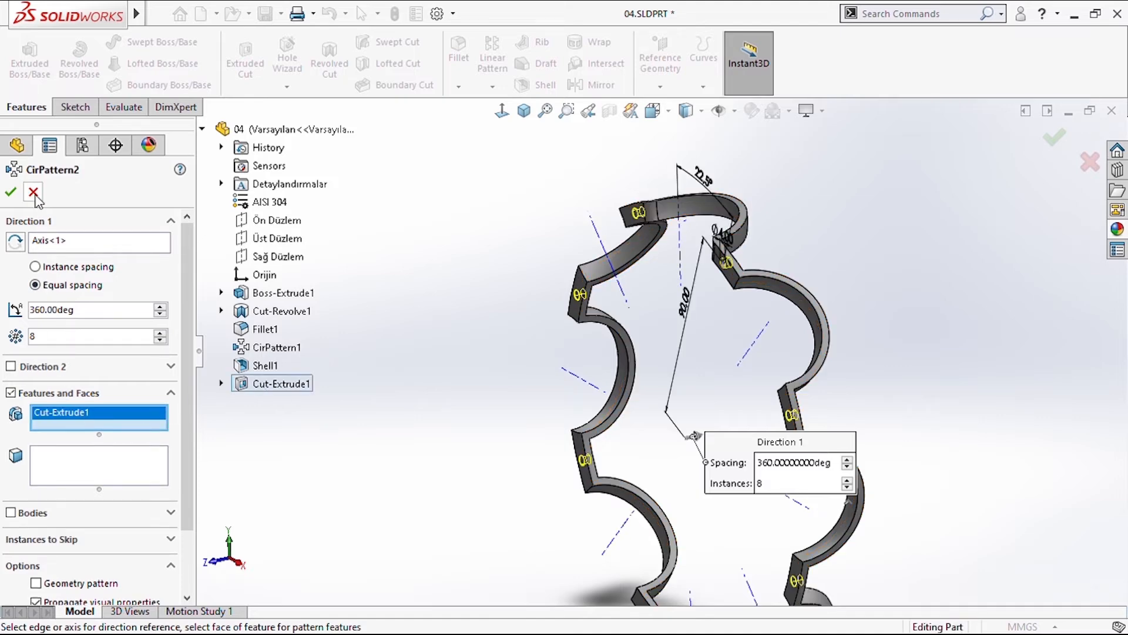
left_click(14, 199)
middle_click_drag(466, 201, 564, 321)
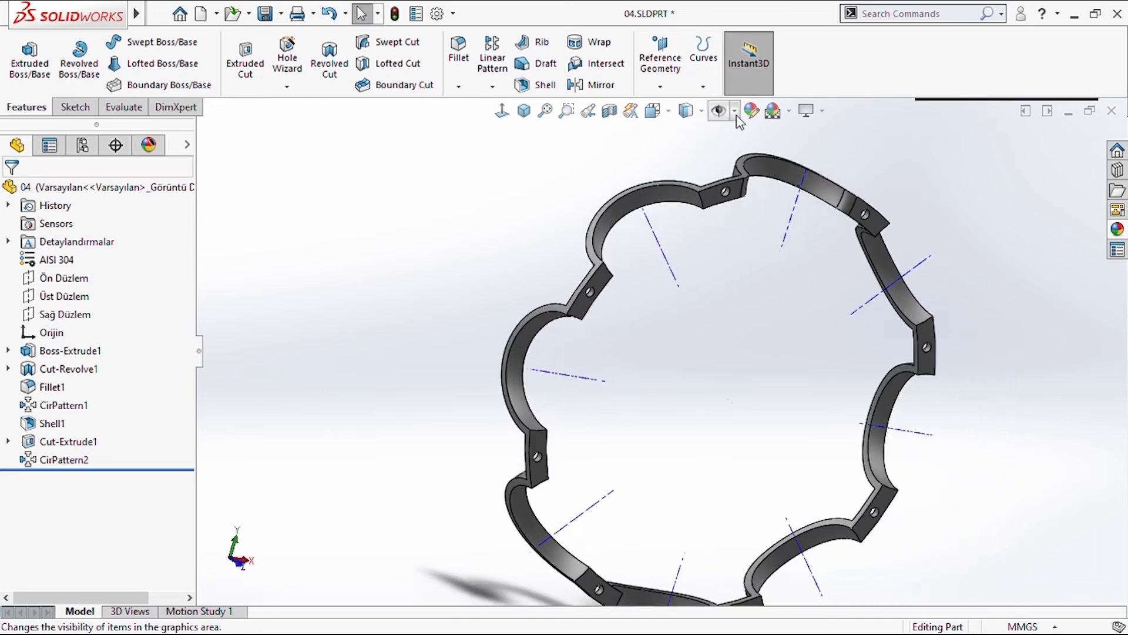
left_click(746, 164)
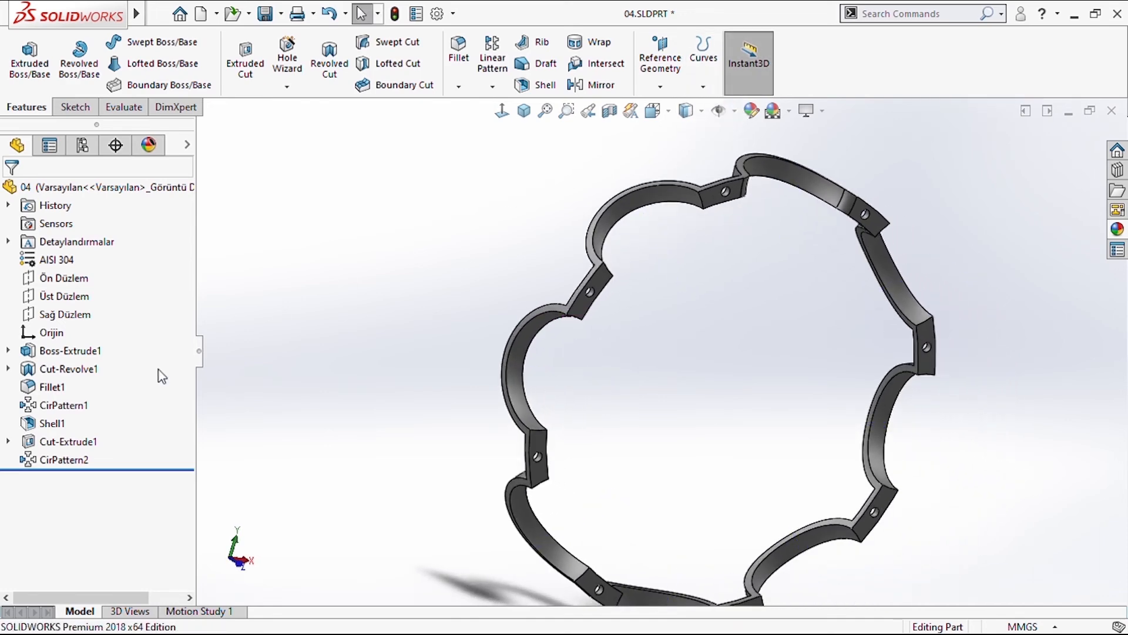
- Edit the pocket's circular pattern to include Fillet1 along with Cut-Revolve1
left_click(44, 404)
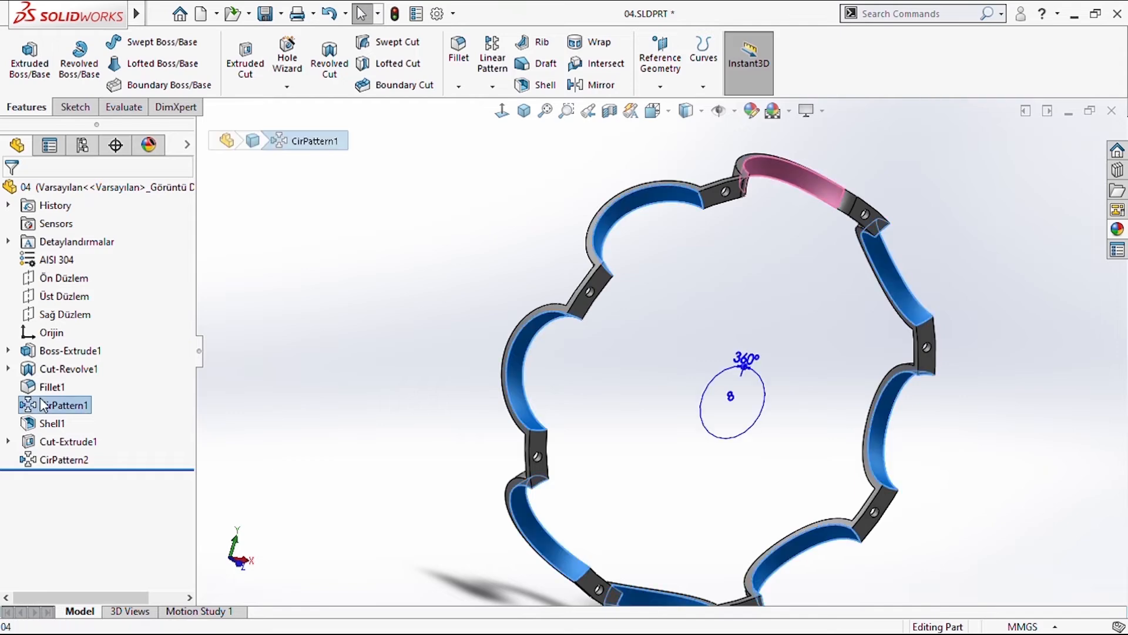
left_click(59, 353)
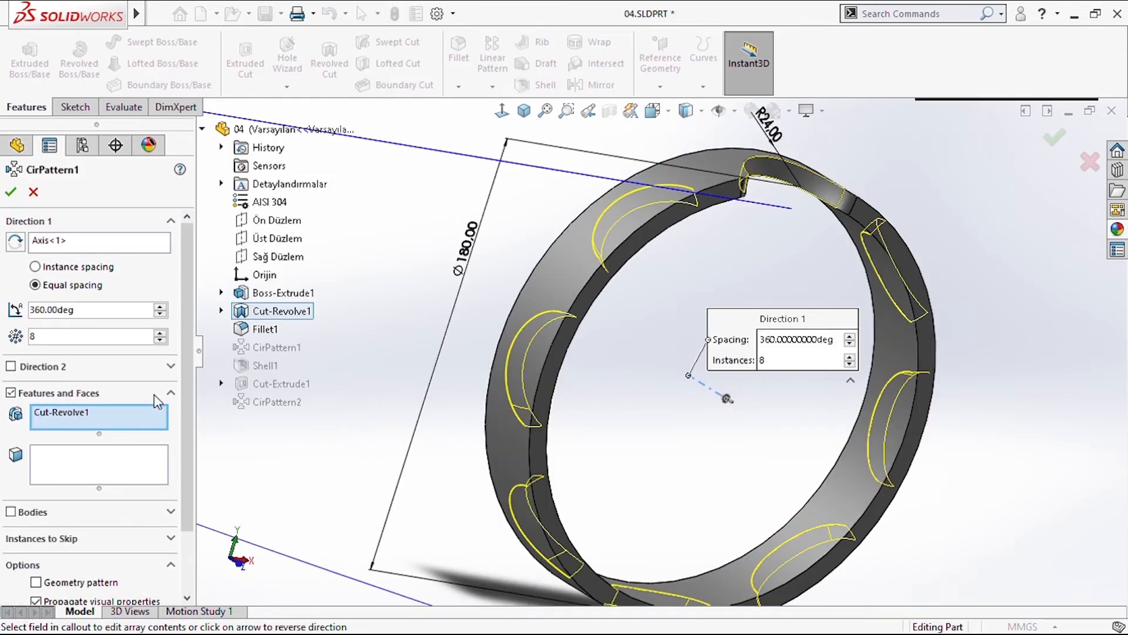
left_click(261, 330)
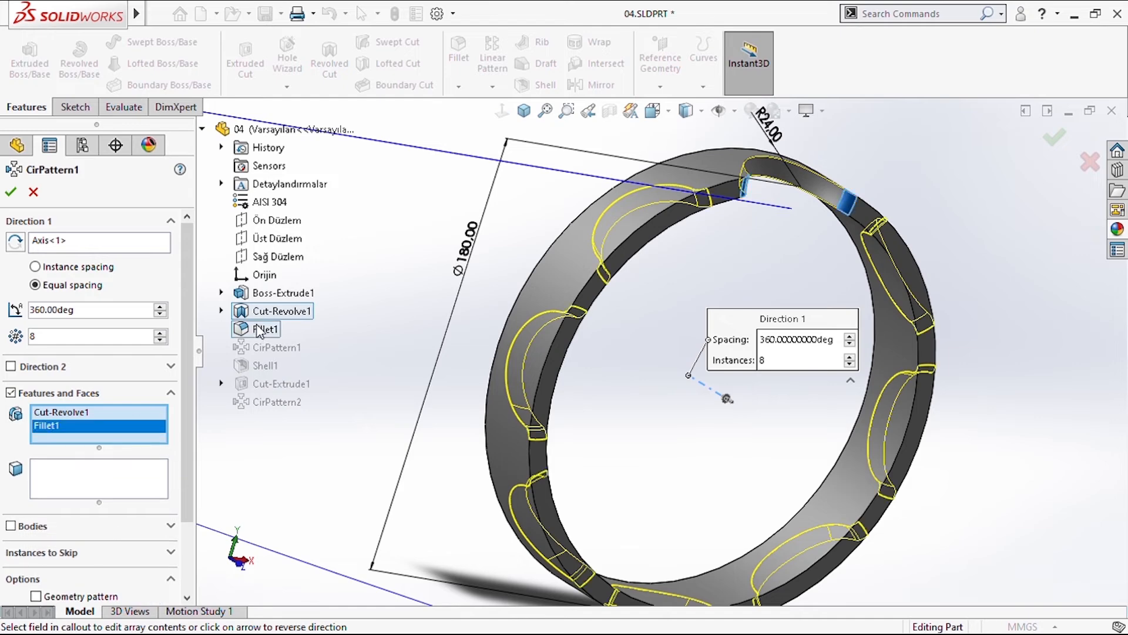
left_click(10, 193)
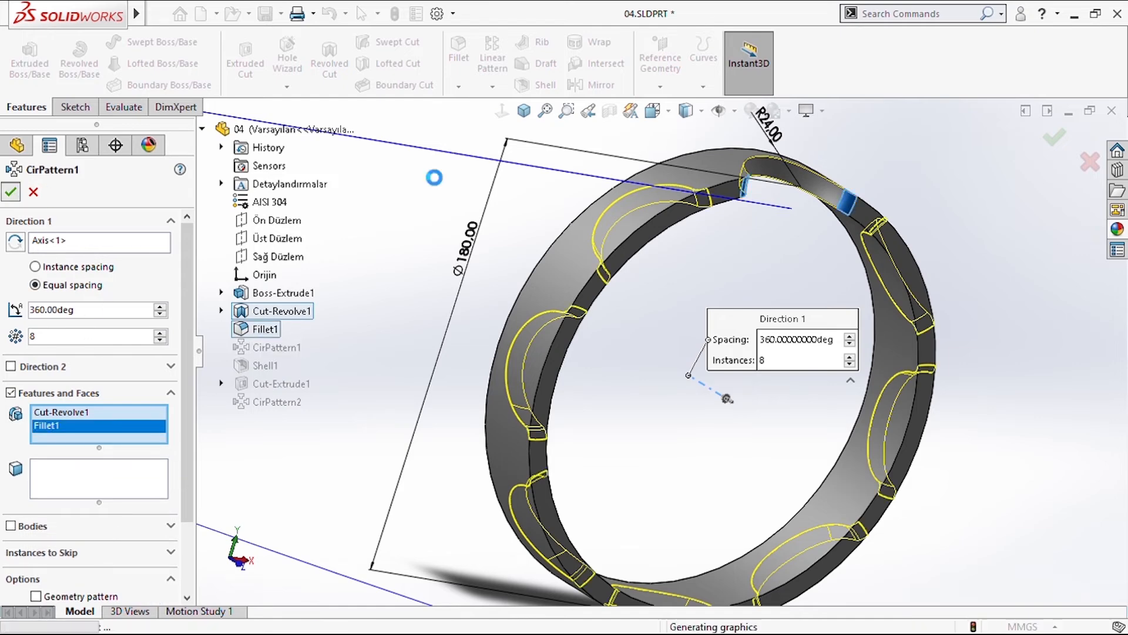
middle_click_drag(744, 308, 264, 372)
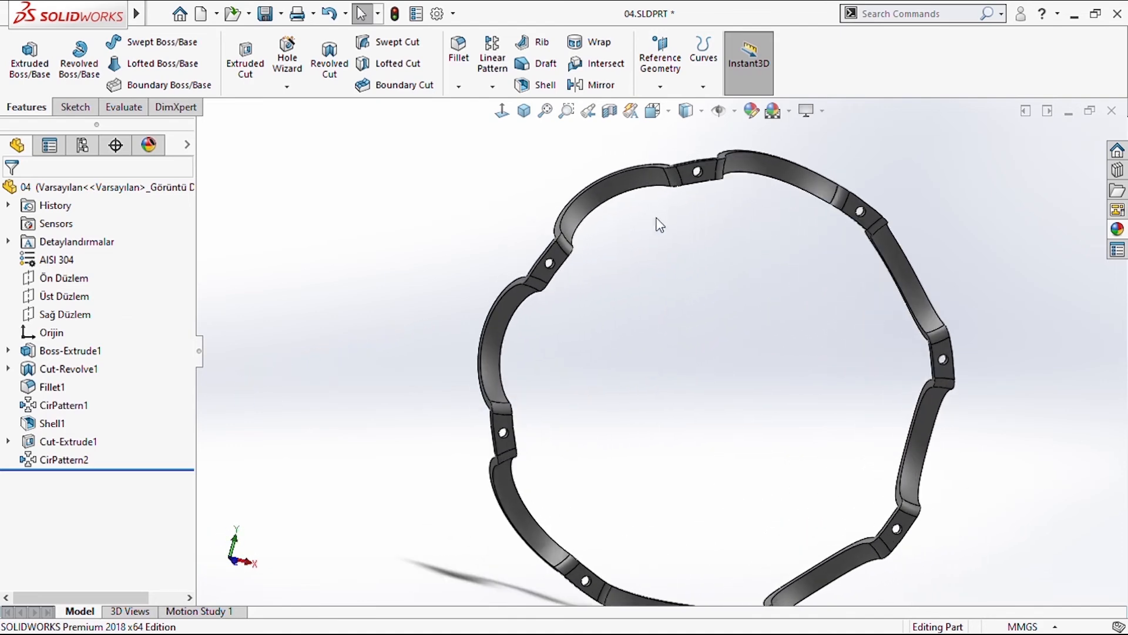
left_click(524, 110)
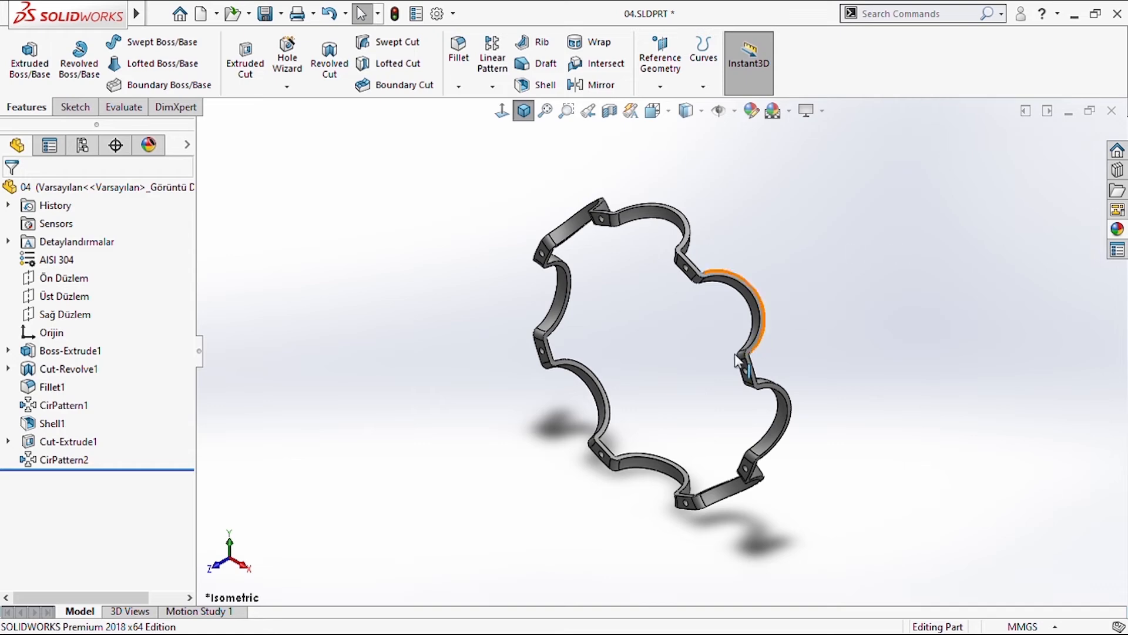
scroll(705, 368, "down", 2)
middle_click_drag(646, 321, 591, 188)
left_click(530, 118)
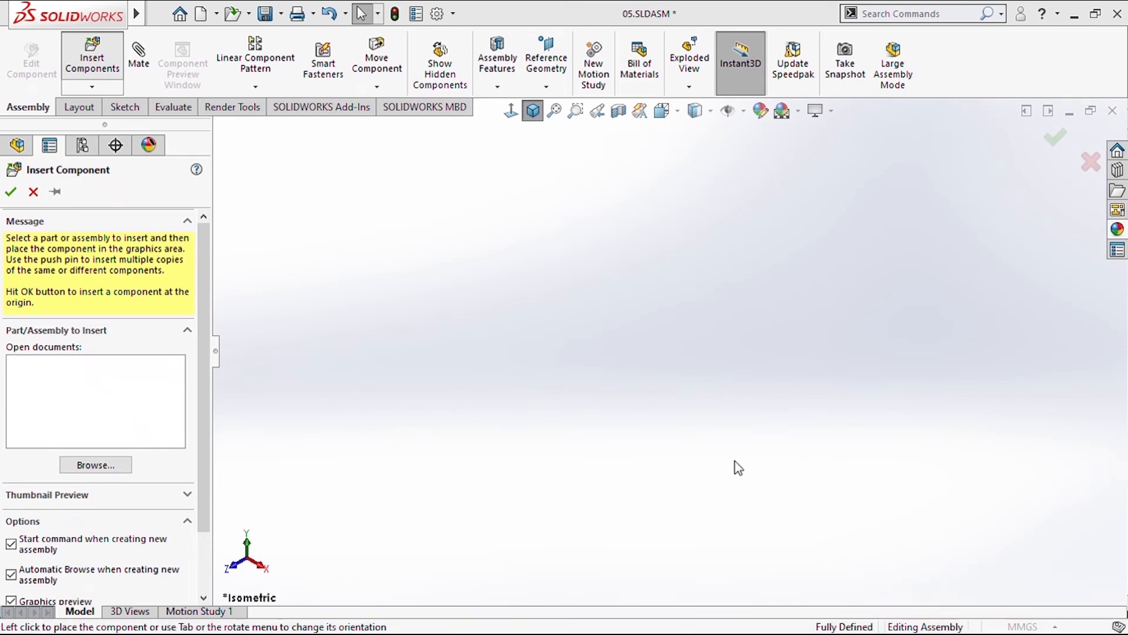
- Insert part 01, the outer ring, as the first component of assembly 05
left_click(619, 359)
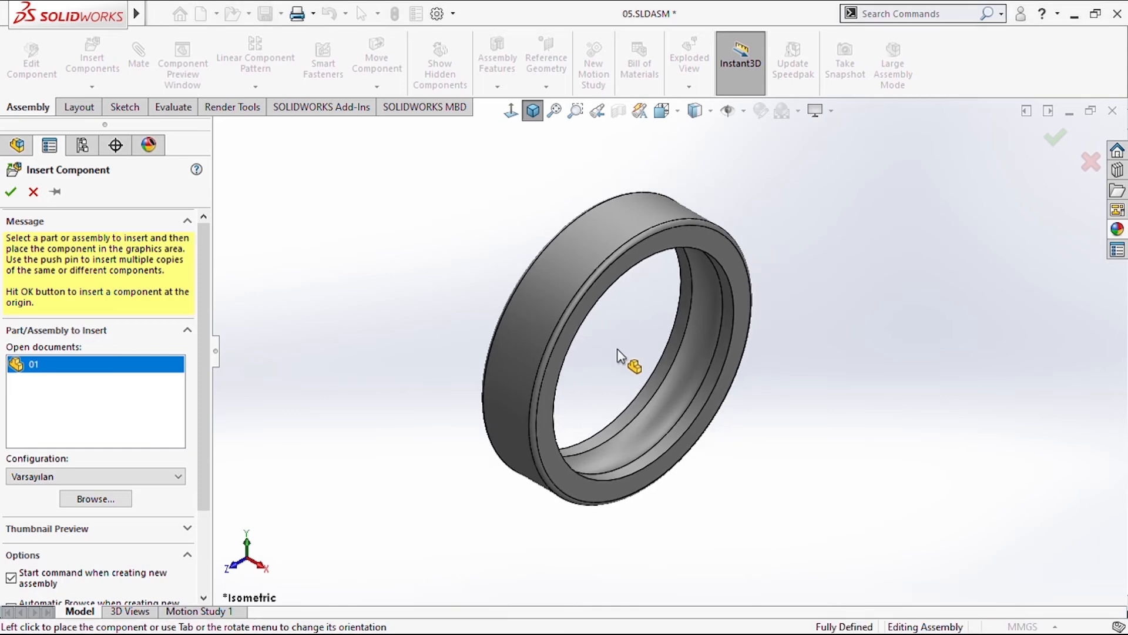
left_click(533, 113)
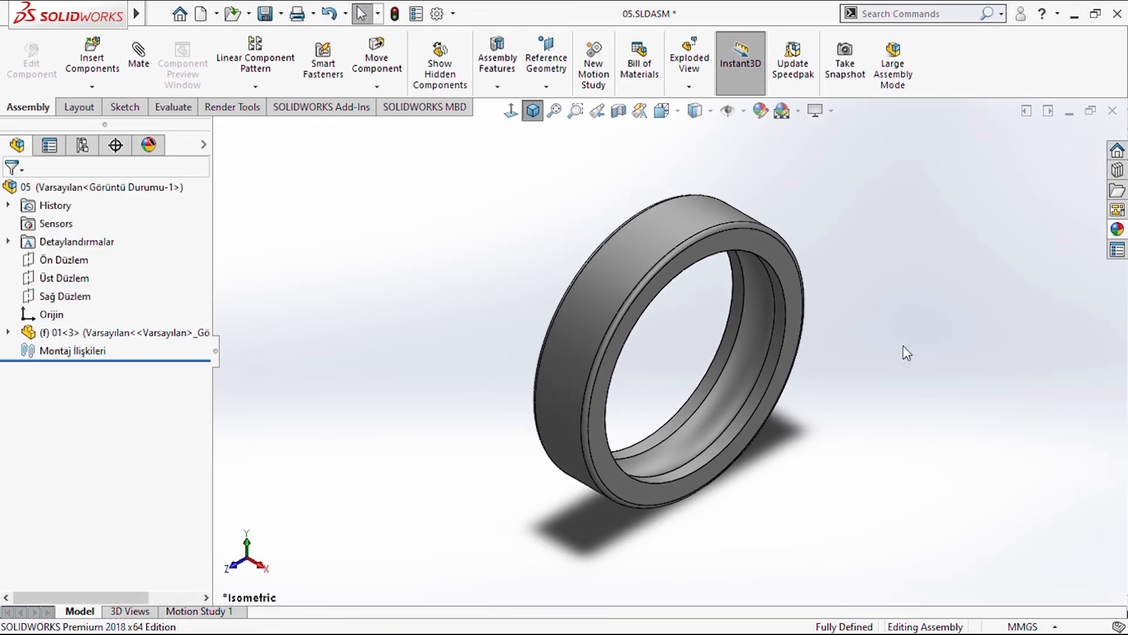
middle_click_drag(865, 382, 861, 494)
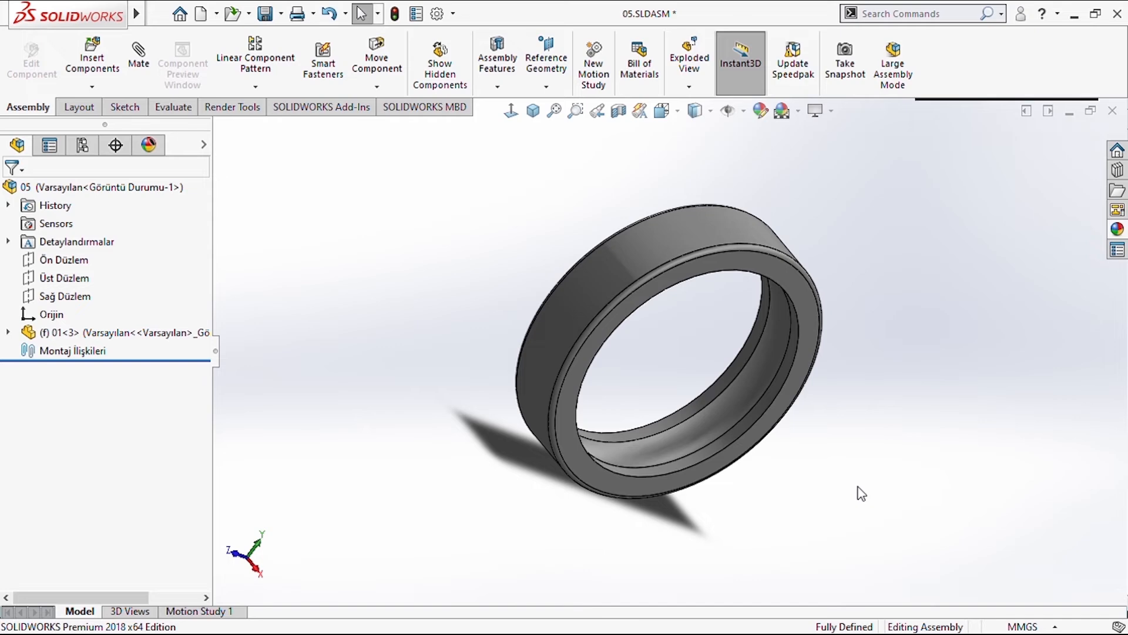
- Insert the inner ring 02, the ball 03 and the cage ring 04 into the assembly, placing them around the outer ring
left_click(92, 59)
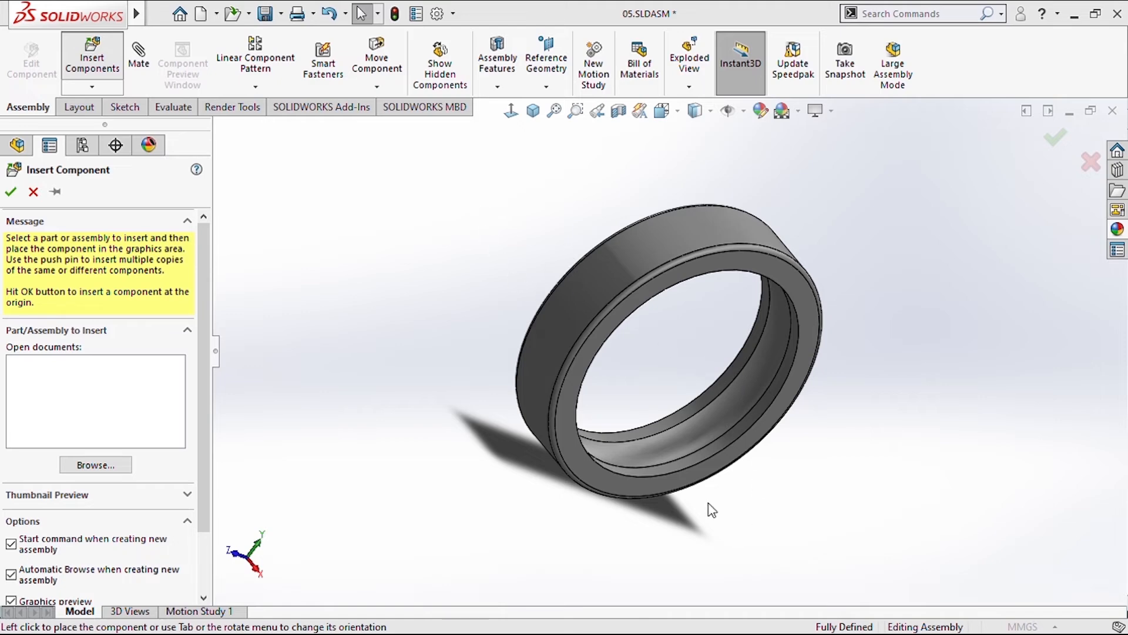
middle_click_drag(734, 411, 807, 517)
left_click(897, 446)
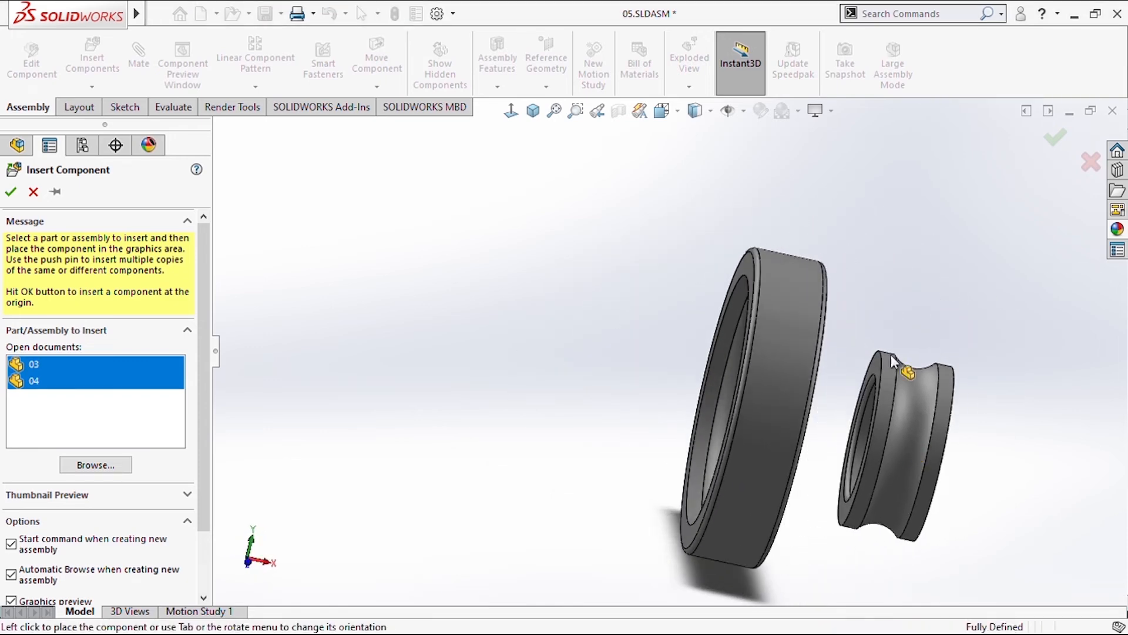
left_click(932, 295)
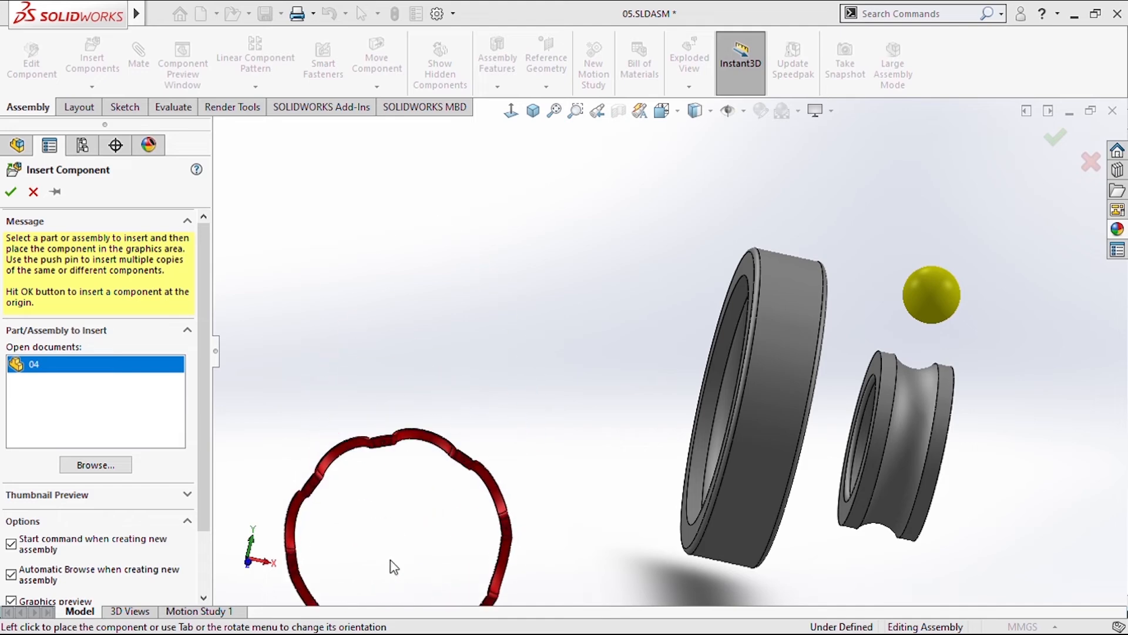
left_click(486, 329)
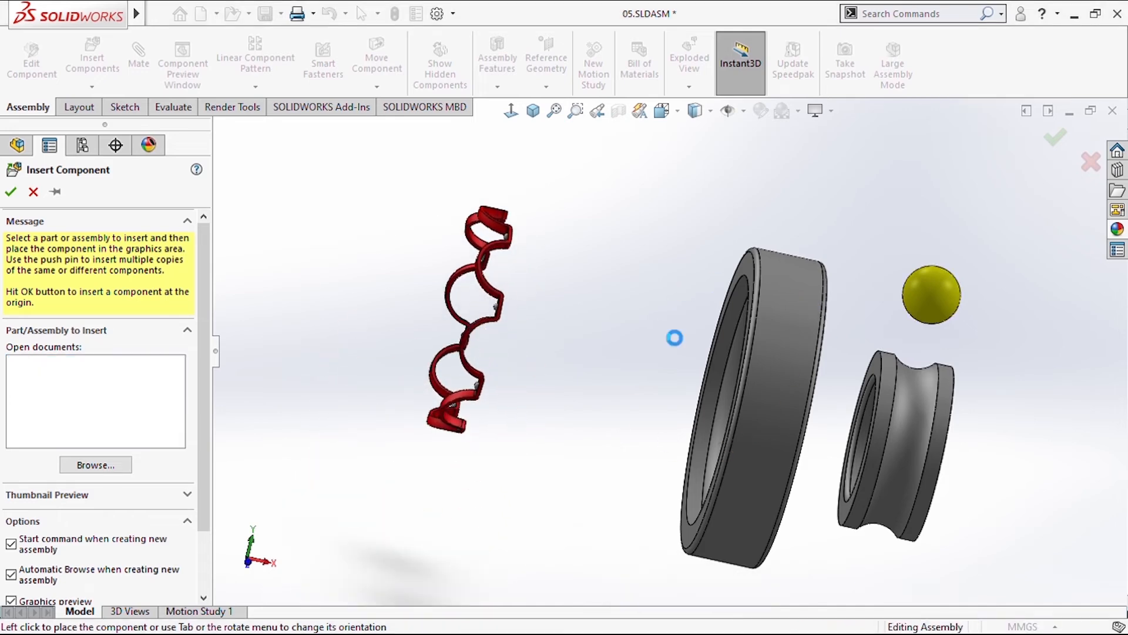
- Mate the side face of the inner ring 02 coincident with the side face of the outer ring 01
middle_click_drag(650, 260, 588, 294)
left_click(139, 59)
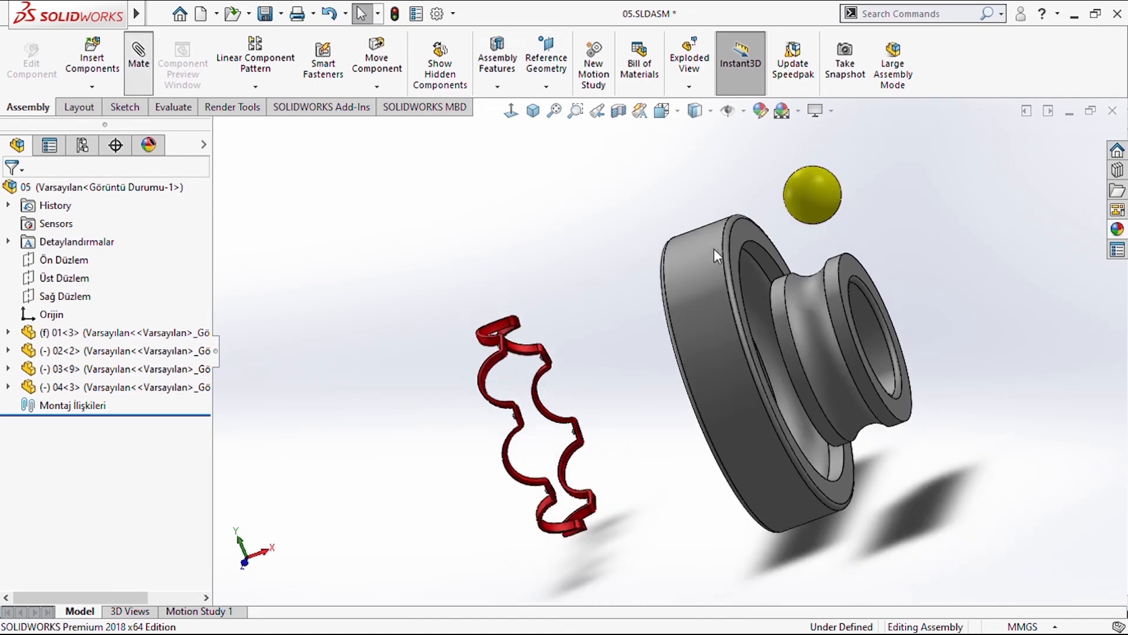
left_click(748, 227)
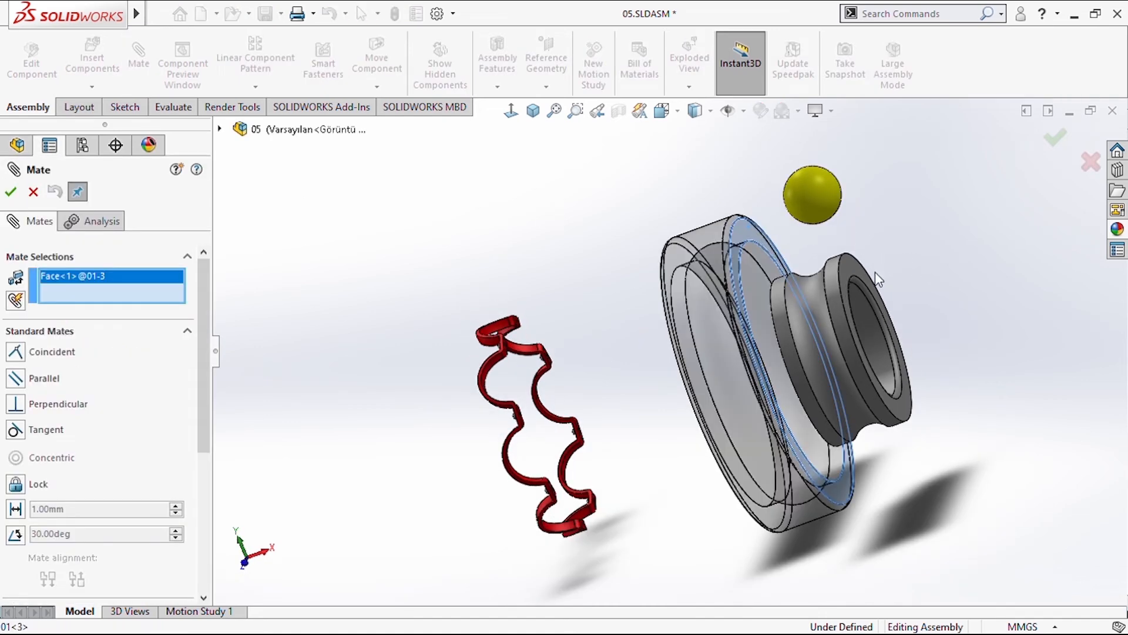
left_click(847, 266)
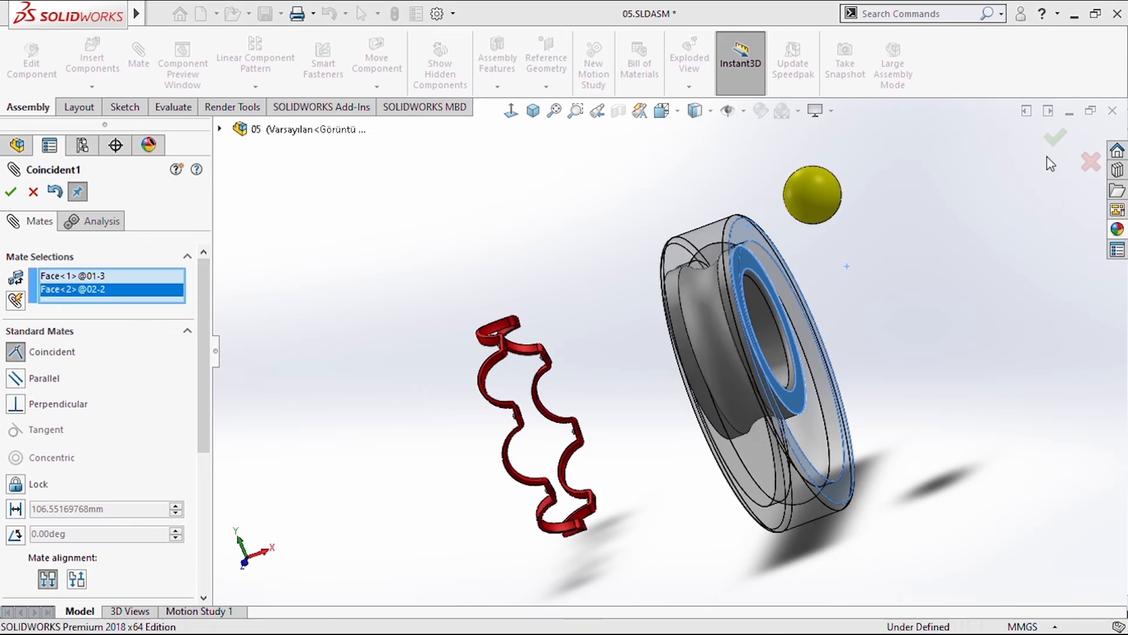
left_click(11, 192)
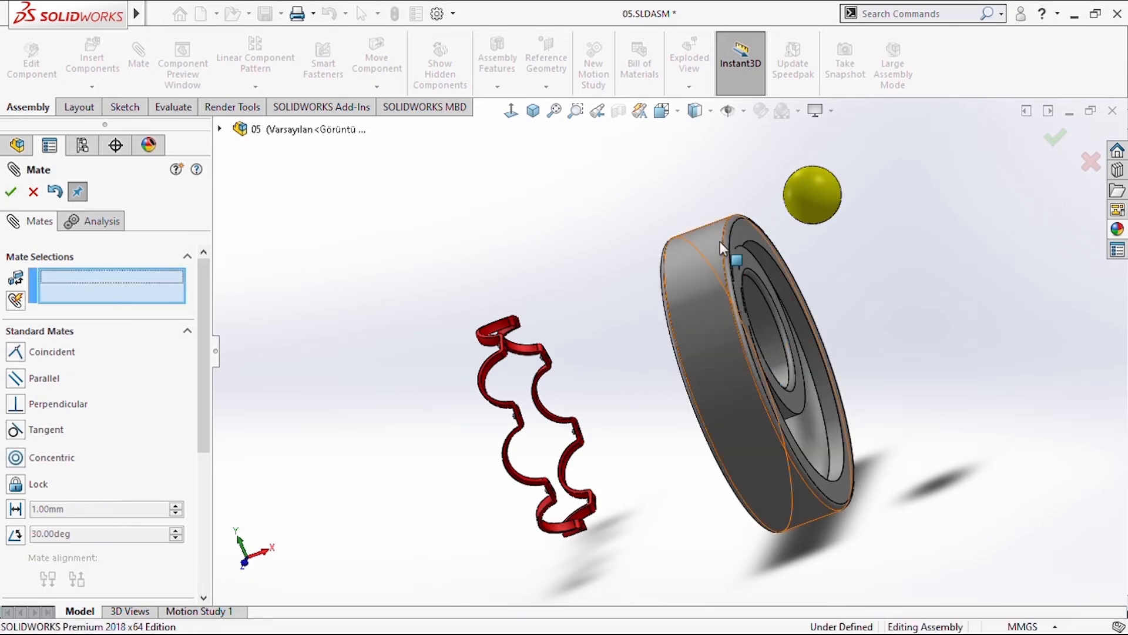
- Mate the bore of the inner ring 02 concentric with the outer cylindrical face of the outer ring 01
left_click(698, 242)
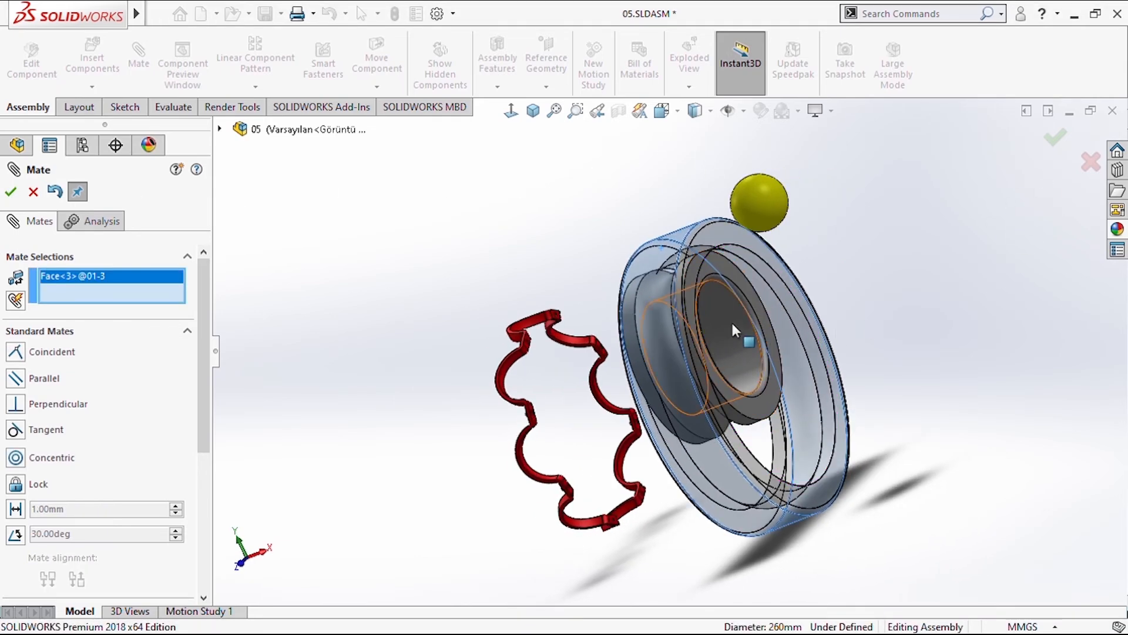
left_click(731, 320)
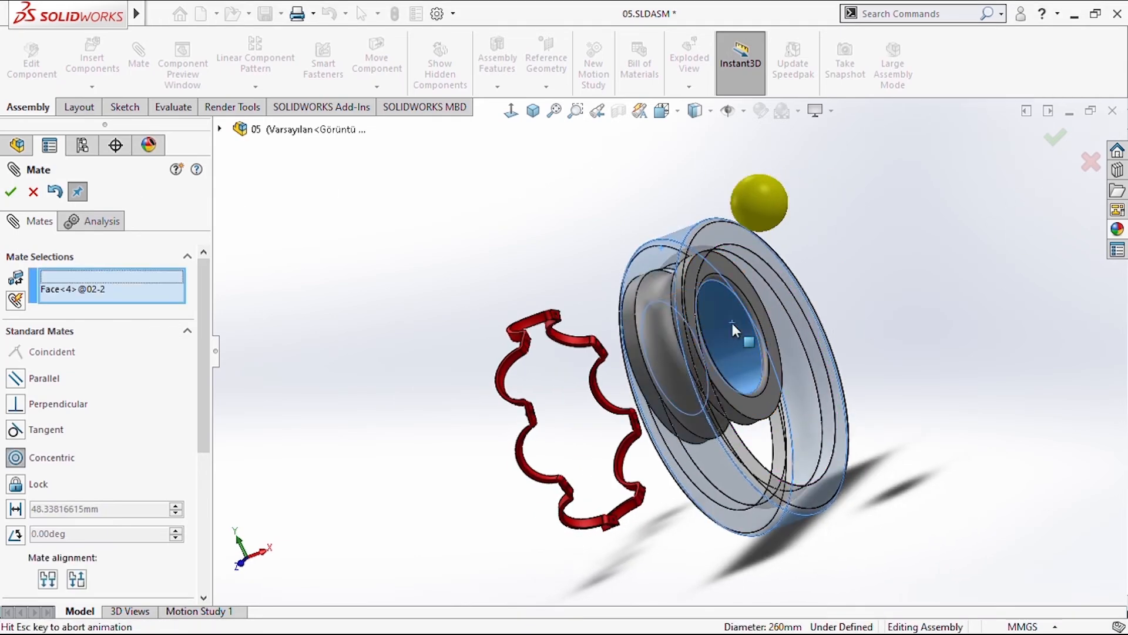
left_click(12, 192)
middle_click_drag(927, 282, 991, 301)
key("Escape")
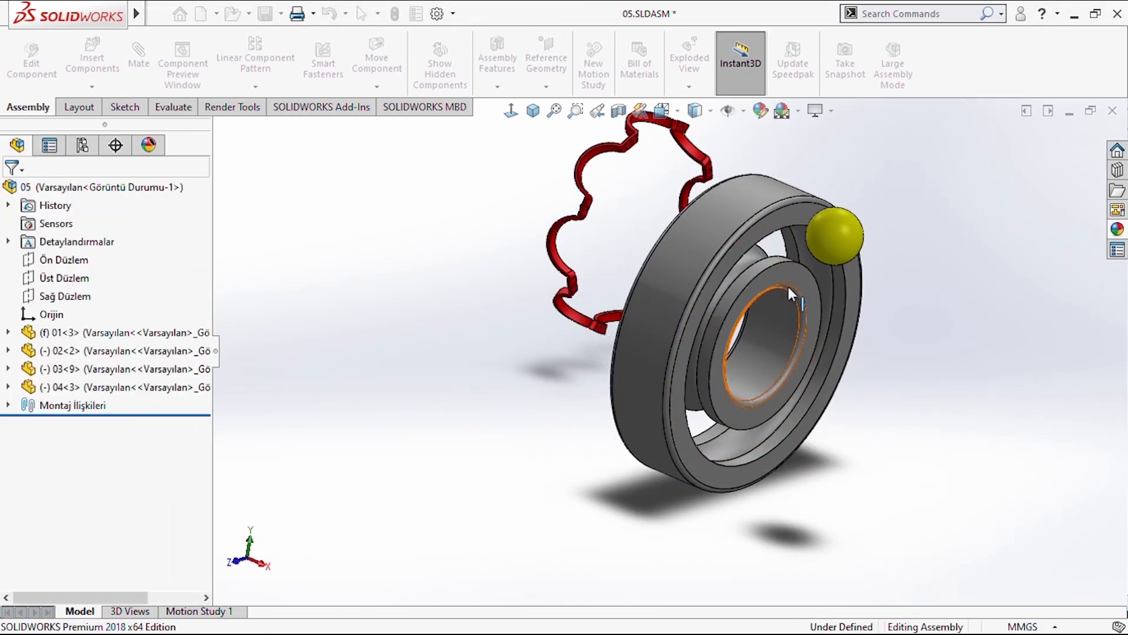
- Move the ball 03 into open space clear of the two rings
left_click(799, 276)
left_click(913, 368)
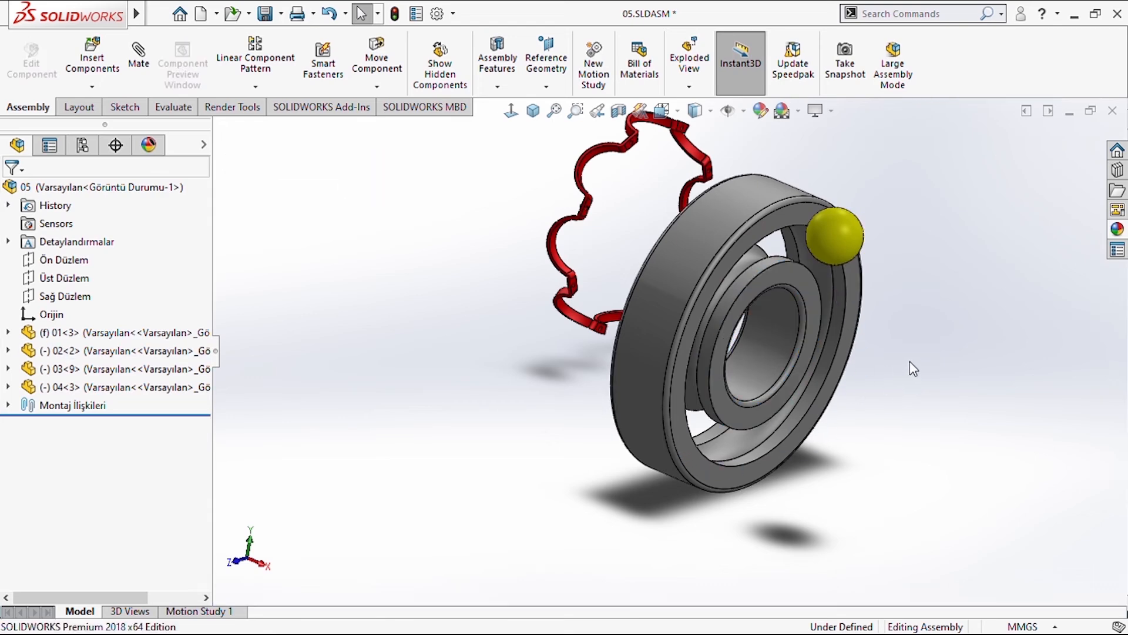
left_click_drag(820, 231, 950, 365)
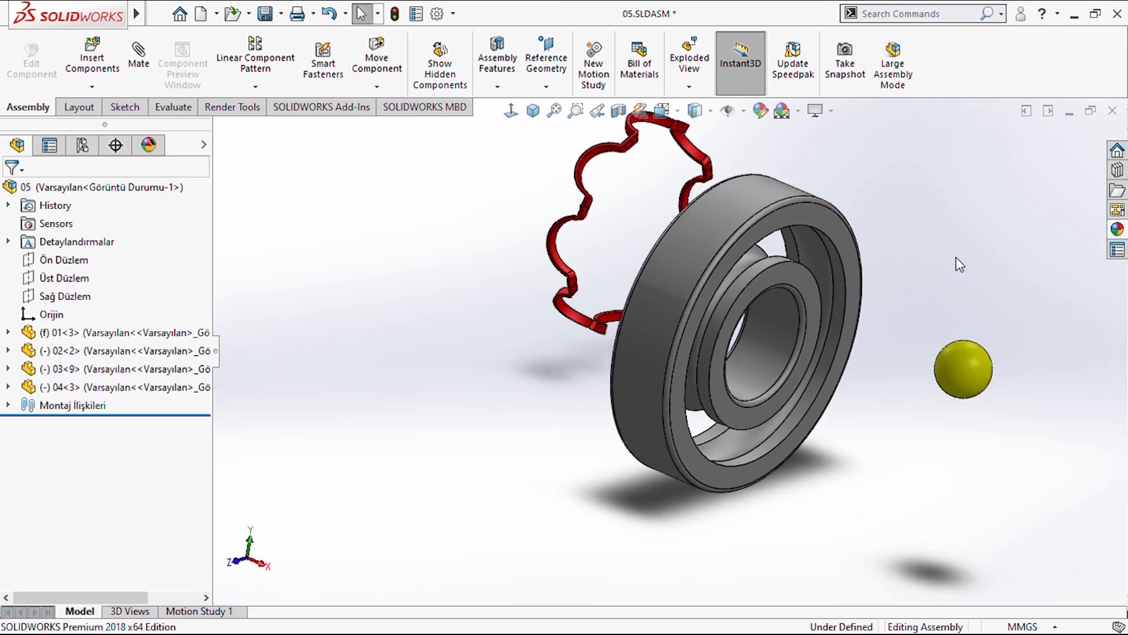
- Mate the Ön Düzlem plane of the inner ring 02 coincident with the Ön Düzlem plane of the ball 03
left_click(139, 53)
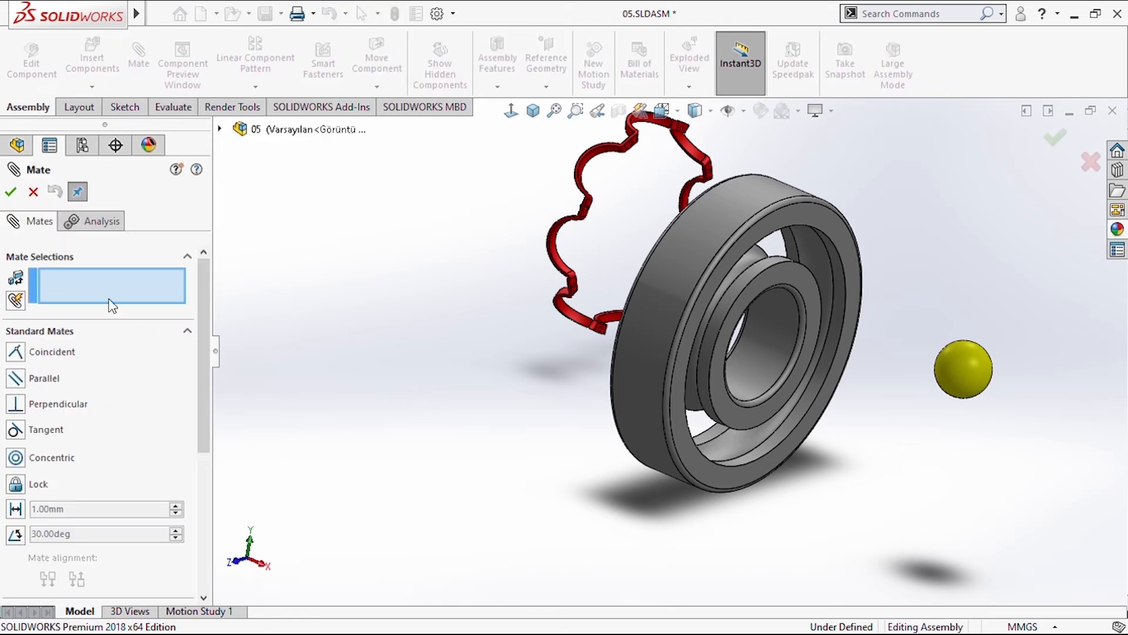
left_click(220, 131)
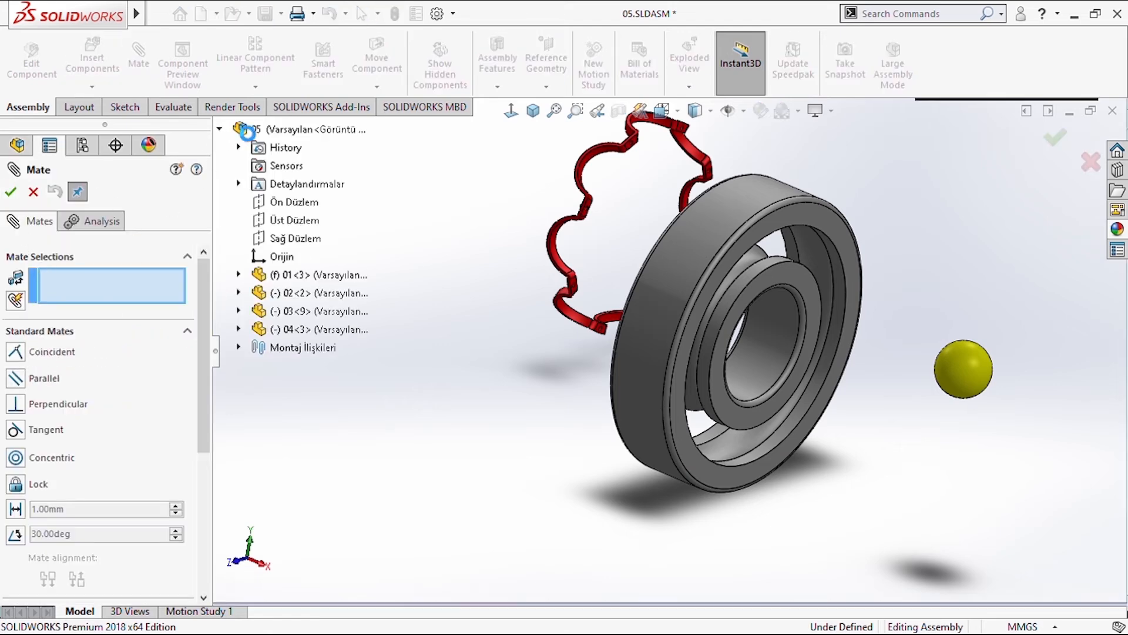
left_click(239, 292)
left_click(305, 406)
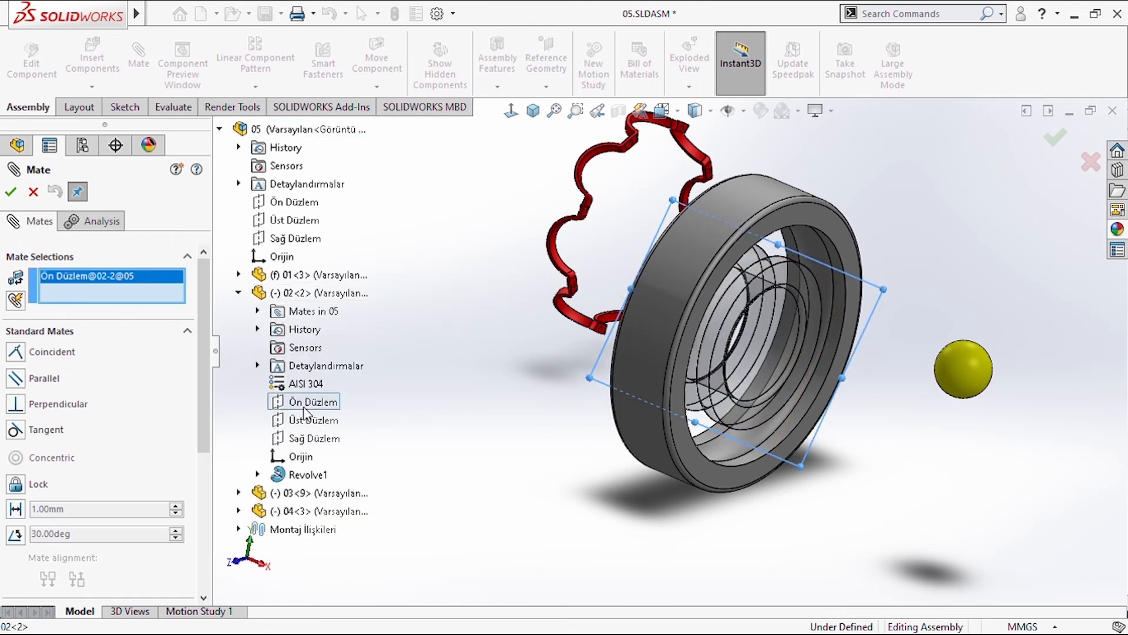
left_click(239, 493)
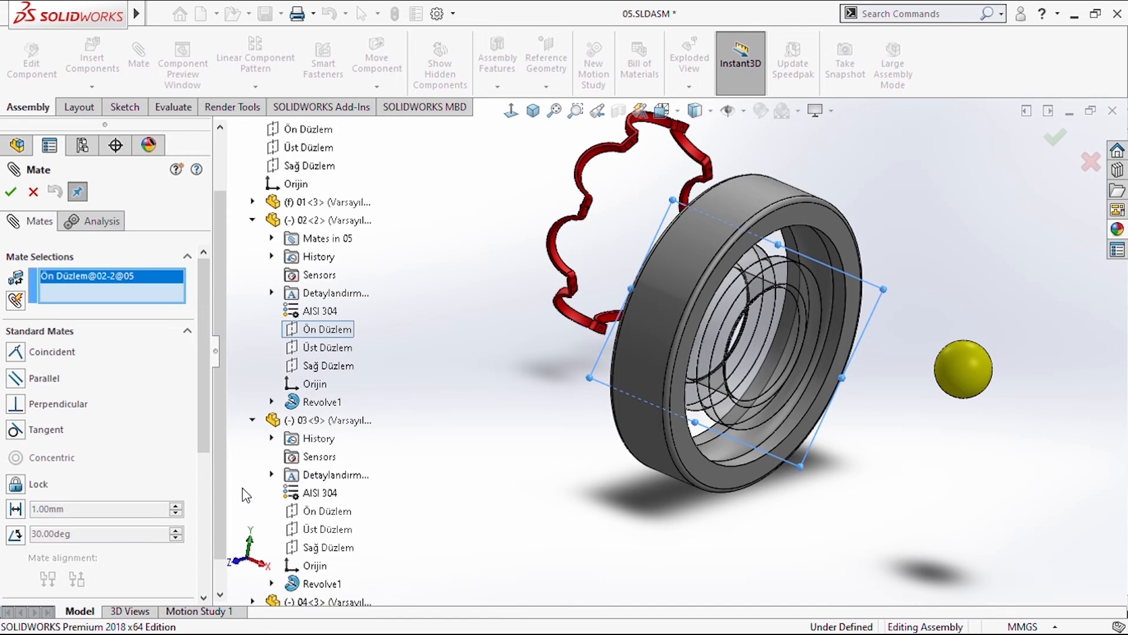
left_click(328, 516)
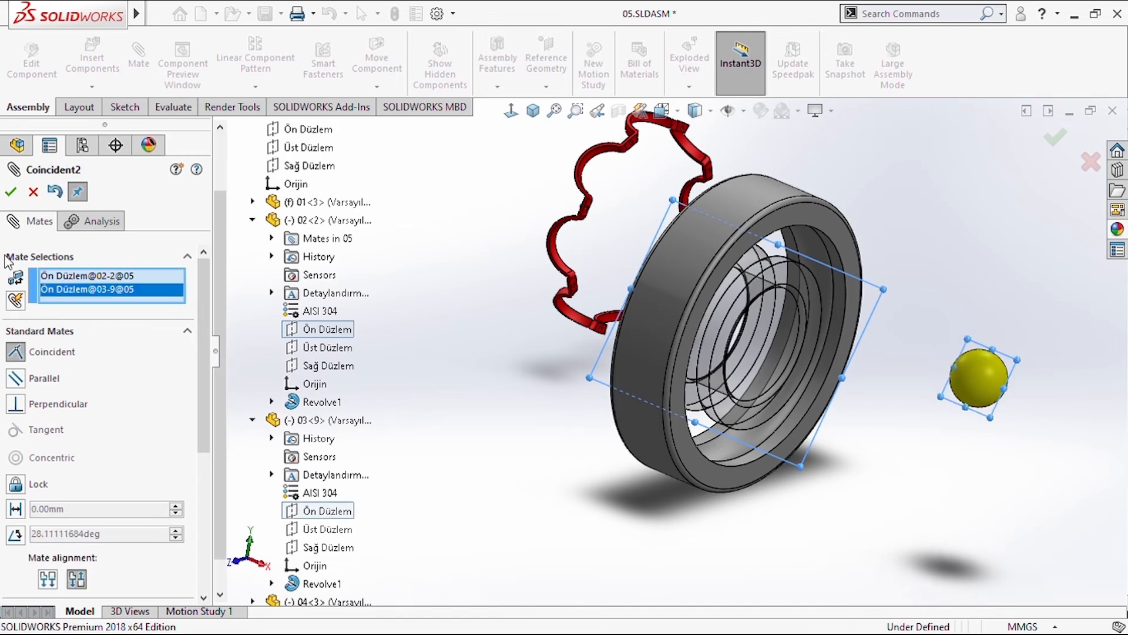
left_click(12, 191)
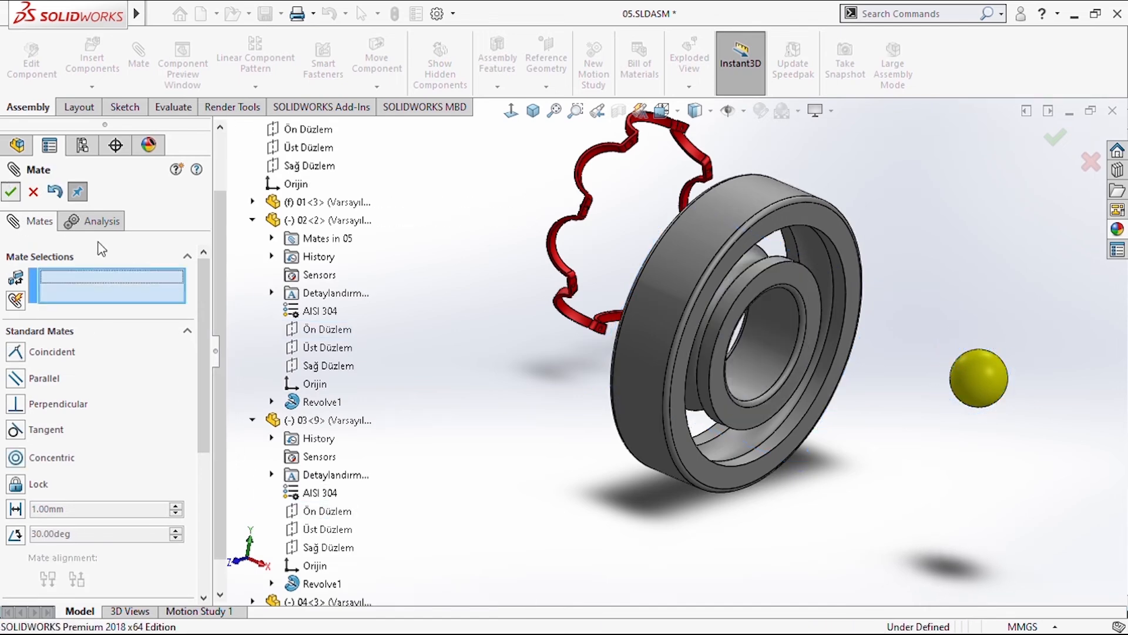
- Mate the Sağ Düzlem plane of the inner ring 02 coincident with the Sağ Düzlem plane of the ball 03
left_click(327, 367)
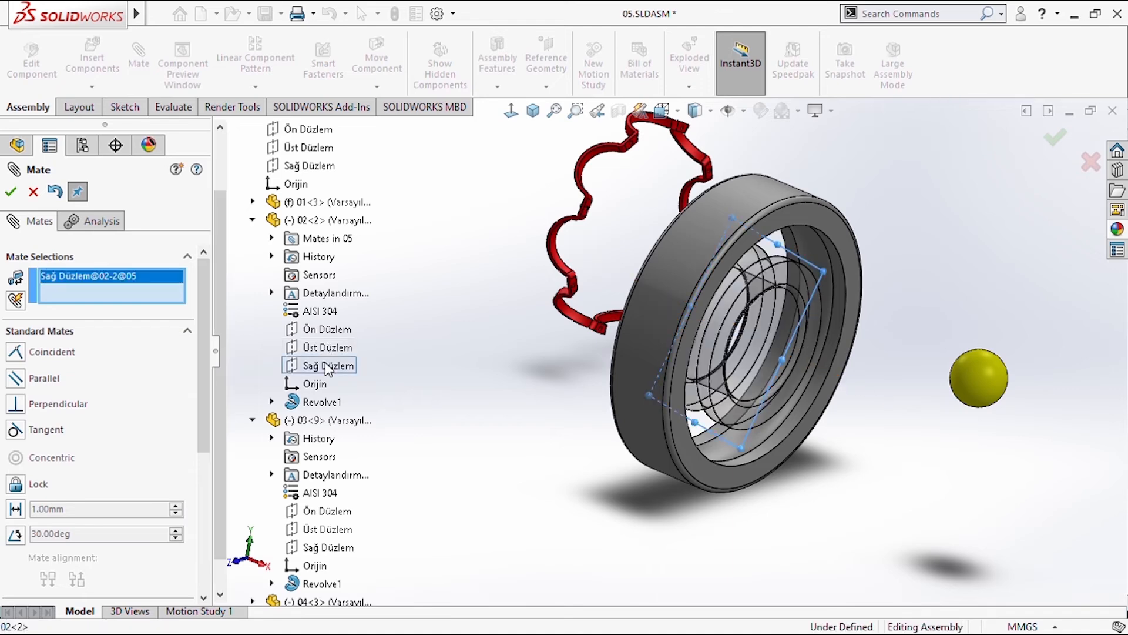
left_click(323, 547)
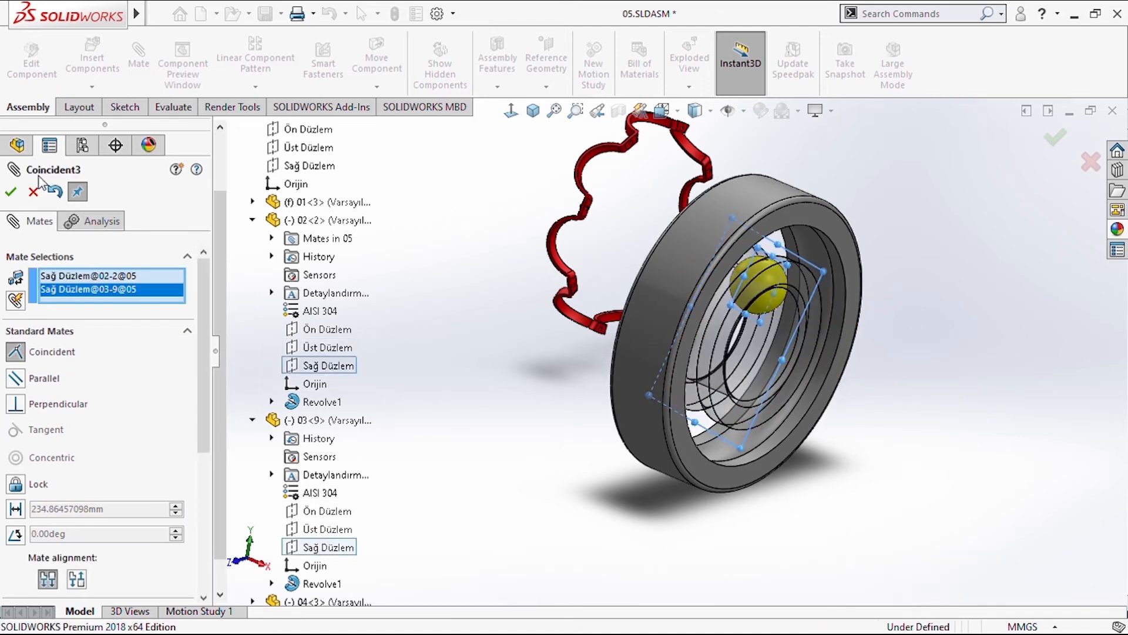
left_click(12, 191)
left_click(252, 221)
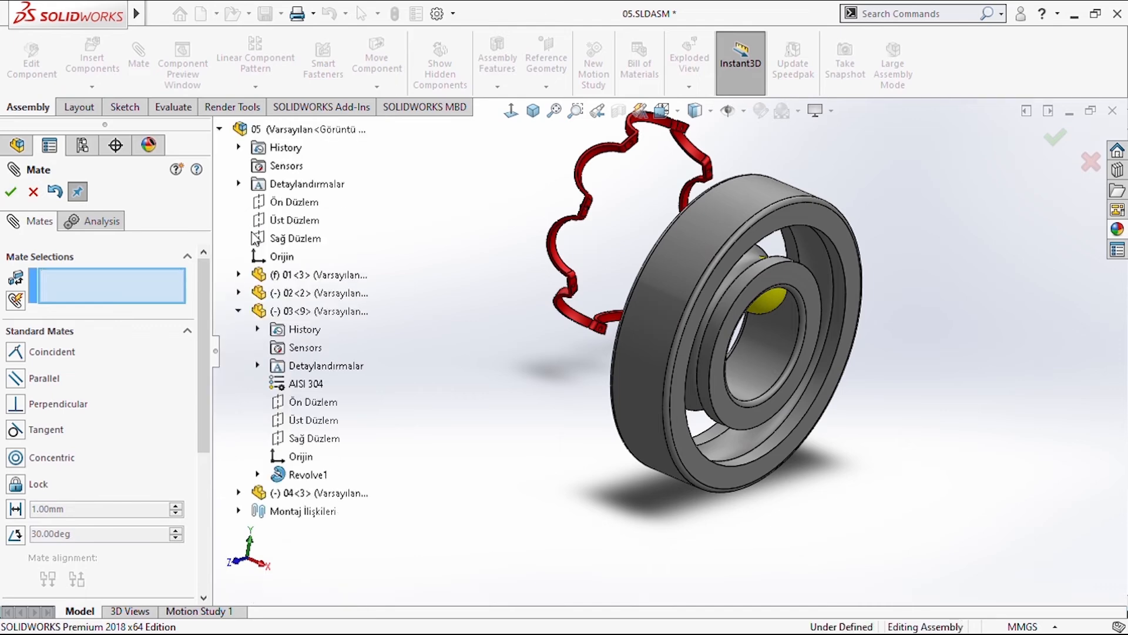
left_click(239, 311)
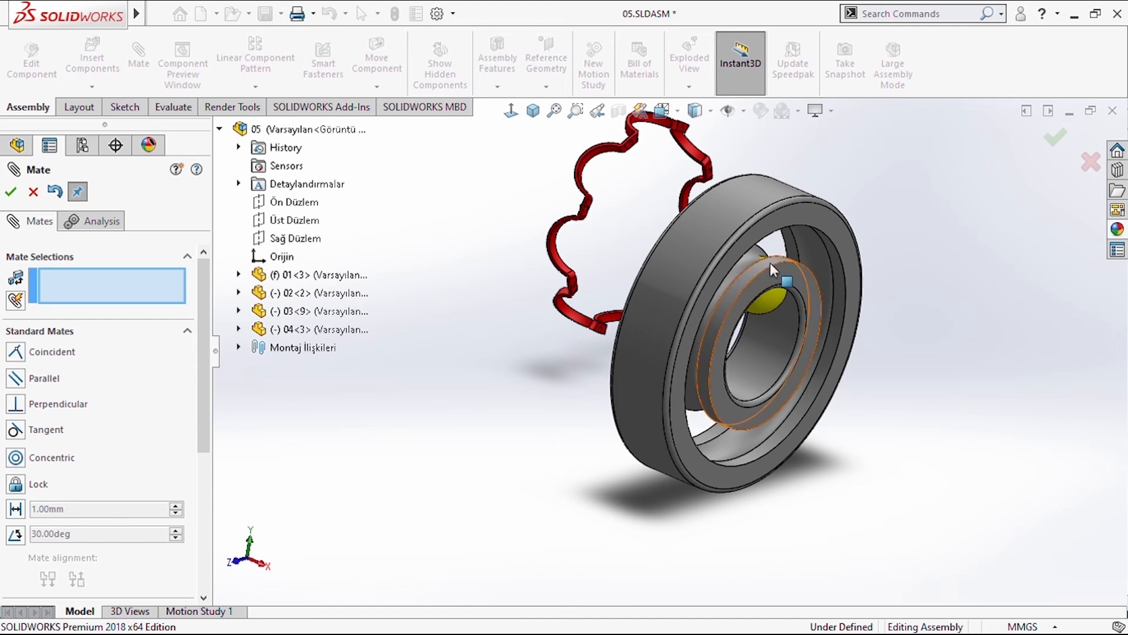
- Mate the ball 03 tangent to the inner ring's groove face and move it around to the lower part of the raceway
middle_click_drag(780, 249, 718, 320)
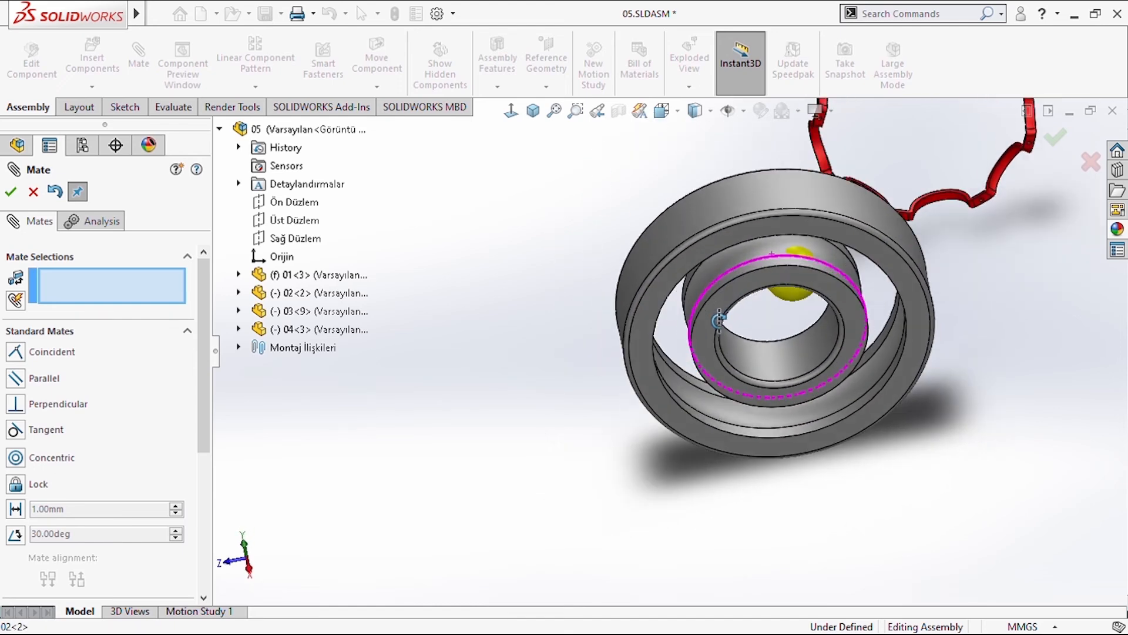
left_click(755, 249)
middle_click_drag(804, 320, 791, 249)
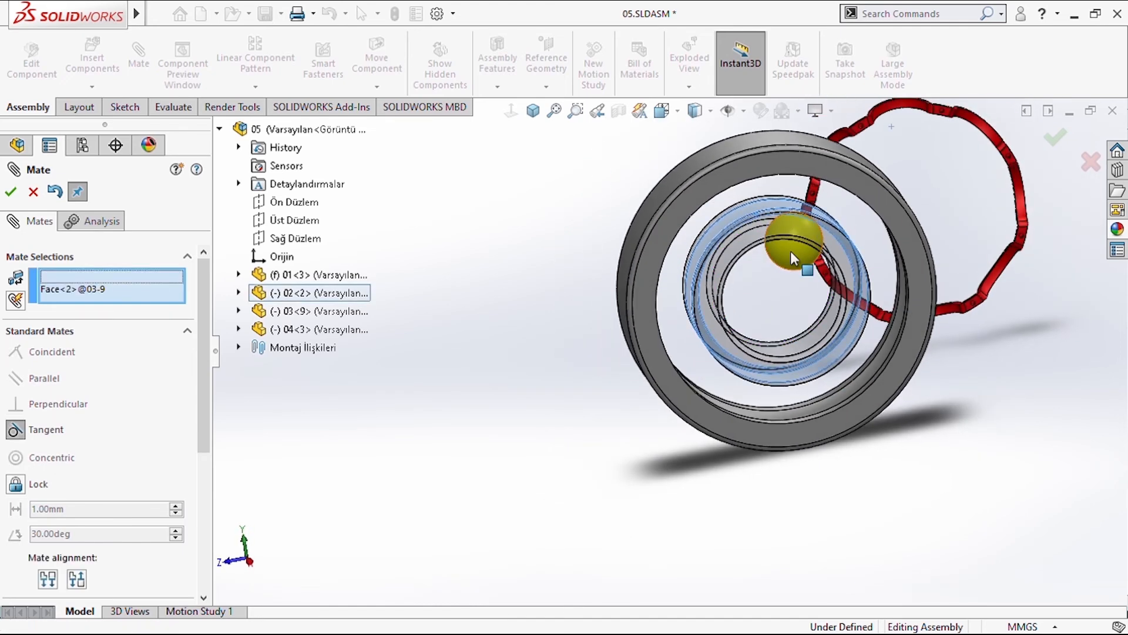
left_click(791, 252)
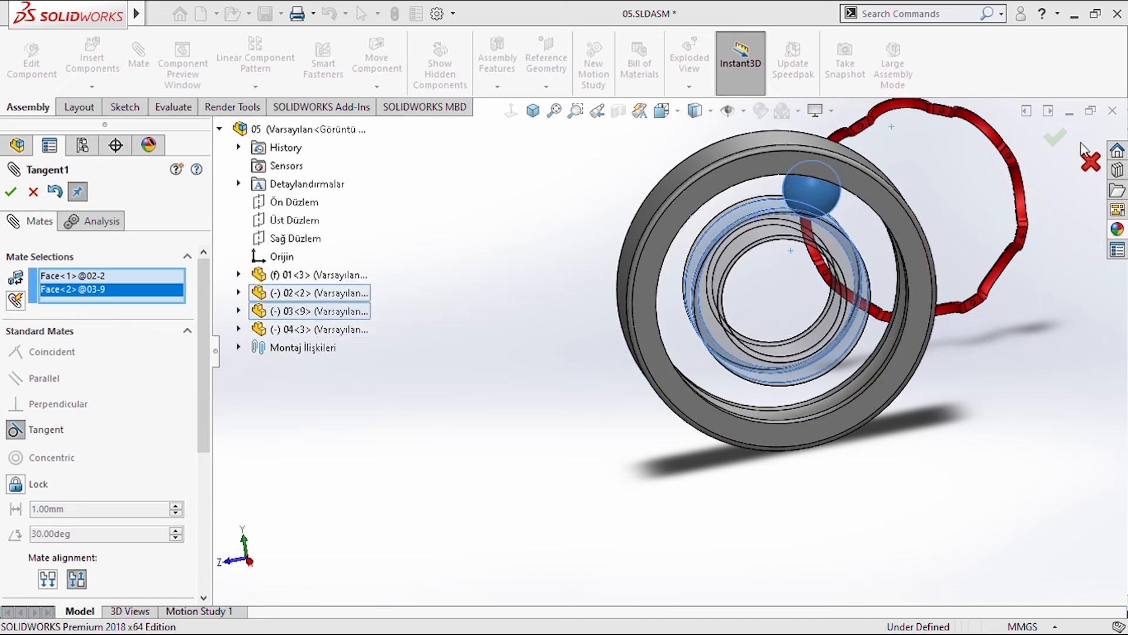
left_click(897, 231)
middle_click_drag(872, 273, 902, 282)
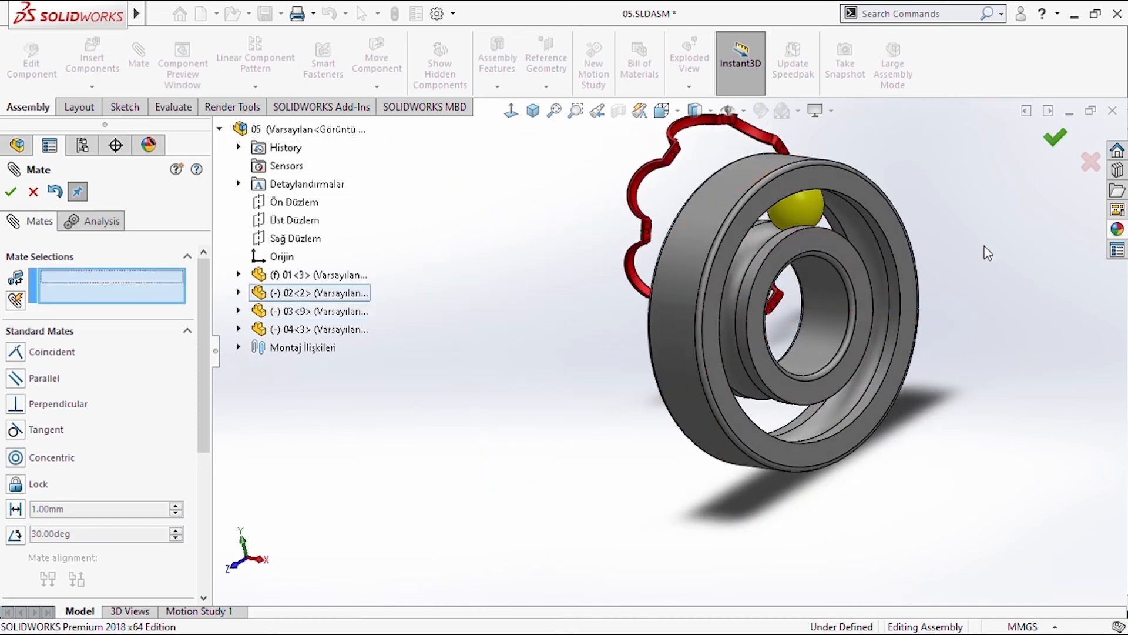
left_click_drag(820, 239, 993, 324)
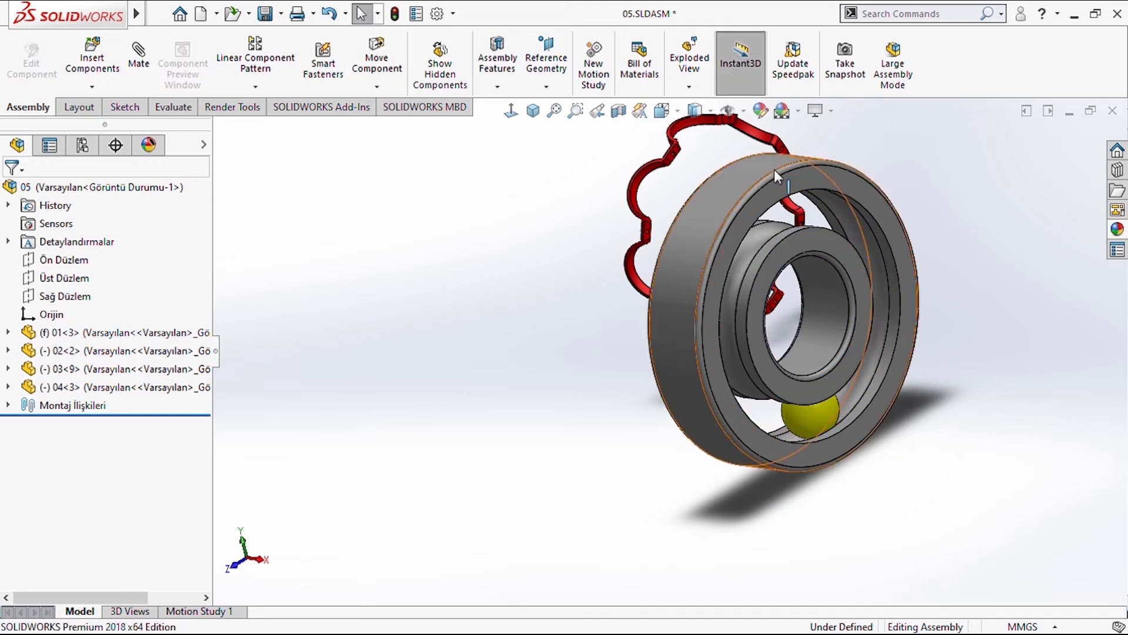
- Show the temporary axes of the assembly's components
scroll(773, 169, "up", 2)
scroll(820, 197, "down", 2)
left_click(743, 116)
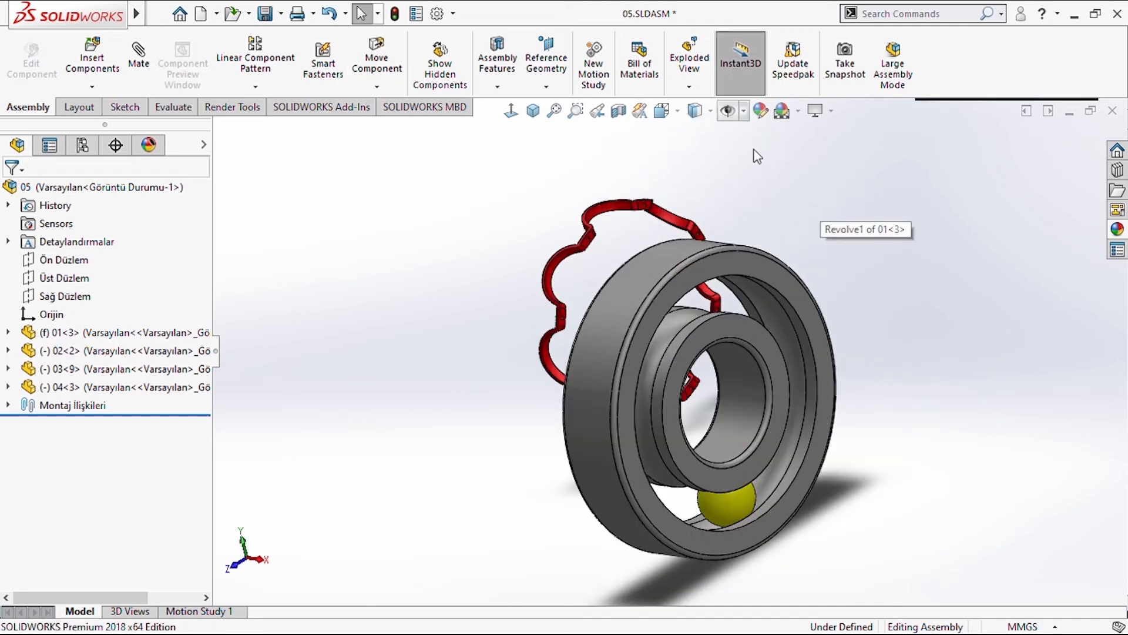
left_click(755, 151)
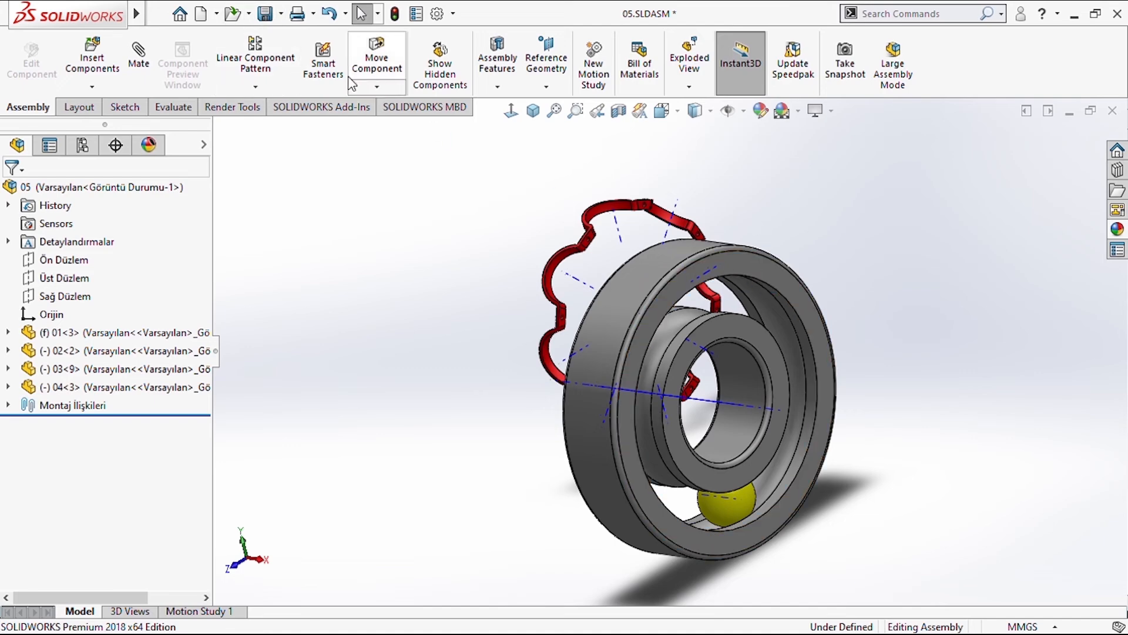
- Circular-pattern the ball 03 about the outer ring's central axis as 8 equally spaced instances over 360 degrees
left_click(265, 87)
left_click(271, 120)
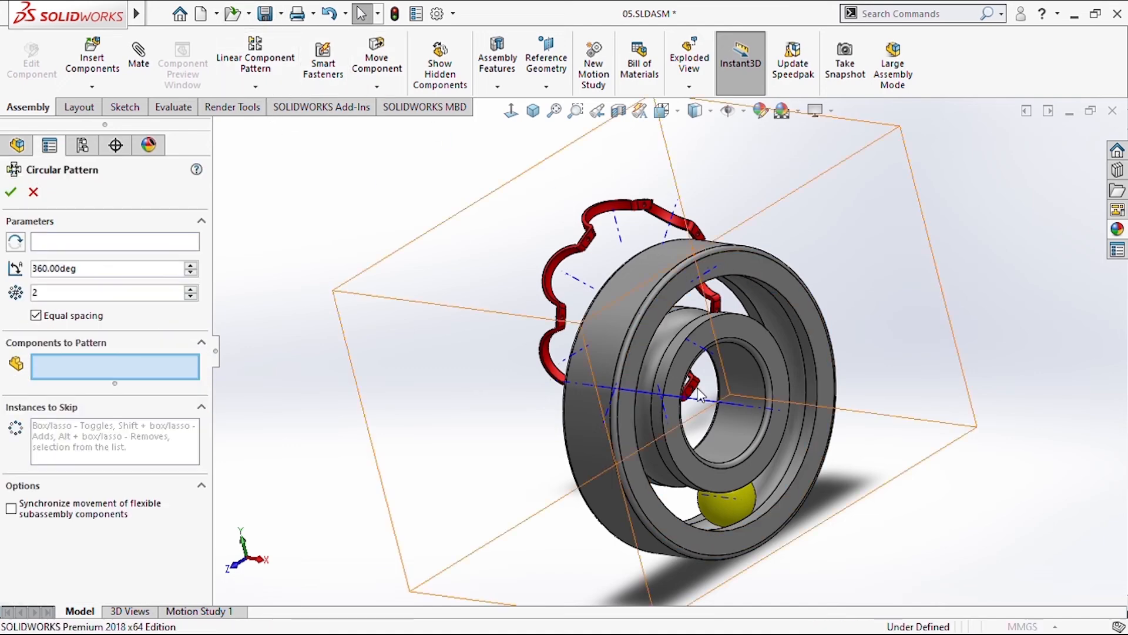
left_click(719, 404)
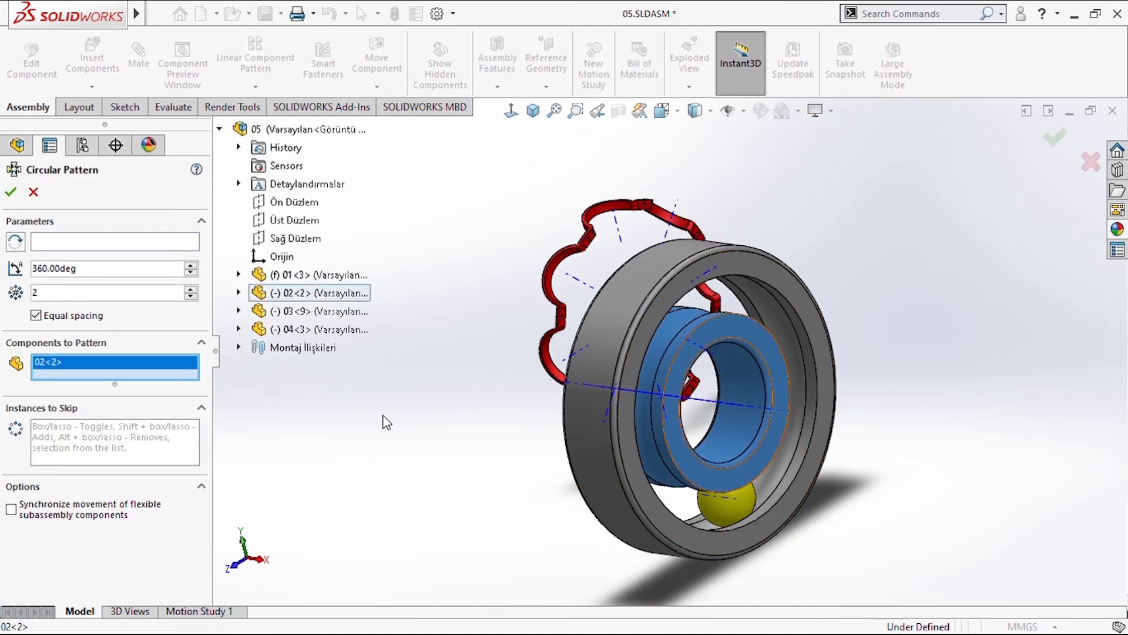
key("Delete")
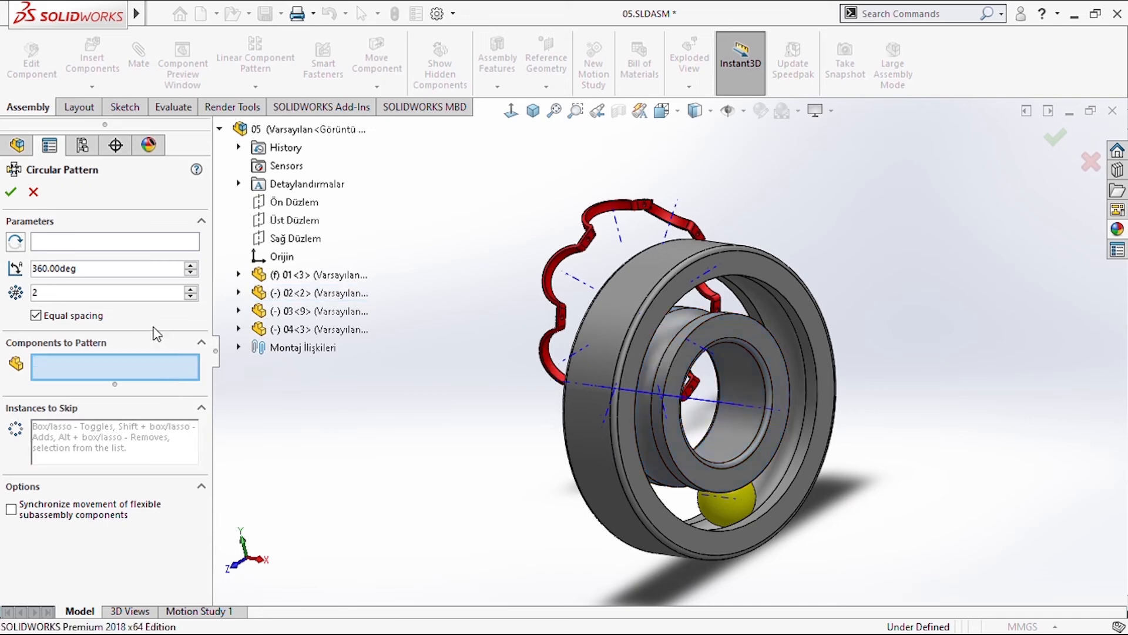
left_click(114, 245)
left_click(708, 408)
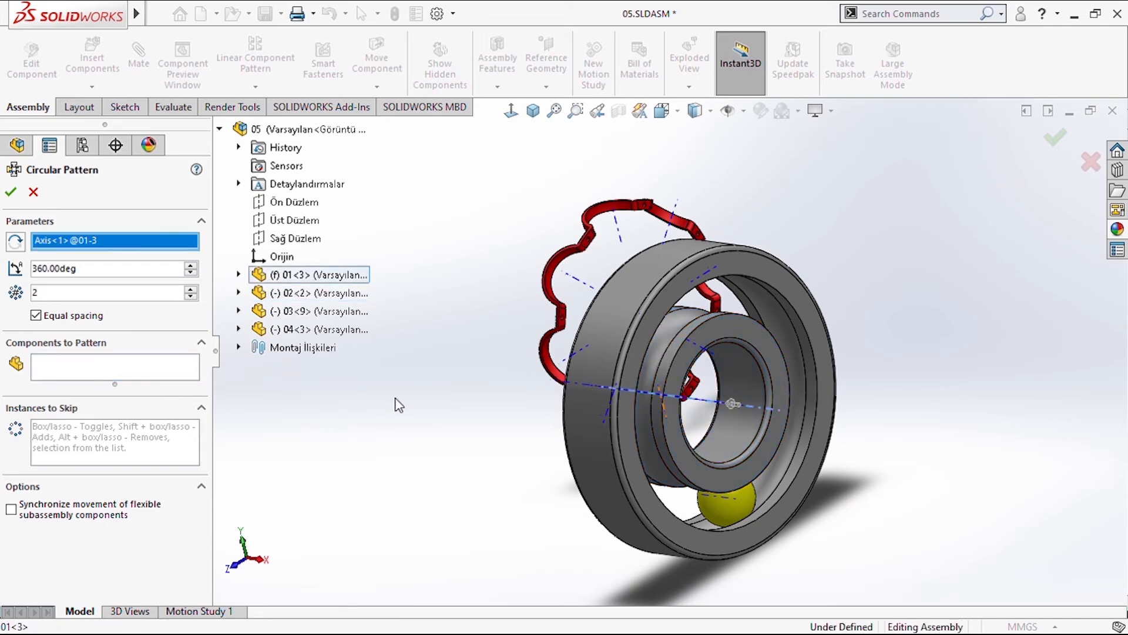
left_click(120, 373)
left_click(285, 311)
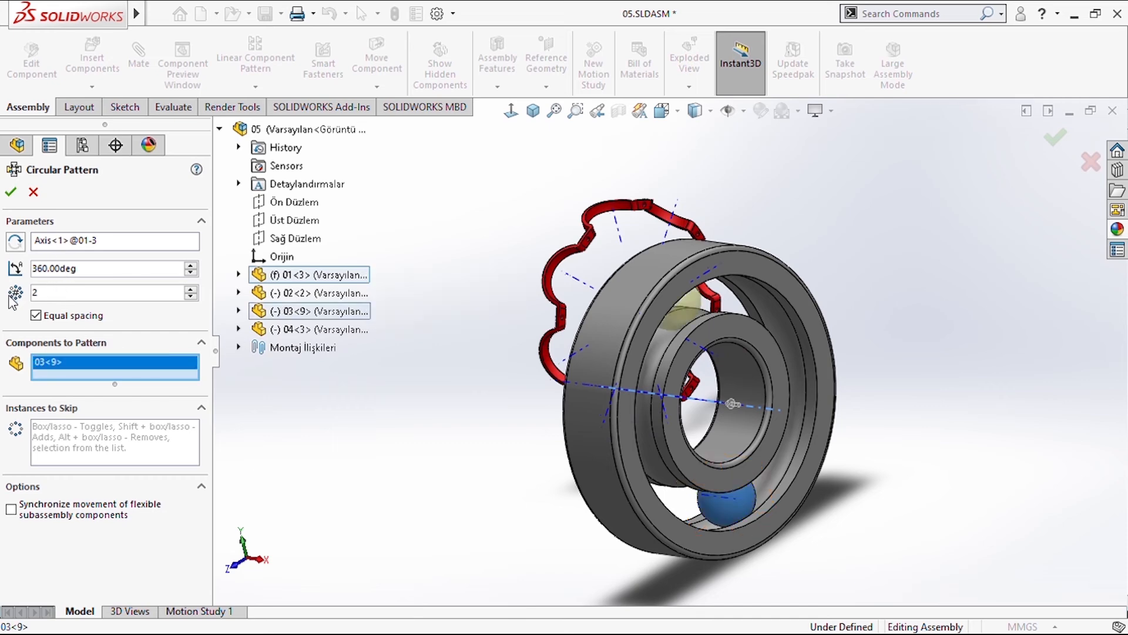
type("8")
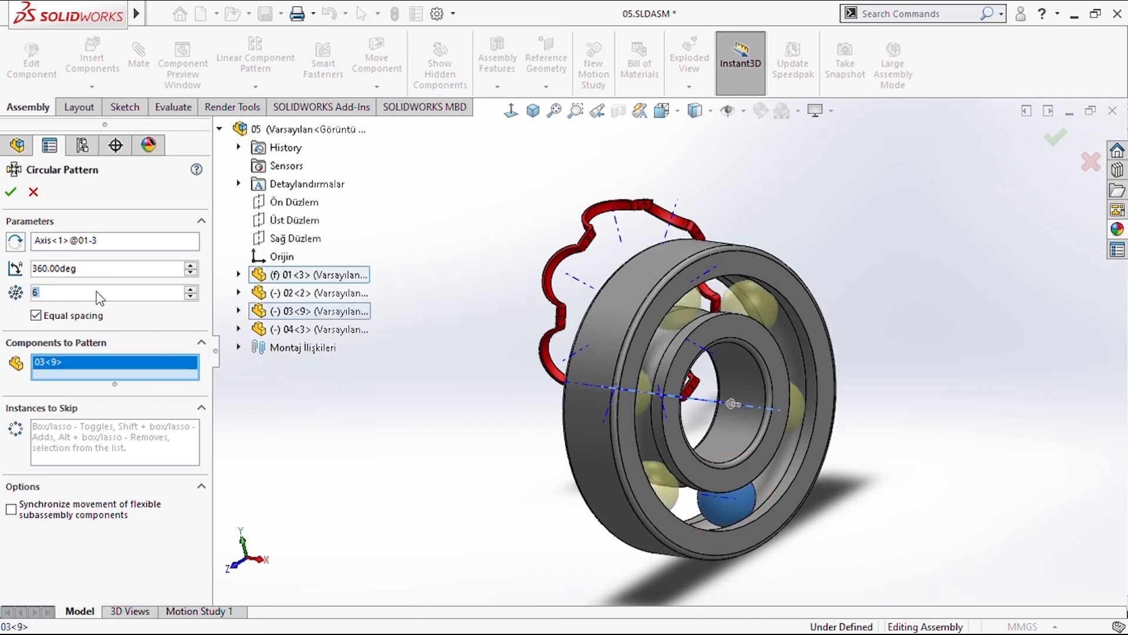
left_click(12, 192)
left_click(761, 342)
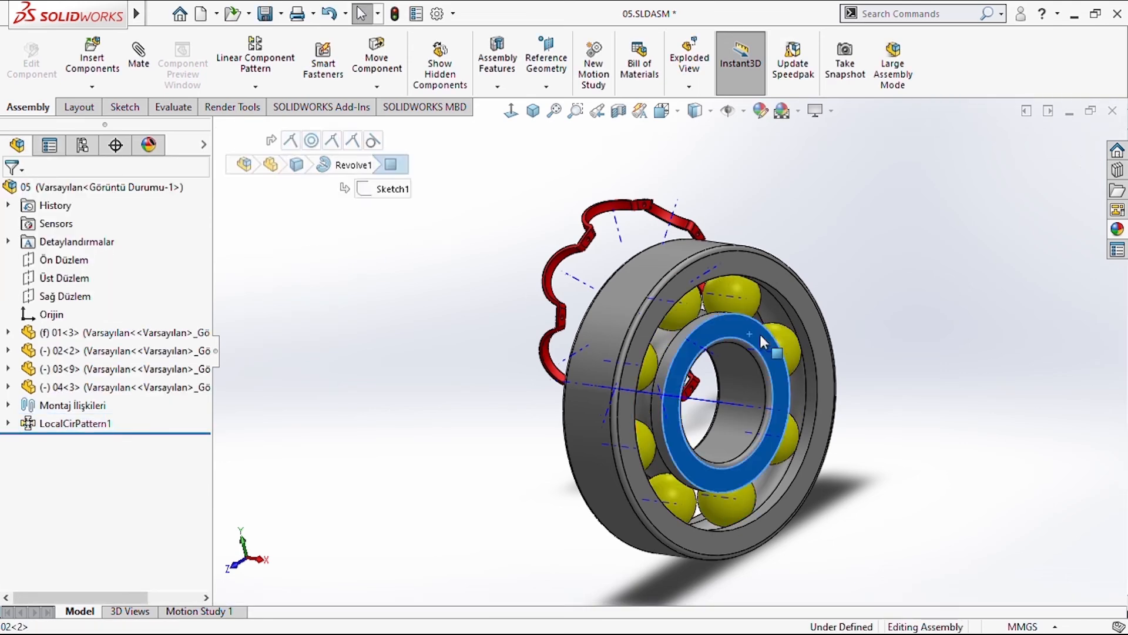
left_click(856, 315)
middle_click_drag(901, 295, 1051, 335)
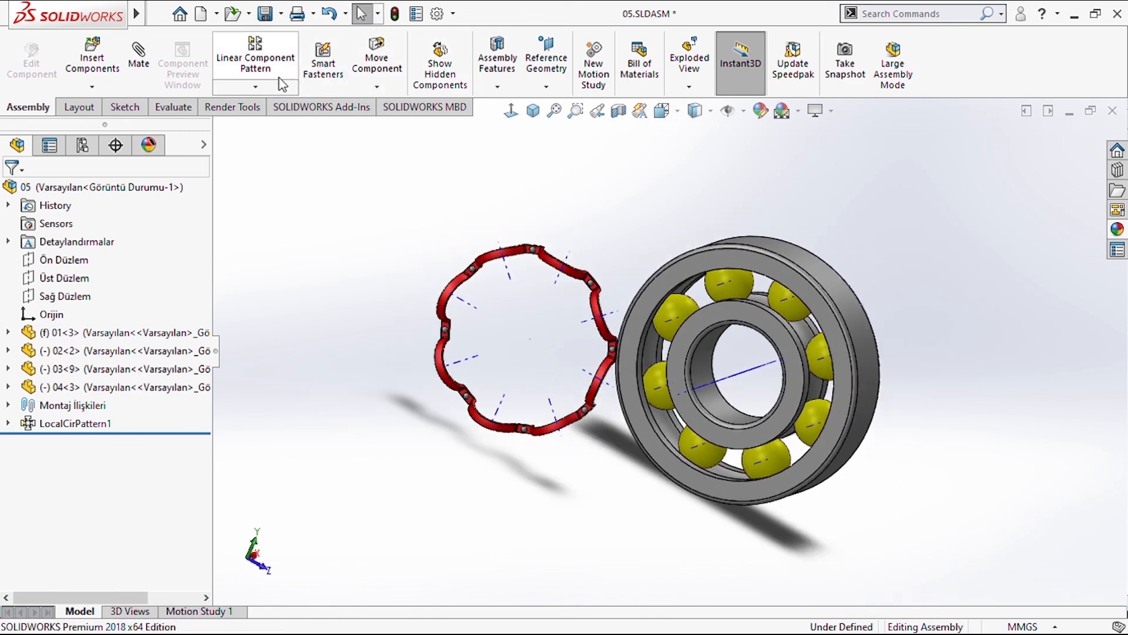
left_click(139, 59)
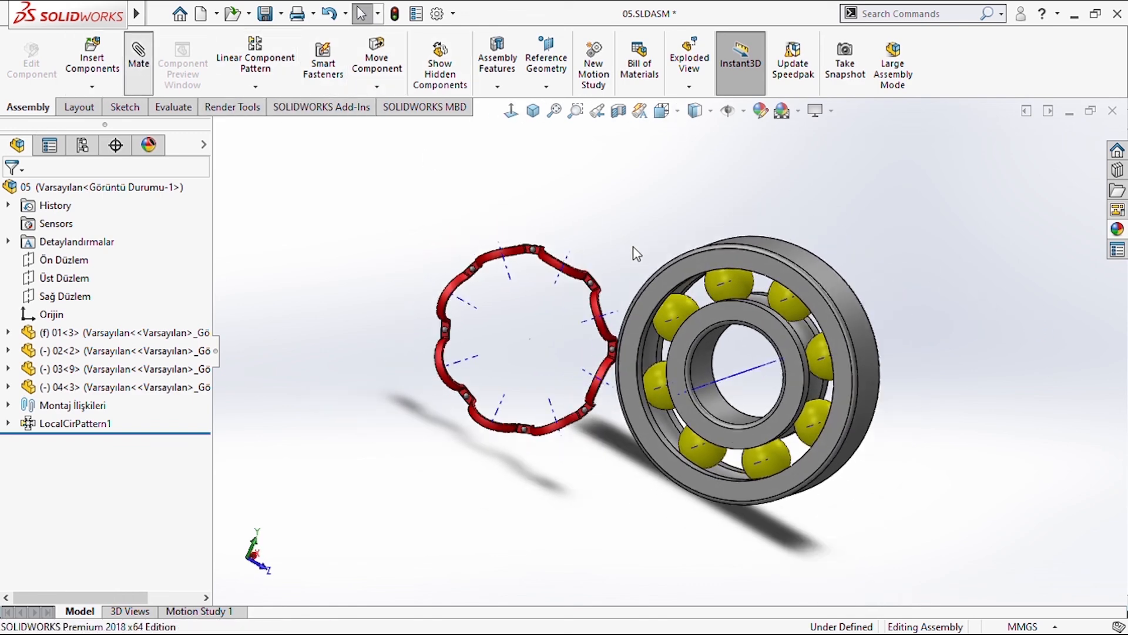
scroll(567, 265, "down", 1)
middle_click_drag(645, 300, 604, 296)
left_click(638, 267)
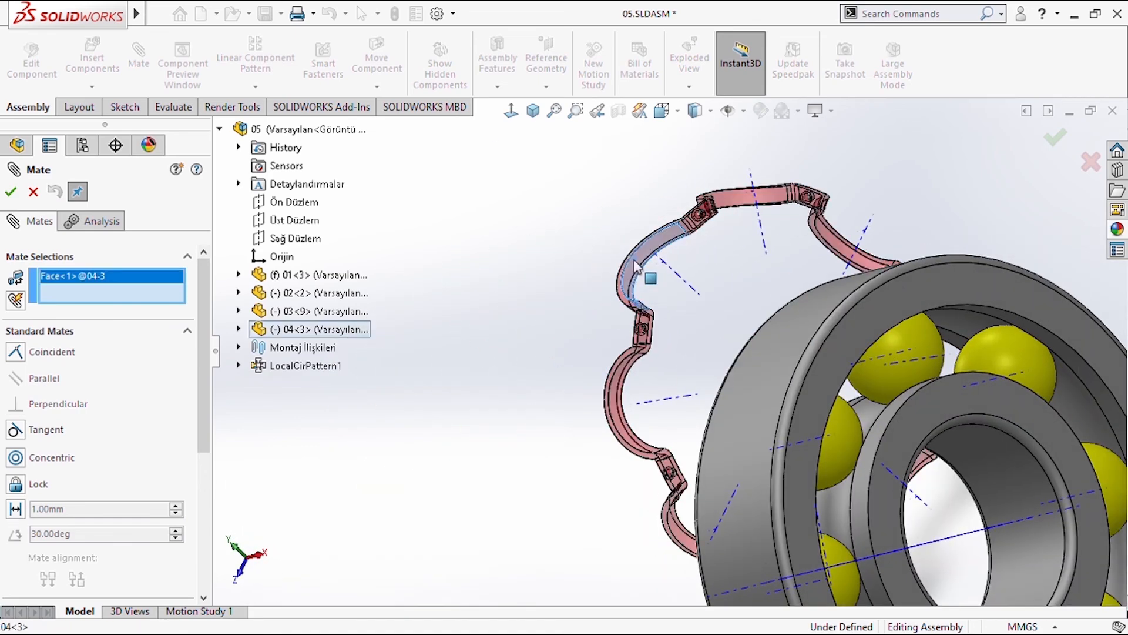
left_click(915, 365)
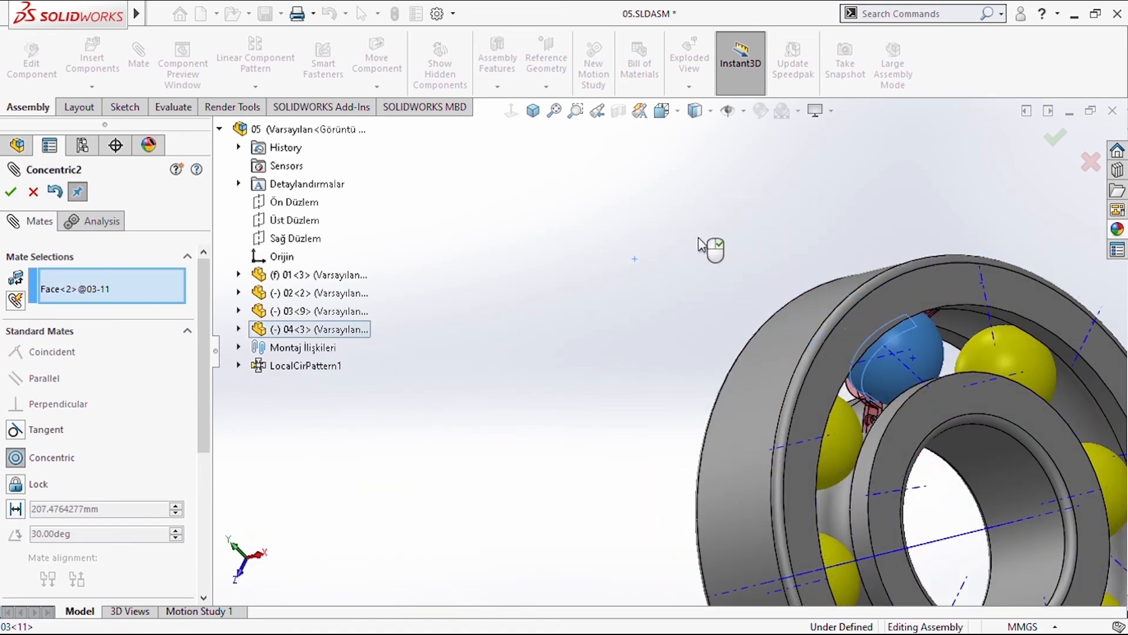
middle_click_drag(713, 244, 686, 256)
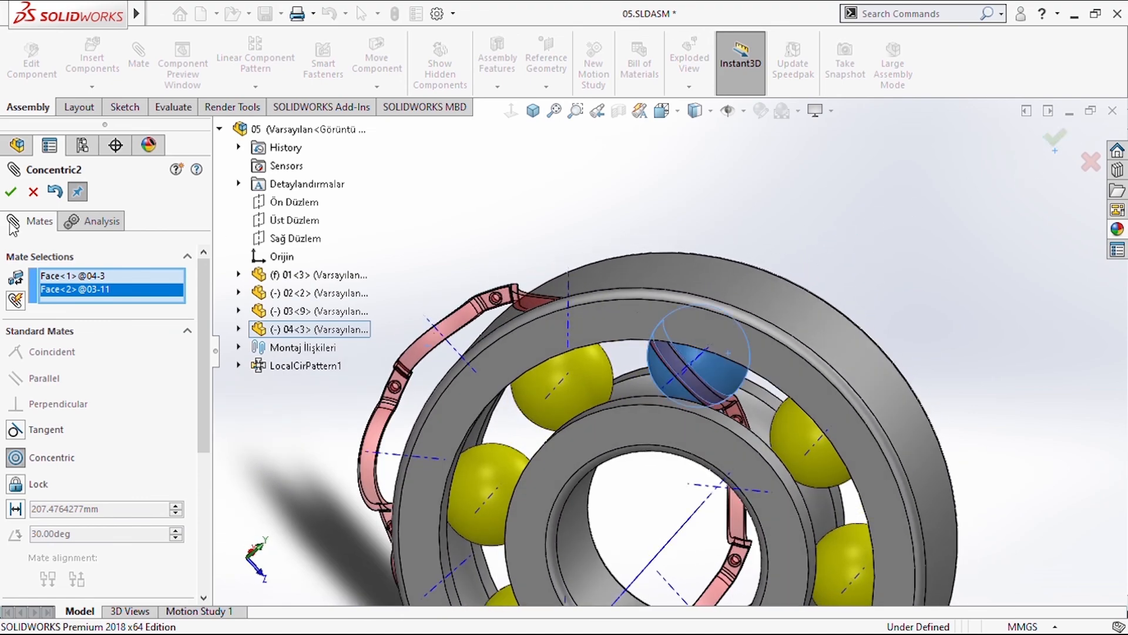
left_click(33, 192)
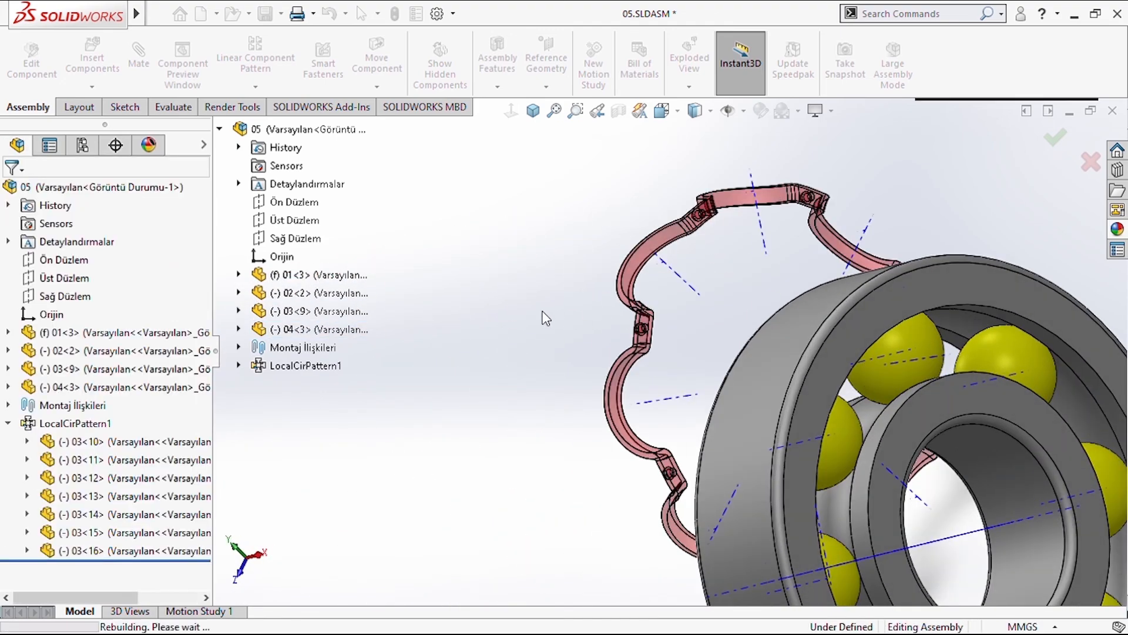
- Mate the central axis of the cage ring 04 coincident with the central axis of the outer ring 01
middle_click_drag(619, 330, 681, 417)
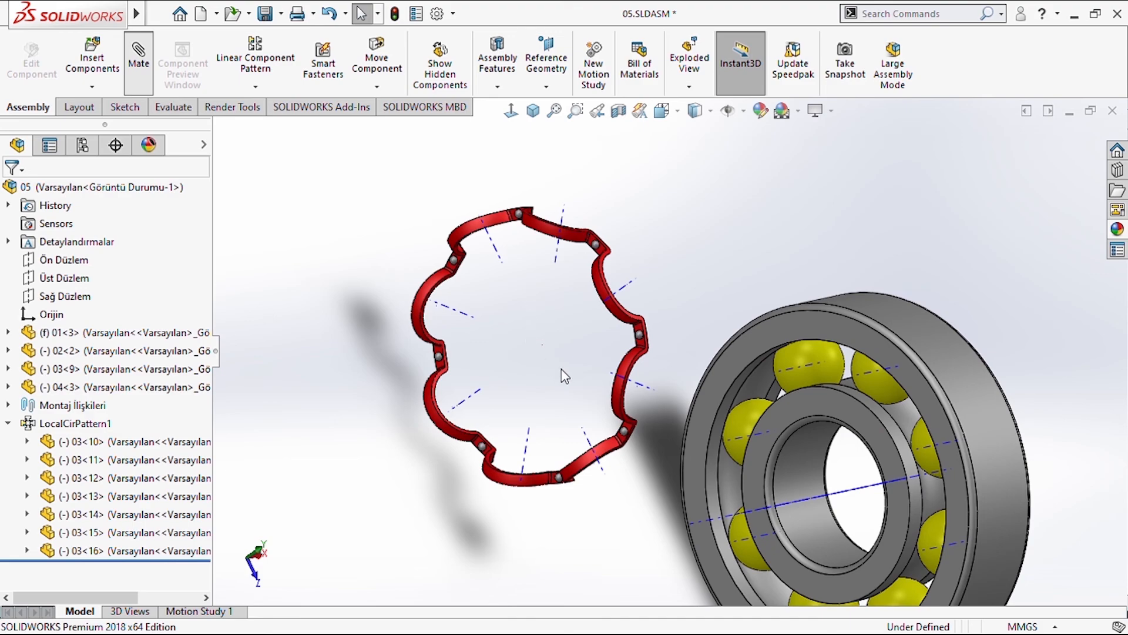
scroll(527, 353, "down", 6)
scroll(647, 327, "down", 3)
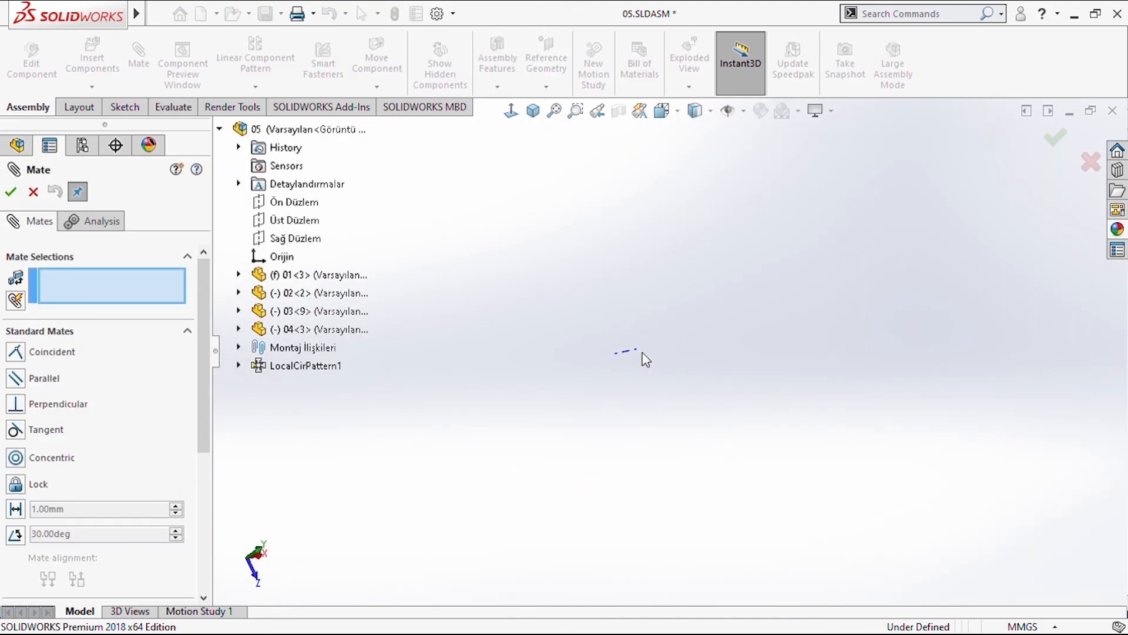
scroll(646, 382, "up", 8)
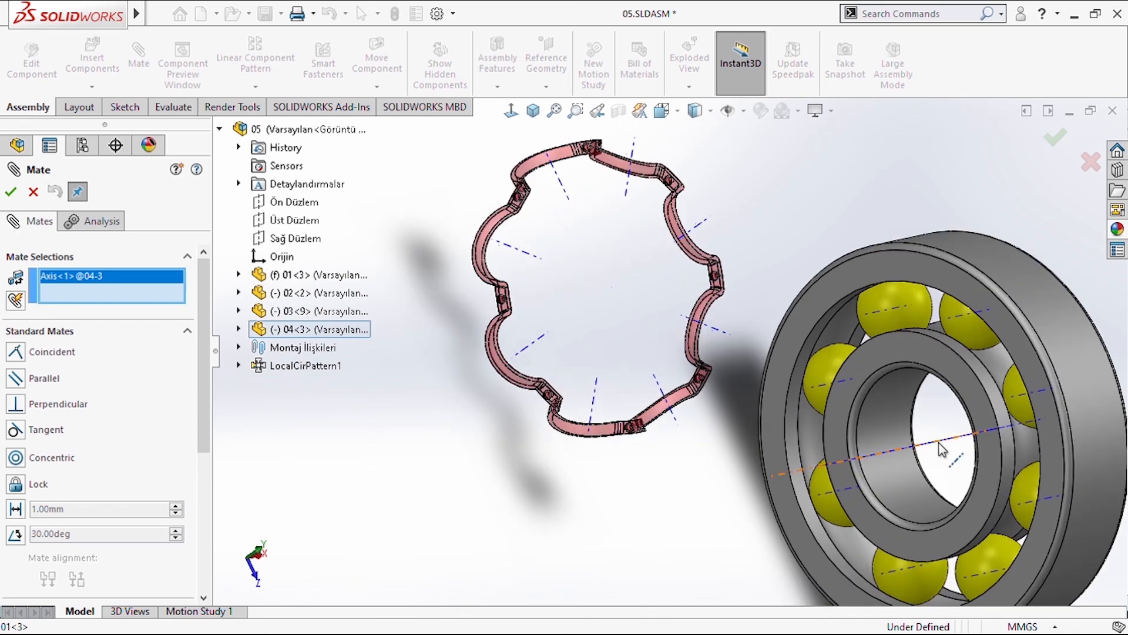
left_click(940, 448)
left_click(11, 193)
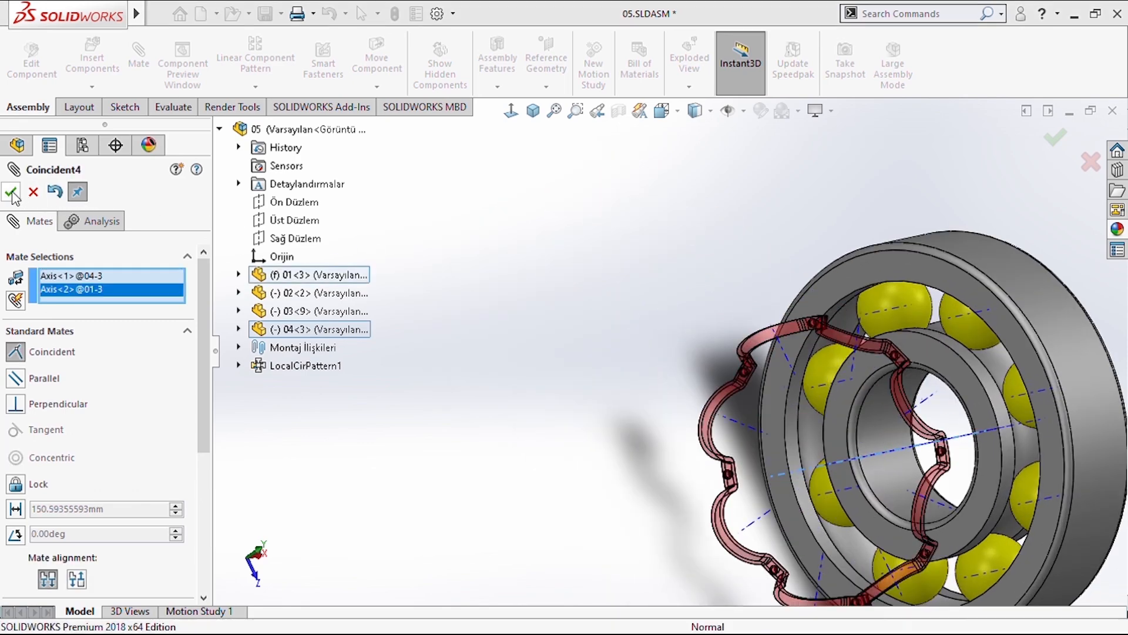
- Mate a curved pocket face of the cage ring 04 concentric with one of the patterned balls
middle_click_drag(969, 375, 842, 401)
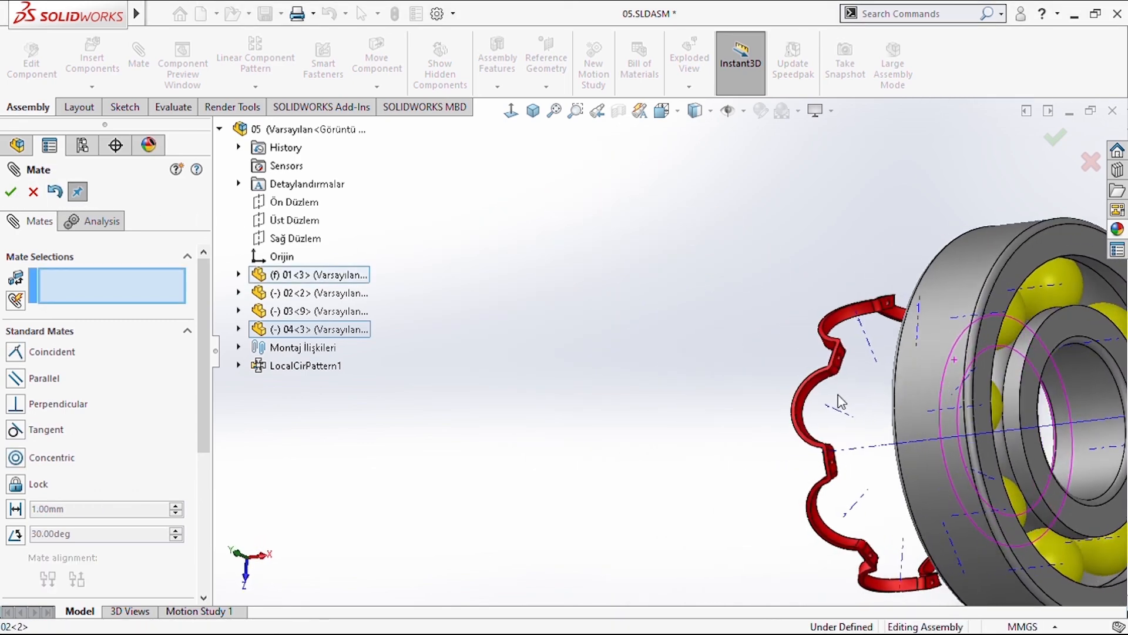
left_click(838, 325)
middle_click_drag(838, 325, 962, 302)
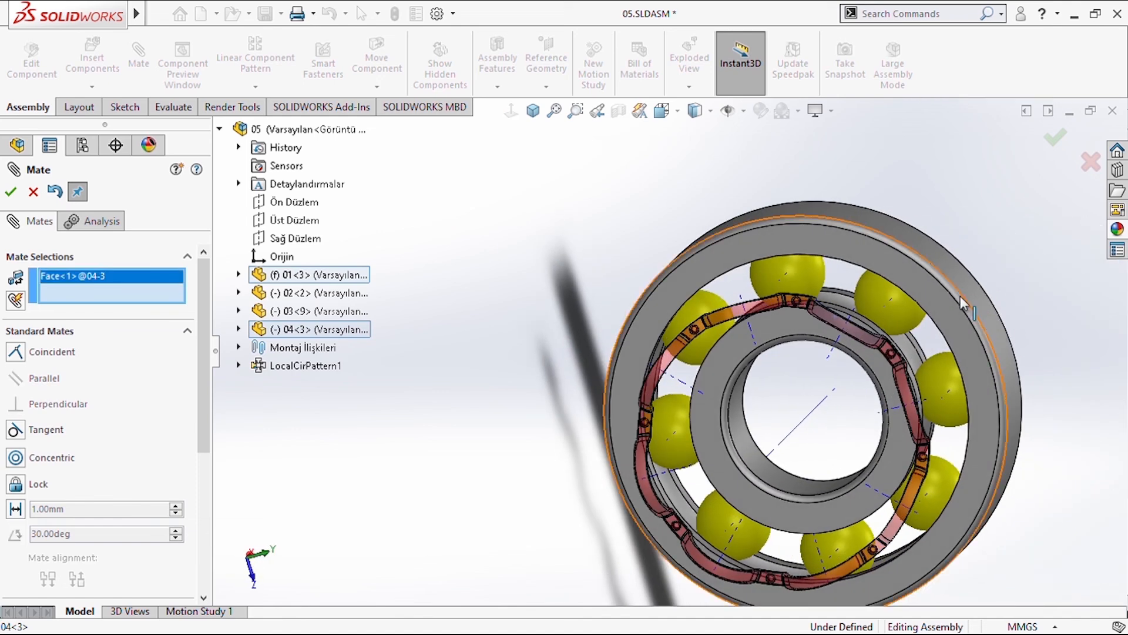
left_click(887, 301)
left_click(1055, 139)
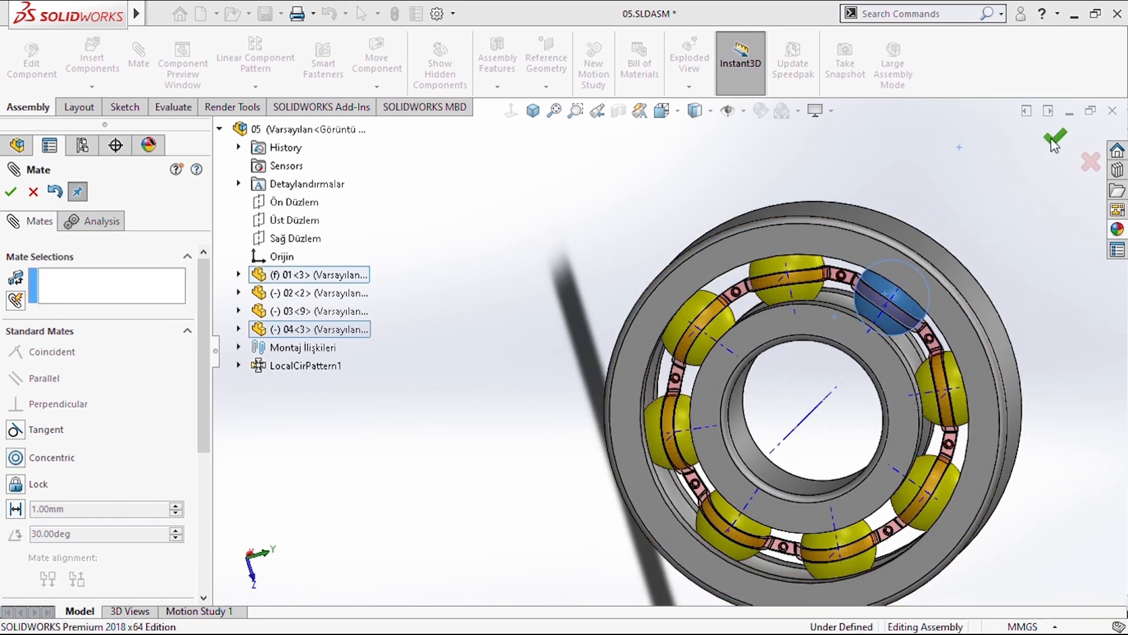
left_click(12, 191)
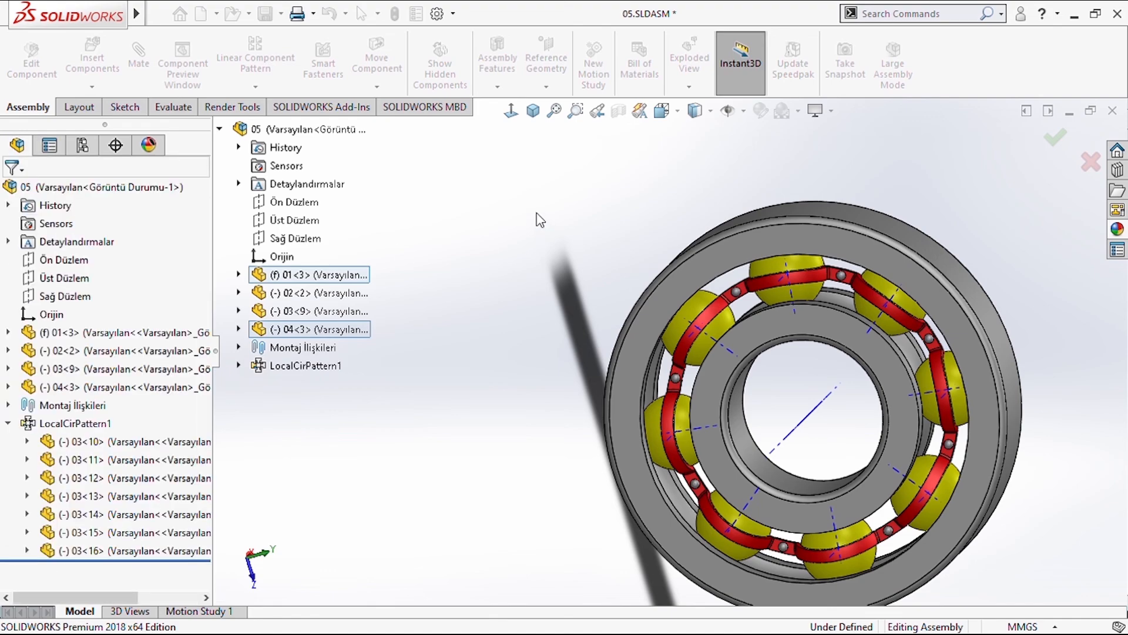
- Mirror the cage ring 04 about its flat riveting face between two balls, using the bounding box center mirror type
scroll(855, 311, "up", 5)
scroll(827, 416, "down", 5)
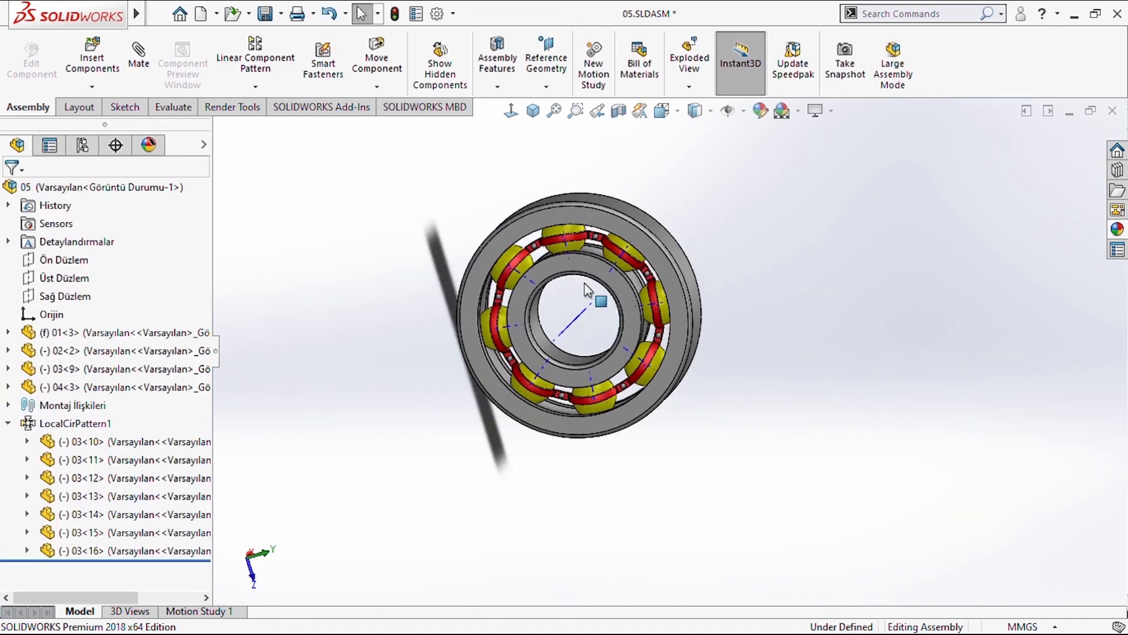
middle_click_drag(702, 259, 564, 142)
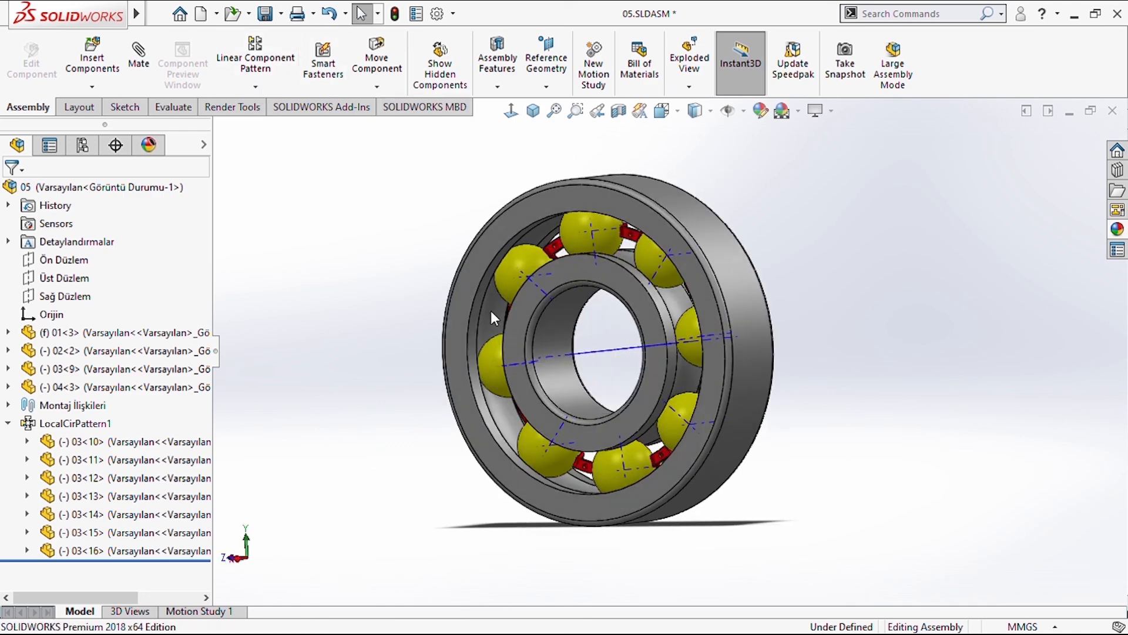
scroll(594, 241, "down", 7)
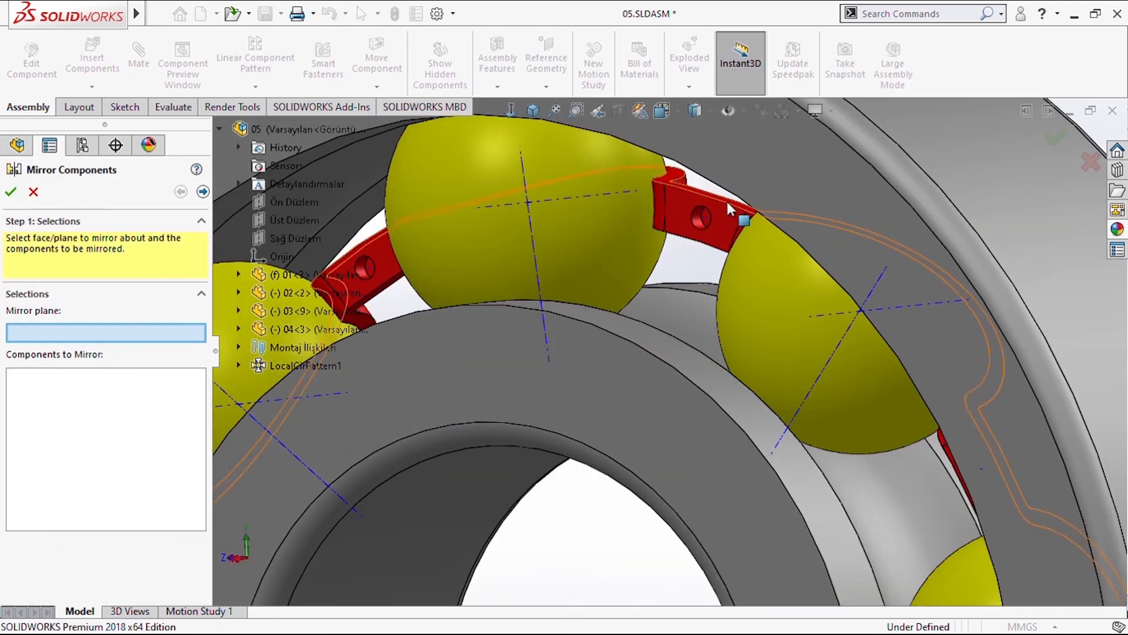
left_click(729, 210)
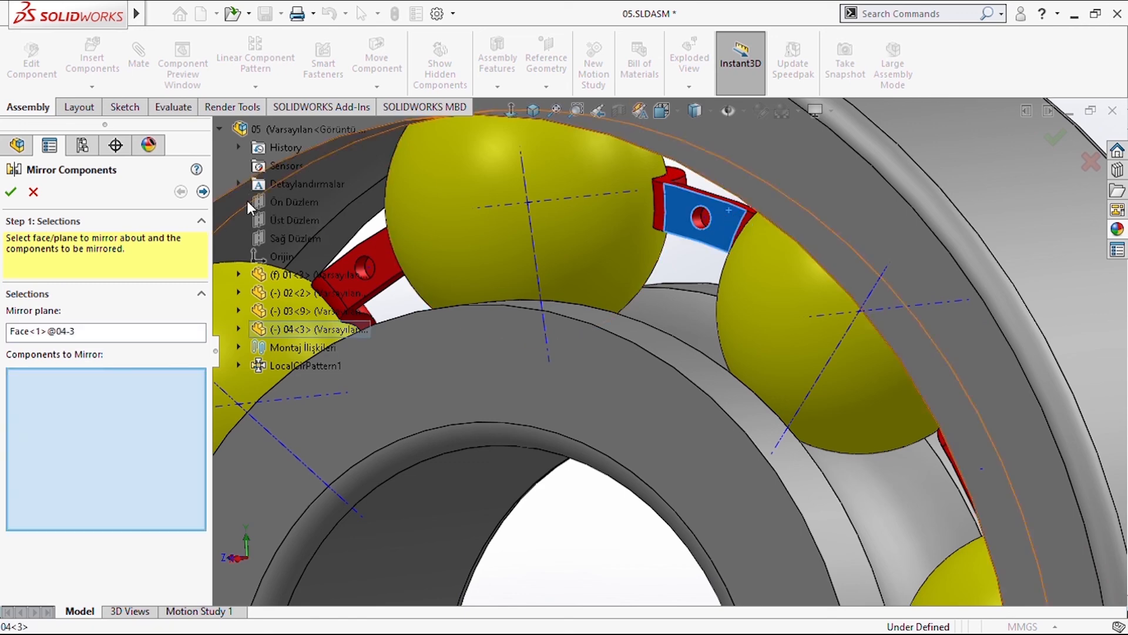
left_click(376, 260)
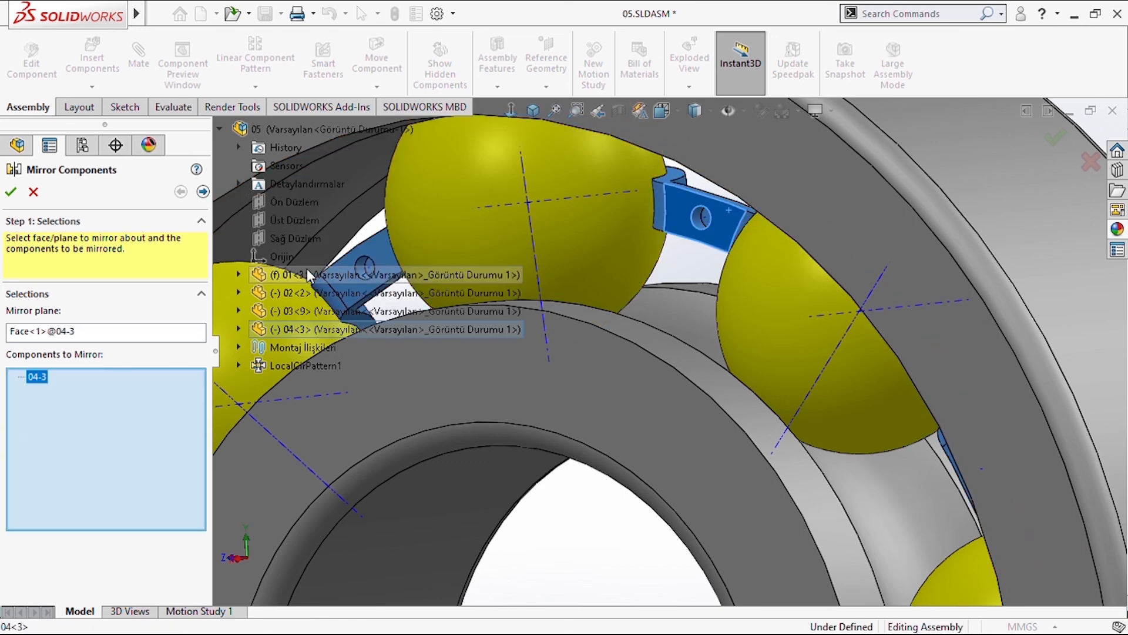
left_click(202, 192)
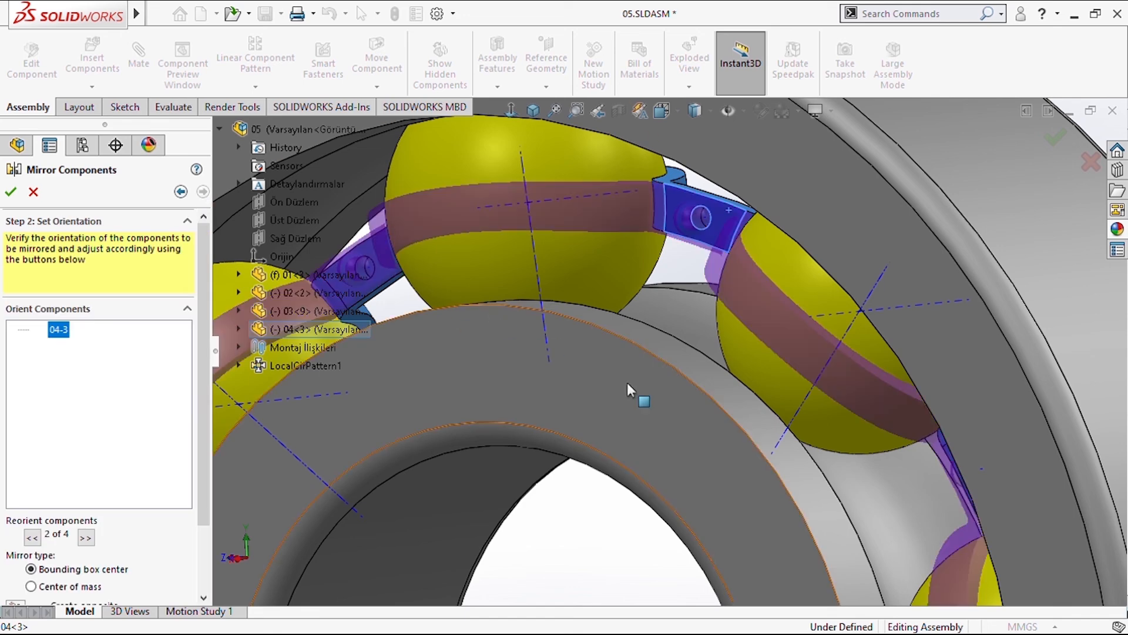
scroll(627, 382, "up", 8)
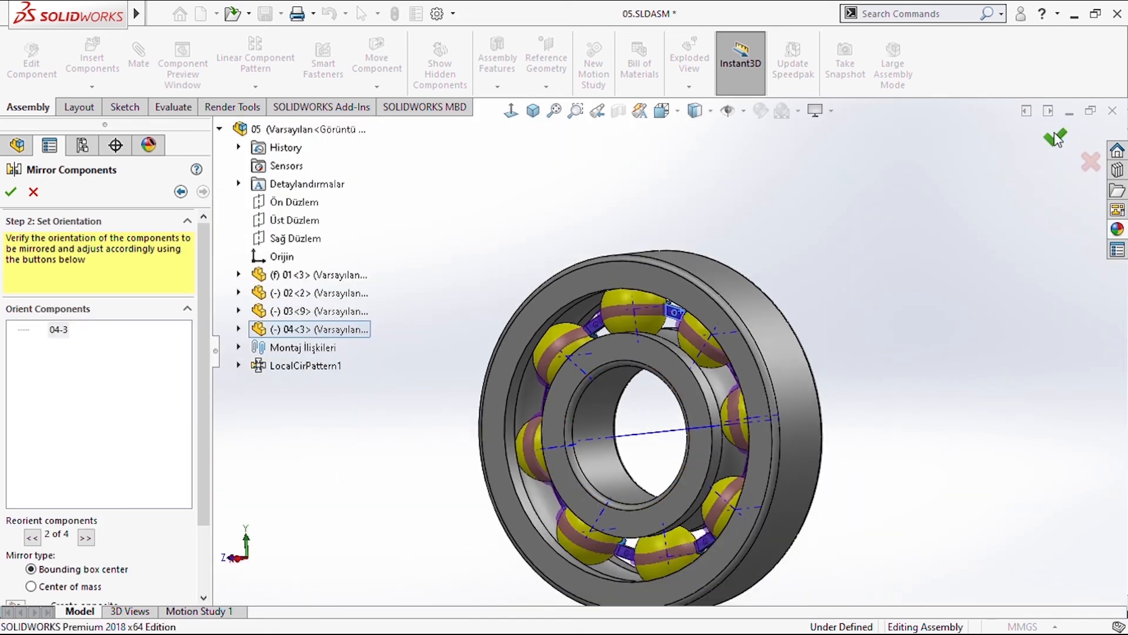
left_click(1055, 136)
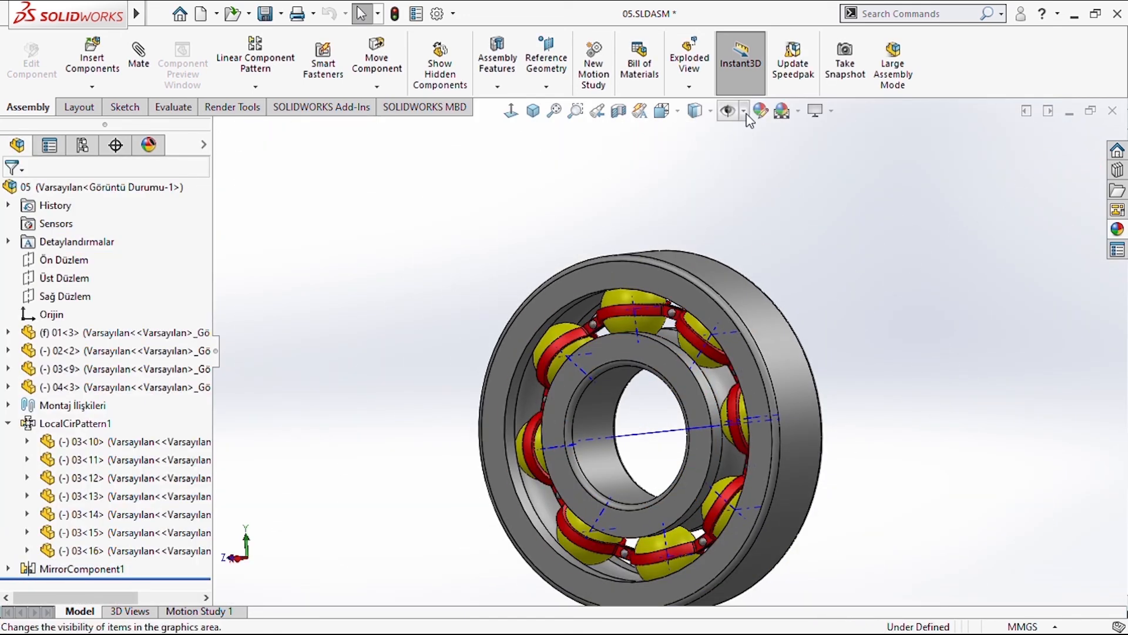
- Hide the temporary axes and inspect the bearing from the isometric view and other sides, turning the inner ring 02 to test its rotation
left_click(536, 115)
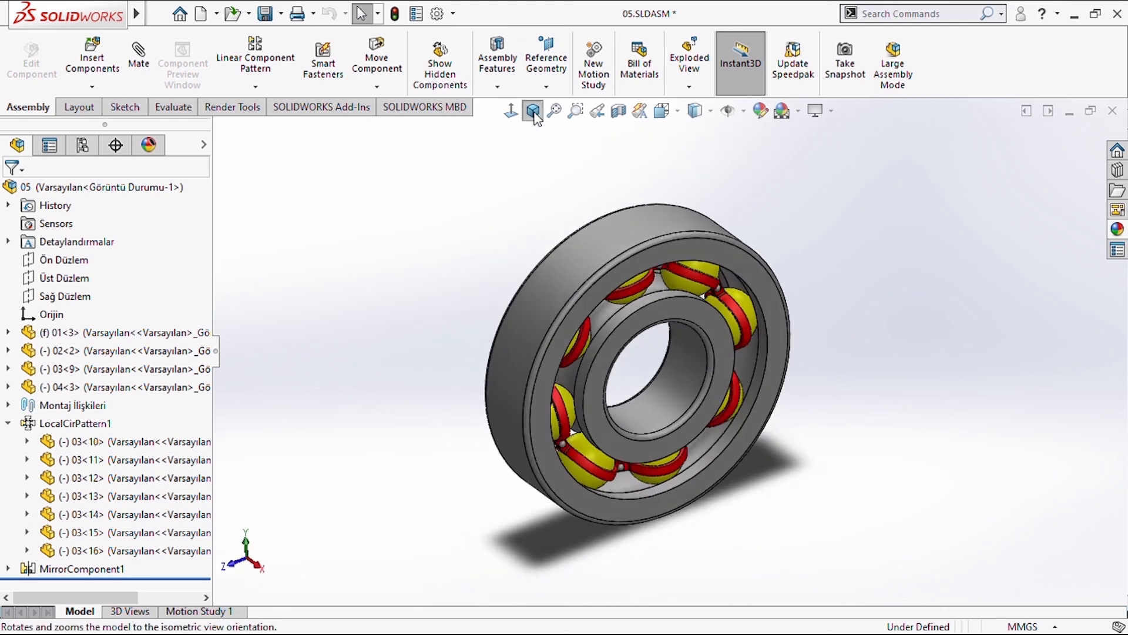
middle_click_drag(725, 333, 869, 247)
left_click(576, 250)
left_click_drag(577, 249, 477, 177)
left_click(532, 114)
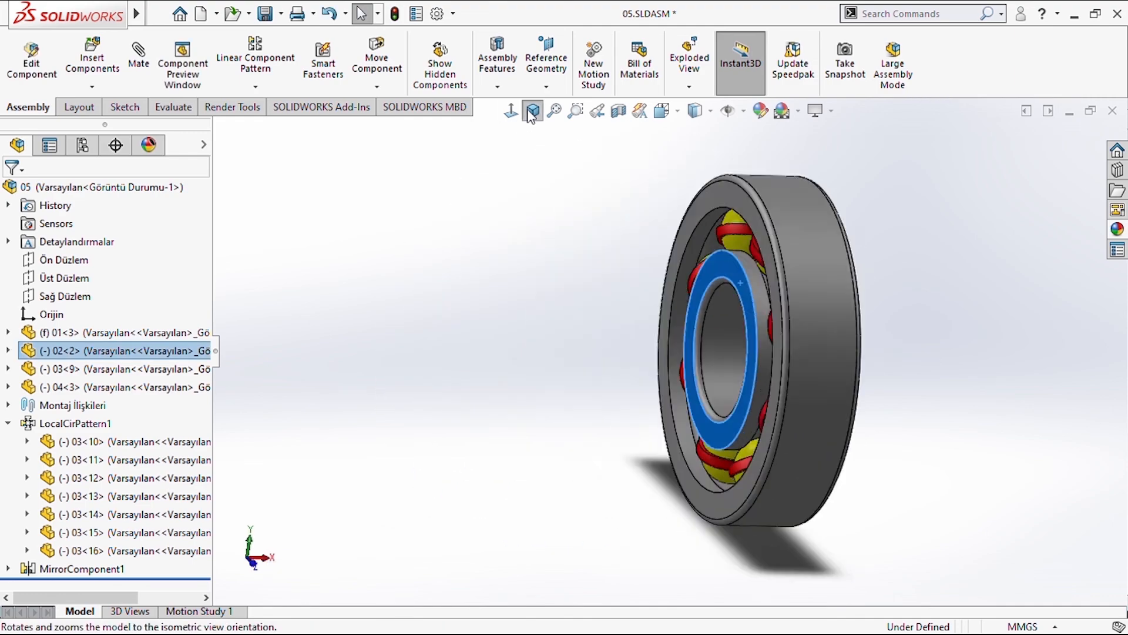
middle_click_drag(868, 440, 843, 375)
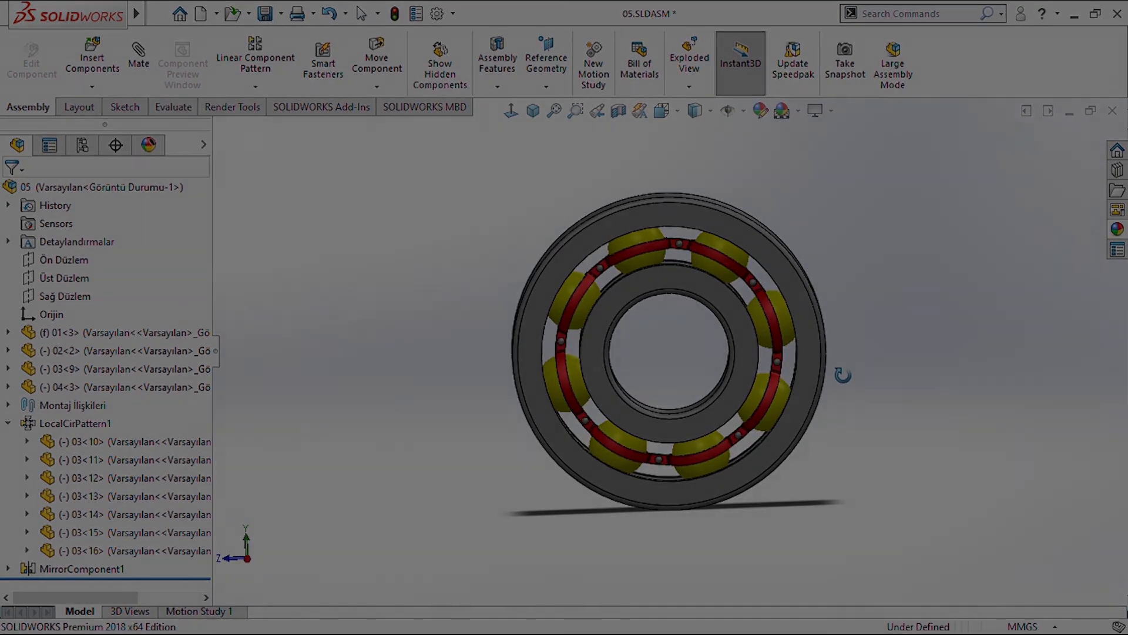